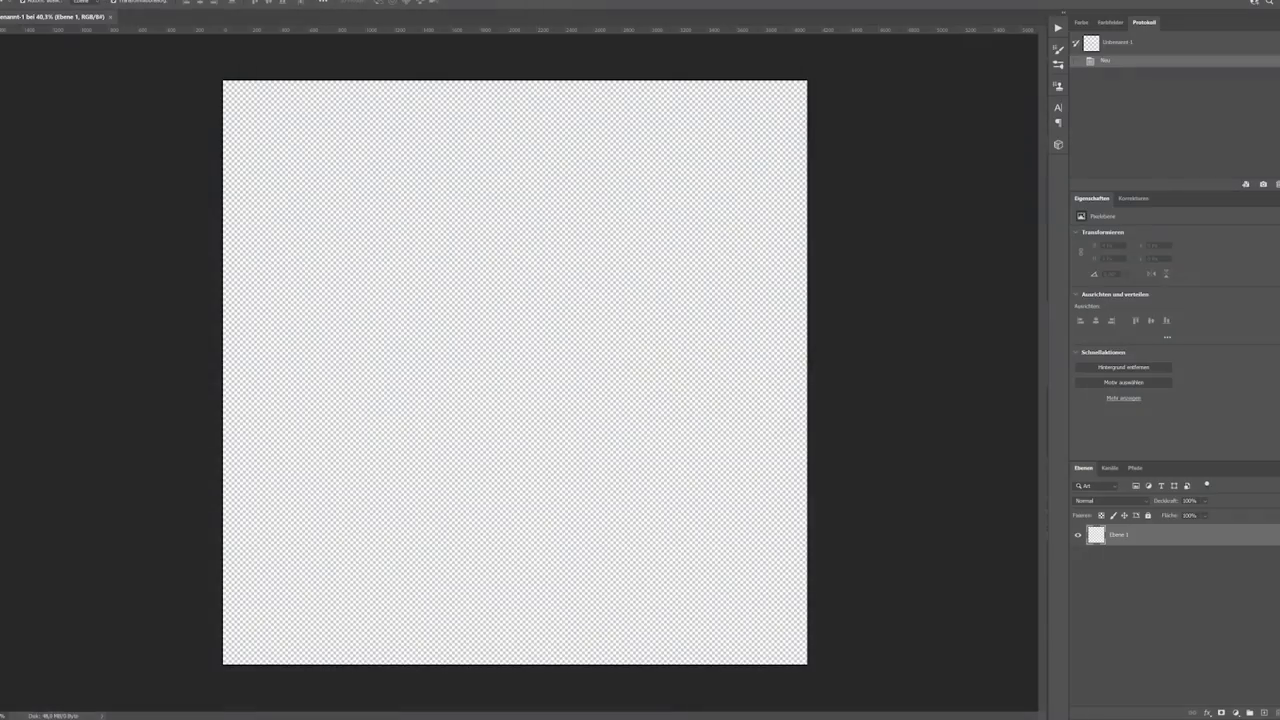
Step: Fill the empty layer with the grey colour 808080
{"action": "key", "text": "shift+F5"}
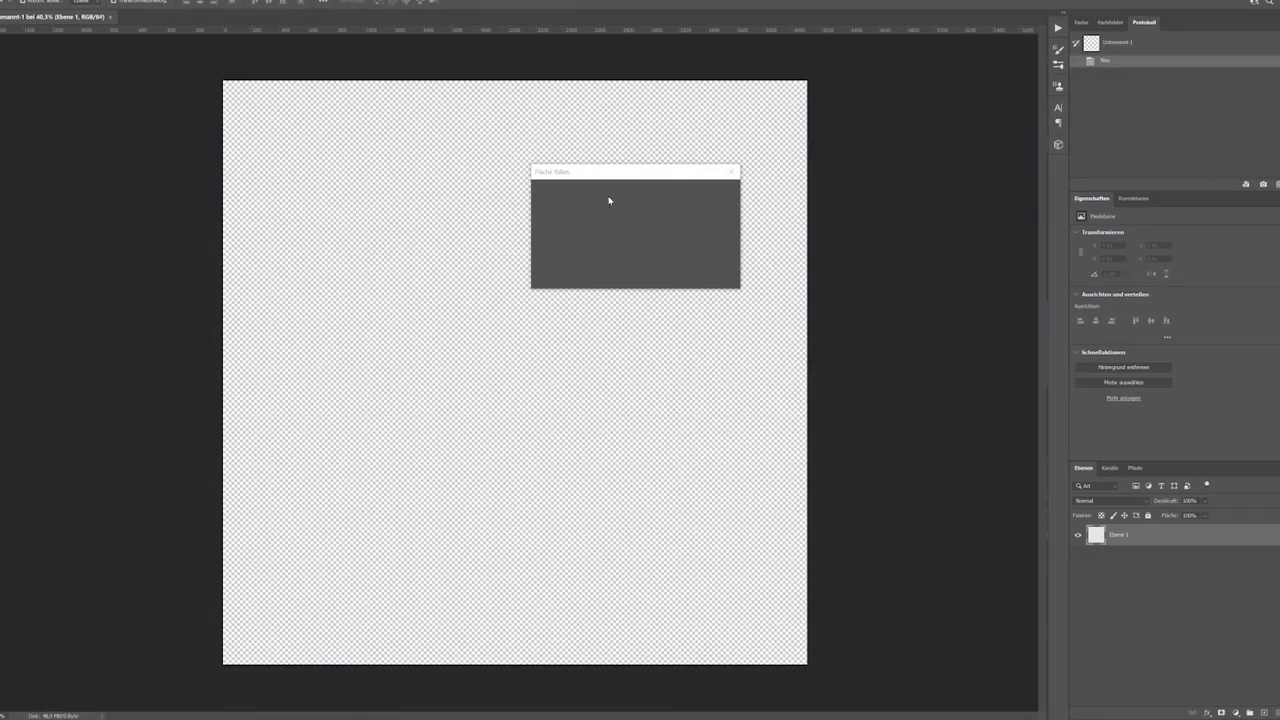
{"action": "left_click", "coordinate": [614, 191]}
{"action": "left_click", "coordinate": [614, 215]}
{"action": "type", "text": "808080"}
{"action": "key", "text": "Return"}
{"action": "key", "text": "Return"}
Step: Add a Color Balance adjustment layer and shift the midtones slightly towards cyan and to +11 blue
{"action": "left_click", "coordinate": [1236, 712]}
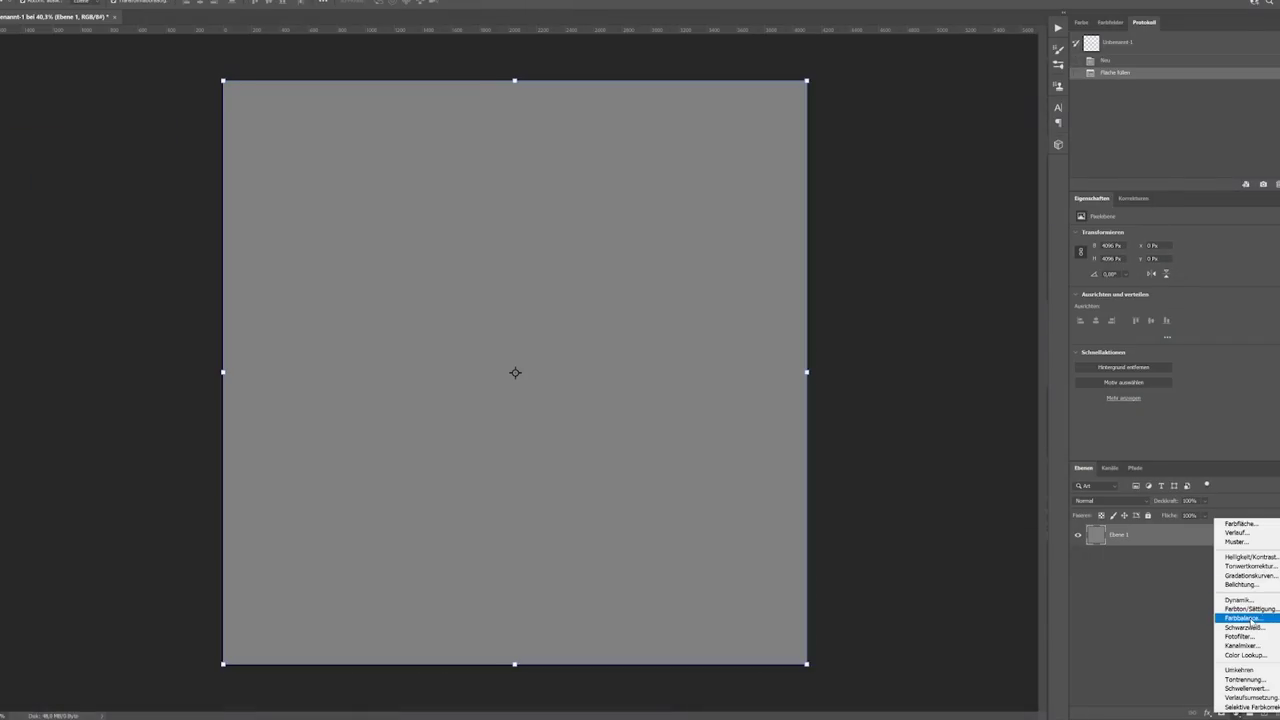
{"action": "left_click", "coordinate": [1249, 614]}
{"action": "left_click_drag", "start_coordinate": [1163, 257], "coordinate": [1158, 257]}
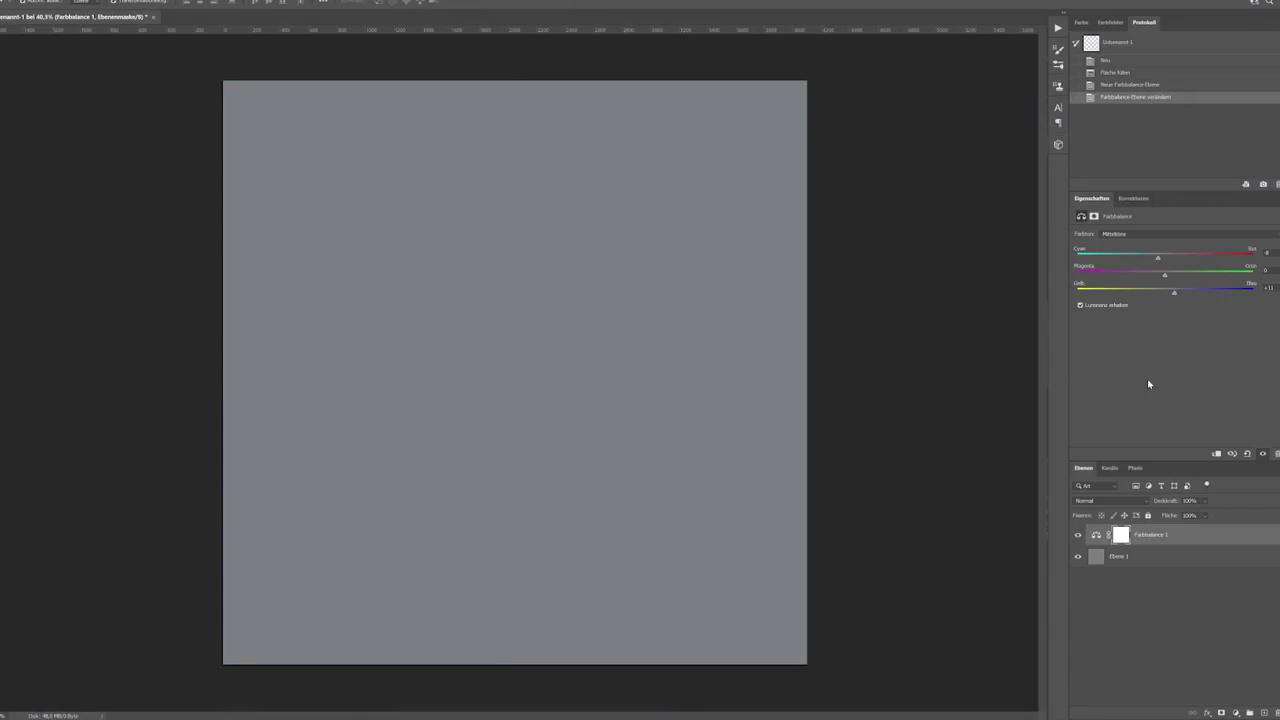
Step: Hand-letter "Paint Skills!" in orange brush strokes across two lines on a new layer in the canvas's upper left
{"action": "left_click_drag", "start_coordinate": [289, 120], "coordinate": [292, 180]}
{"action": "mouse_move", "coordinate": [266, 118]}
{"action": "left_mouse_down"}
{"action": "mouse_move", "coordinate": [292, 148]}
{"action": "mouse_move", "coordinate": [374, 180]}
{"action": "left_mouse_up"}
{"action": "left_click", "coordinate": [372, 128]}
{"action": "left_click_drag", "start_coordinate": [390, 180], "coordinate": [420, 178]}
{"action": "left_click_drag", "start_coordinate": [440, 128], "coordinate": [442, 182]}
{"action": "left_click_drag", "start_coordinate": [425, 158], "coordinate": [462, 158]}
{"action": "left_click_drag", "start_coordinate": [318, 212], "coordinate": [280, 275]}
{"action": "mouse_move", "coordinate": [333, 210]}
{"action": "left_mouse_down"}
{"action": "mouse_move", "coordinate": [362, 276]}
{"action": "mouse_move", "coordinate": [388, 288]}
{"action": "left_mouse_up"}
{"action": "mouse_move", "coordinate": [408, 210]}
{"action": "left_mouse_down"}
{"action": "mouse_move", "coordinate": [420, 286]}
{"action": "mouse_move", "coordinate": [452, 282]}
{"action": "left_mouse_up"}
{"action": "left_click_drag", "start_coordinate": [496, 242], "coordinate": [474, 272]}
{"action": "left_click_drag", "start_coordinate": [522, 206], "coordinate": [518, 252]}
{"action": "left_click", "coordinate": [519, 272]}
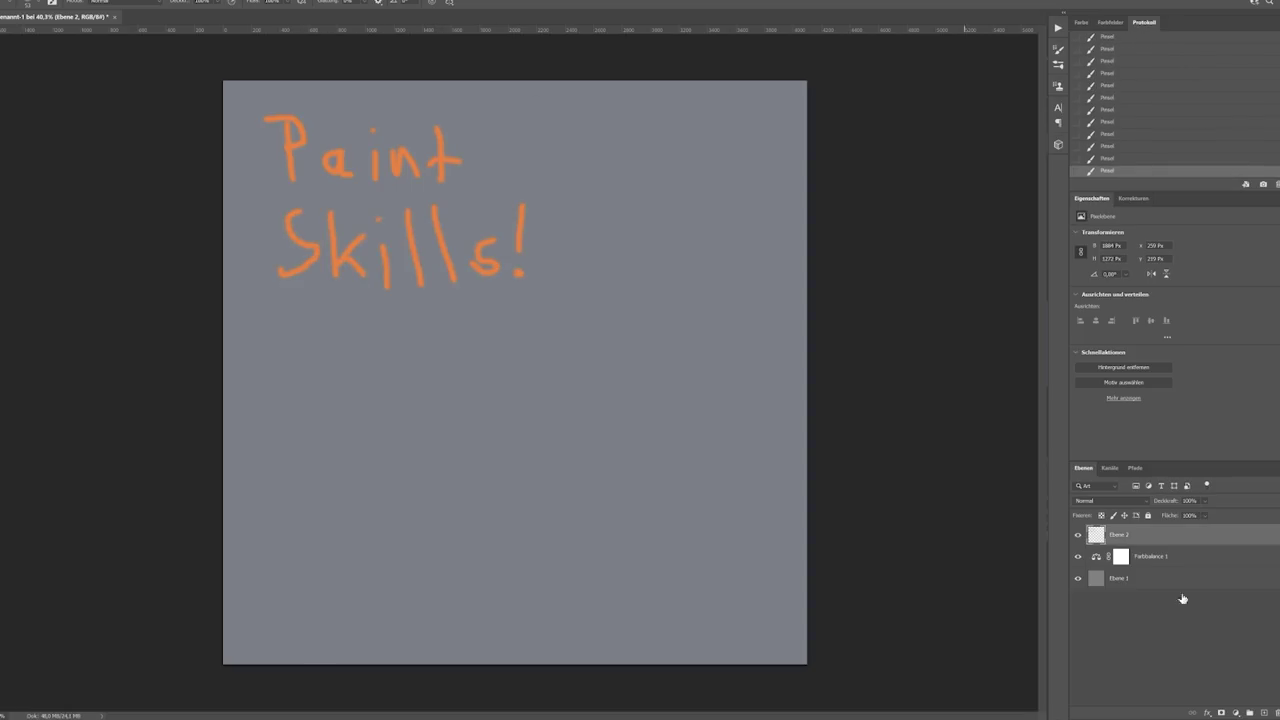
Step: Draw a freehand shape half on a new layer below the lettering and place a mirrored duplicate beside it
{"action": "key", "text": "ctrl+shift+alt+n"}
{"action": "mouse_move", "coordinate": [493, 348]}
{"action": "left_mouse_down"}
{"action": "mouse_move", "coordinate": [444, 503]}
{"action": "mouse_move", "coordinate": [324, 531]}
{"action": "mouse_move", "coordinate": [322, 578]}
{"action": "mouse_move", "coordinate": [441, 574]}
{"action": "mouse_move", "coordinate": [434, 596]}
{"action": "mouse_move", "coordinate": [376, 620]}
{"action": "mouse_move", "coordinate": [377, 652]}
{"action": "mouse_move", "coordinate": [481, 640]}
{"action": "left_mouse_up"}
{"action": "key", "text": "ctrl+j"}
{"action": "key", "text": "ctrl+t"}
{"action": "right_click", "coordinate": [462, 430]}
{"action": "left_click", "coordinate": [543, 614]}
{"action": "left_click_drag", "start_coordinate": [456, 526], "coordinate": [634, 526]}
{"action": "key", "text": "Return"}
Step: Paint a short diagonal stroke between the two mirrored halves and add another new layer
{"action": "left_click_drag", "start_coordinate": [530, 418], "coordinate": [565, 380]}
{"action": "key", "text": "ctrl+shift+alt+n"}
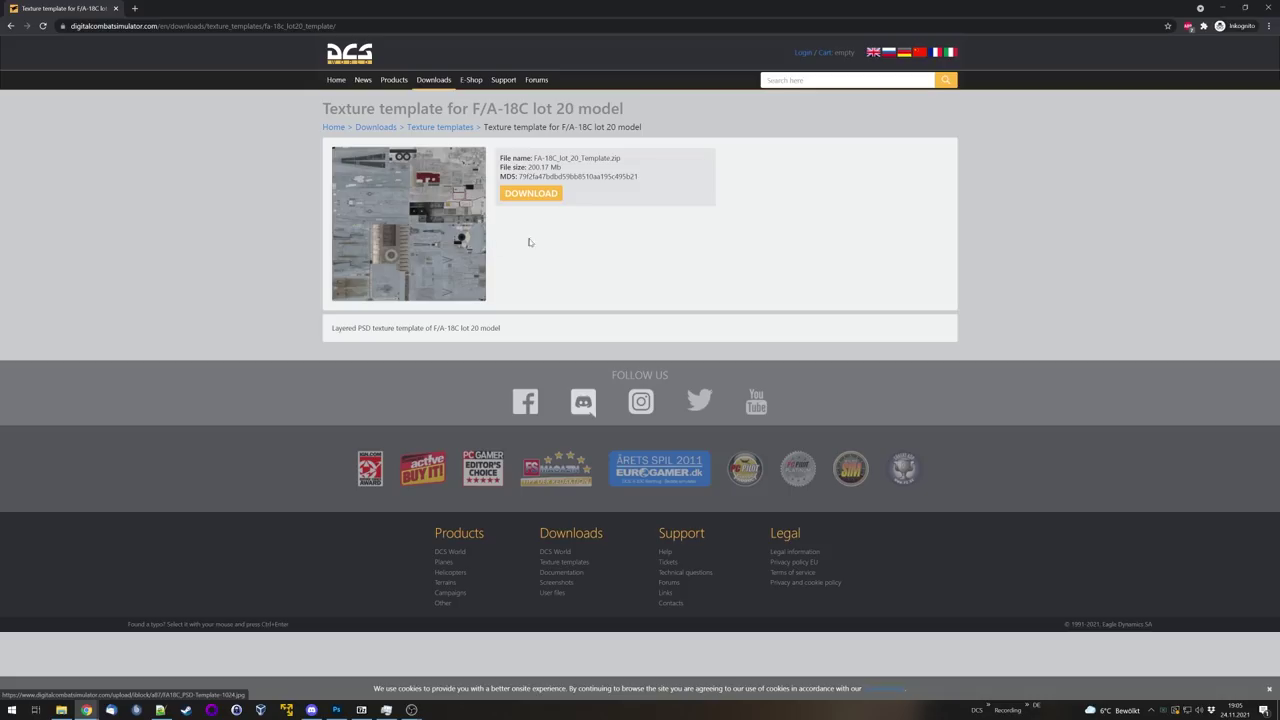
Step: In the browser, switch the DCS World site to German and open its texture templates overview (Texturvorlagen)
{"action": "mouse_move", "coordinate": [434, 85]}
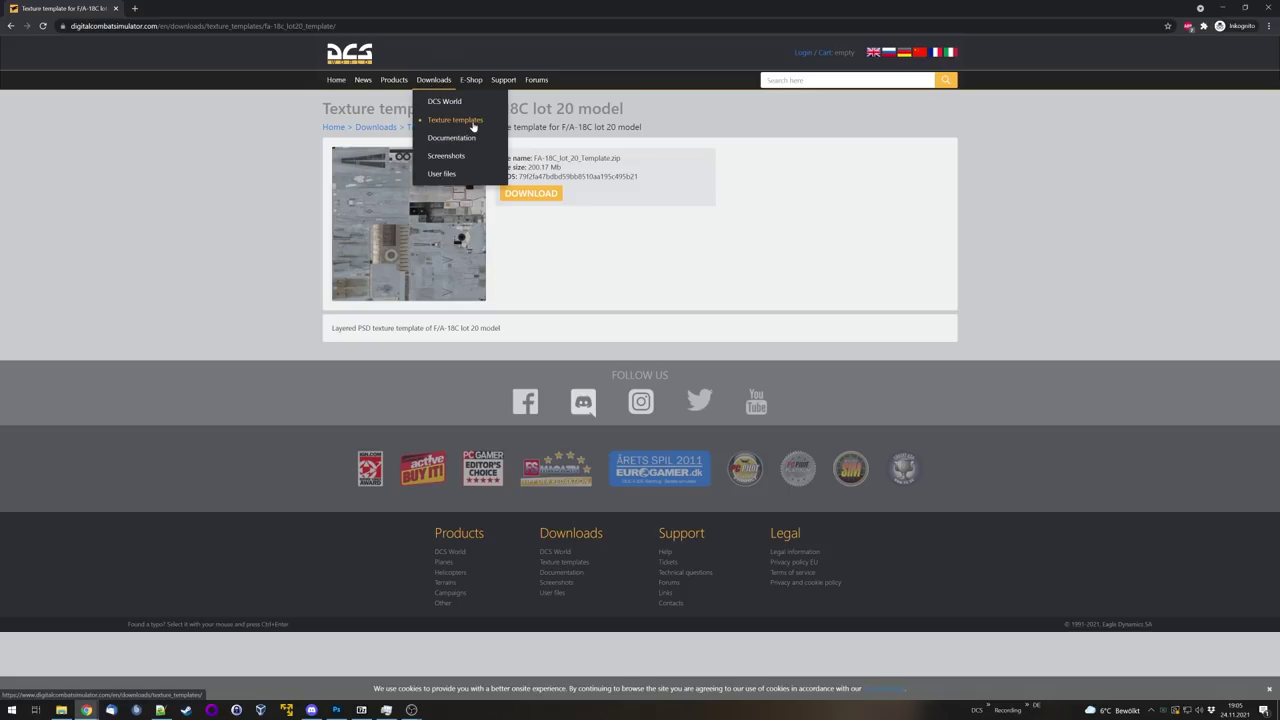
{"action": "left_click", "coordinate": [904, 55]}
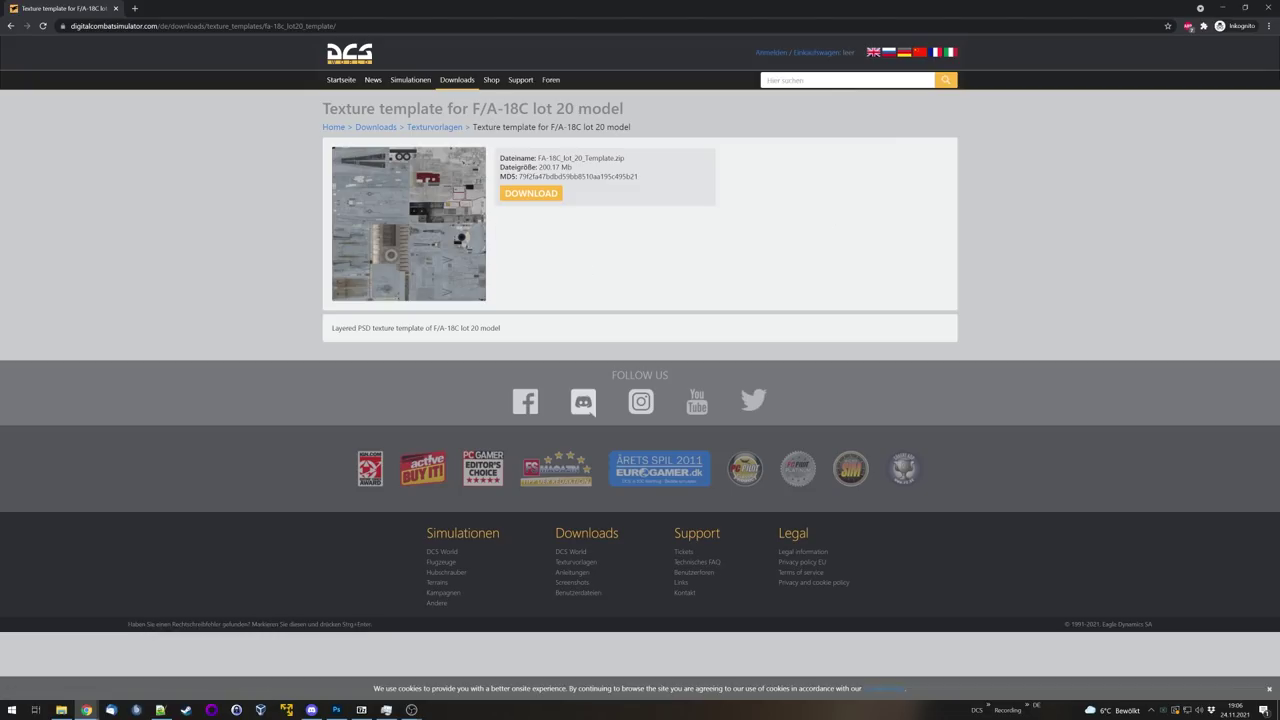
{"action": "mouse_move", "coordinate": [459, 82]}
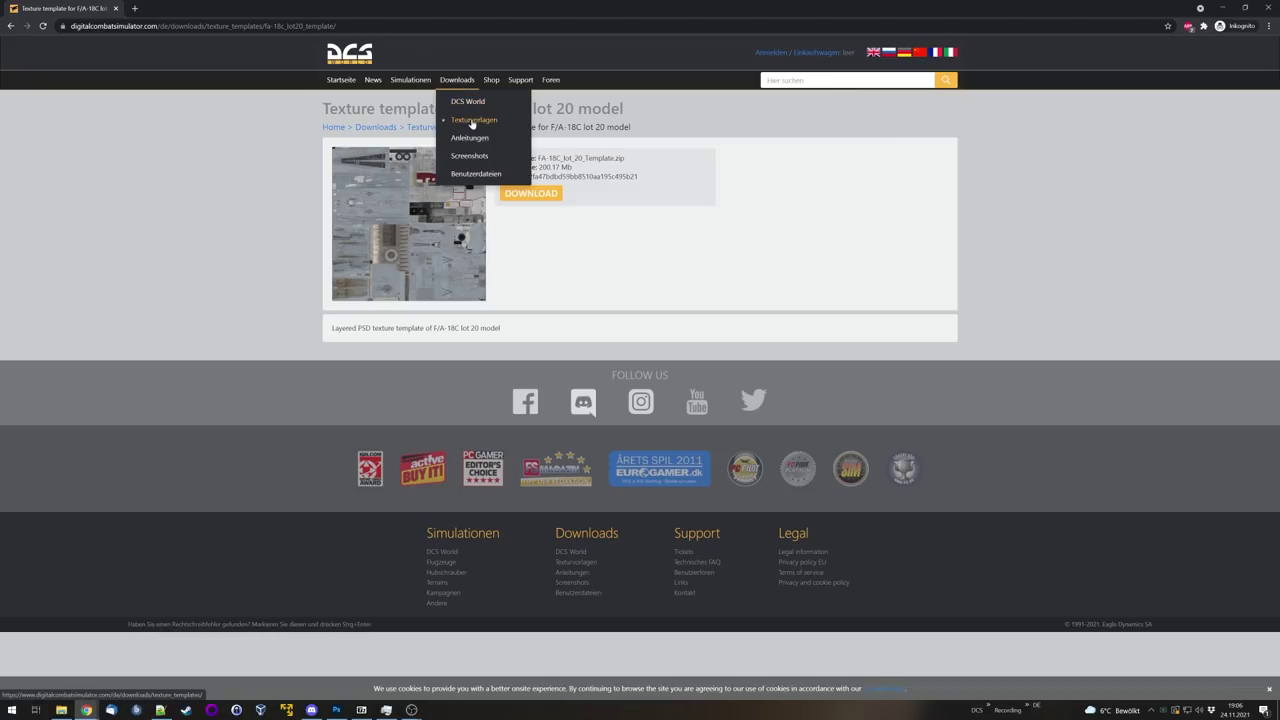
{"action": "left_click", "coordinate": [472, 121]}
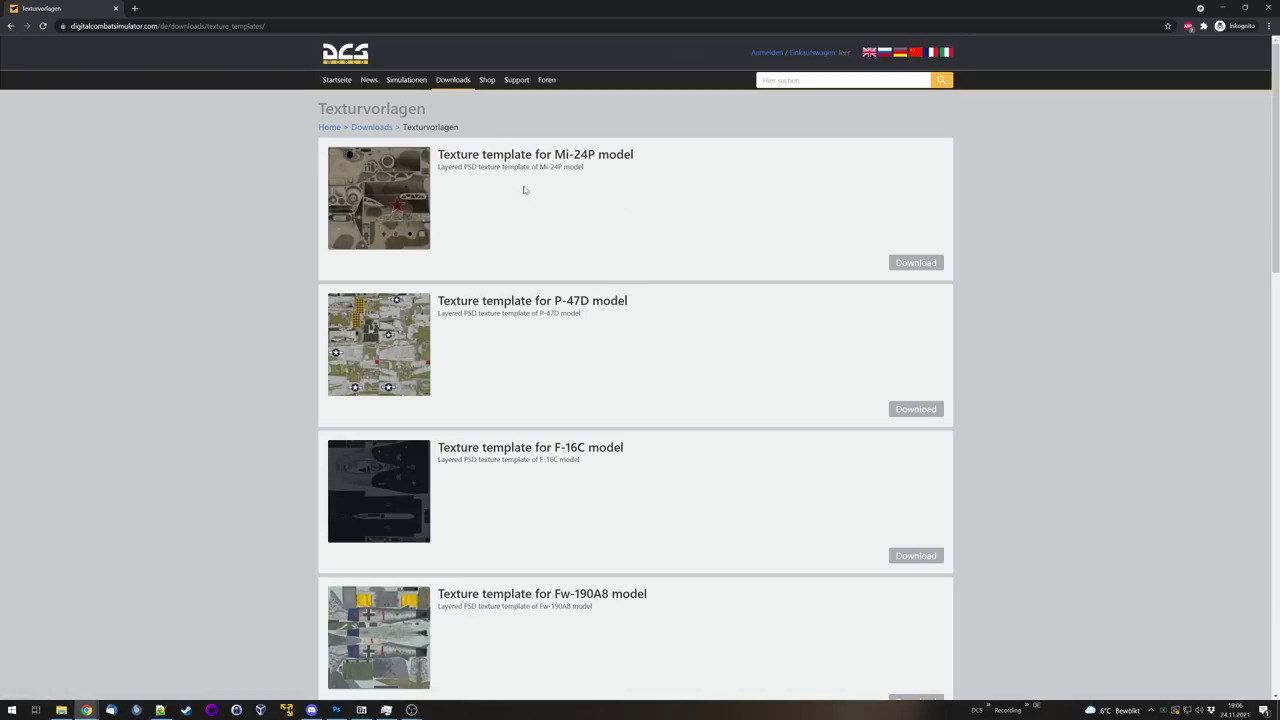
Step: Look through the aircraft texture templates on the first and second result pages
{"action": "scroll", "coordinate": [590, 186], "scroll_direction": "down", "scroll_amount": 3}
{"action": "scroll", "coordinate": [590, 186], "scroll_direction": "down", "scroll_amount": 8}
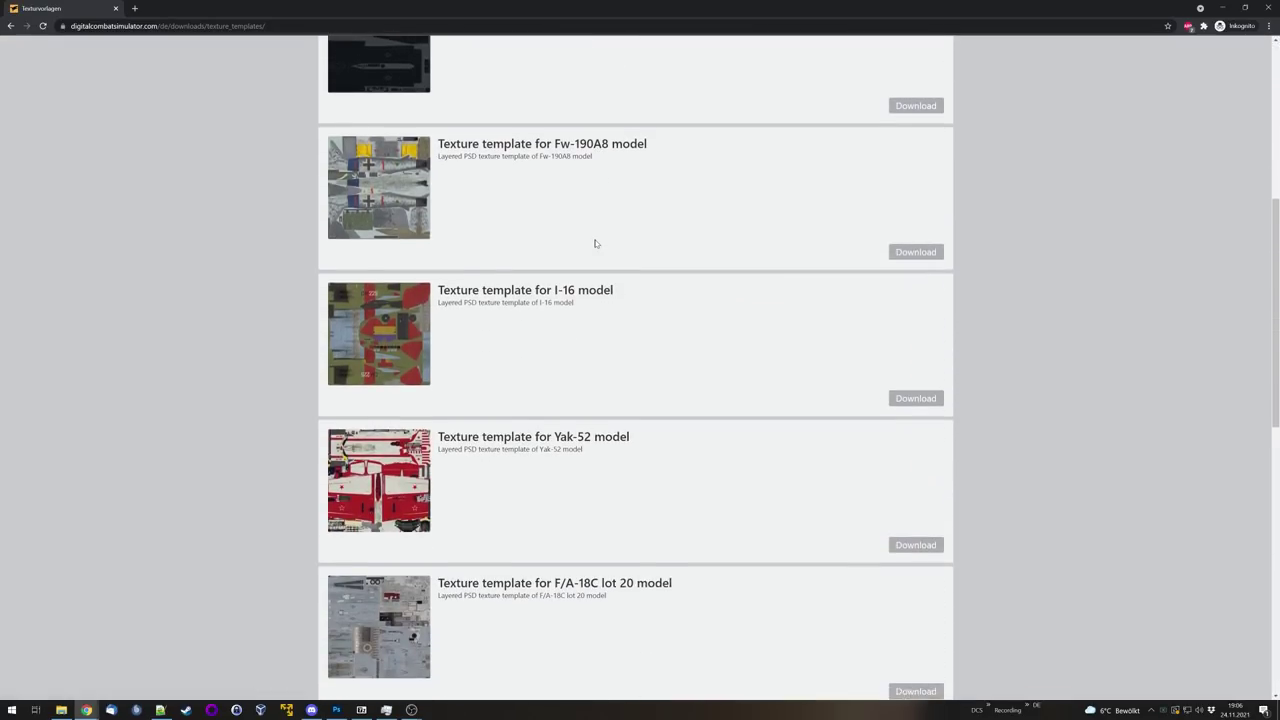
{"action": "scroll", "coordinate": [595, 243], "scroll_direction": "down", "scroll_amount": 2}
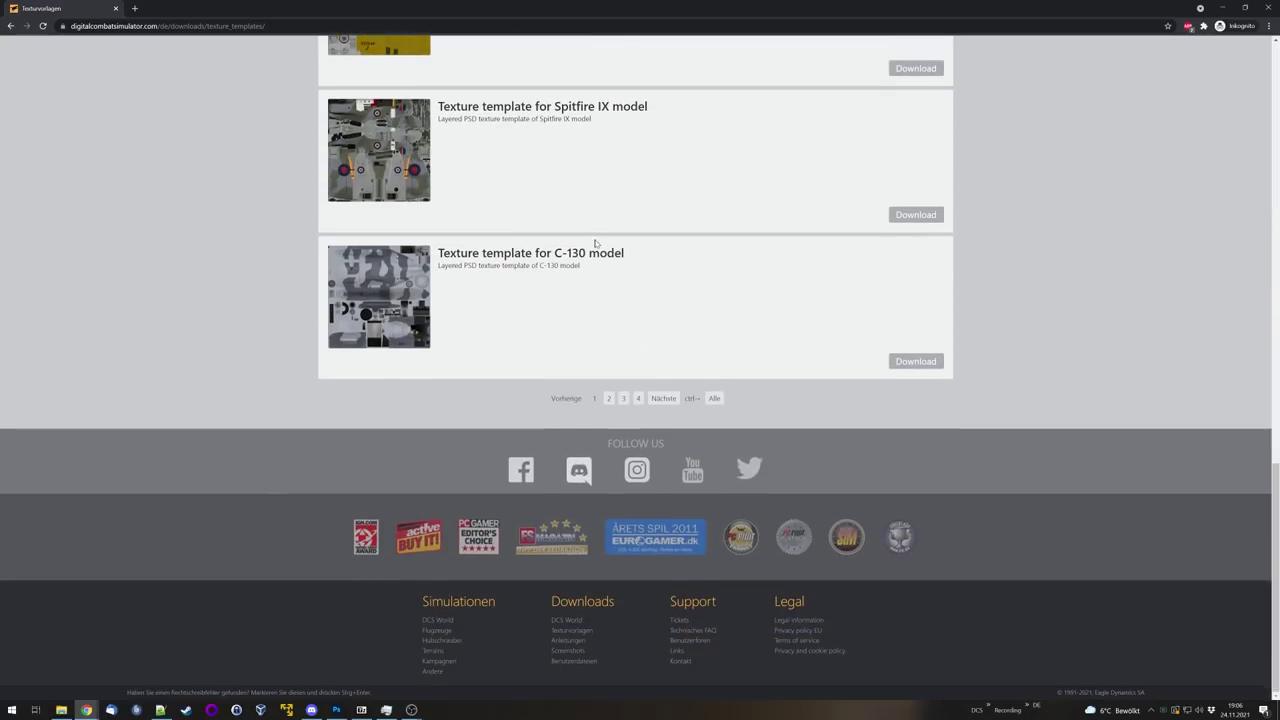
{"action": "left_click", "coordinate": [609, 397]}
{"action": "scroll", "coordinate": [634, 249], "scroll_direction": "down", "scroll_amount": 10}
{"action": "scroll", "coordinate": [634, 249], "scroll_direction": "up", "scroll_amount": 7}
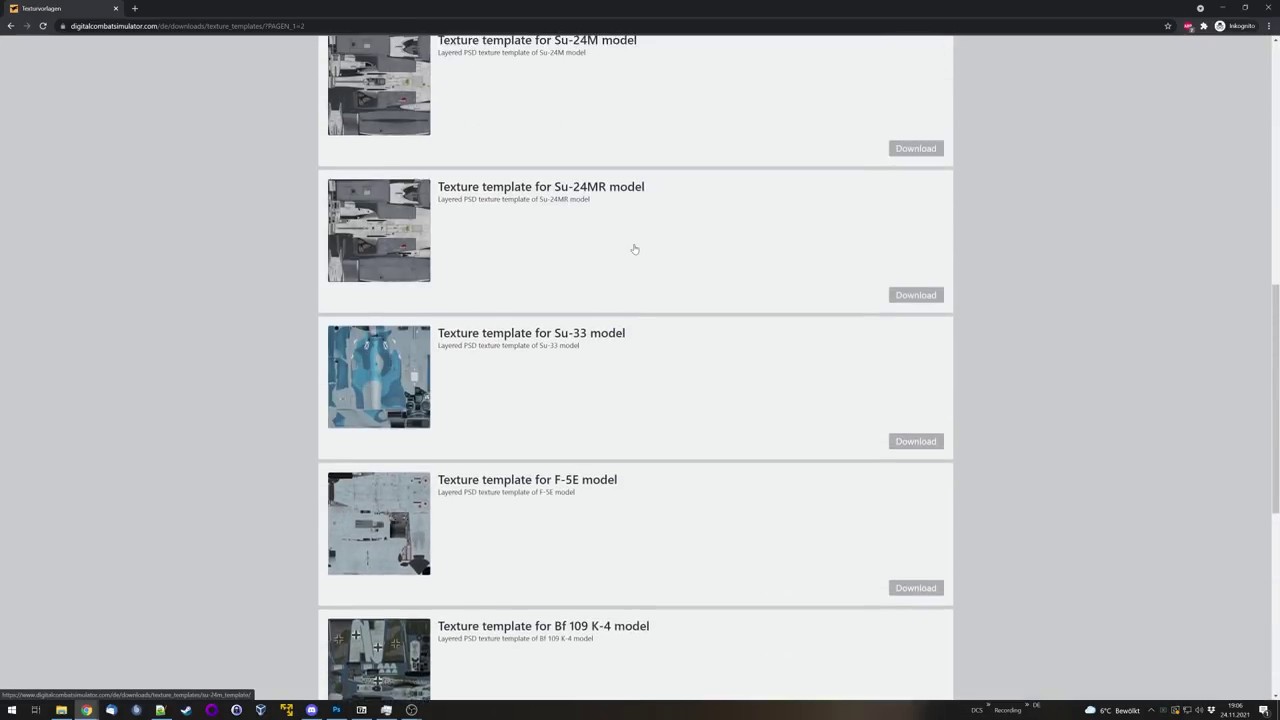
{"action": "left_click_drag", "start_coordinate": [660, 297], "coordinate": [550, 298]}
{"action": "left_click", "coordinate": [605, 333]}
{"action": "left_click_drag", "start_coordinate": [658, 297], "coordinate": [546, 298]}
{"action": "left_click", "coordinate": [580, 360]}
{"action": "scroll", "coordinate": [580, 360], "scroll_direction": "down", "scroll_amount": 7}
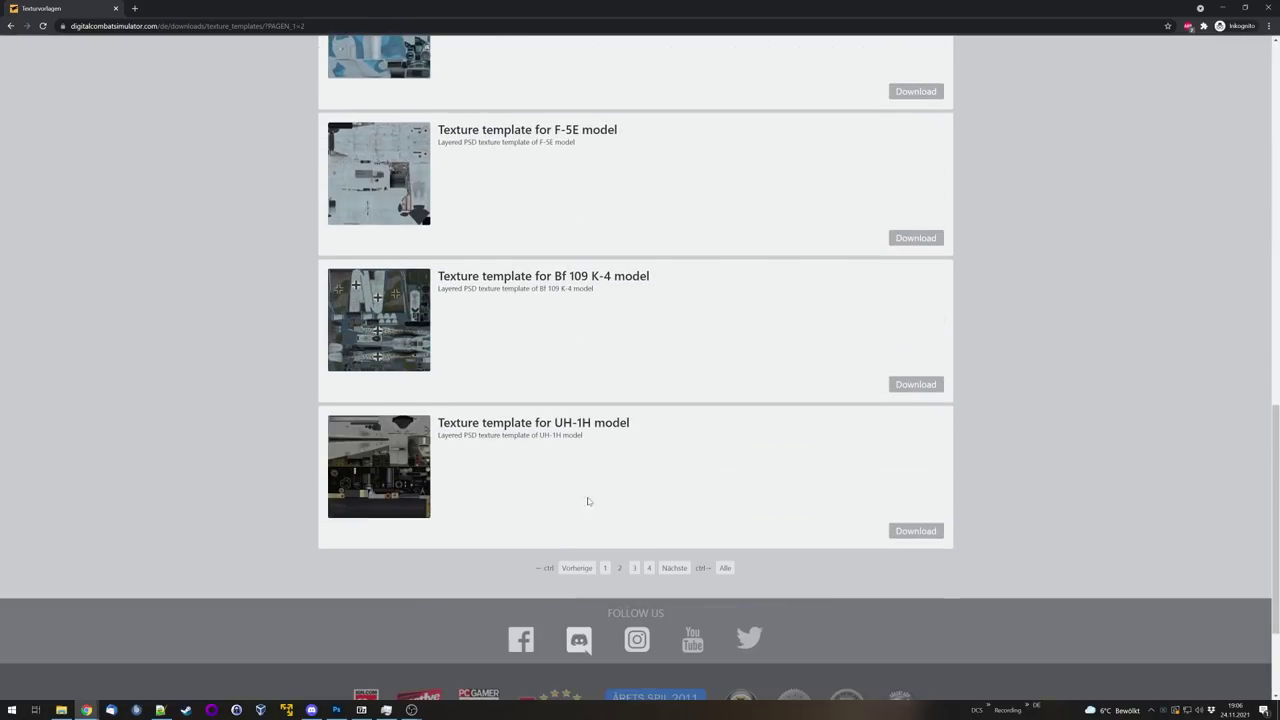
Step: Find the plain F/A-18C texture template on the third result page and open it in a new tab
{"action": "left_click", "coordinate": [604, 567]}
{"action": "left_click_drag", "start_coordinate": [612, 153], "coordinate": [472, 154]}
{"action": "left_click", "coordinate": [660, 212]}
{"action": "scroll", "coordinate": [630, 315], "scroll_direction": "down", "scroll_amount": 4}
{"action": "scroll", "coordinate": [630, 319], "scroll_direction": "down", "scroll_amount": 4}
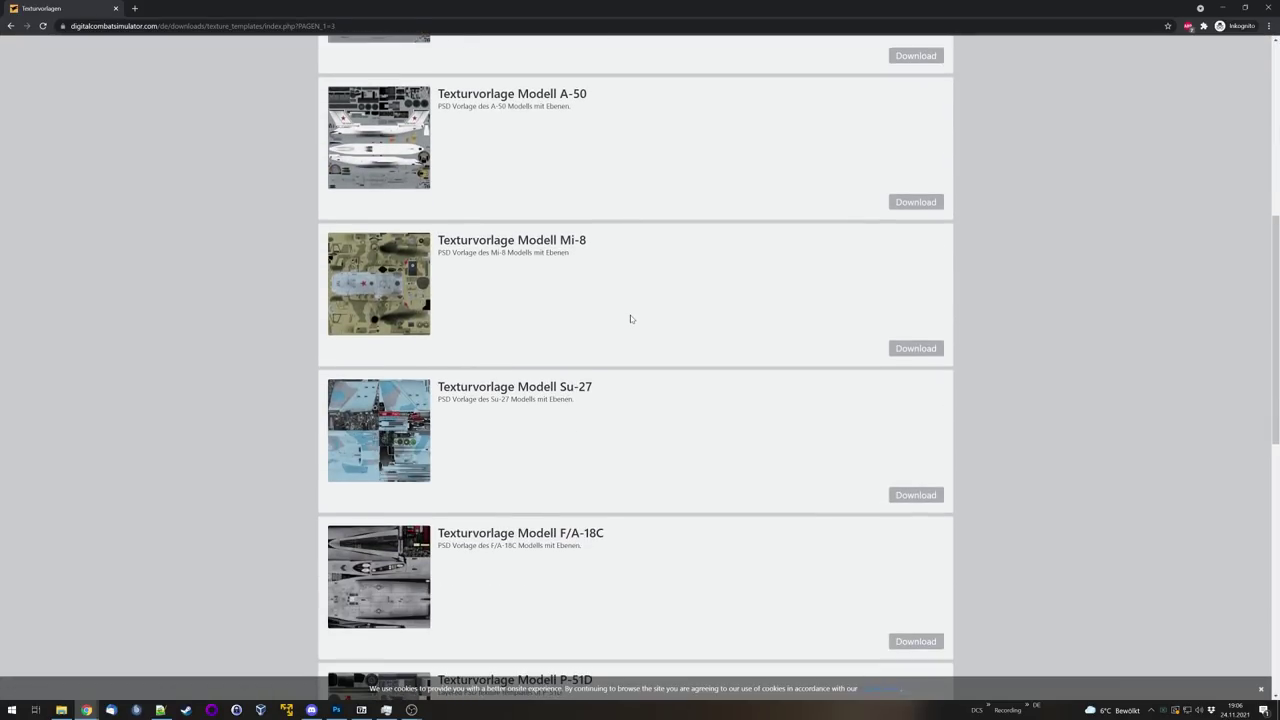
{"action": "scroll", "coordinate": [630, 319], "scroll_direction": "down", "scroll_amount": 2}
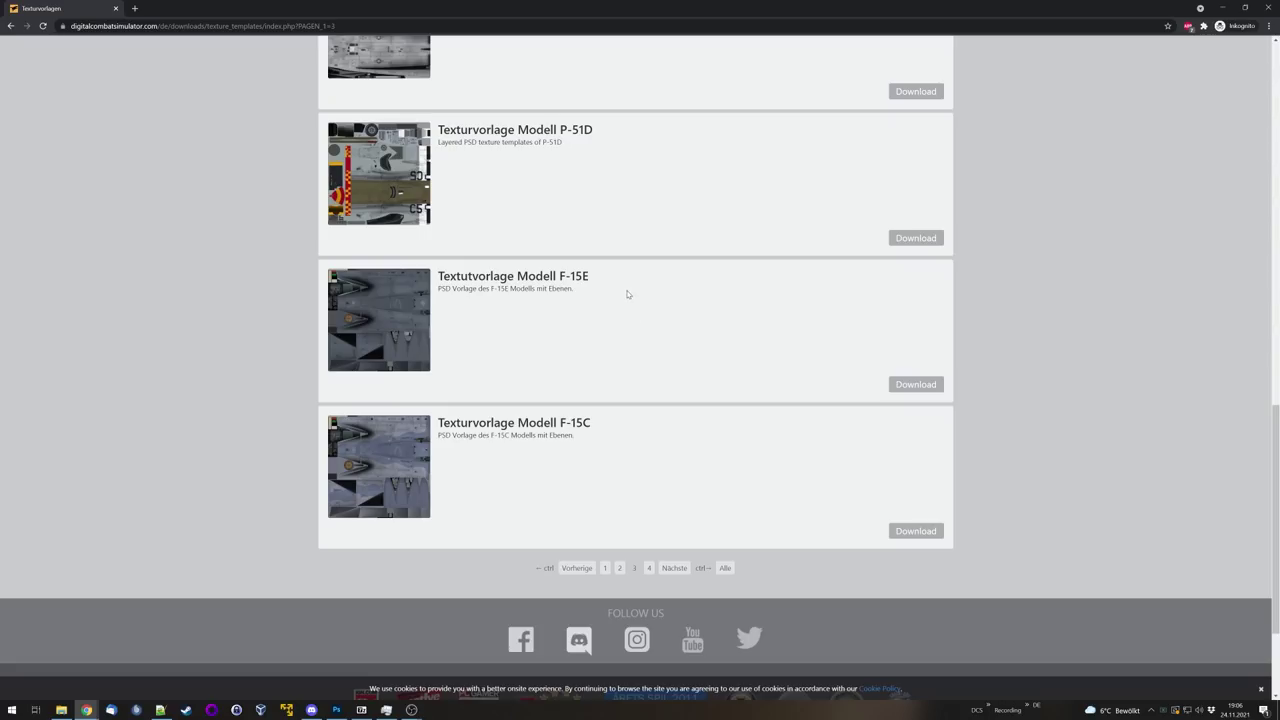
{"action": "scroll", "coordinate": [627, 294], "scroll_direction": "up", "scroll_amount": 3}
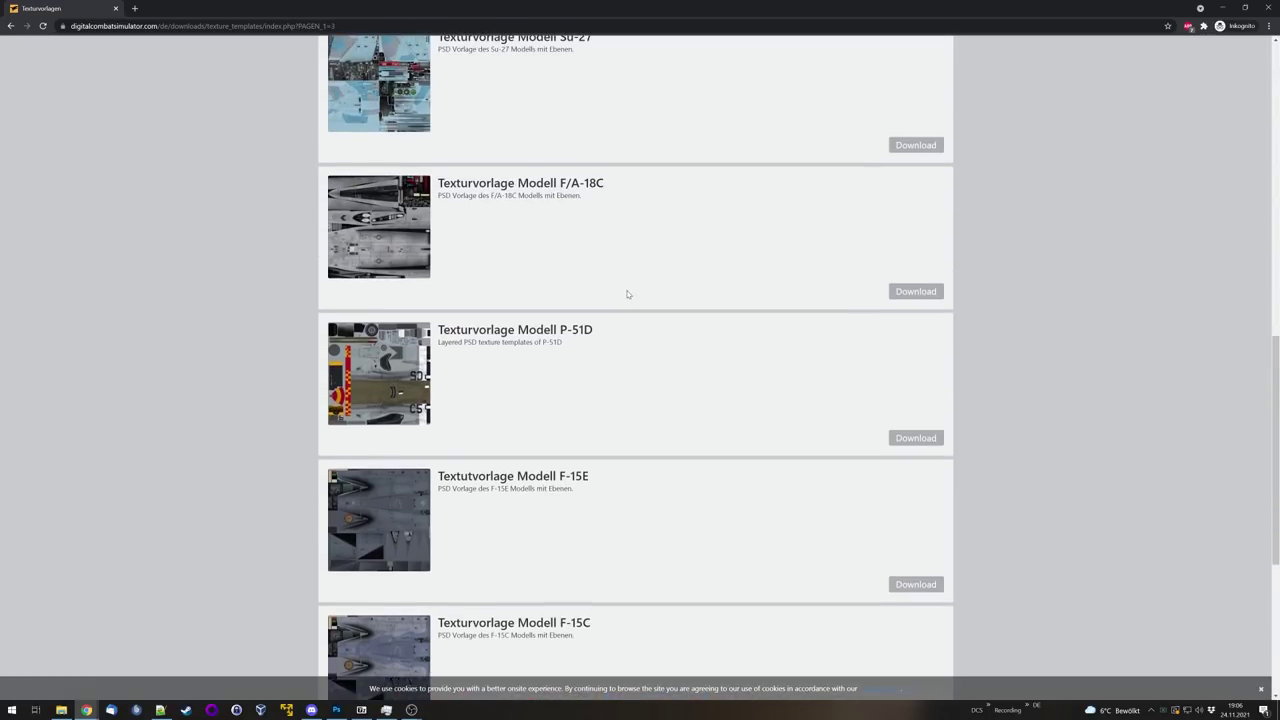
{"action": "left_click_drag", "start_coordinate": [620, 237], "coordinate": [437, 234]}
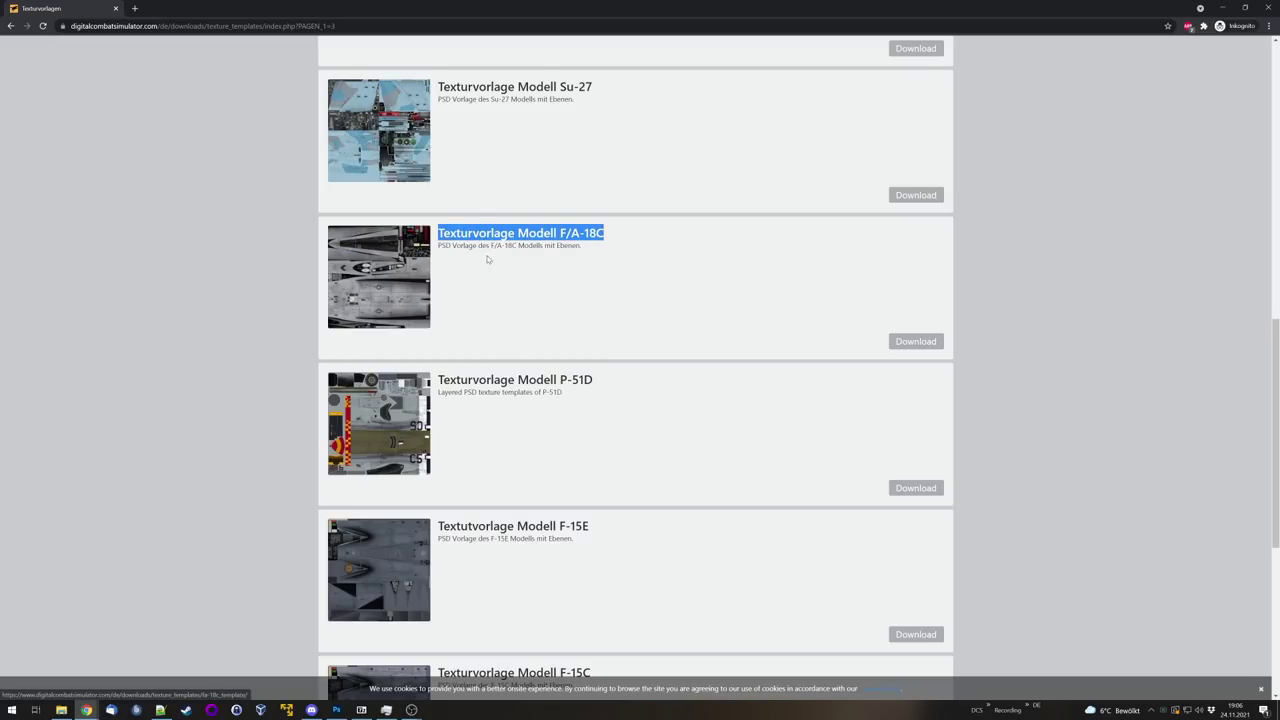
{"action": "middle_click", "coordinate": [556, 236]}
Step: Return to the first result page, open the F/A-18C lot 20 texture template in a new tab and view it
{"action": "scroll", "coordinate": [574, 280], "scroll_direction": "down", "scroll_amount": 5}
{"action": "left_click", "coordinate": [605, 397]}
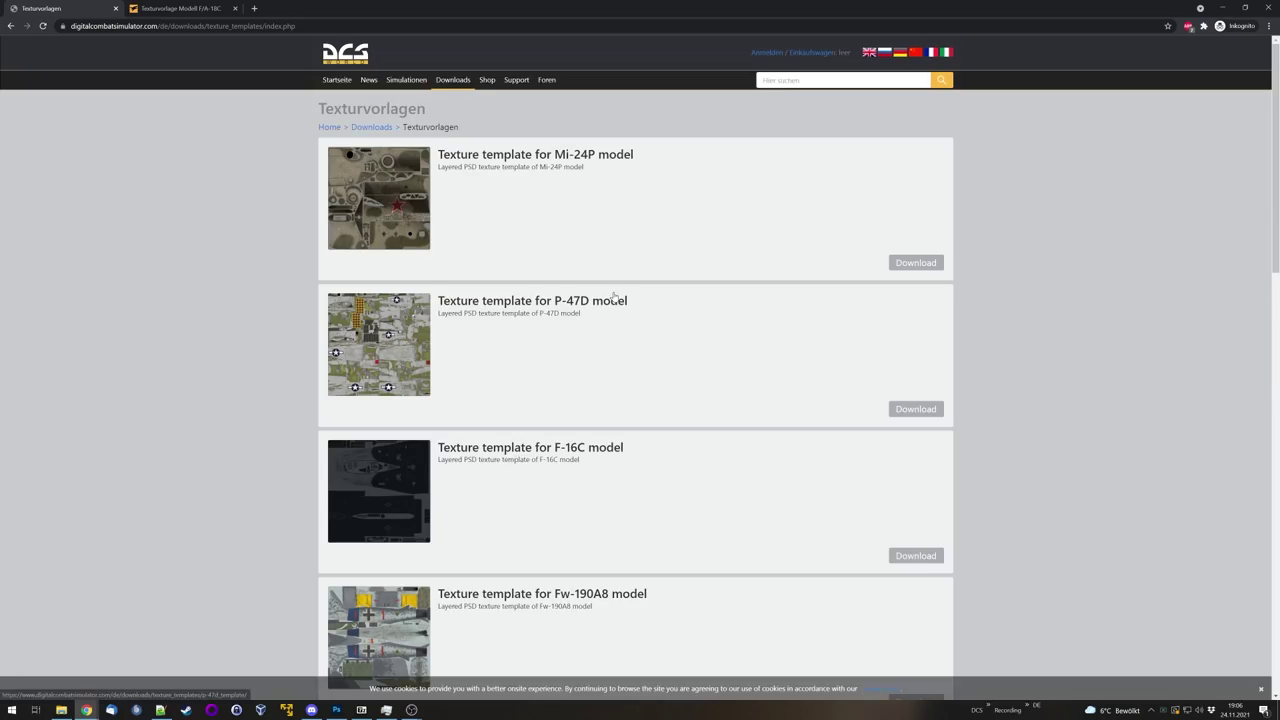
{"action": "scroll", "coordinate": [613, 296], "scroll_direction": "down", "scroll_amount": 7}
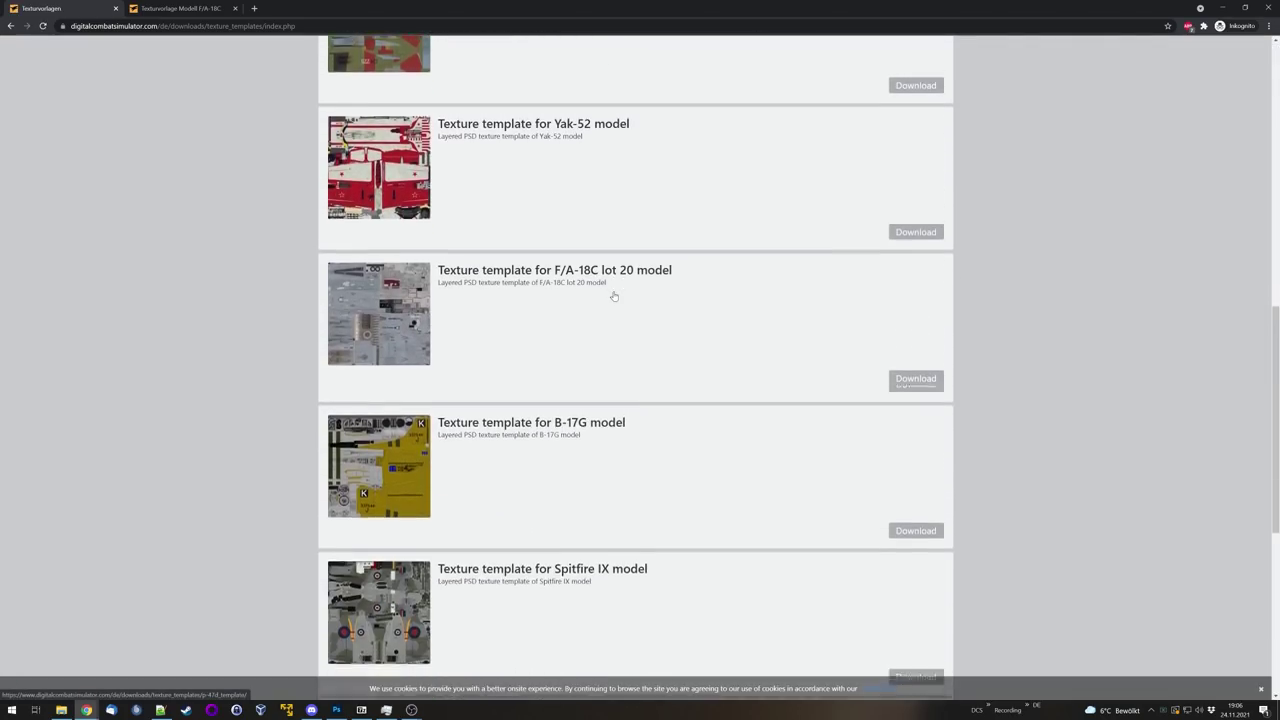
{"action": "middle_click", "coordinate": [526, 234]}
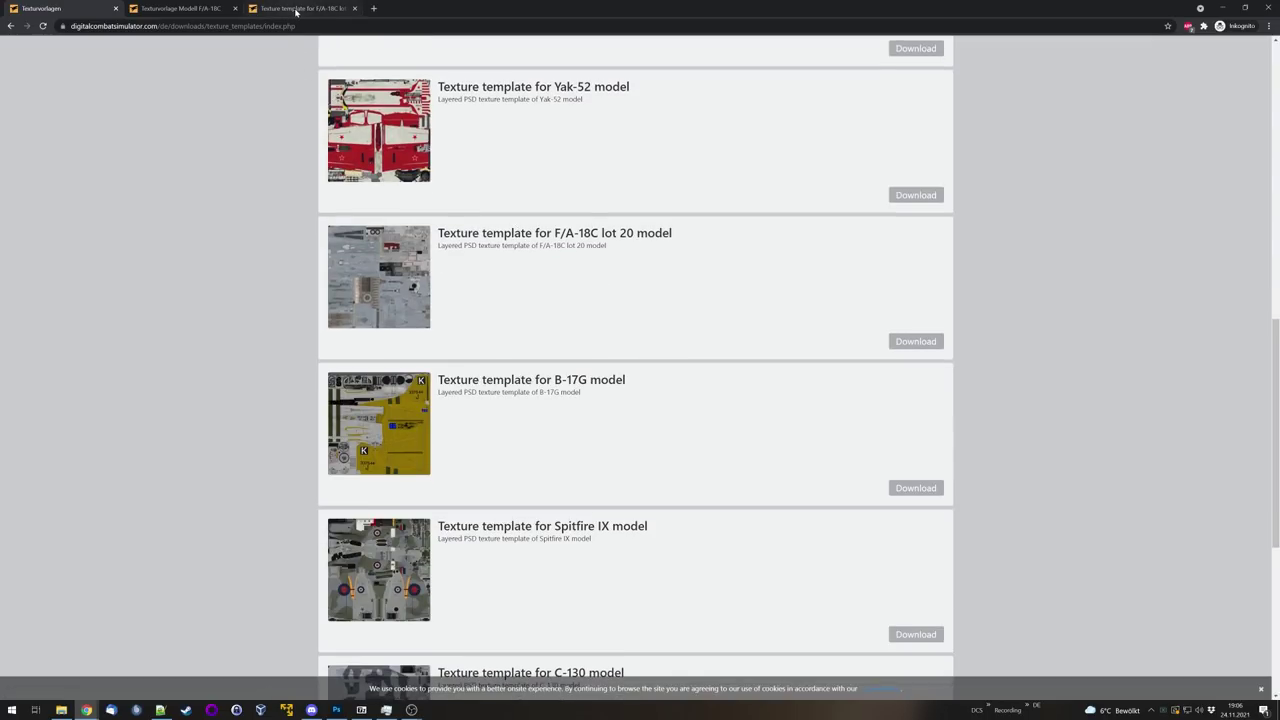
{"action": "left_click", "coordinate": [296, 9]}
{"action": "left_click_drag", "start_coordinate": [574, 108], "coordinate": [532, 108]}
{"action": "left_click", "coordinate": [532, 108]}
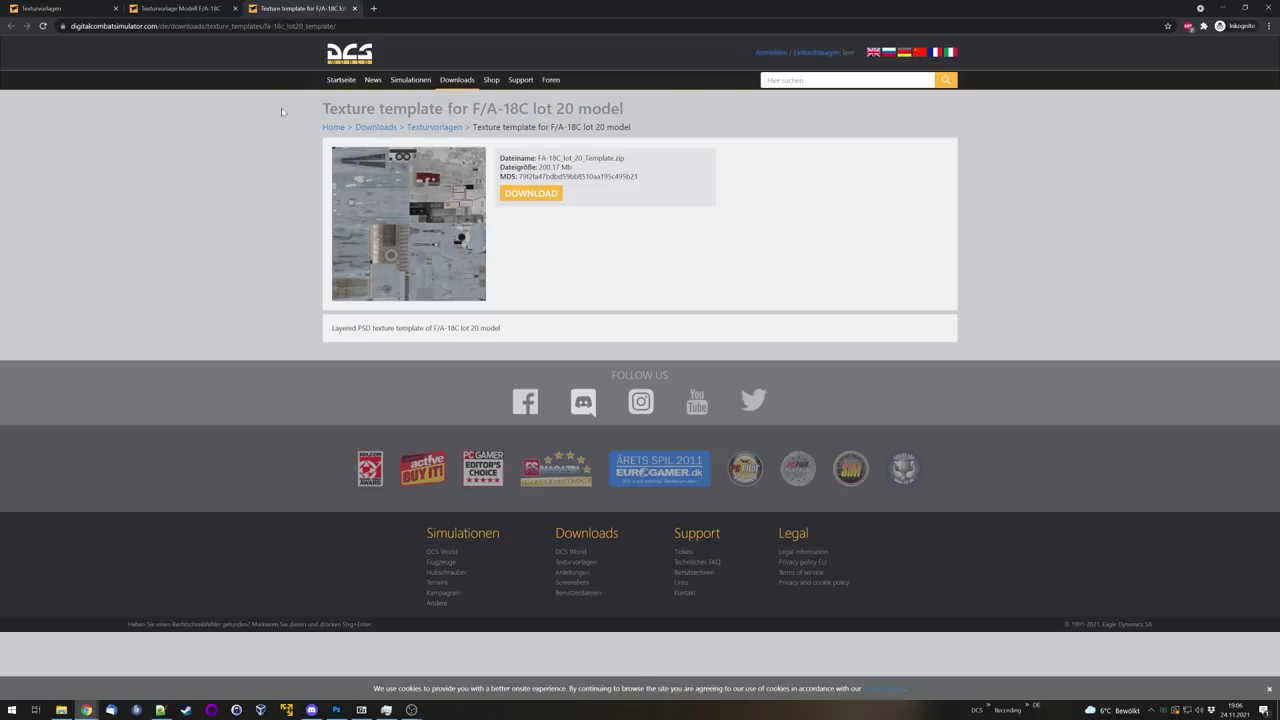
Step: Close the plain F/A-18C template's tab and download FA-18C_lot_20_Template.zip from the lot 20 page
{"action": "left_click", "coordinate": [196, 8]}
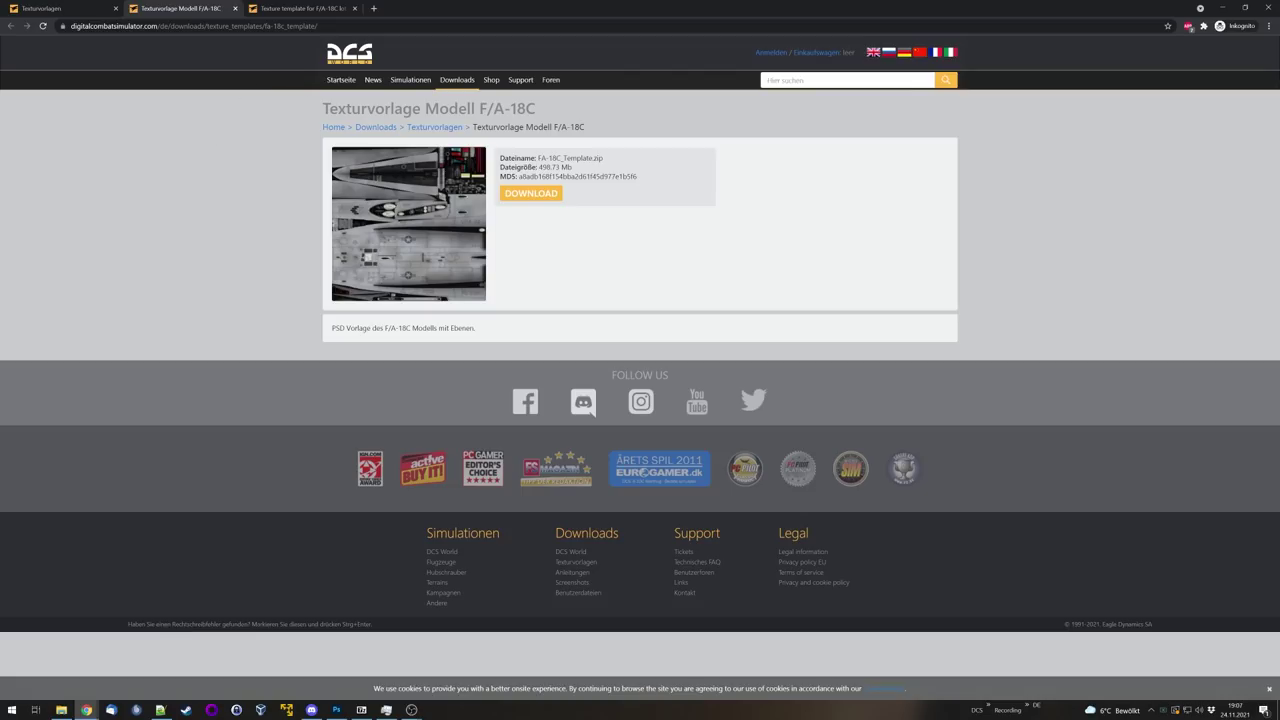
{"action": "key", "text": "ctrl+w"}
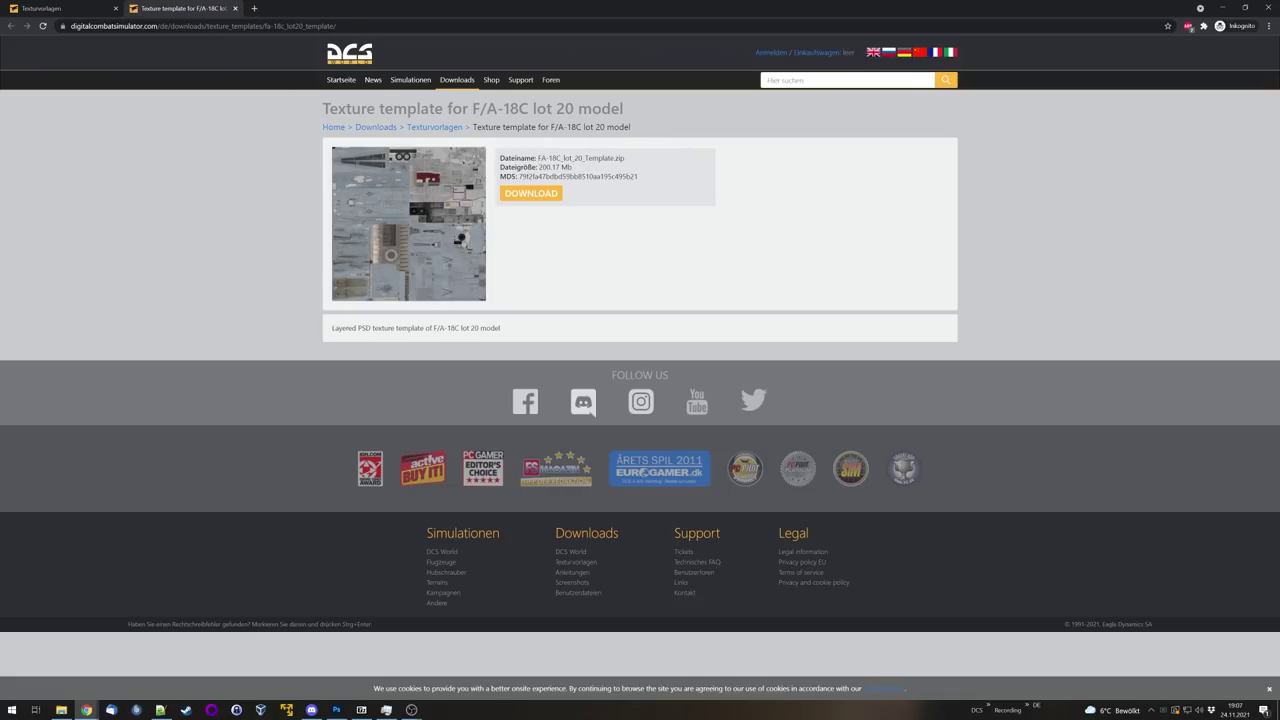
{"action": "left_click_drag", "start_coordinate": [539, 167], "coordinate": [616, 172]}
{"action": "left_click", "coordinate": [606, 215]}
{"action": "left_click", "coordinate": [531, 194]}
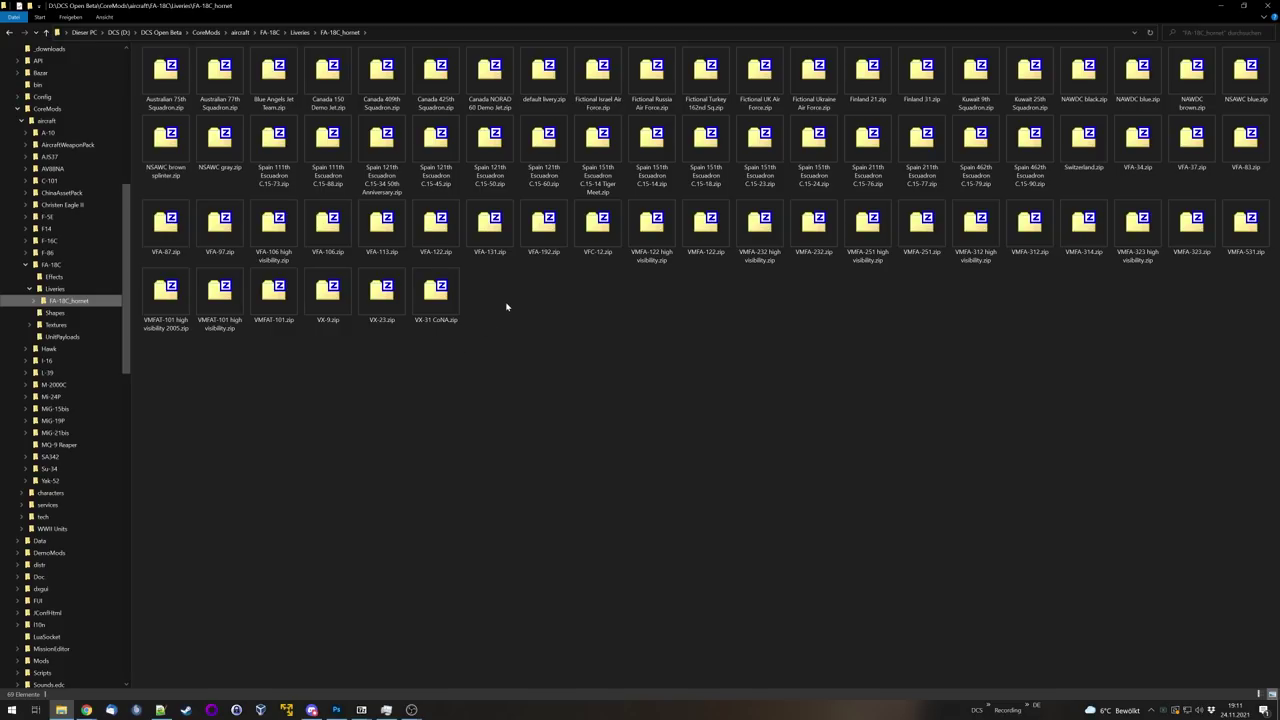
Step: In File Explorer, open FA-18C.zip from the FA-18C Textures folder and look through its DDS texture files
{"action": "left_click", "coordinate": [56, 324]}
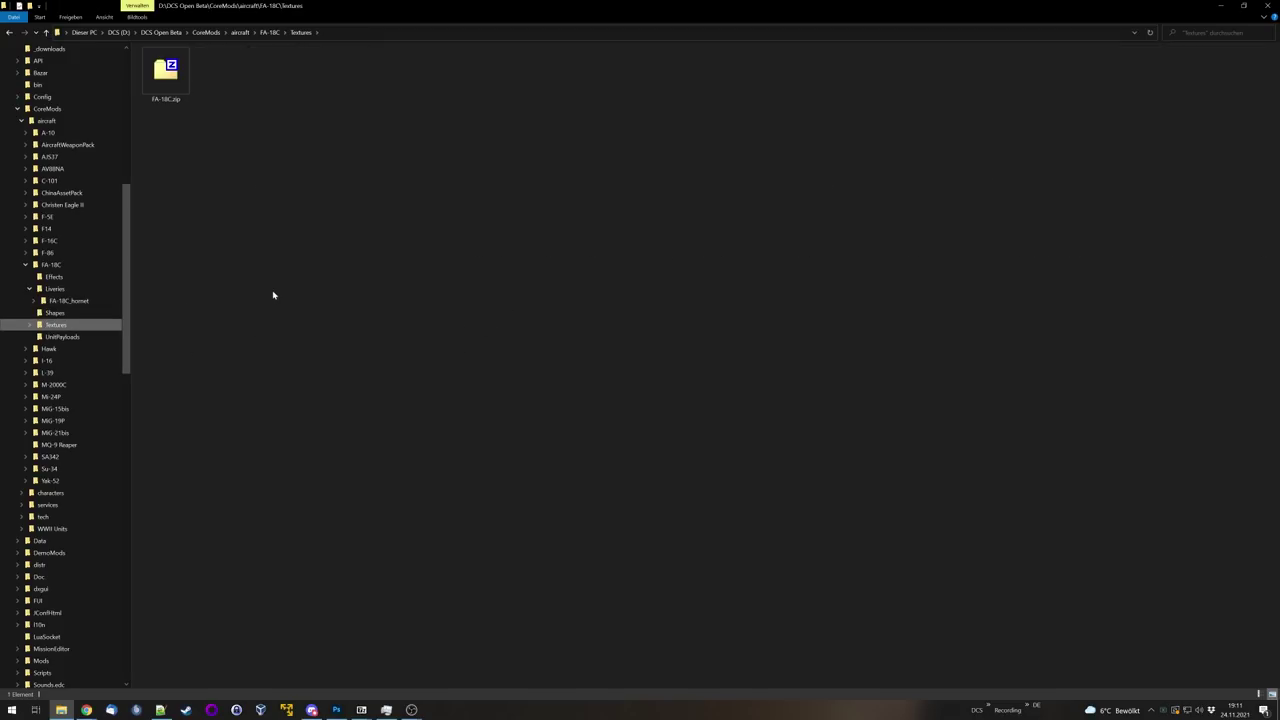
{"action": "double_click", "coordinate": [171, 92]}
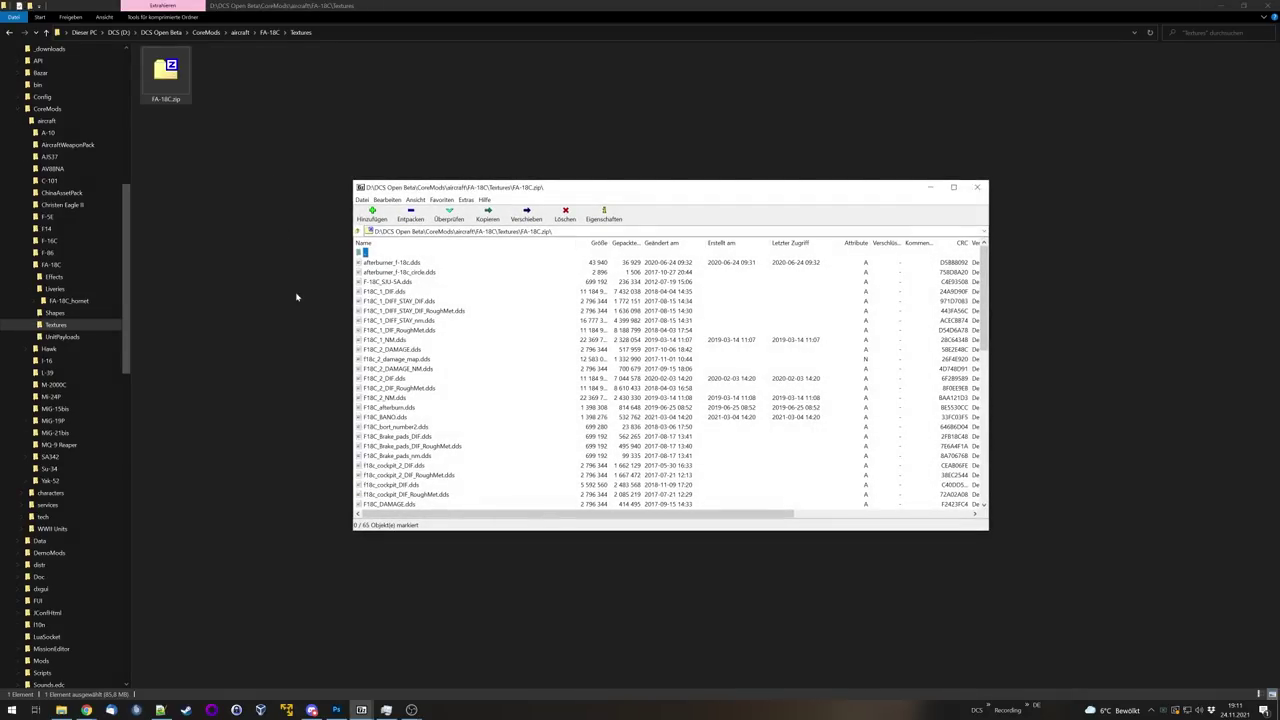
{"action": "scroll", "coordinate": [414, 313], "scroll_direction": "down", "scroll_amount": 4}
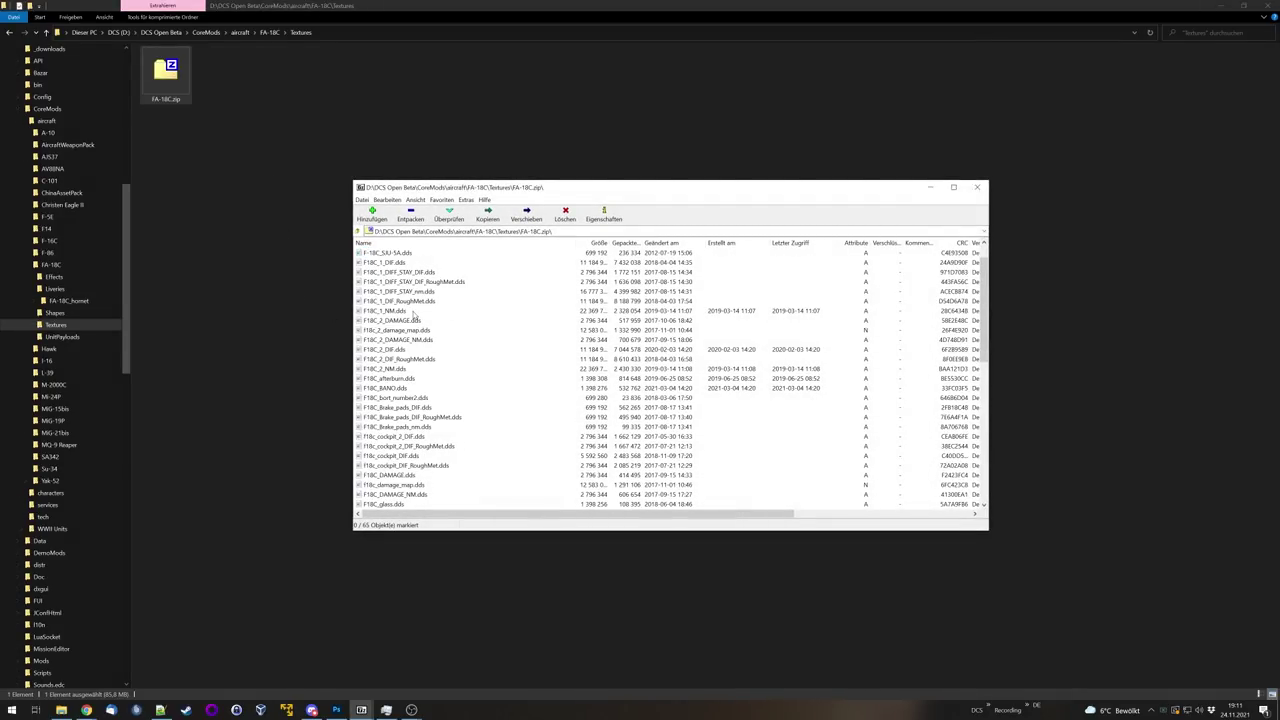
{"action": "scroll", "coordinate": [414, 313], "scroll_direction": "down", "scroll_amount": 9}
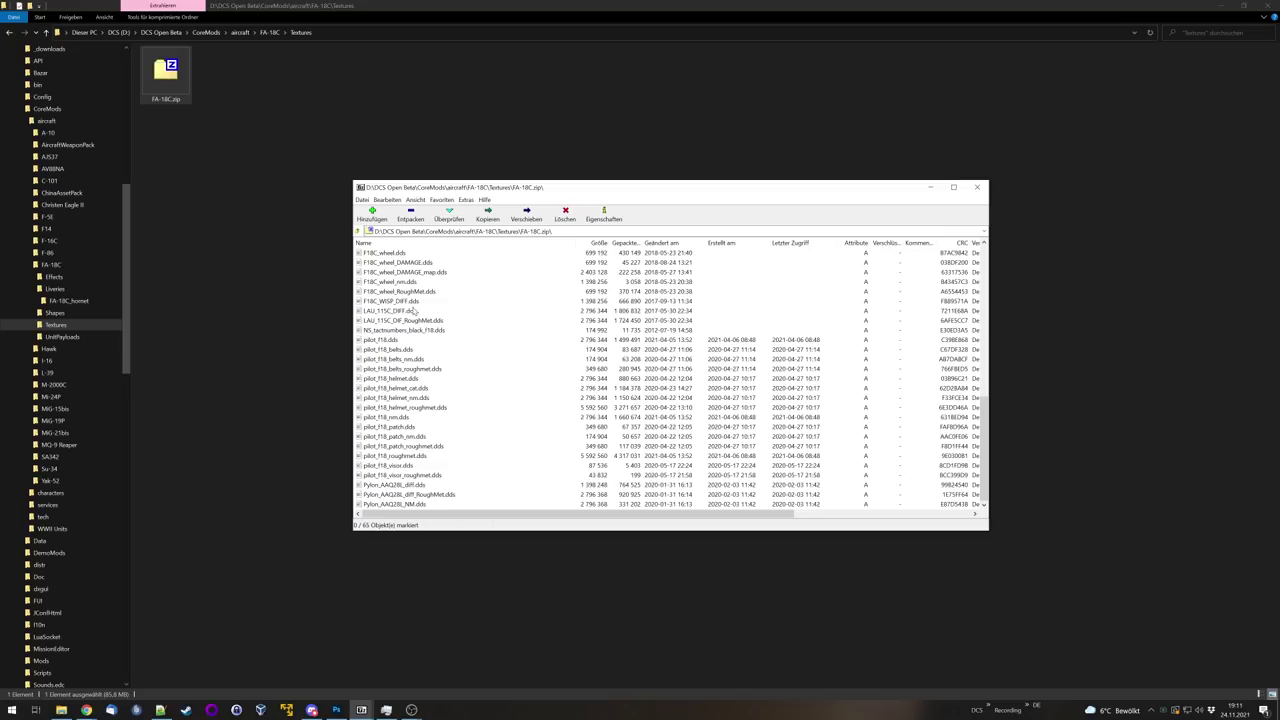
Step: Extract pilot_f18_helmet.dds from the archive into the Textures folder
{"action": "left_click", "coordinate": [372, 341]}
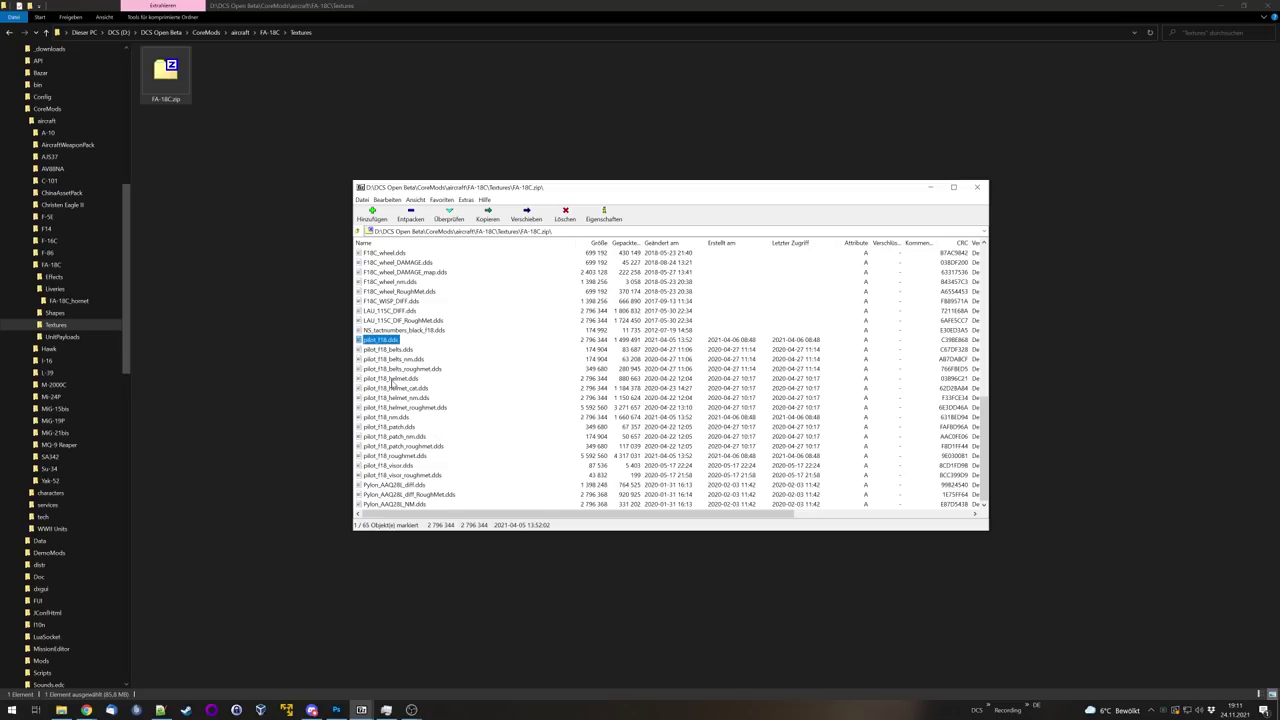
{"action": "left_click", "coordinate": [400, 380]}
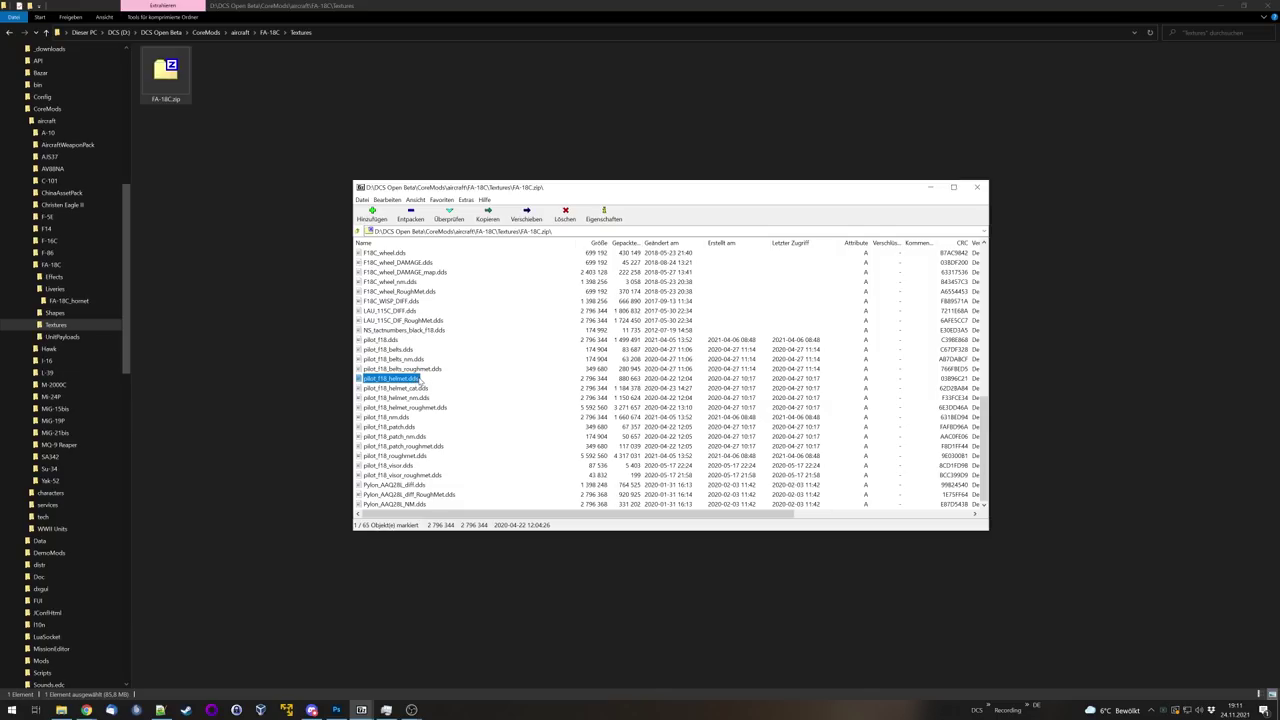
{"action": "left_click_drag", "start_coordinate": [420, 381], "coordinate": [286, 182]}
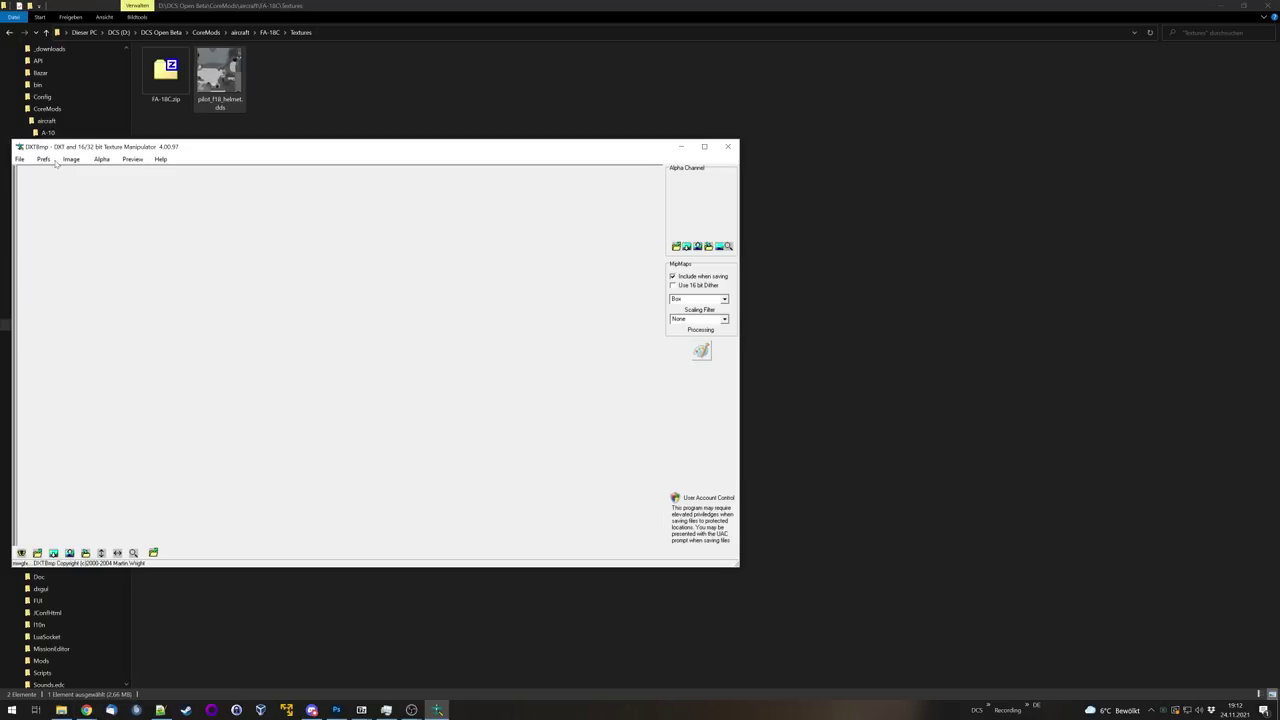
Step: Inspect the extracted helmet texture in a maximized DXTBmp window, close the program and delete the extracted file
{"action": "left_click_drag", "start_coordinate": [237, 68], "coordinate": [271, 266]}
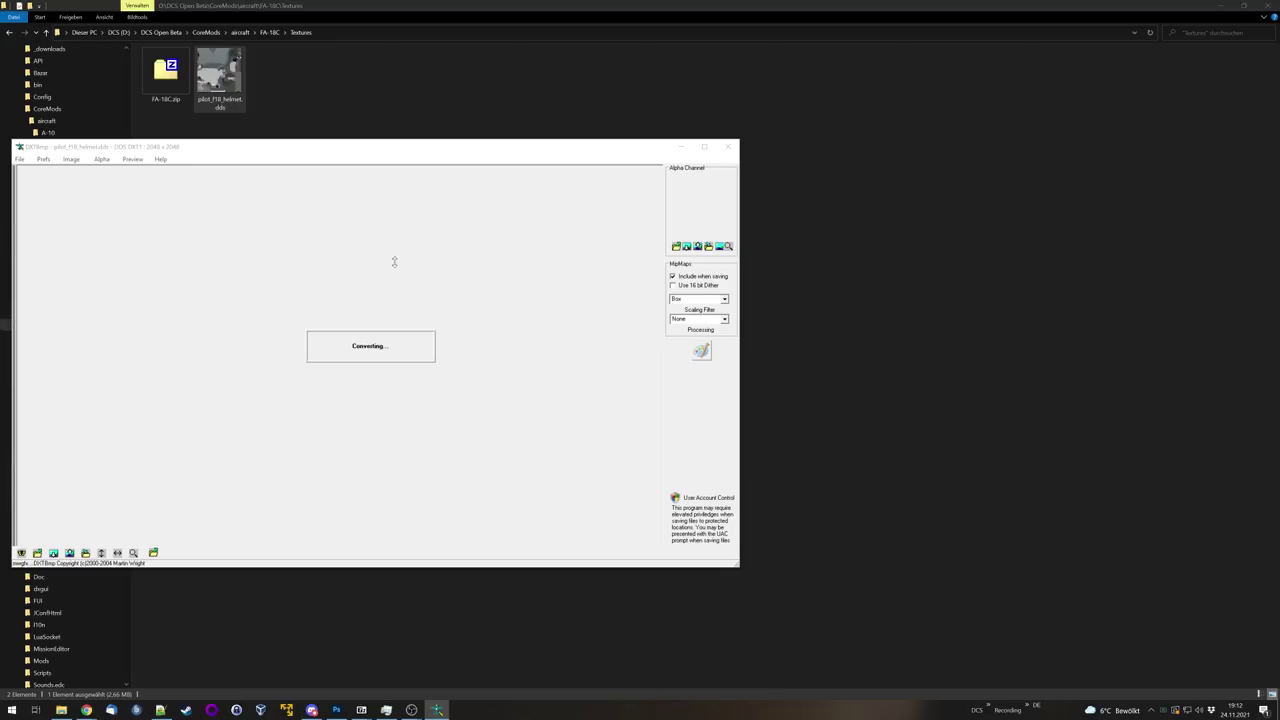
{"action": "left_click", "coordinate": [704, 146]}
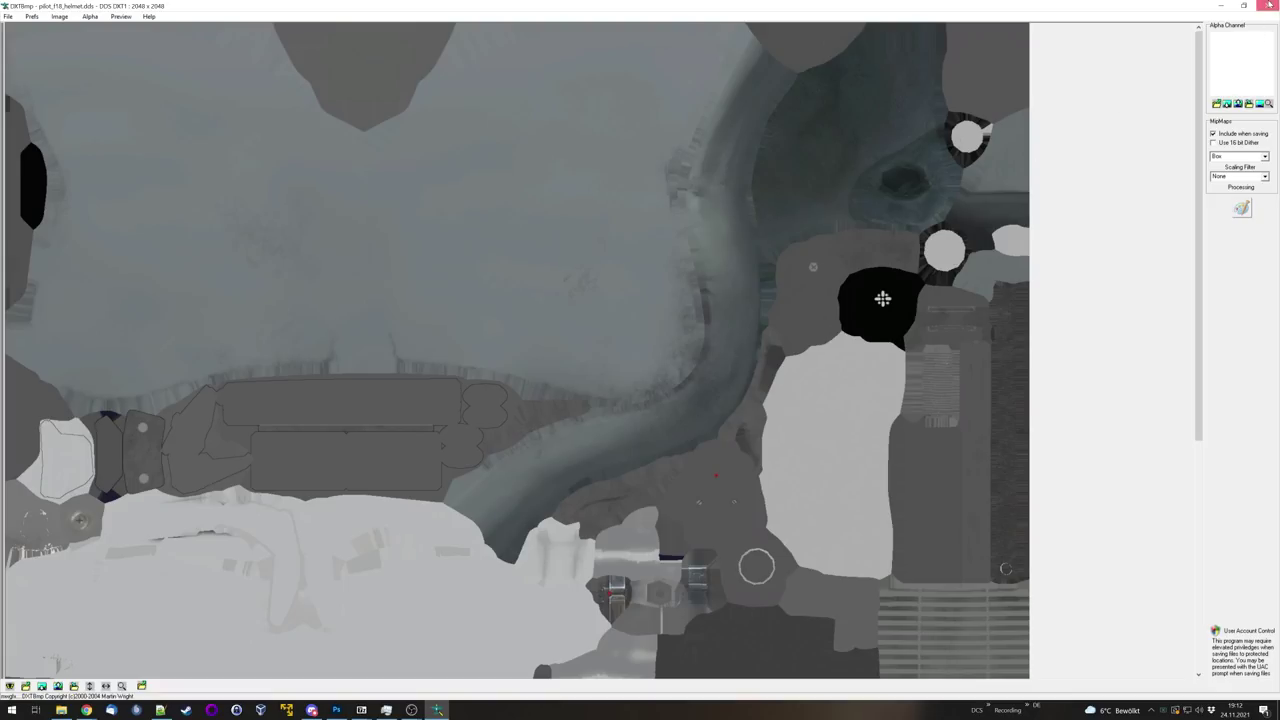
{"action": "key", "text": "alt+F4"}
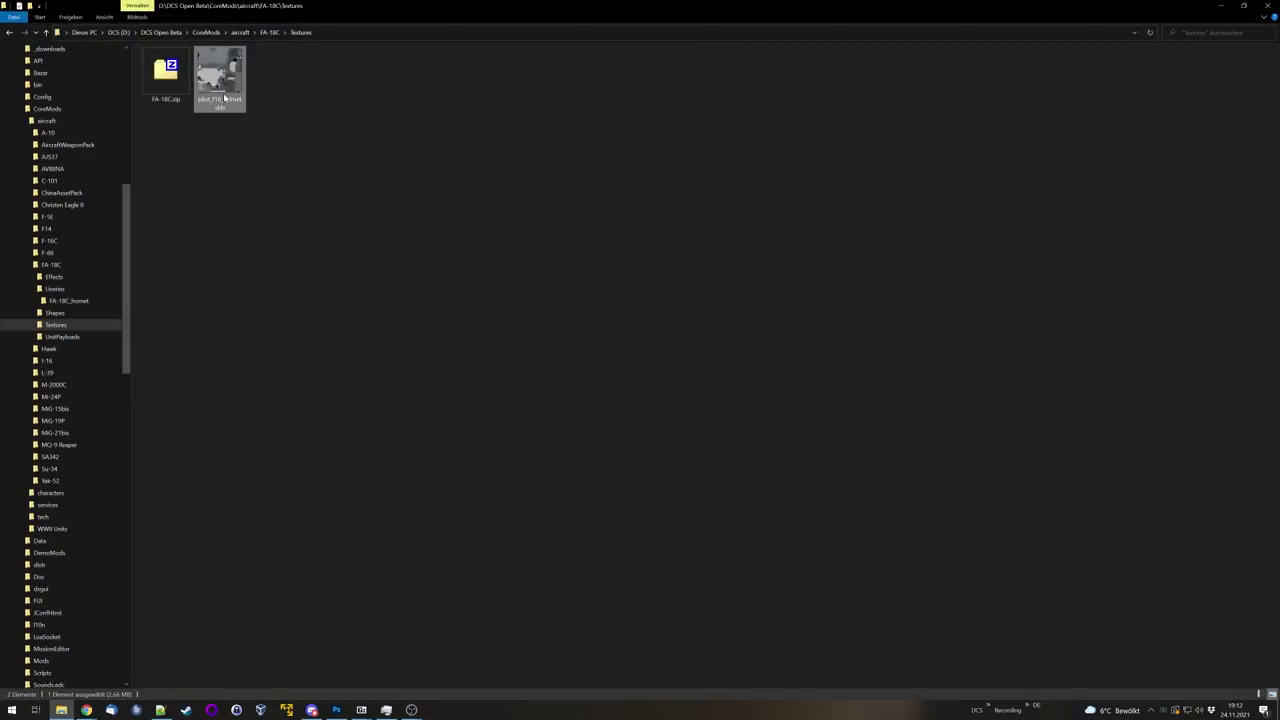
{"action": "key", "text": "Delete"}
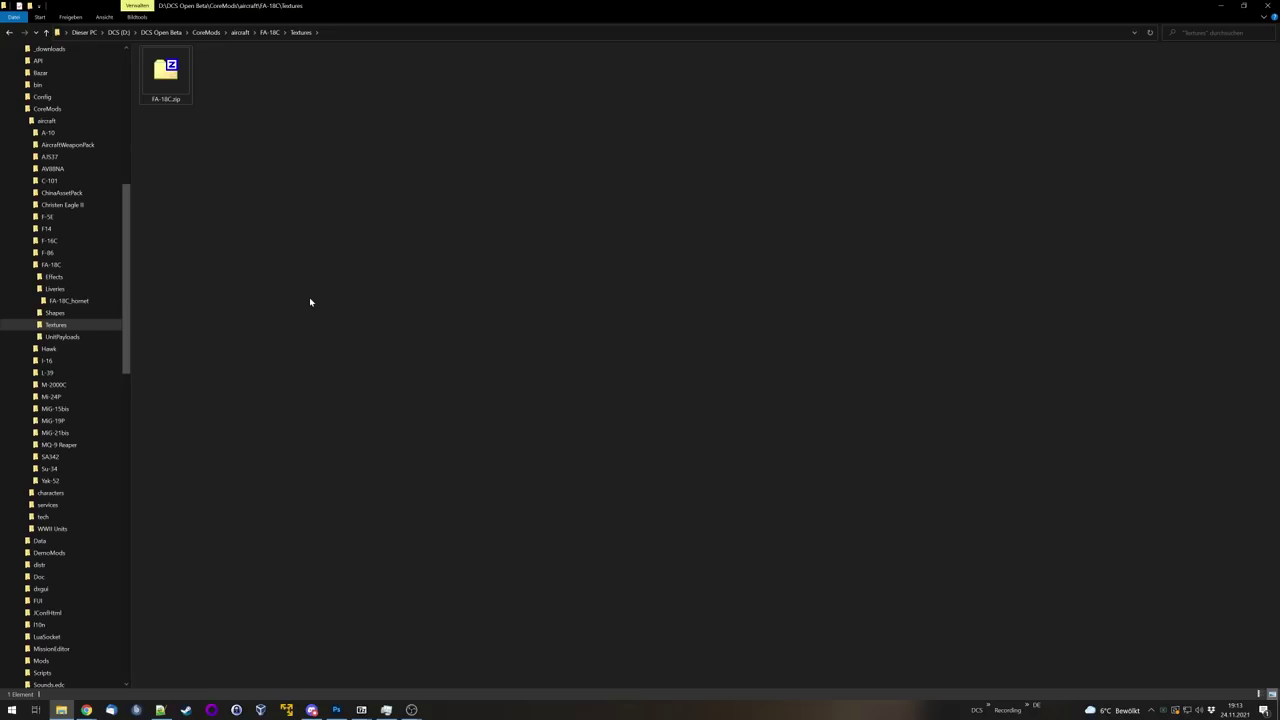
Step: In the Liveries\FA-18C_hornet folder, create a new folder named "vJaBoG 66 Color Bird" and open it
{"action": "left_click", "coordinate": [68, 302]}
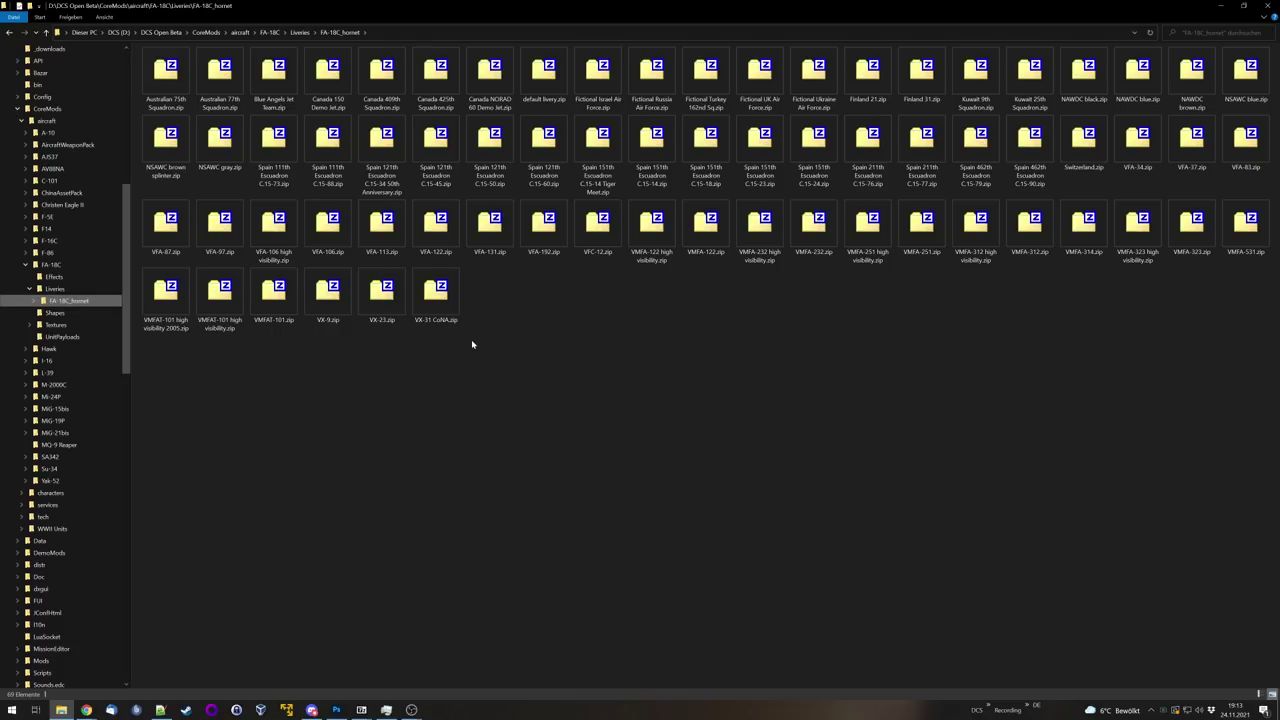
{"action": "right_click", "coordinate": [369, 366]}
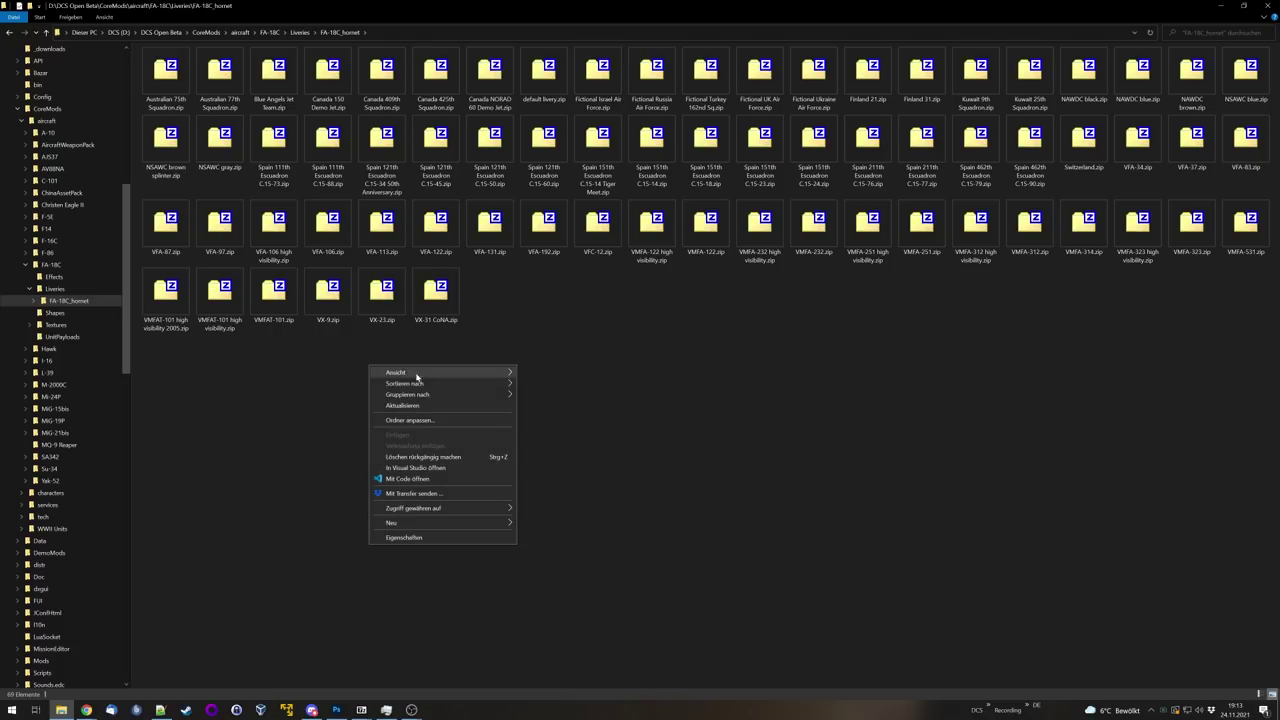
{"action": "mouse_move", "coordinate": [489, 522]}
{"action": "left_click", "coordinate": [531, 524]}
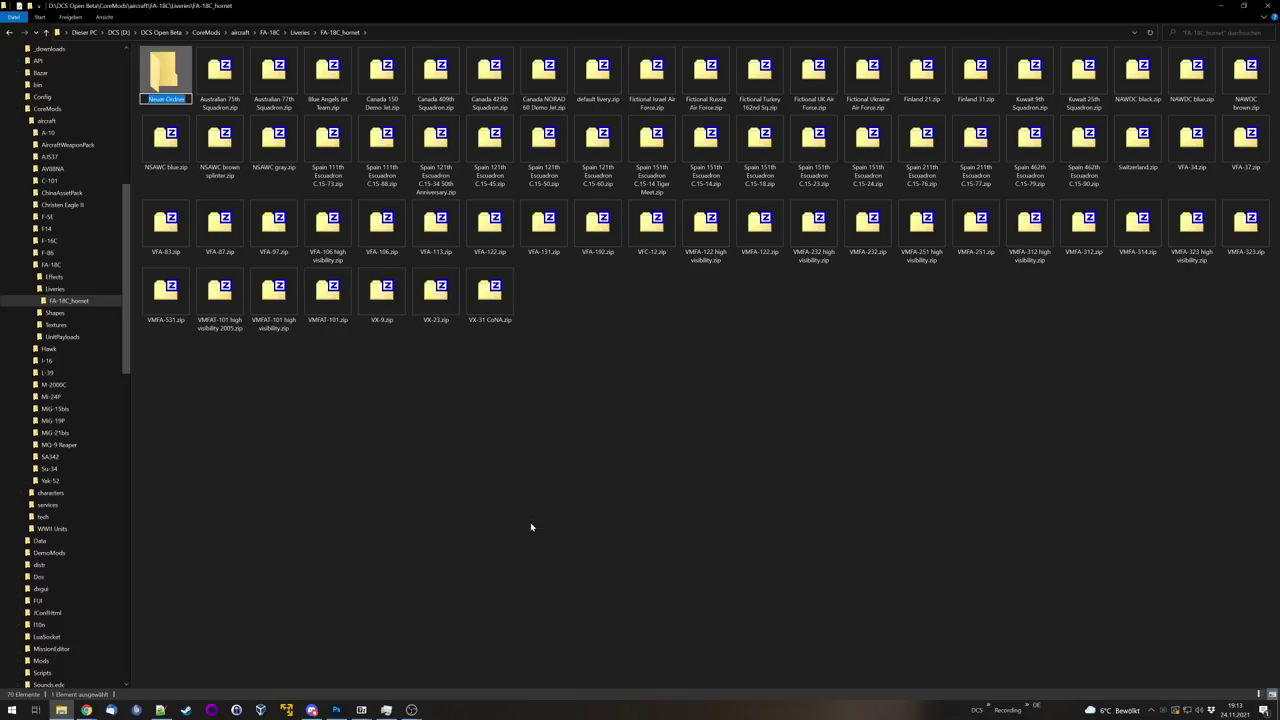
{"action": "type", "text": "viel06 66 Coksr Bird"}
{"action": "key", "text": "Return"}
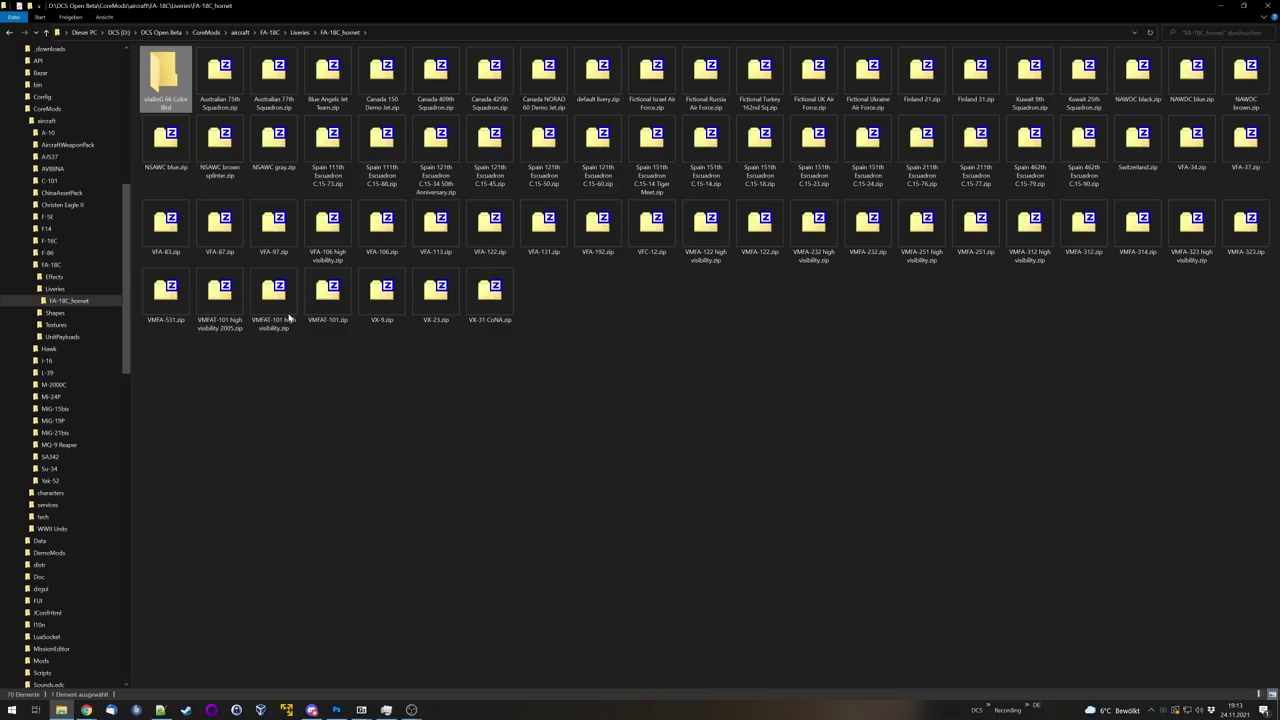
{"action": "double_click", "coordinate": [161, 83]}
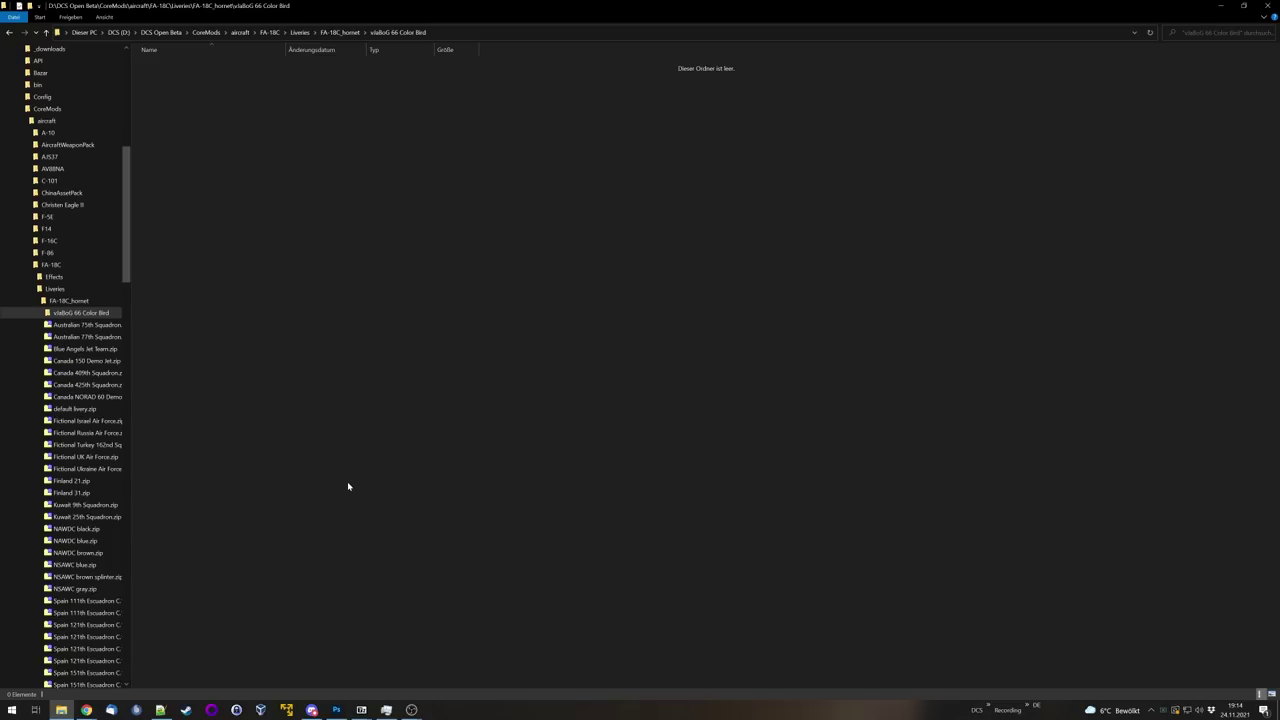
Step: Switch to the archive window of the downloaded FA-18C lot 20 template and select its template files
{"action": "mouse_move", "coordinate": [364, 700]}
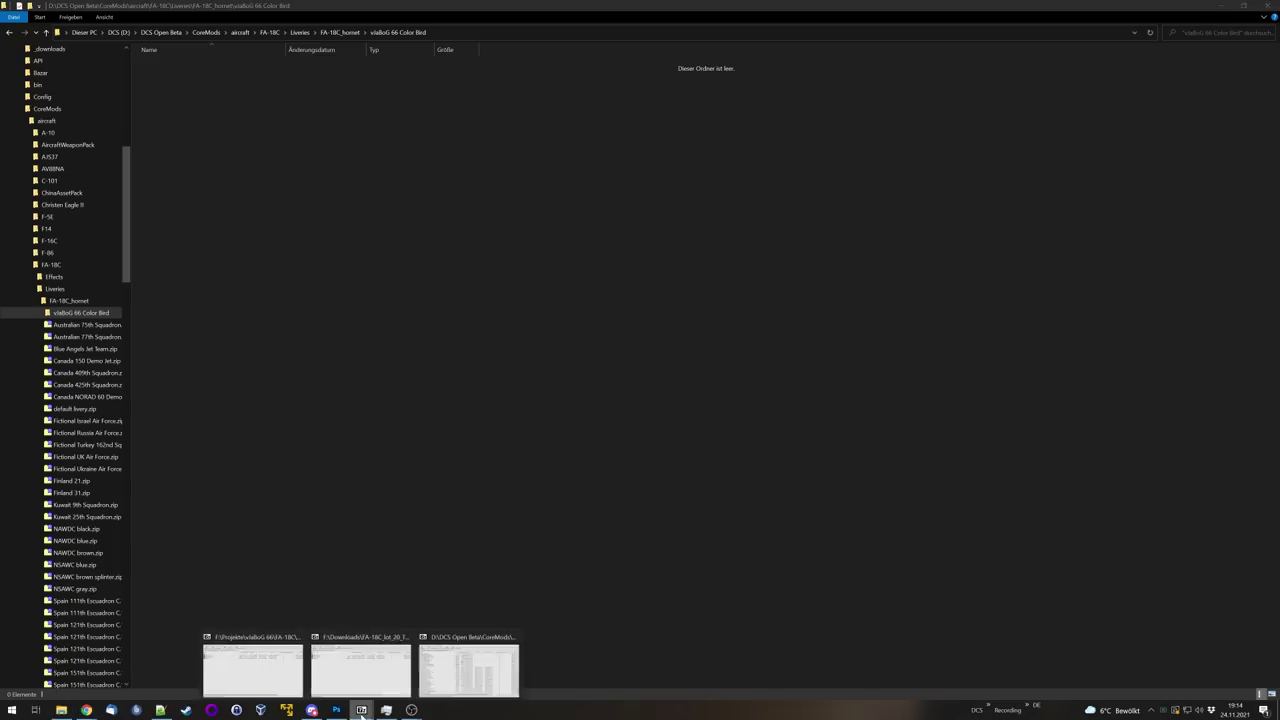
{"action": "left_click", "coordinate": [352, 668]}
{"action": "left_click_drag", "start_coordinate": [400, 313], "coordinate": [192, 122]}
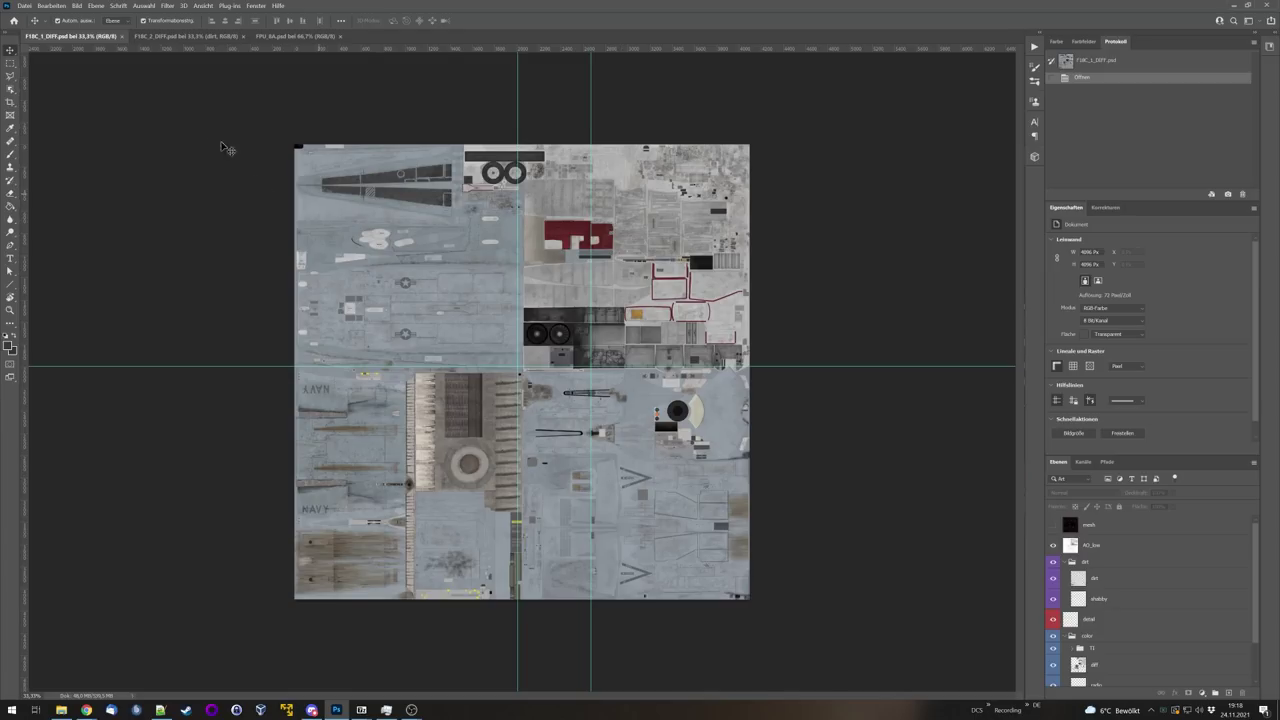
Step: In Photoshop, examine F18C_2_DIFF.psd, including the tail fin emblems and the small parts along the texture's lower edge
{"action": "left_click", "coordinate": [185, 36]}
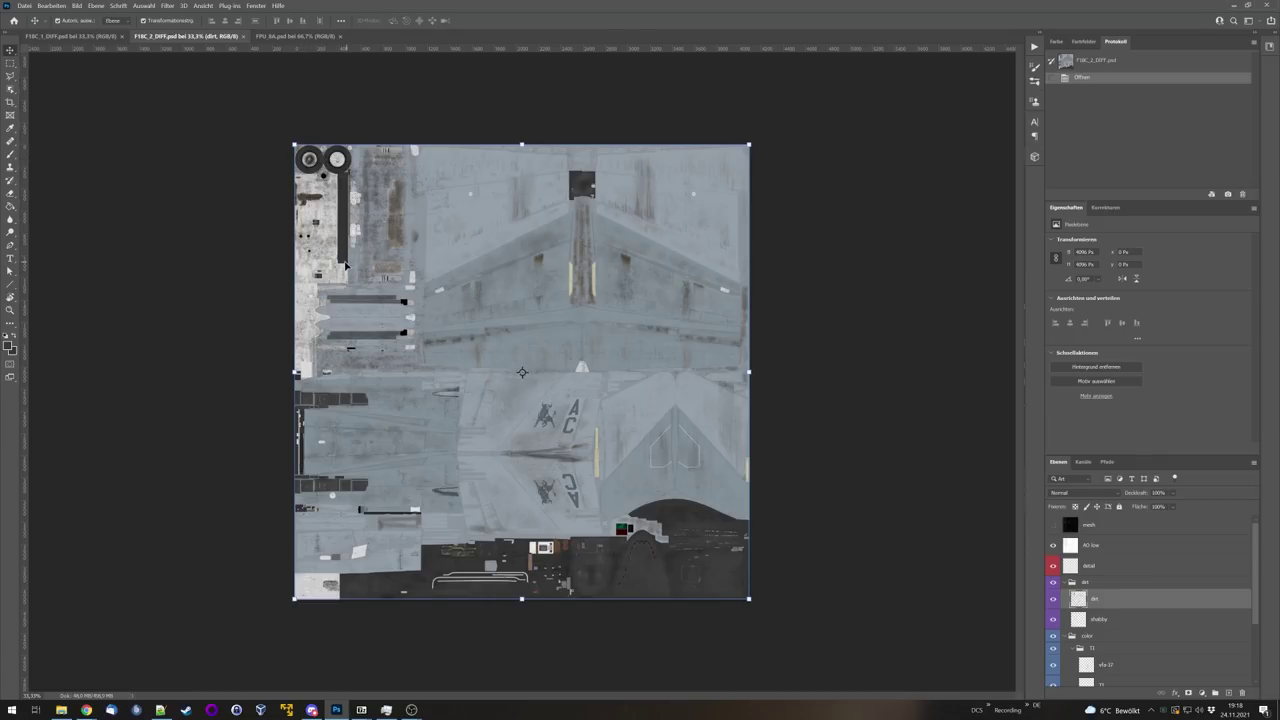
{"action": "scroll", "coordinate": [541, 561], "scroll_direction": "up", "scroll_amount": 3}
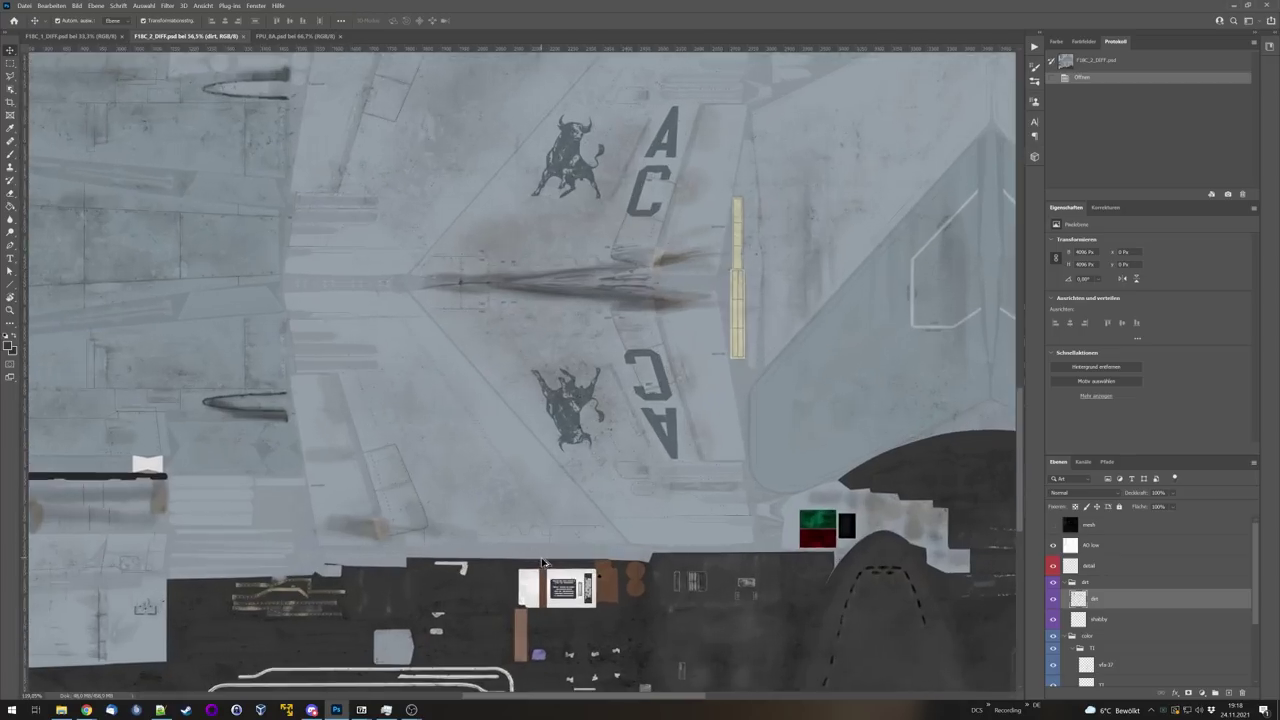
{"action": "scroll", "coordinate": [541, 561], "scroll_direction": "up", "scroll_amount": 5}
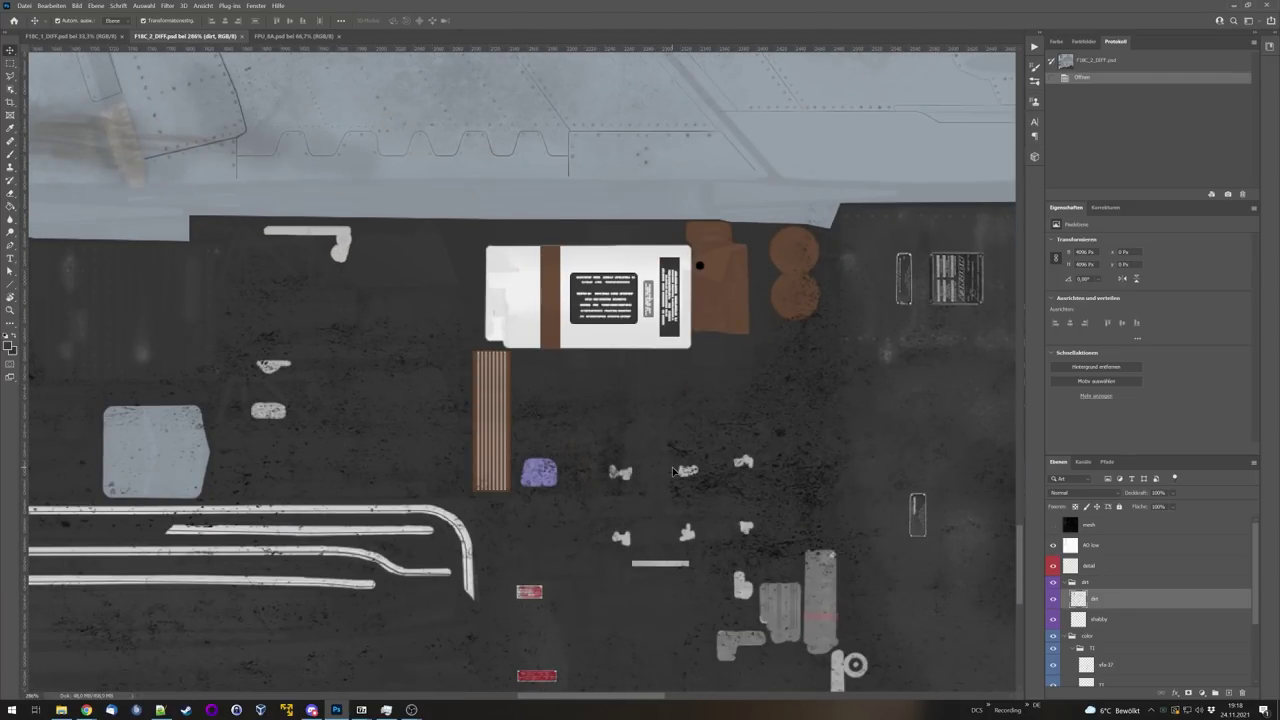
{"action": "scroll", "coordinate": [686, 470], "scroll_direction": "down", "scroll_amount": 2}
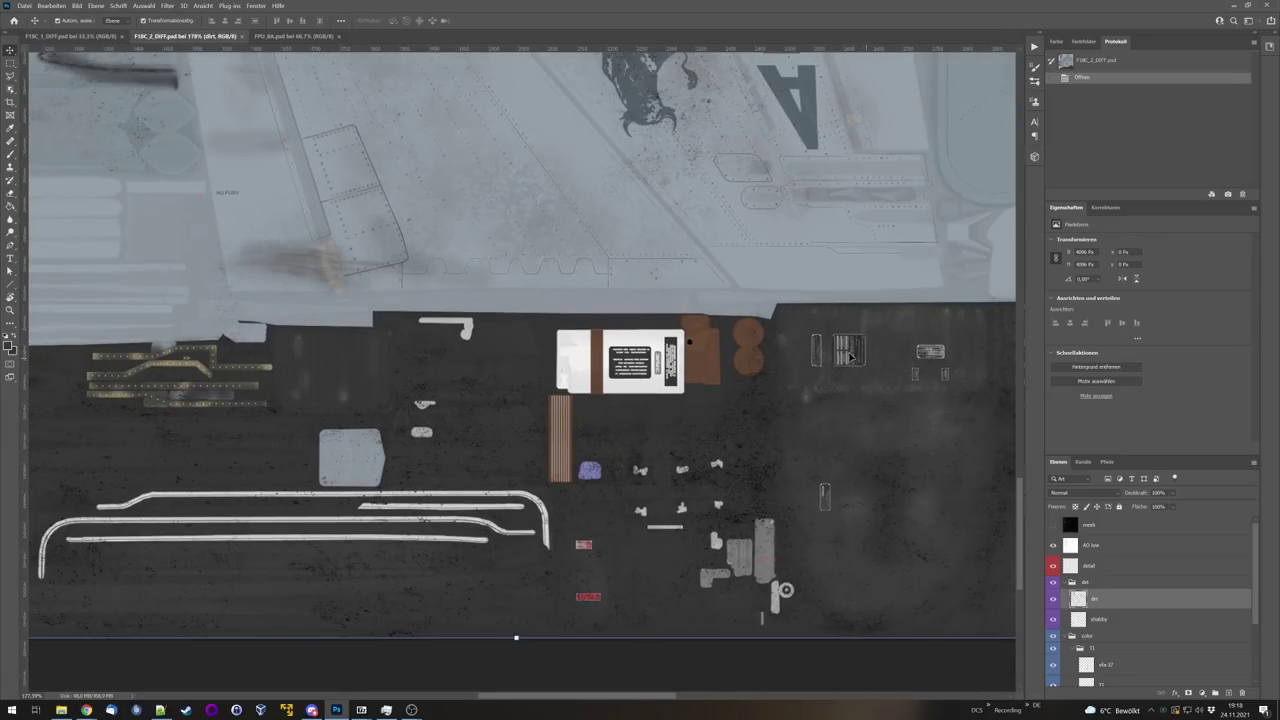
{"action": "scroll", "coordinate": [866, 362], "scroll_direction": "down", "scroll_amount": 5}
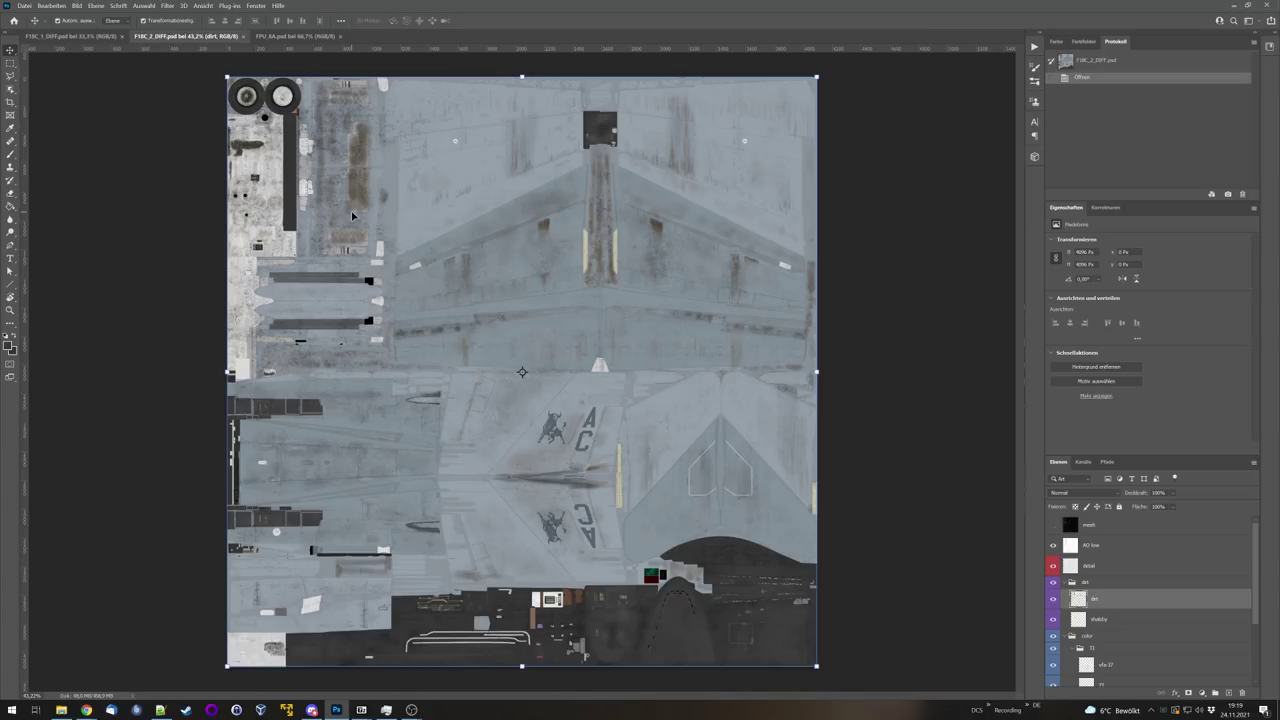
Step: Switch to FPU_8A.psd, hide its mesh layer and examine the external tank's bare texture
{"action": "left_click", "coordinate": [272, 37]}
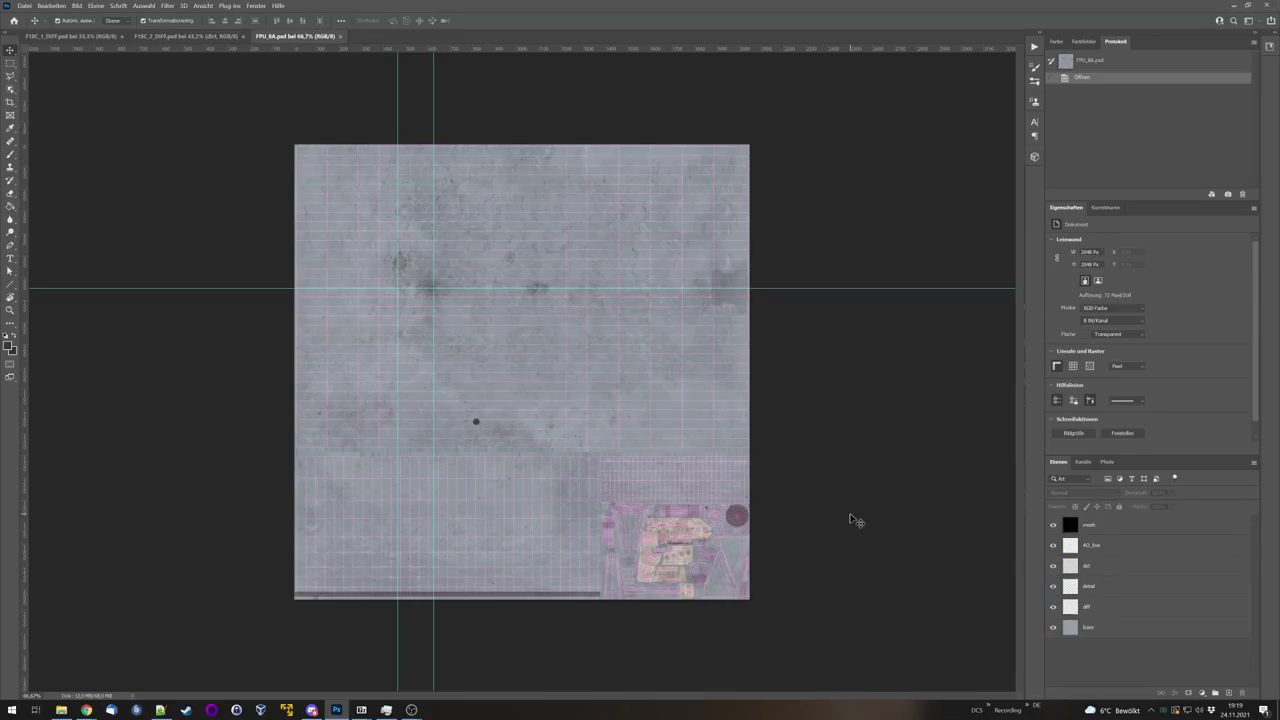
{"action": "left_click", "coordinate": [1052, 525]}
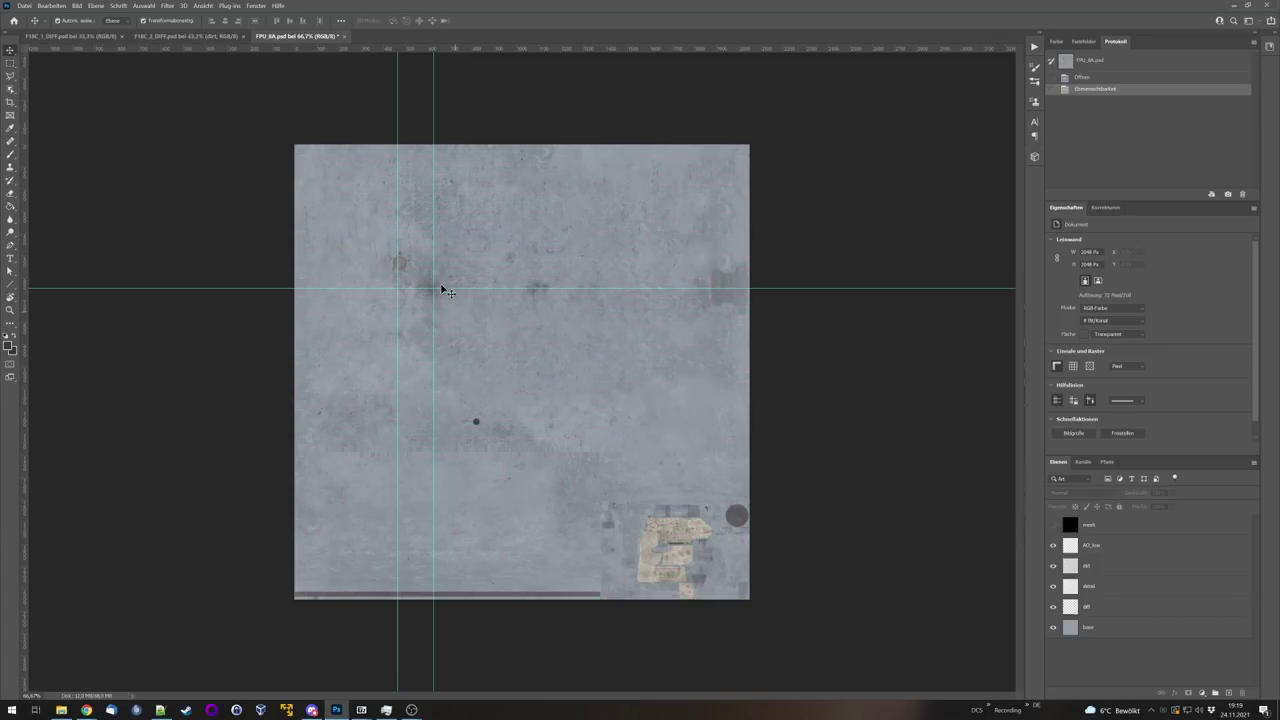
{"action": "scroll", "coordinate": [440, 275], "scroll_direction": "up", "scroll_amount": 6}
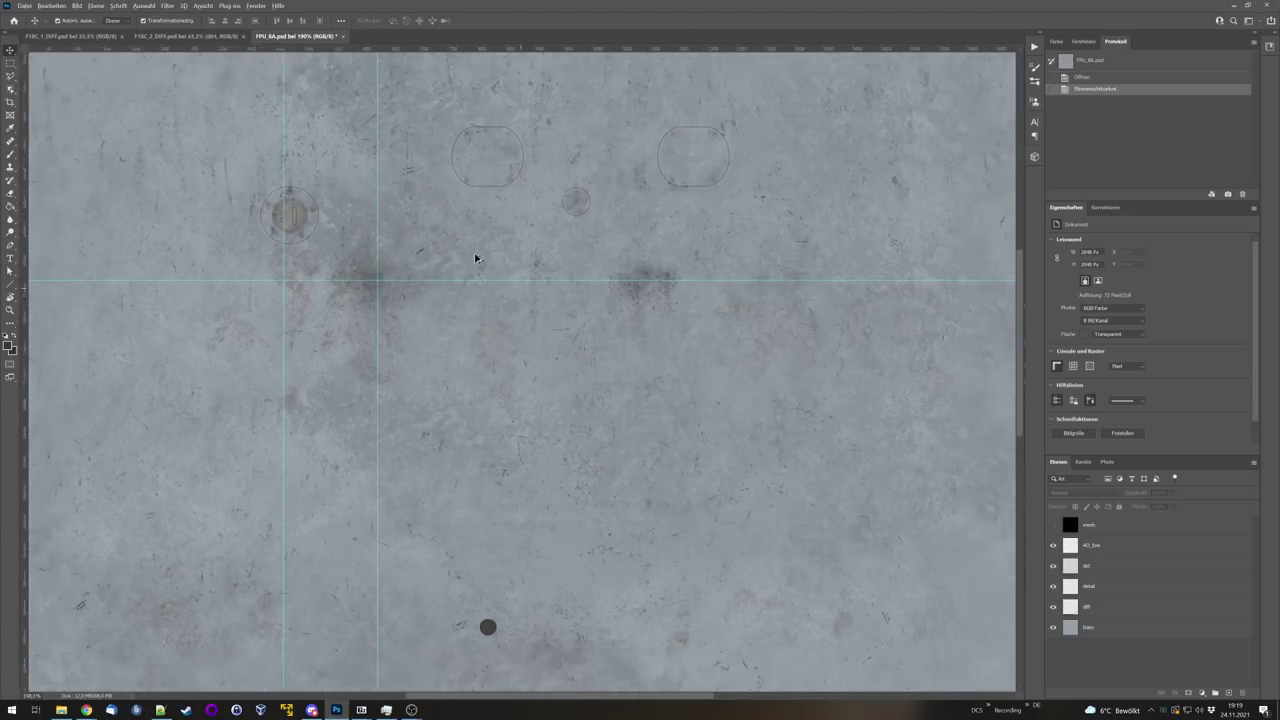
{"action": "scroll", "coordinate": [474, 260], "scroll_direction": "down", "scroll_amount": 4}
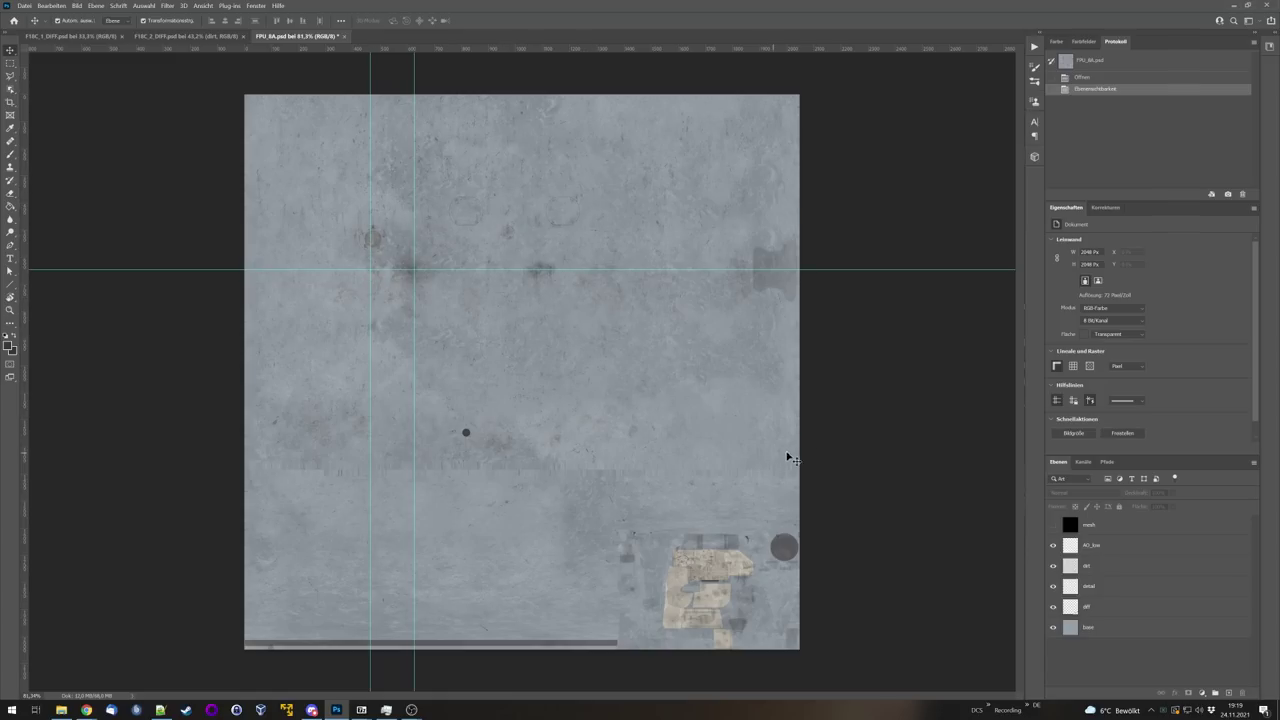
Step: Show the mesh layer of FPU_8A.psd, inspect the wireframe over the small parts, and hide the layer again
{"action": "left_click", "coordinate": [1052, 525]}
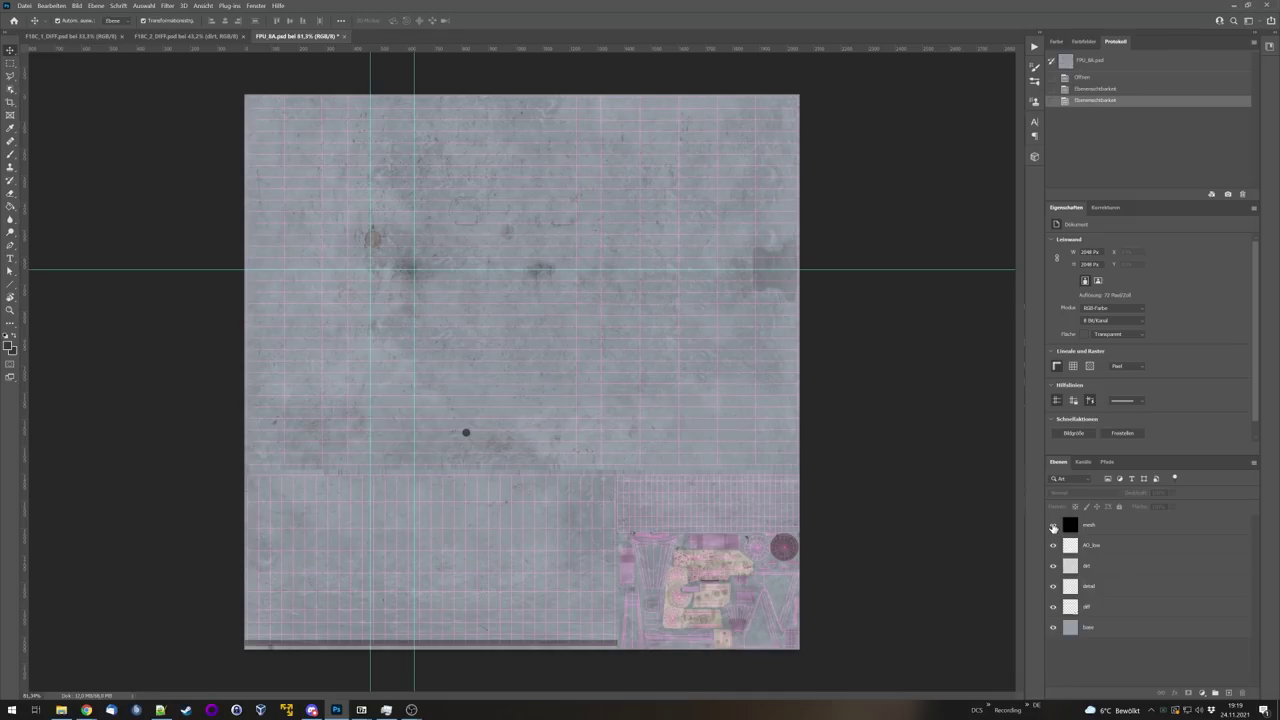
{"action": "scroll", "coordinate": [760, 543], "scroll_direction": "up", "scroll_amount": 5}
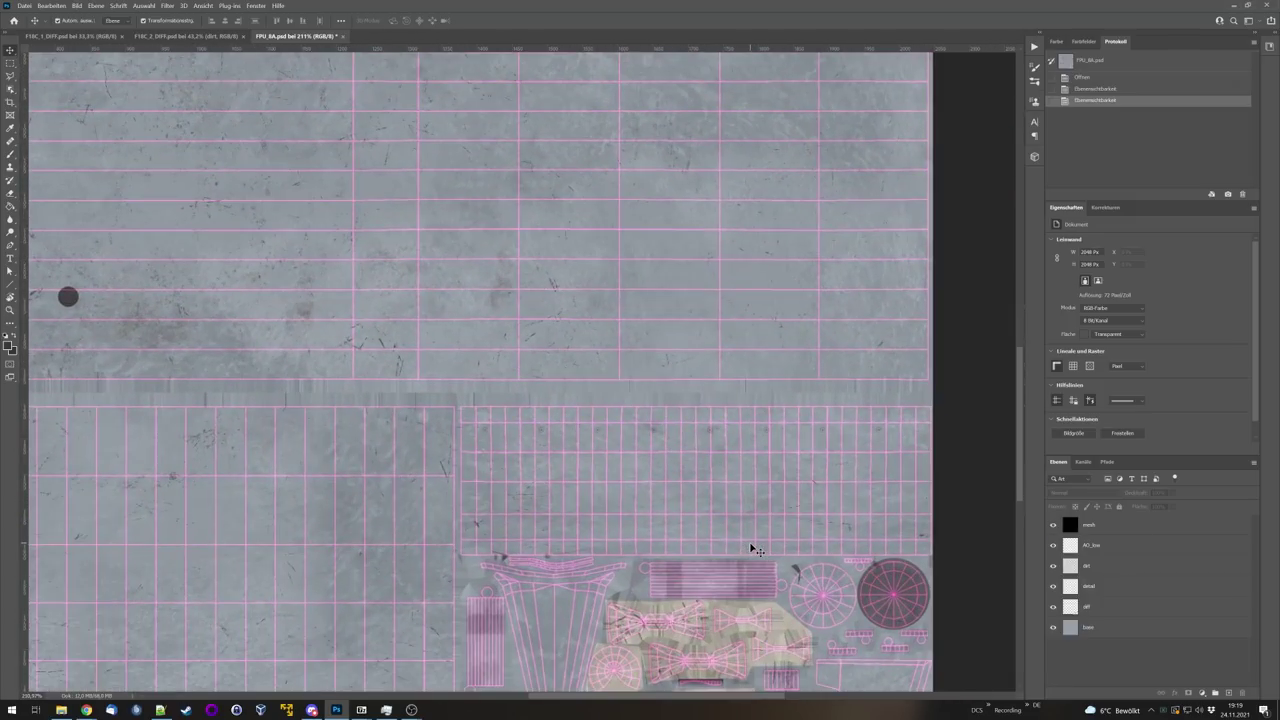
{"action": "scroll", "coordinate": [743, 471], "scroll_direction": "down", "scroll_amount": 3}
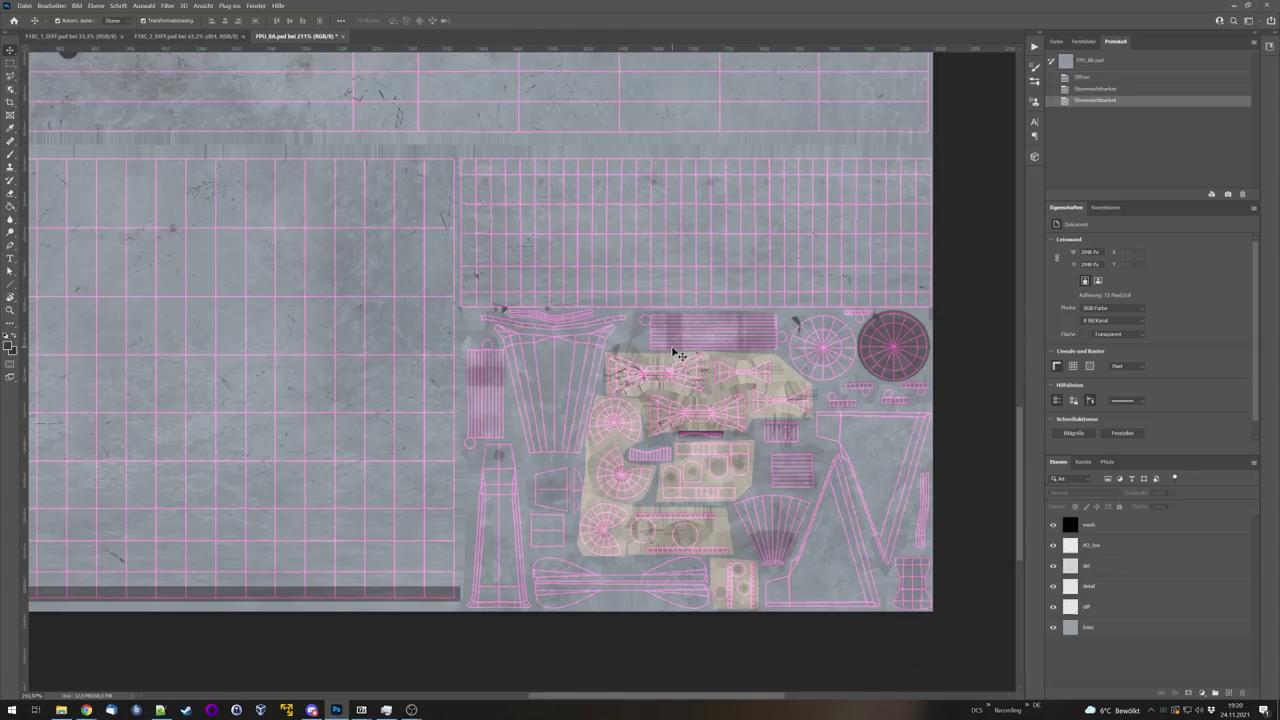
{"action": "scroll", "coordinate": [676, 355], "scroll_direction": "down", "scroll_amount": 5}
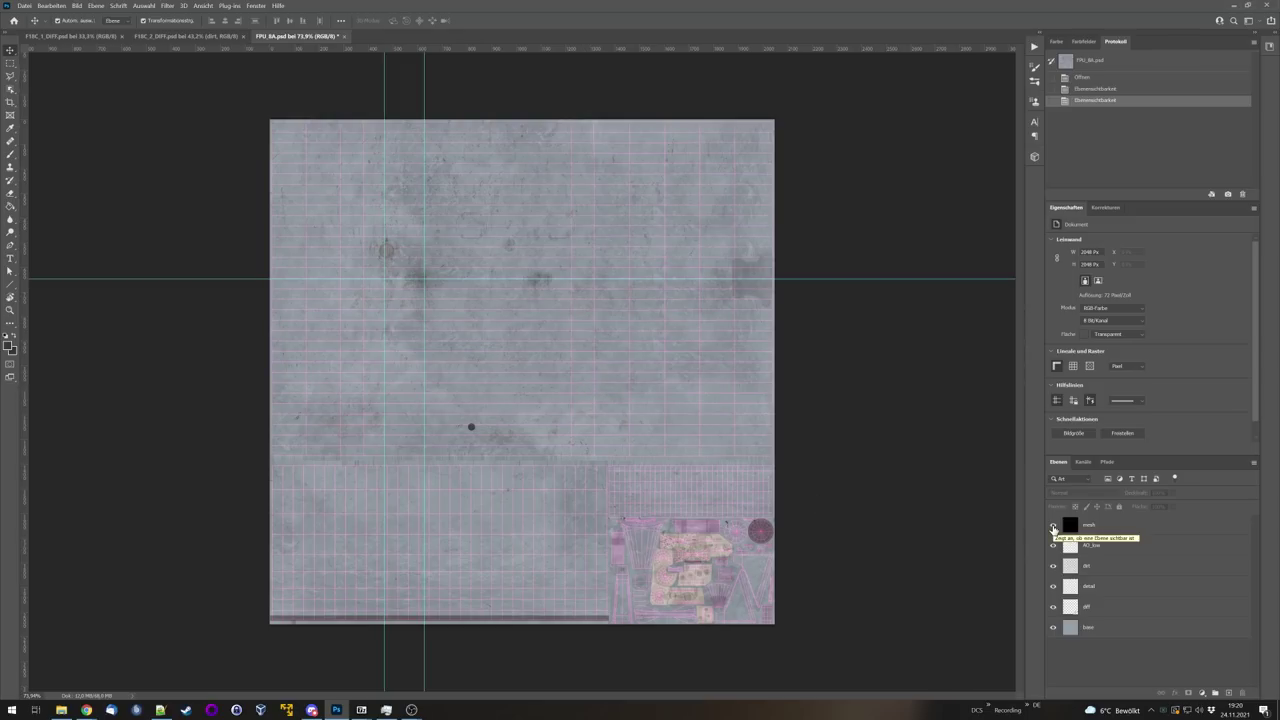
{"action": "left_click", "coordinate": [1053, 527]}
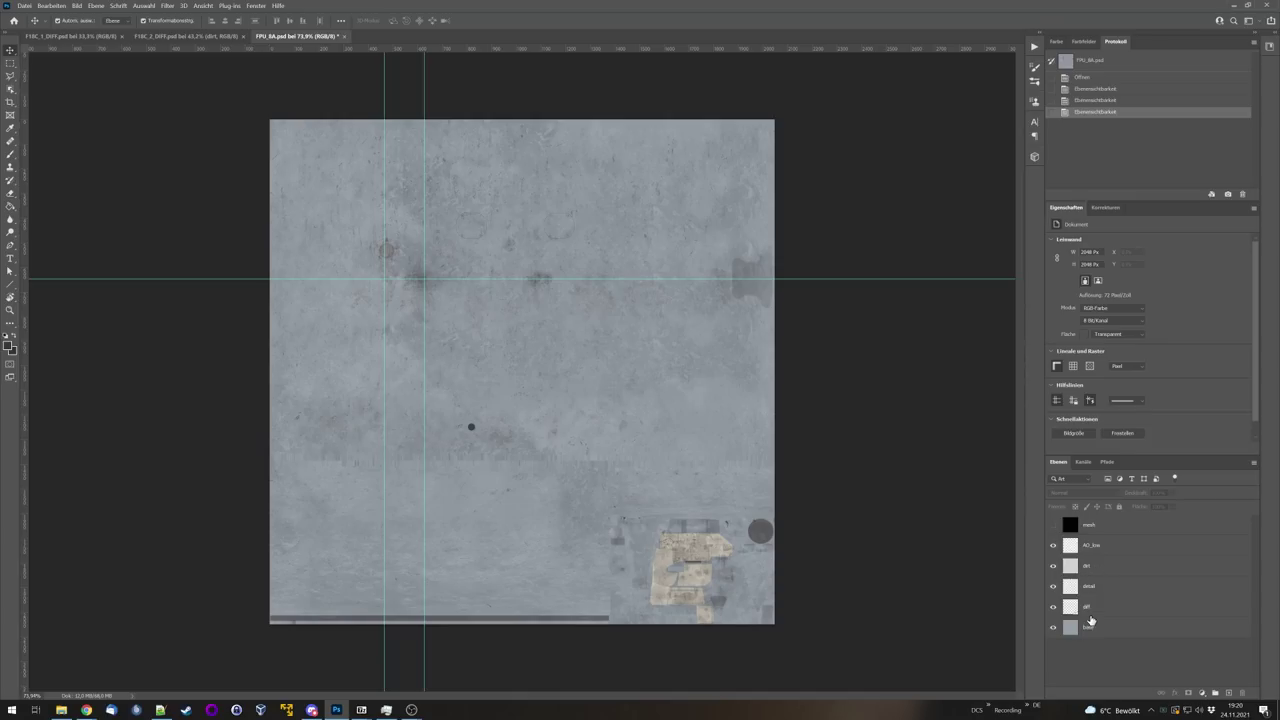
Step: Toggle the AO_line and dirt layers of FPU_8A.psd off and on to compare their effect on the texture
{"action": "left_click", "coordinate": [1052, 546]}
{"action": "left_click", "coordinate": [1052, 546]}
{"action": "left_click", "coordinate": [1052, 546]}
{"action": "left_click", "coordinate": [1052, 546]}
{"action": "left_click", "coordinate": [1052, 546]}
{"action": "left_click", "coordinate": [1052, 546]}
{"action": "left_click", "coordinate": [1052, 547]}
{"action": "left_click", "coordinate": [1052, 547]}
{"action": "left_click", "coordinate": [1052, 547]}
{"action": "left_click", "coordinate": [1052, 547]}
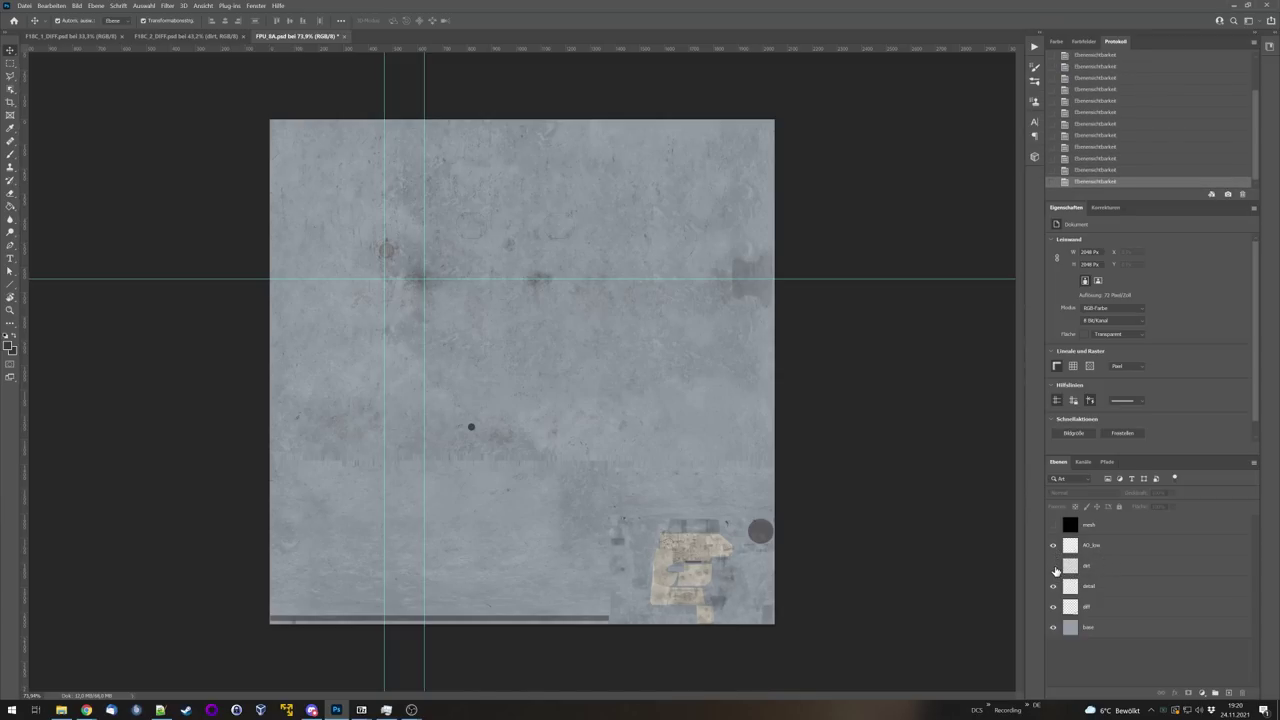
{"action": "left_click", "coordinate": [1053, 566]}
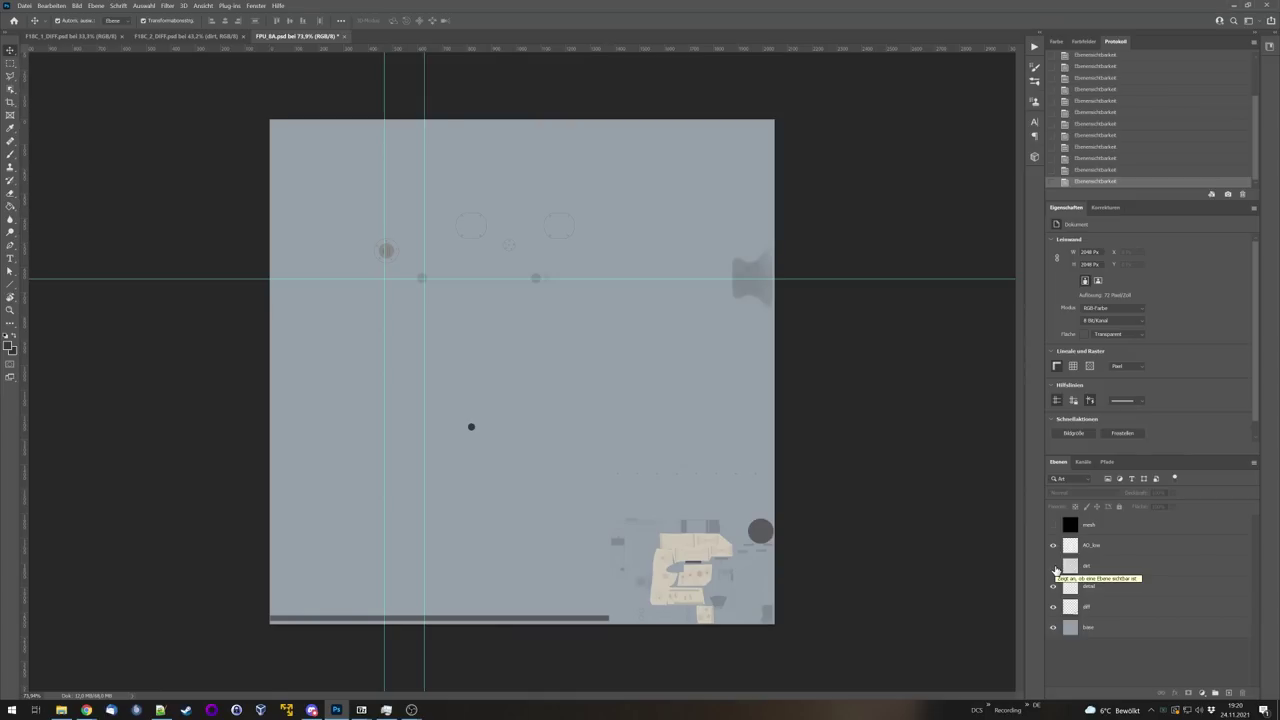
{"action": "left_click", "coordinate": [1053, 566]}
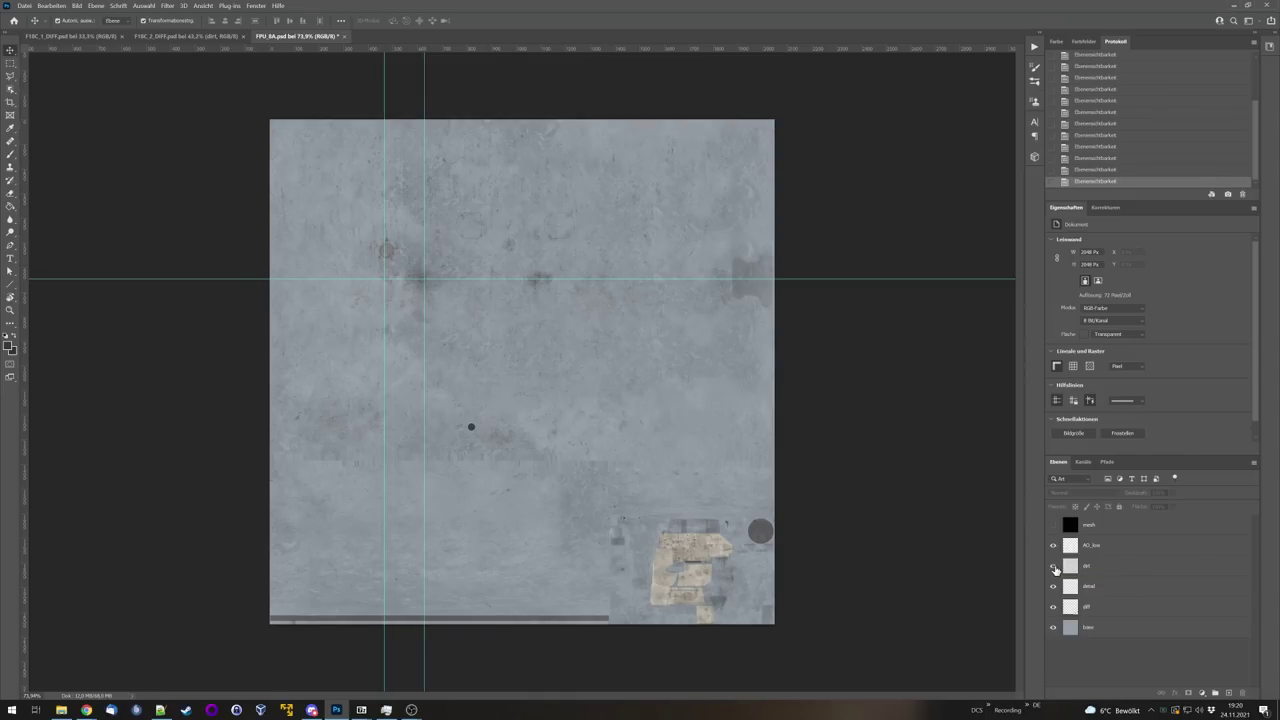
Step: Switch to F18C_2_DIFF.psd, show its mesh layer to inspect the wireframe over the wings and tail fins, and hide it again
{"action": "left_click", "coordinate": [186, 36]}
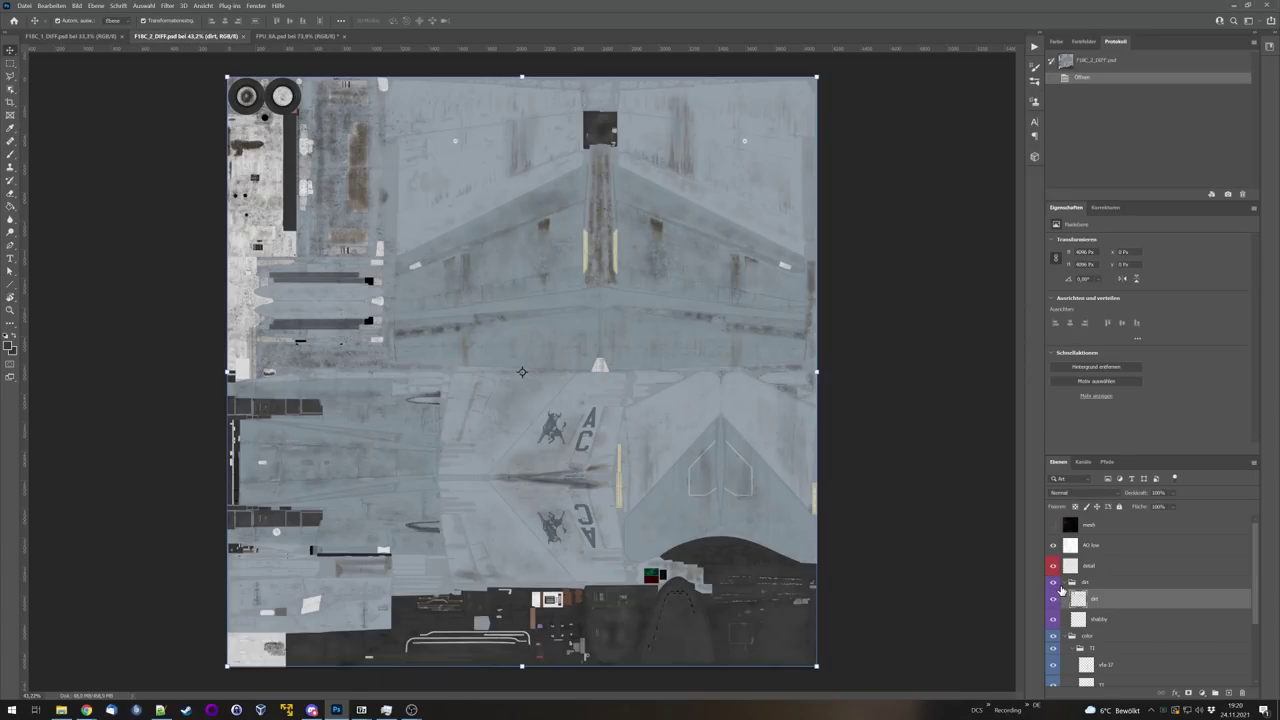
{"action": "left_click", "coordinate": [1052, 527]}
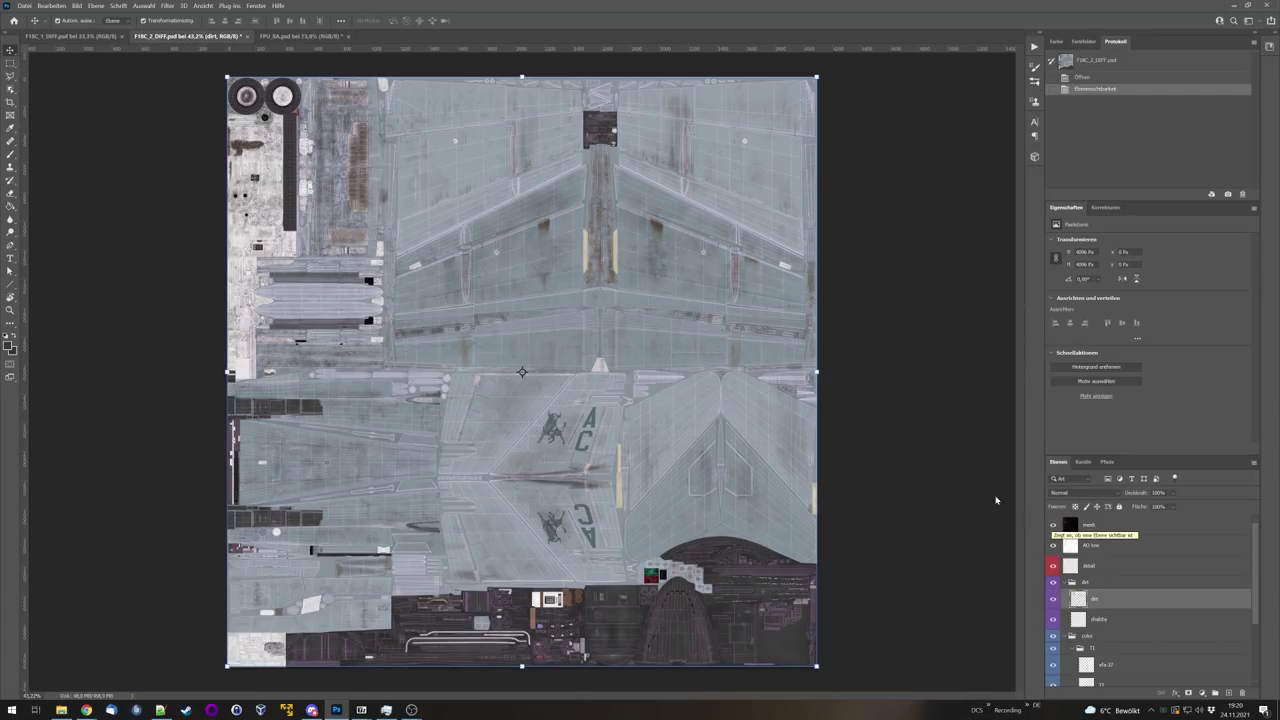
{"action": "scroll", "coordinate": [506, 185], "scroll_direction": "up", "scroll_amount": 5}
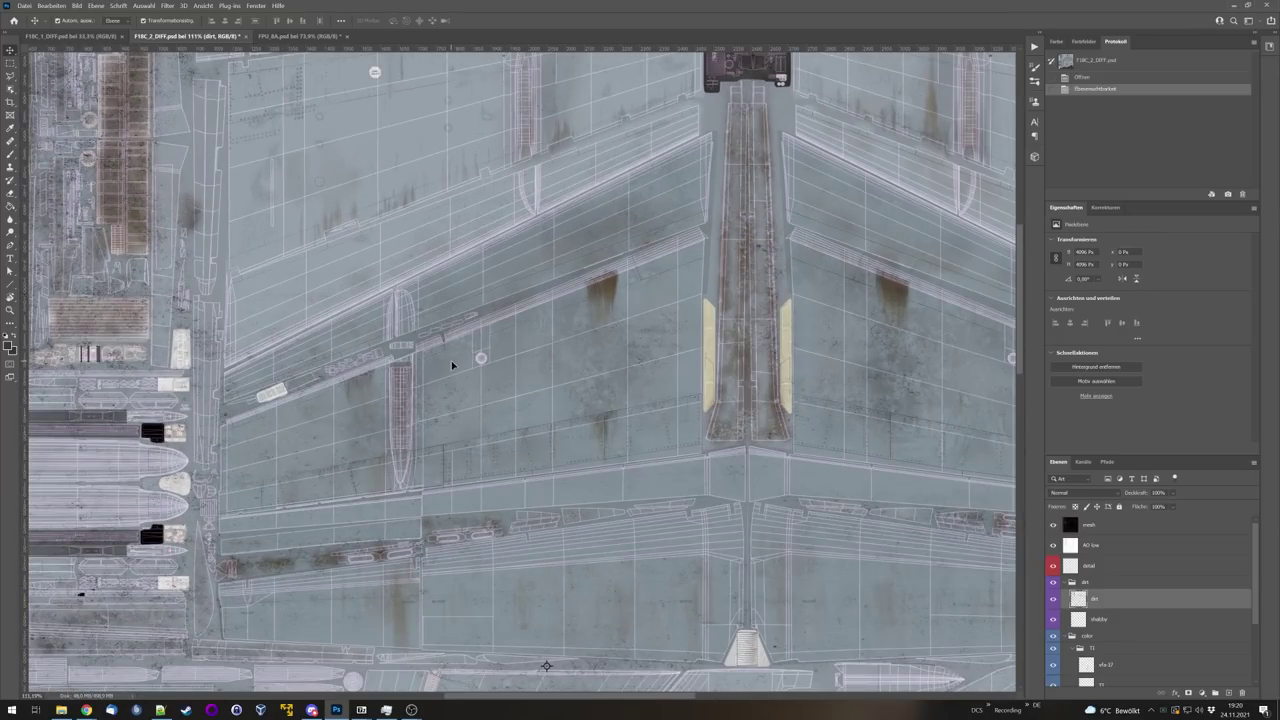
{"action": "scroll", "coordinate": [450, 364], "scroll_direction": "up", "scroll_amount": 4}
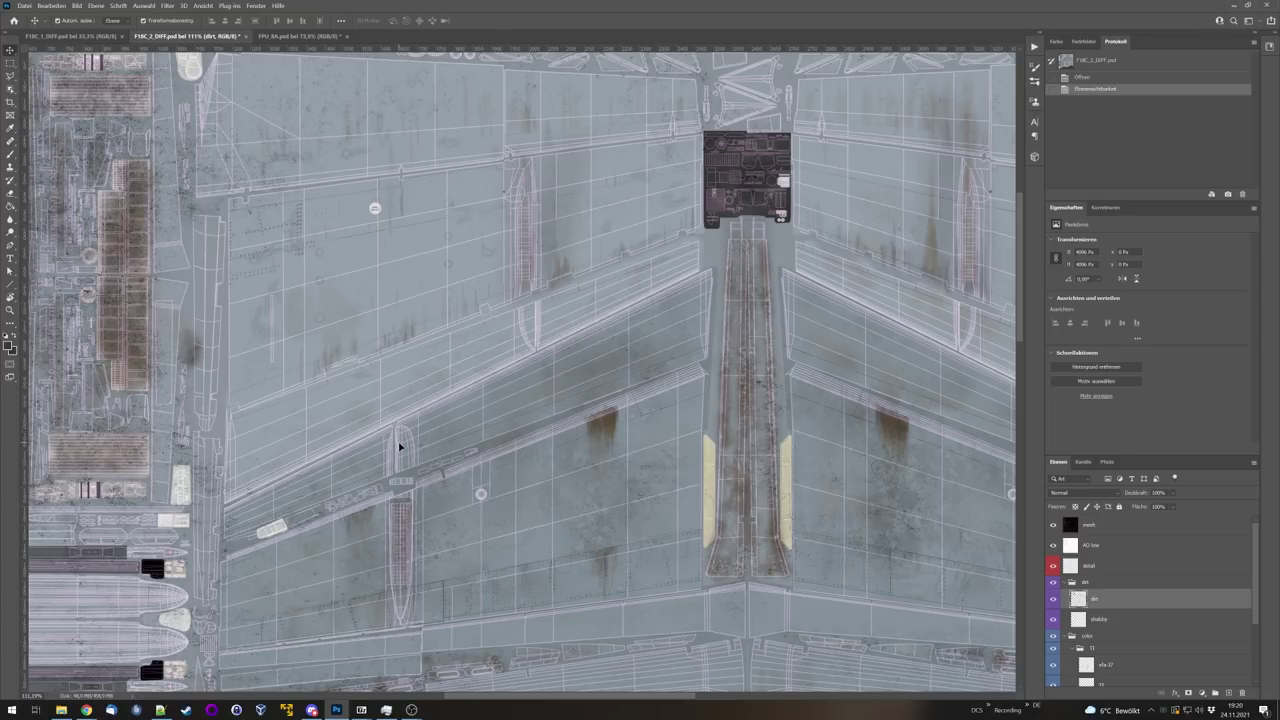
{"action": "scroll", "coordinate": [403, 451], "scroll_direction": "down", "scroll_amount": 3}
{"action": "scroll", "coordinate": [399, 458], "scroll_direction": "down", "scroll_amount": 5}
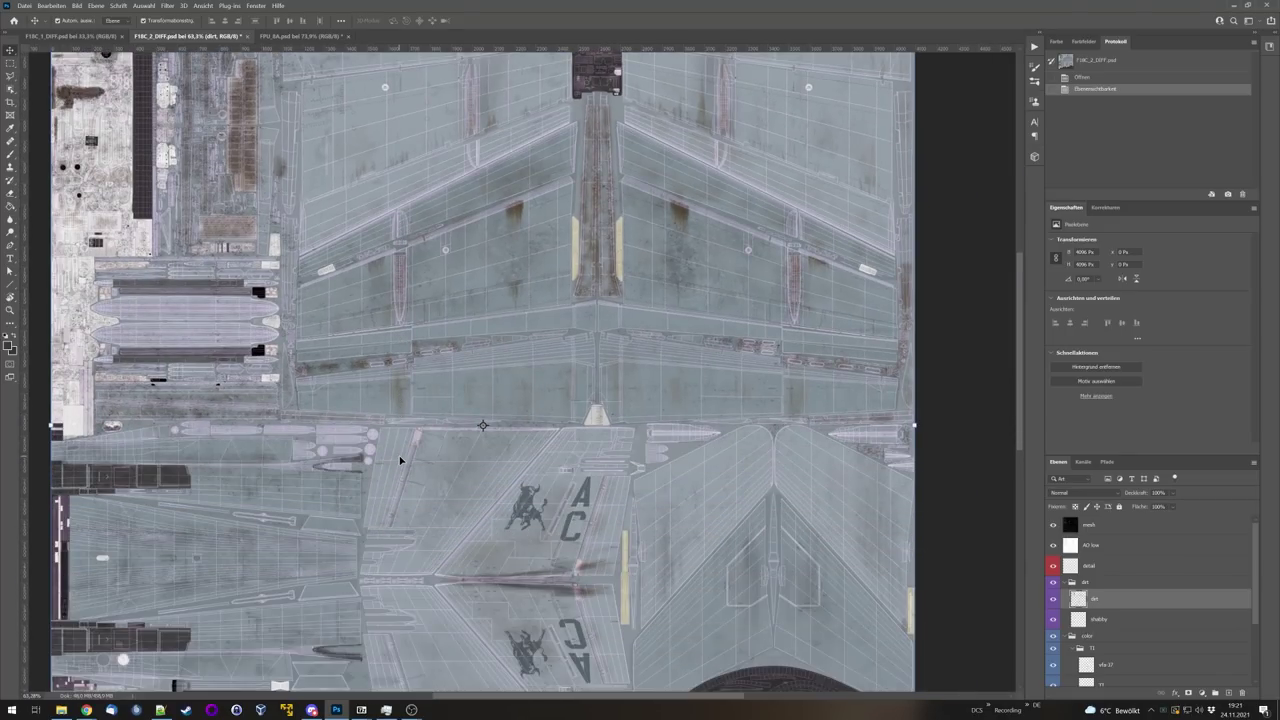
{"action": "scroll", "coordinate": [447, 357], "scroll_direction": "down", "scroll_amount": 1}
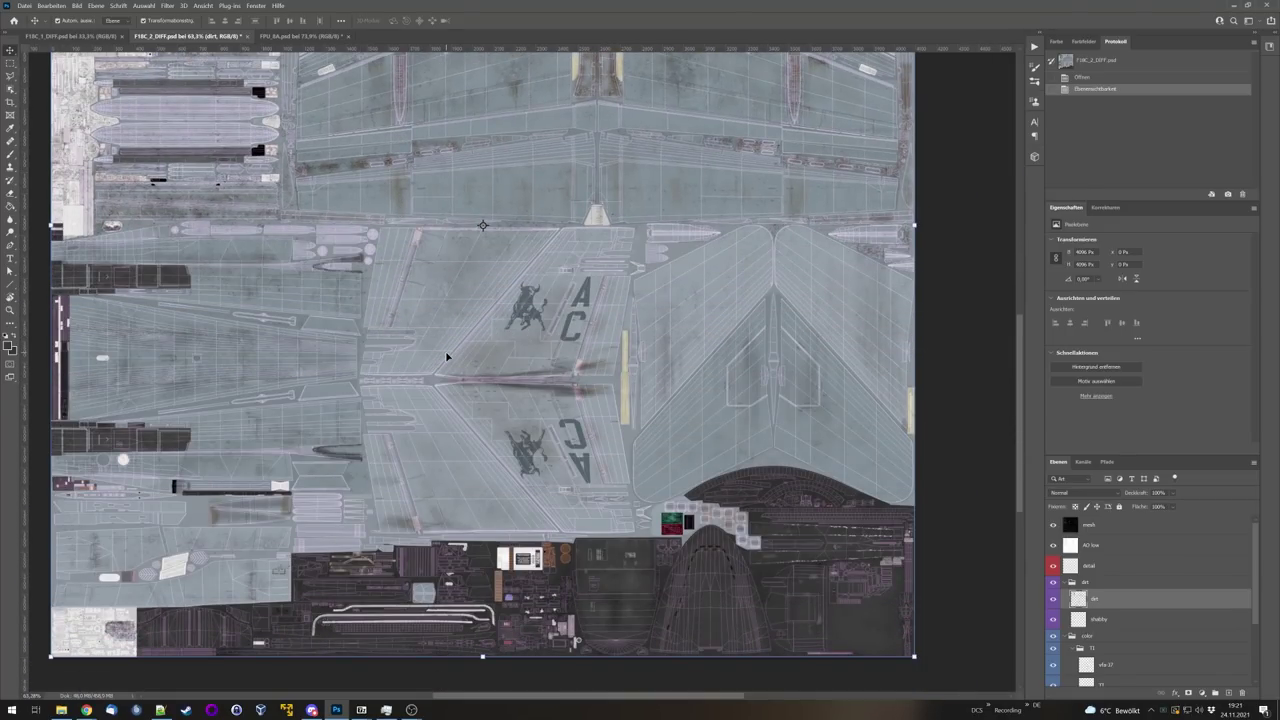
{"action": "left_click", "coordinate": [1053, 525]}
{"action": "scroll", "coordinate": [513, 365], "scroll_direction": "down", "scroll_amount": 3}
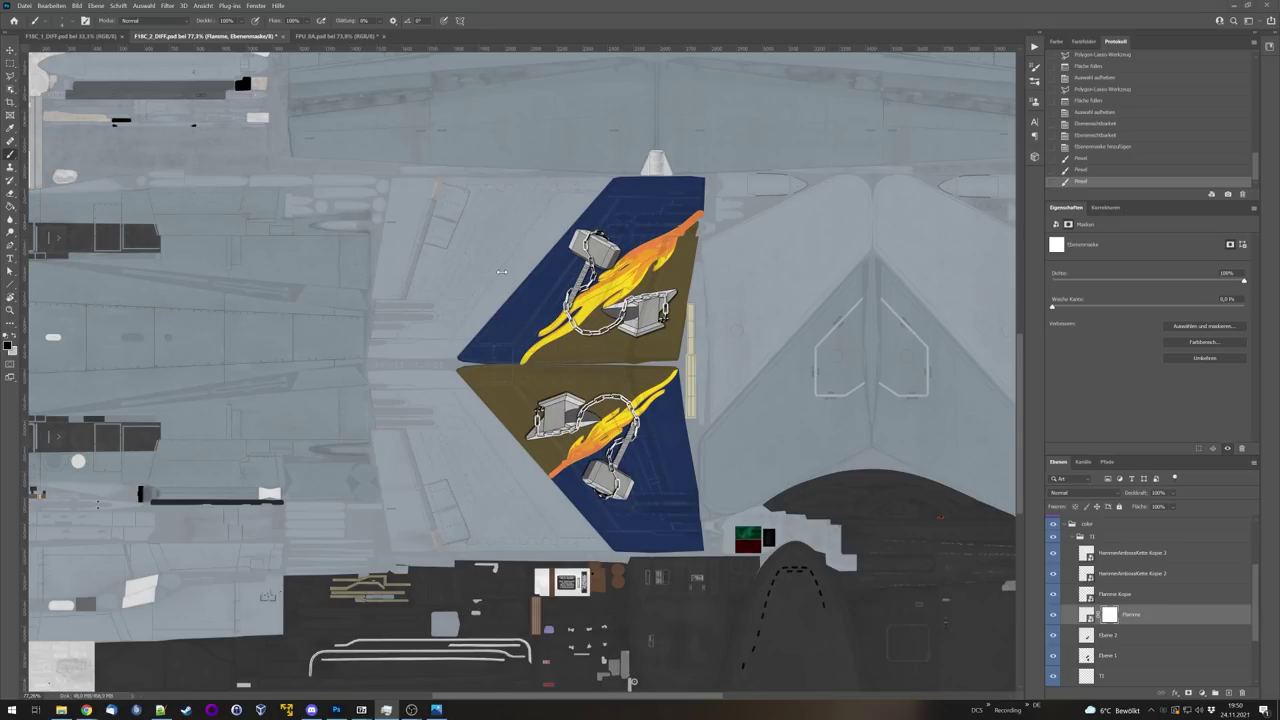
Step: Save the painted tail fin document as F18C_2_DIFF.psd in Photoshop format in the vJaBoG 66 Color Bird folder
{"action": "left_click", "coordinate": [24, 5]}
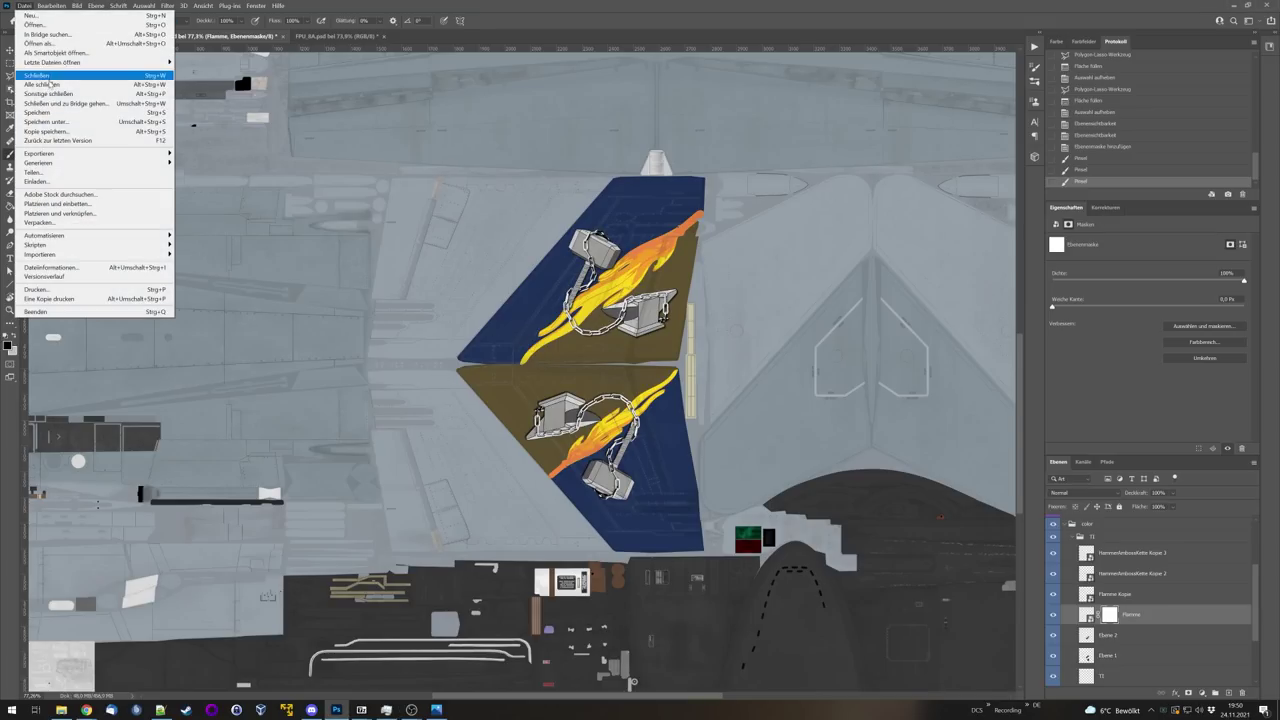
{"action": "left_click", "coordinate": [50, 122]}
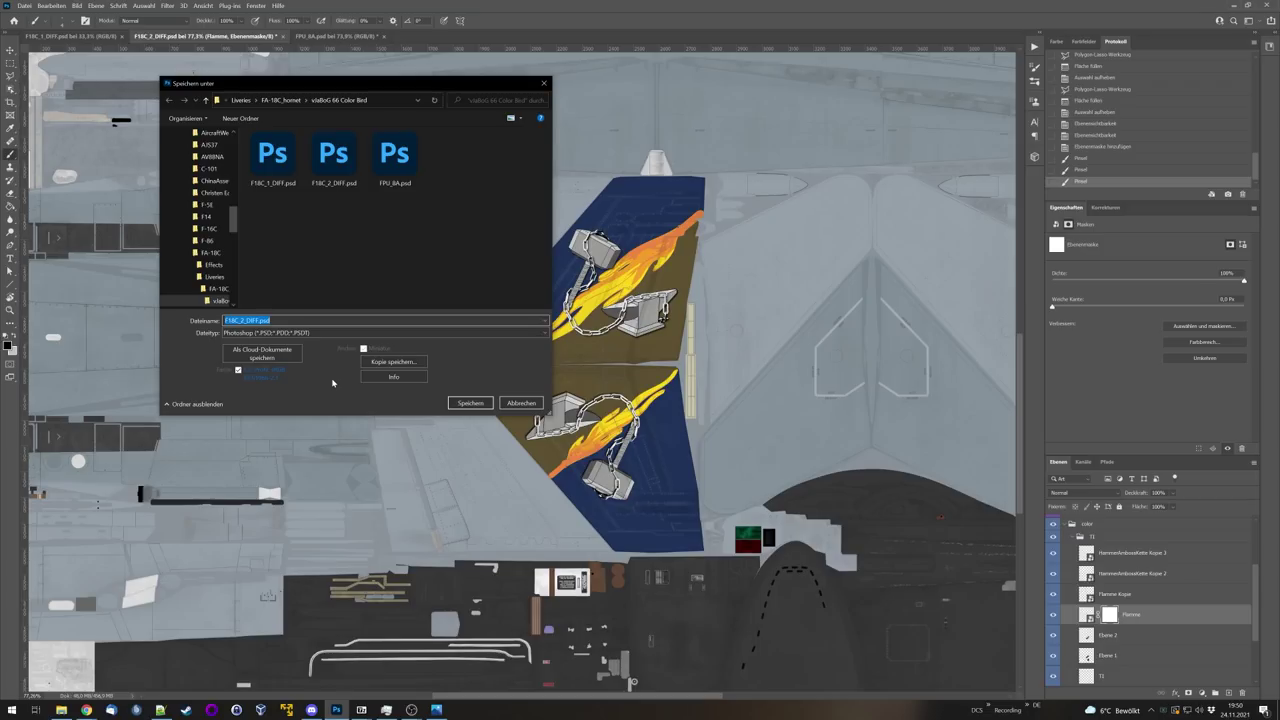
{"action": "left_click", "coordinate": [320, 333]}
{"action": "left_click", "coordinate": [318, 343]}
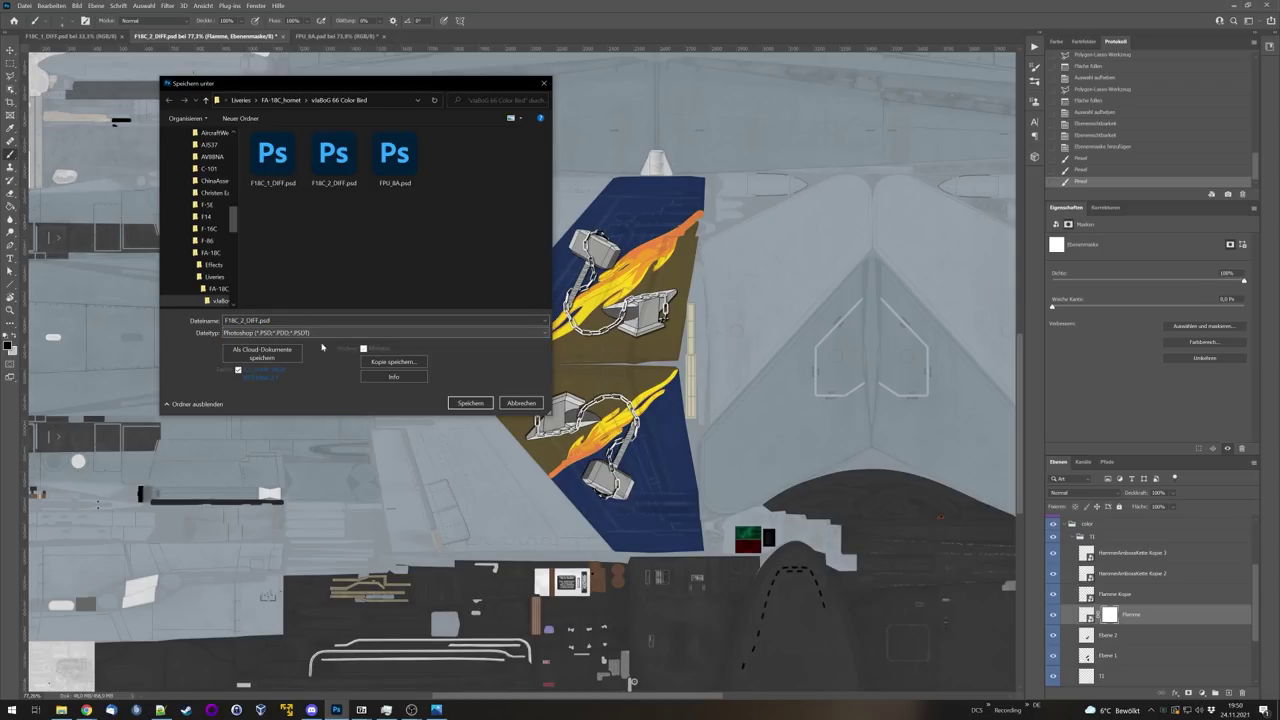
{"action": "left_click", "coordinate": [316, 334]}
{"action": "left_click", "coordinate": [315, 343]}
{"action": "left_click", "coordinate": [469, 402]}
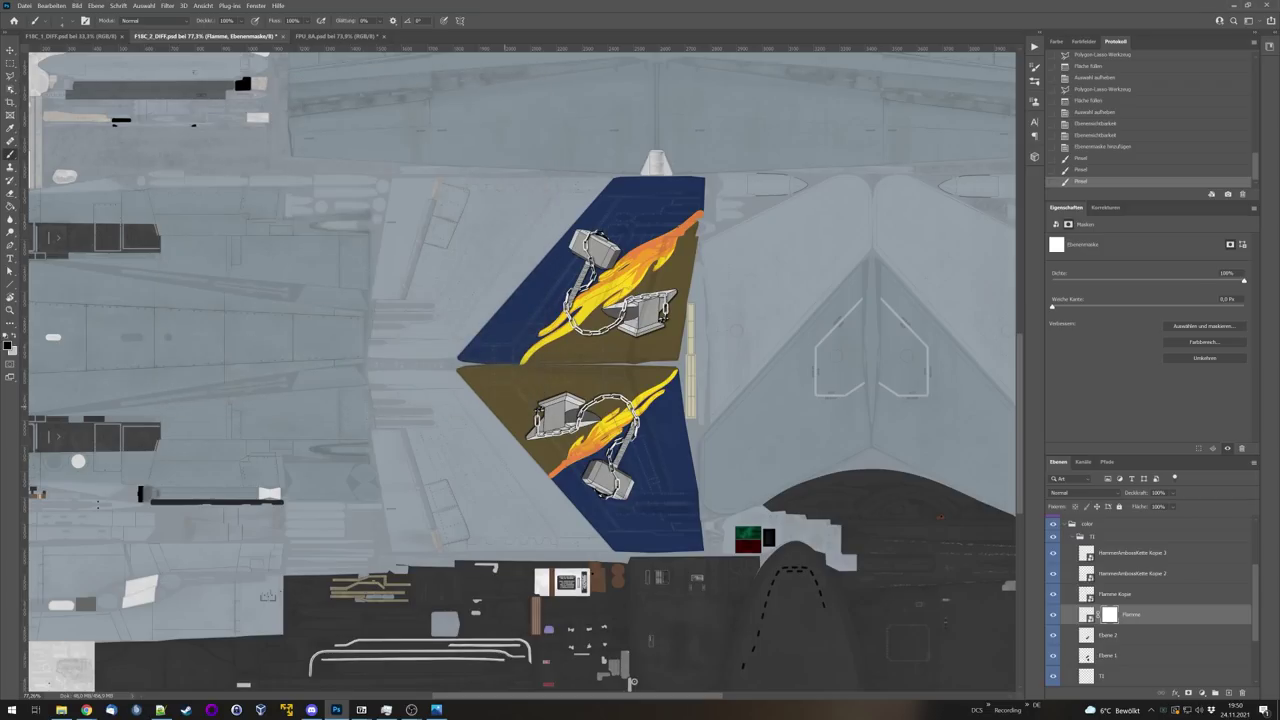
Step: Save a copy of the tail fin texture as F18C_2_DIFF.bmp in 24-bit Windows BMP format in the livery folder, and save the document
{"action": "key", "text": "ctrl+alt+s"}
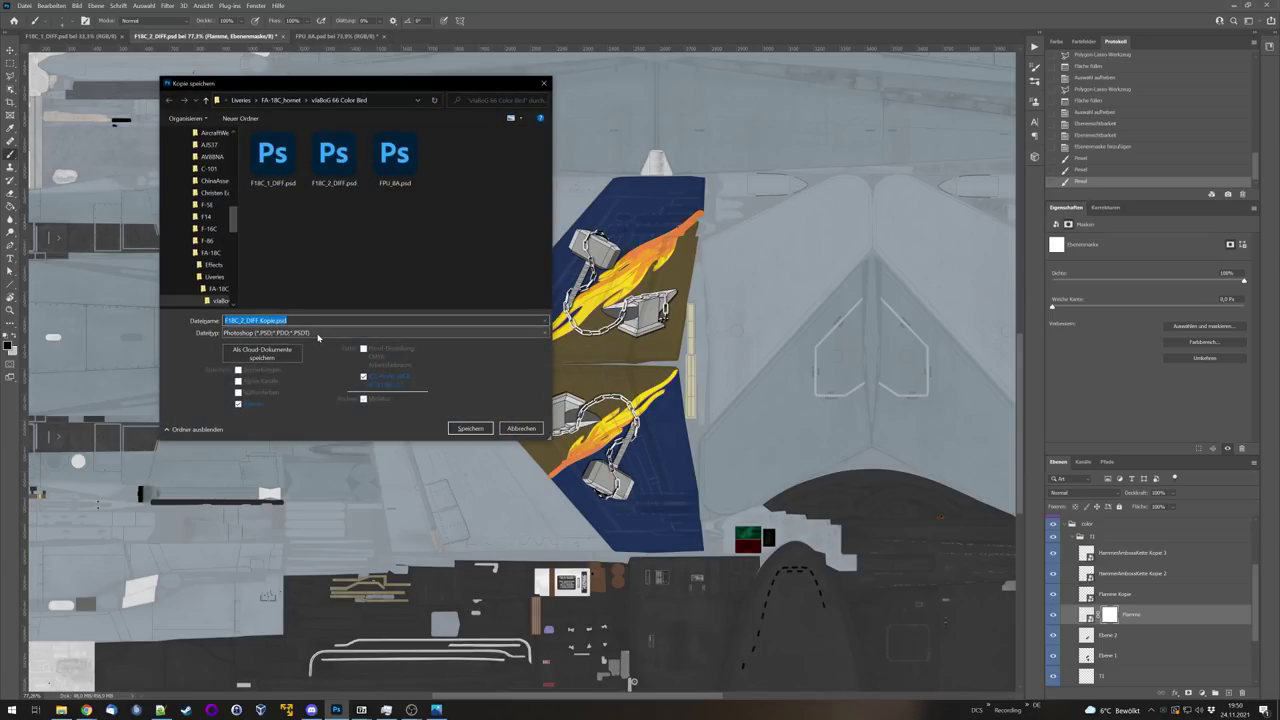
{"action": "left_click", "coordinate": [270, 333]}
{"action": "left_click", "coordinate": [268, 360]}
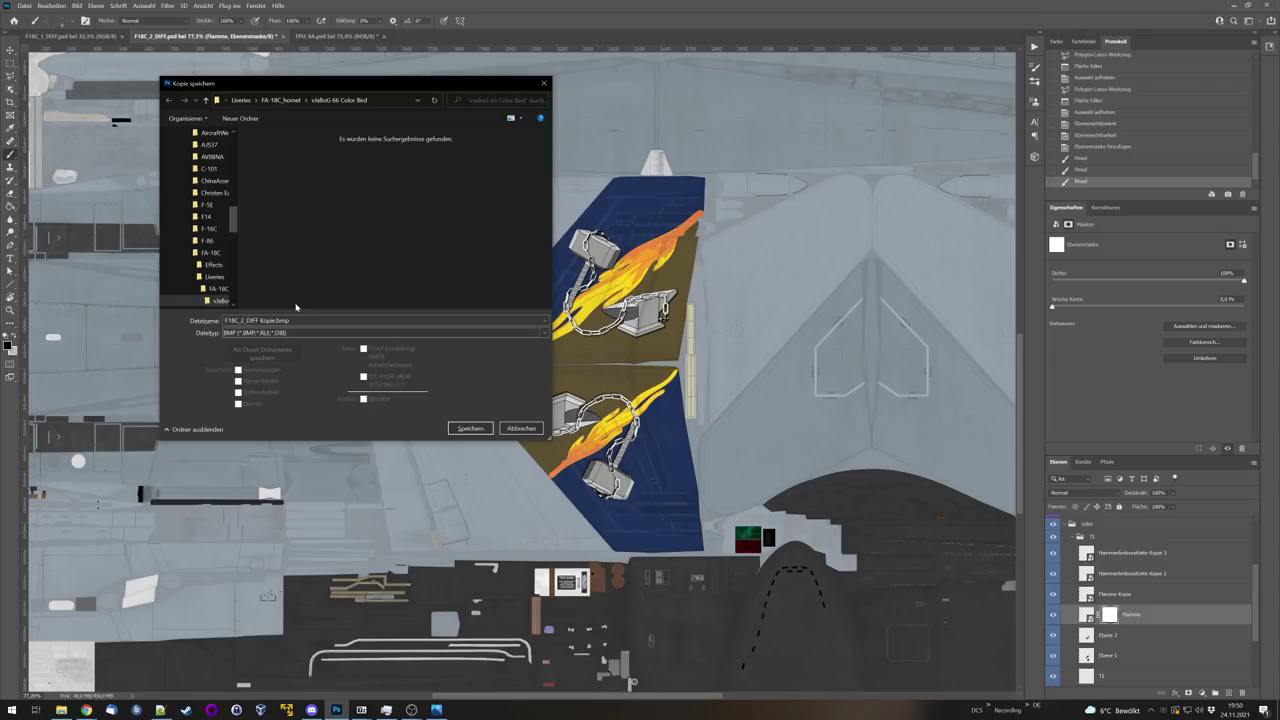
{"action": "left_click", "coordinate": [259, 320]}
{"action": "key", "text": "Delete"}
{"action": "key", "text": "Delete"}
{"action": "key", "text": "Delete"}
{"action": "key", "text": "Delete"}
{"action": "key", "text": "Delete"}
{"action": "key", "text": "Delete"}
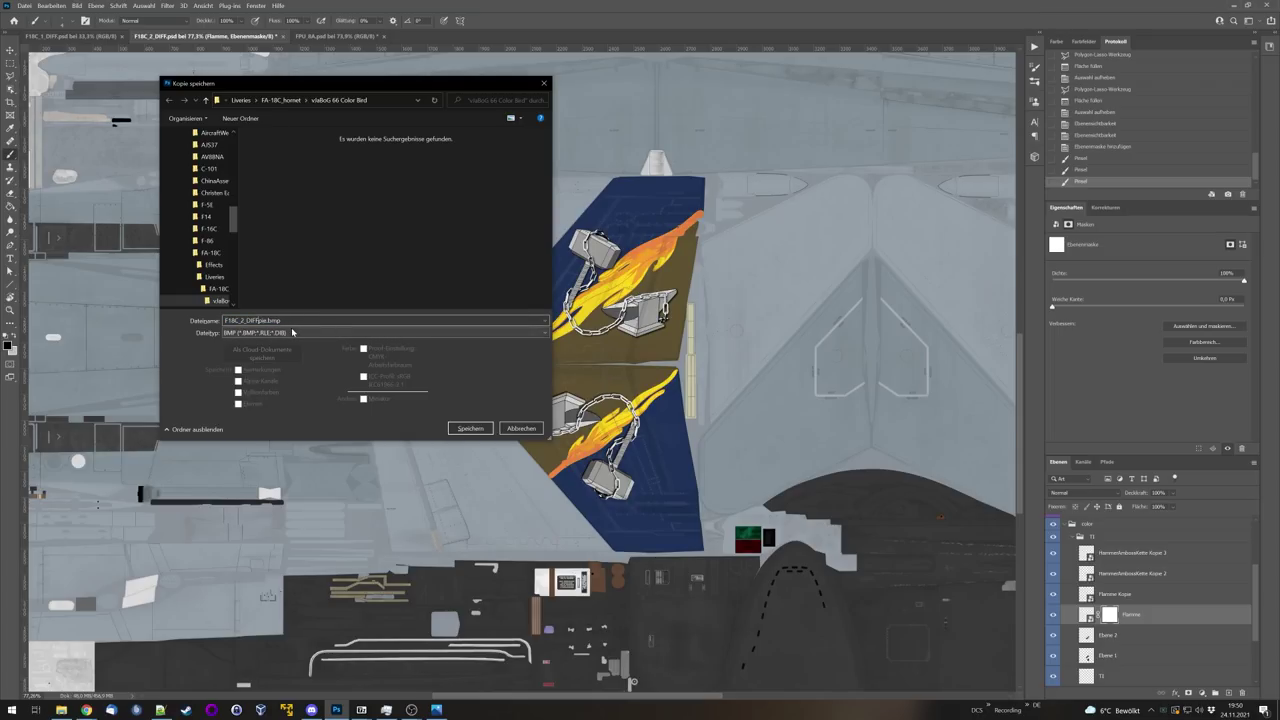
{"action": "left_click", "coordinate": [460, 429]}
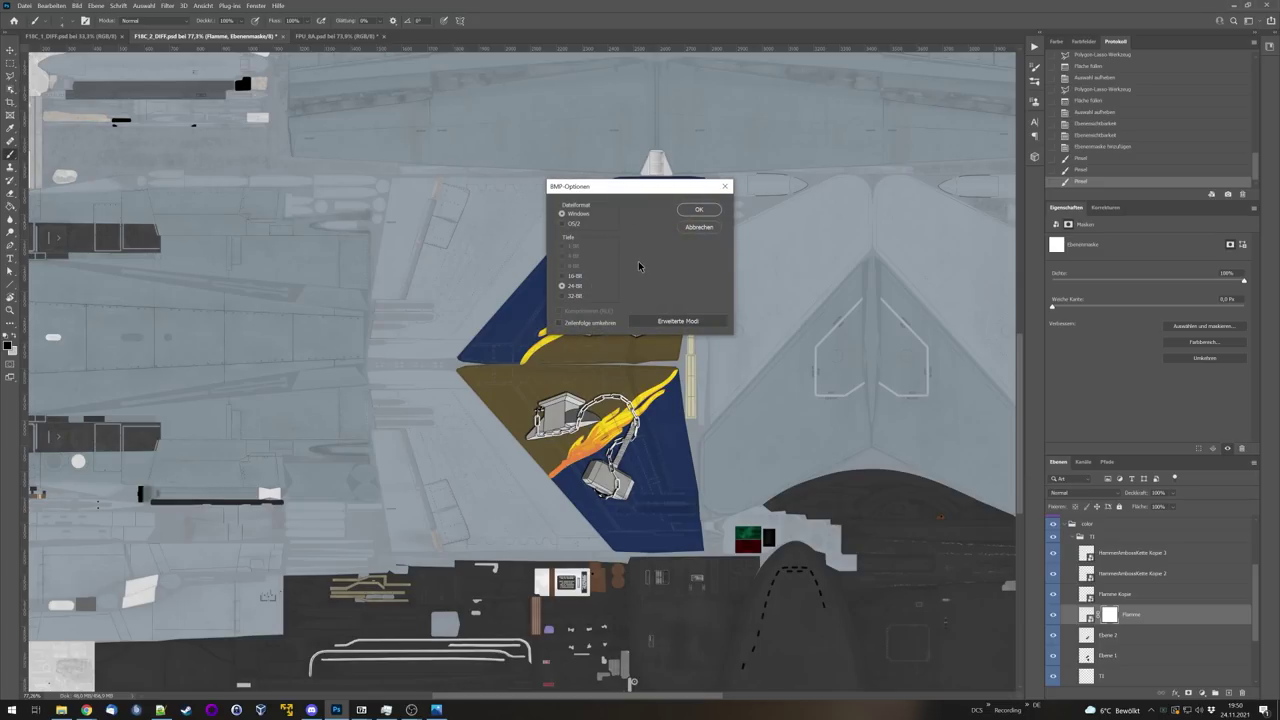
{"action": "left_click", "coordinate": [697, 210]}
{"action": "key", "text": "ctrl+s"}
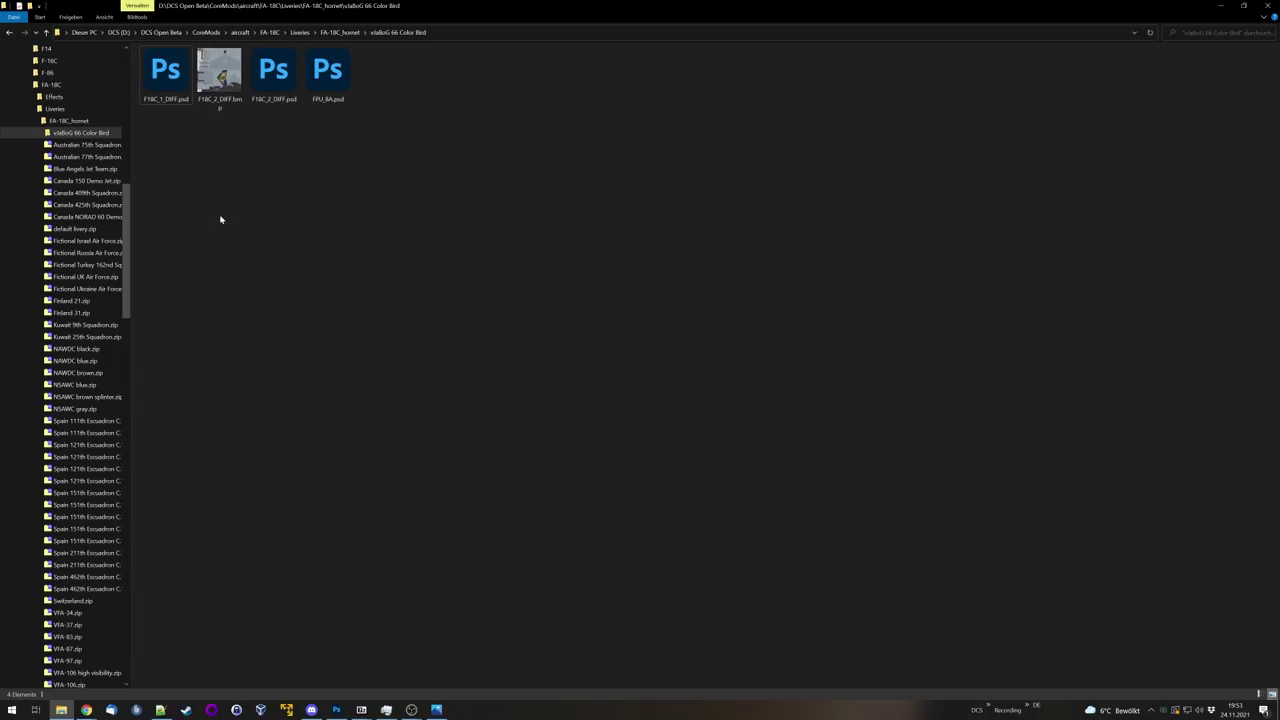
Step: Copy description.lua from default livery.zip into the vJaBoG 66 Color Bird folder
{"action": "left_click", "coordinate": [83, 229]}
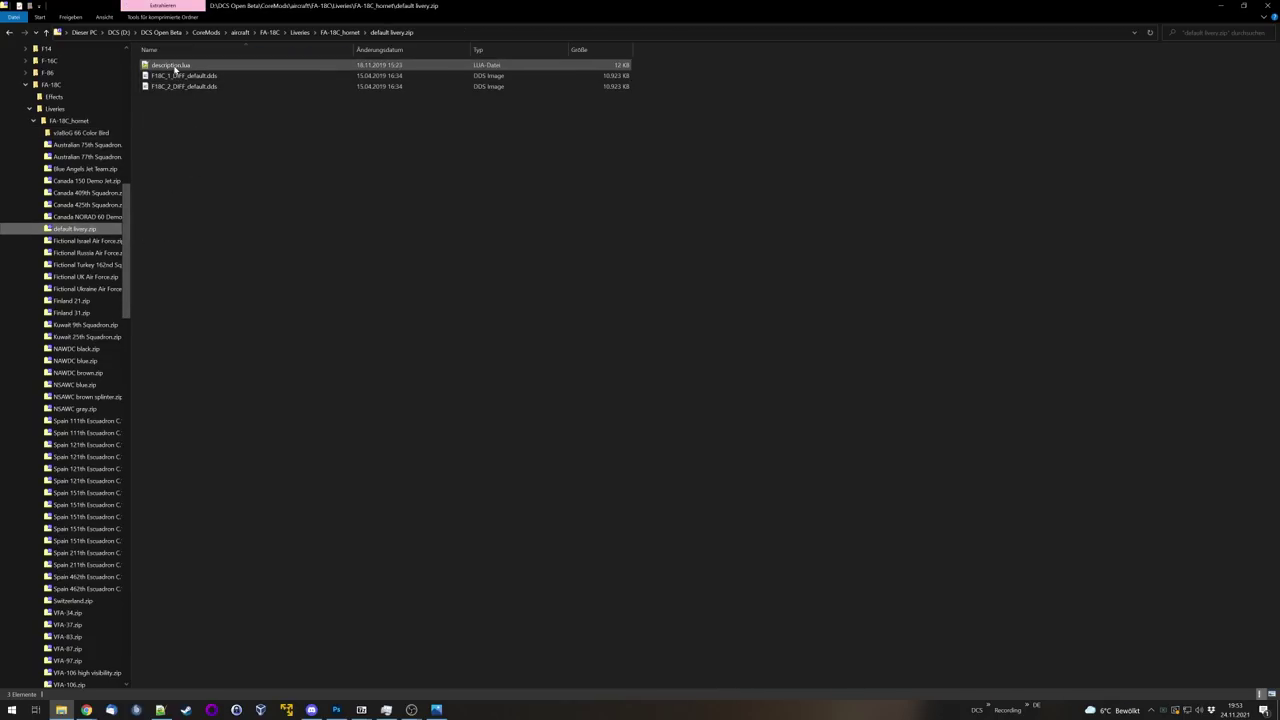
{"action": "right_click", "coordinate": [175, 68]}
{"action": "left_click", "coordinate": [234, 100]}
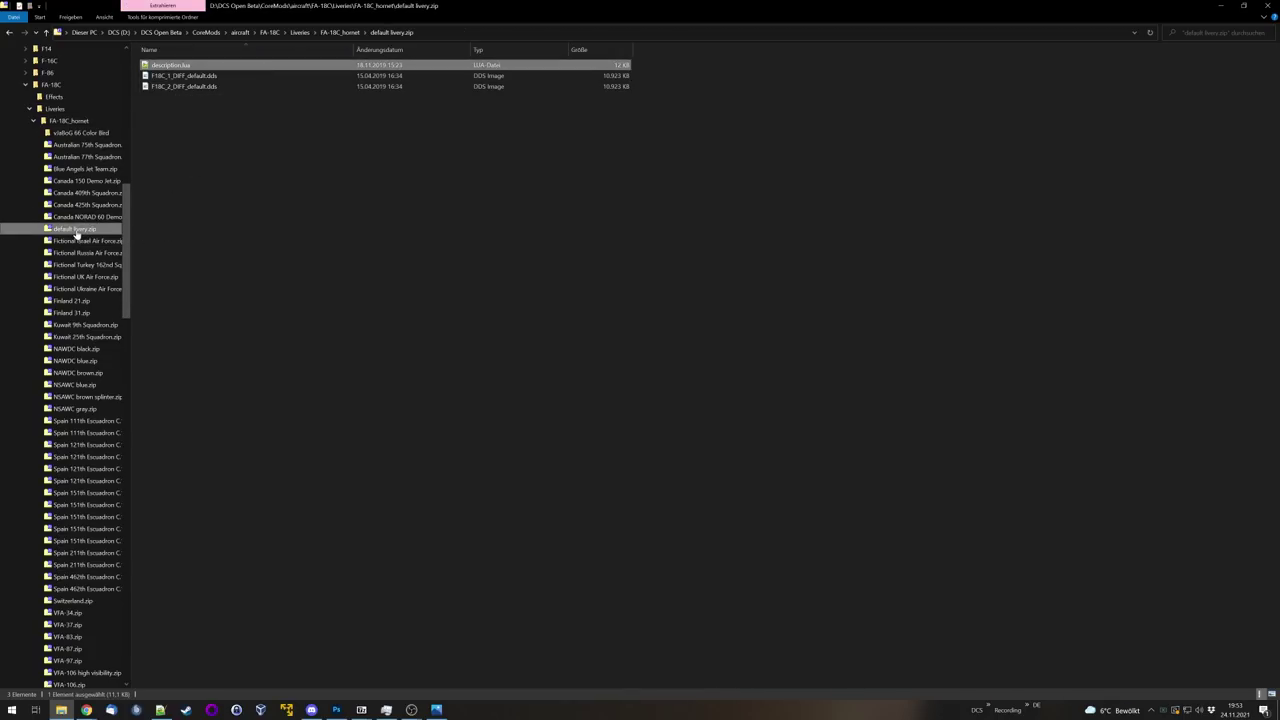
{"action": "left_click", "coordinate": [81, 132]}
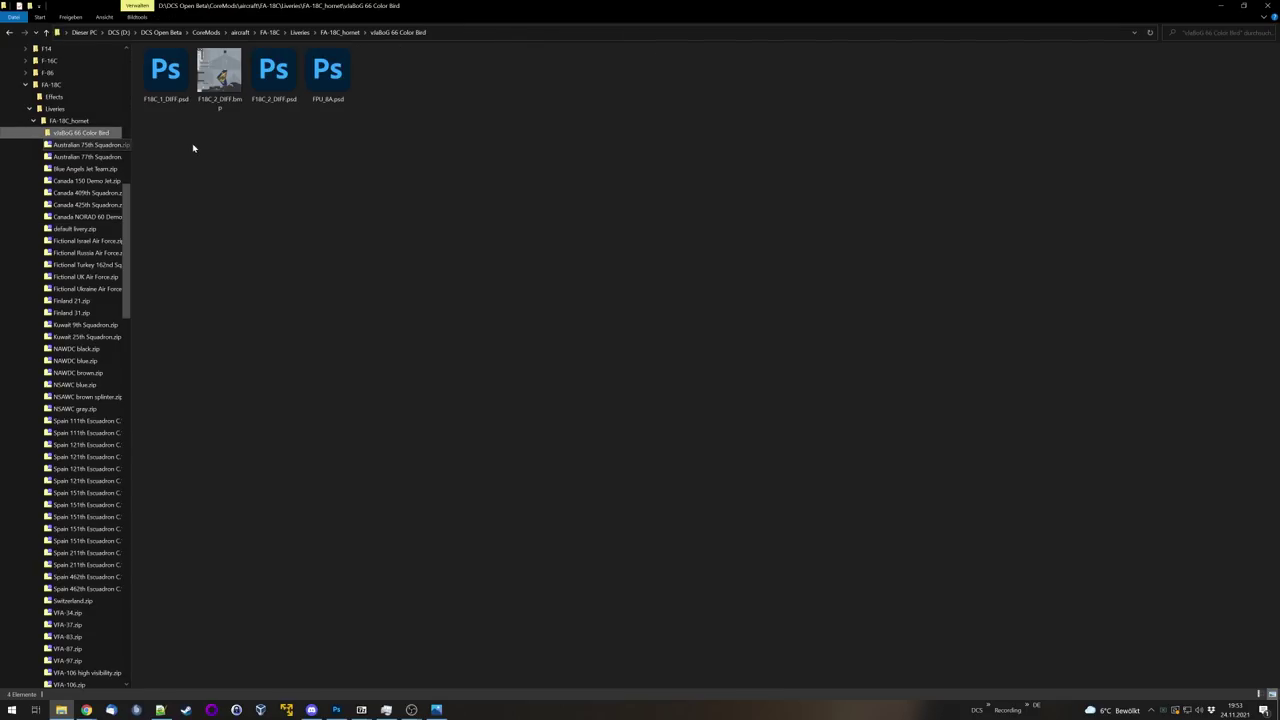
{"action": "right_click", "coordinate": [194, 146]}
{"action": "left_click", "coordinate": [218, 213]}
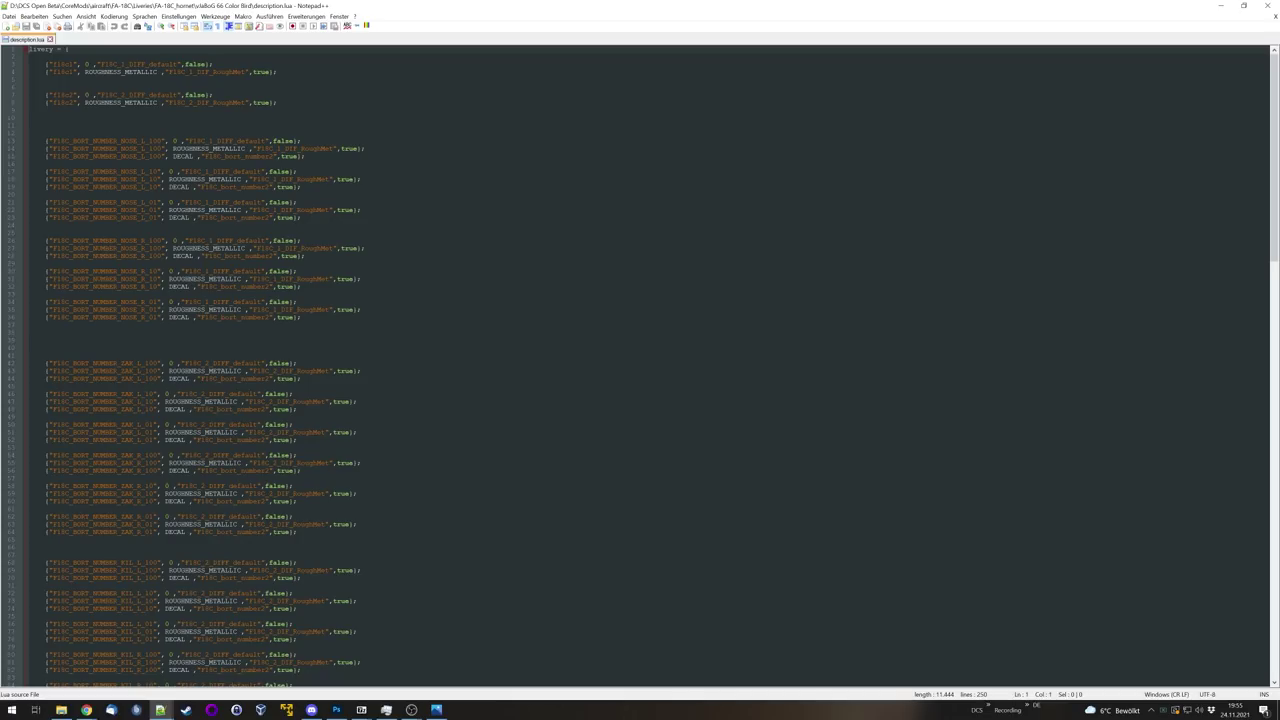
Step: Examine the two aircraft material names and the BORT_NUMBER entries near the start of description.lua in Notepad++
{"action": "double_click", "coordinate": [63, 65]}
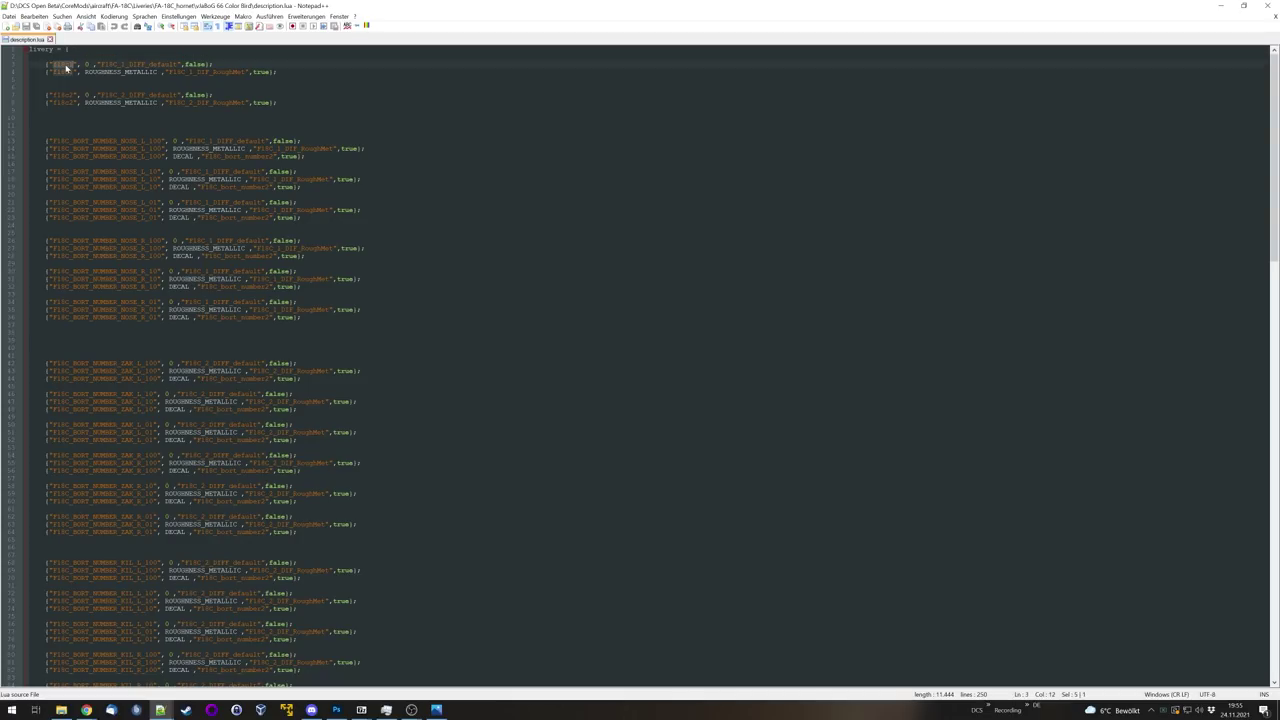
{"action": "double_click", "coordinate": [67, 97]}
{"action": "left_click", "coordinate": [72, 141]}
{"action": "left_click_drag", "start_coordinate": [72, 141], "coordinate": [122, 141]}
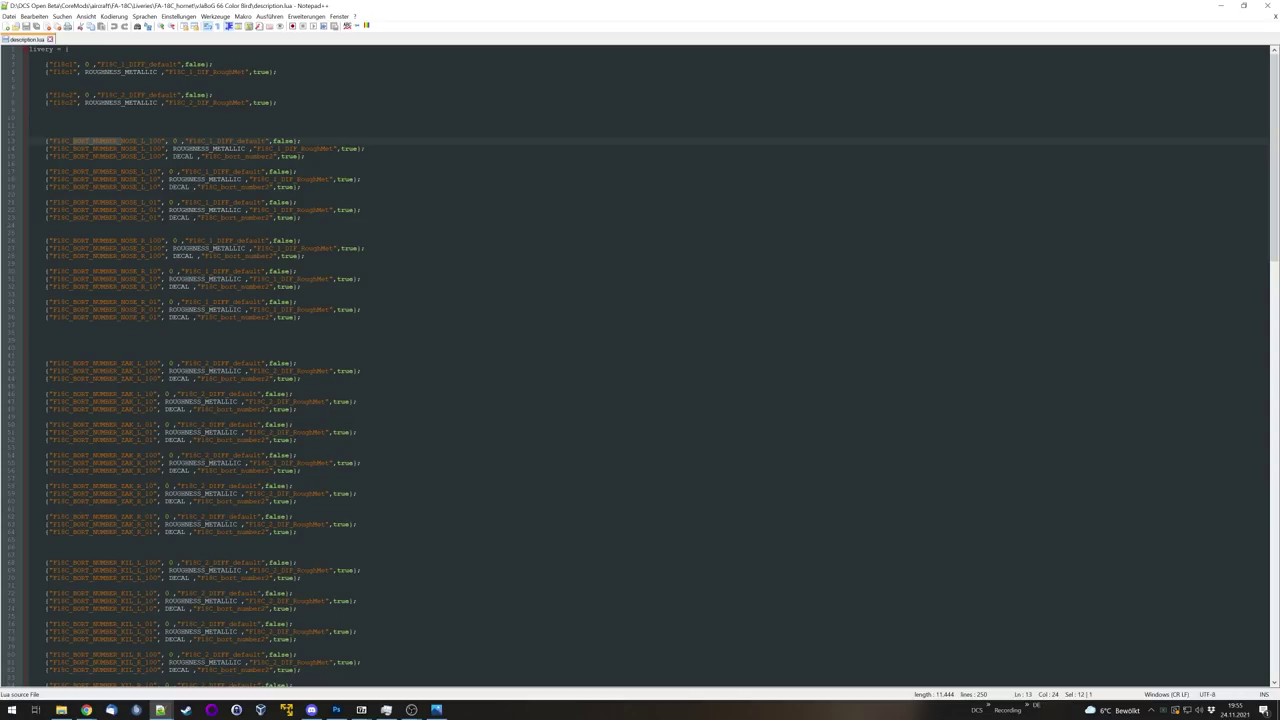
Step: Reduce the countries list at the end of description.lua to "USA" and delete the name_ru line
{"action": "scroll", "coordinate": [640, 360], "scroll_direction": "down", "scroll_amount": 20}
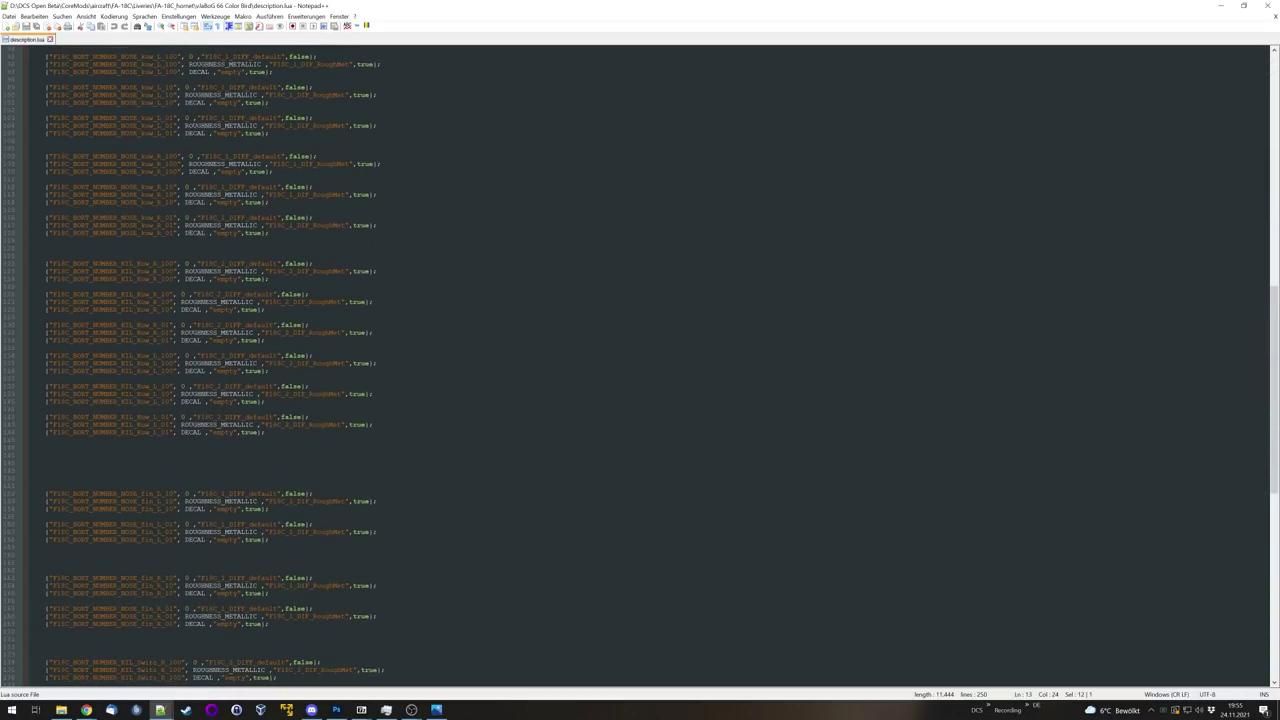
{"action": "scroll", "coordinate": [651, 367], "scroll_direction": "down", "scroll_amount": 20}
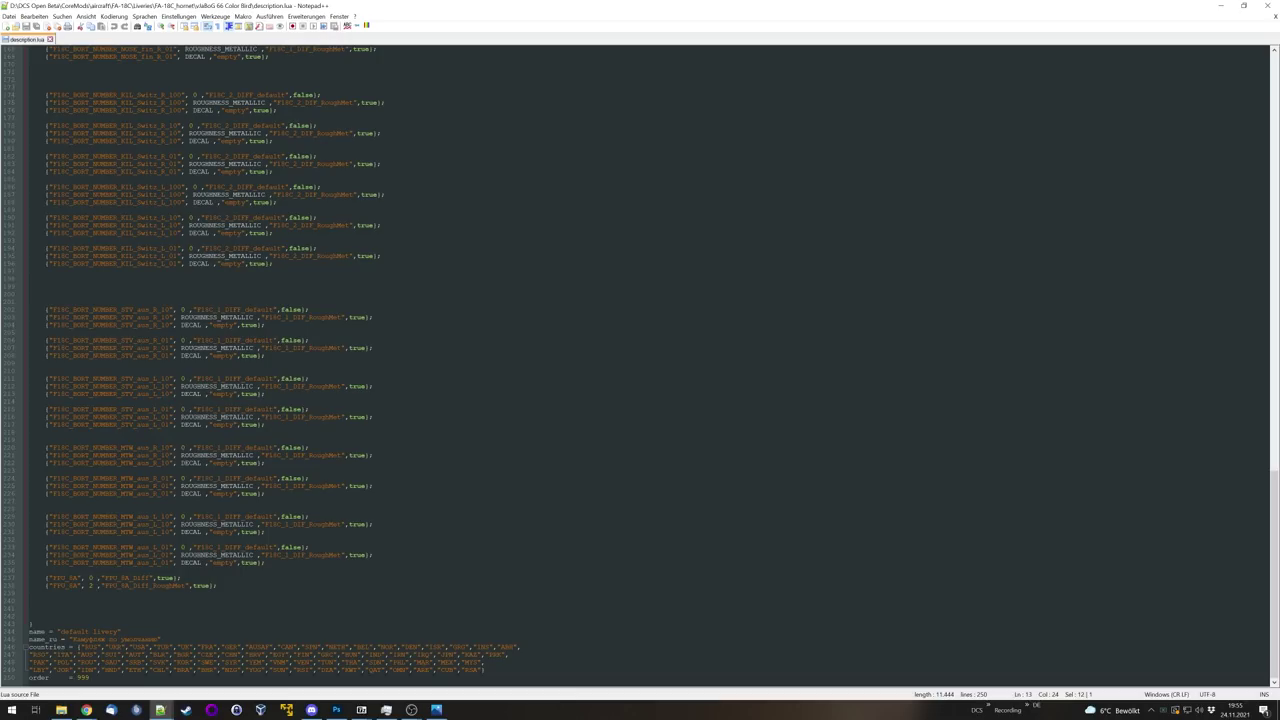
{"action": "left_click_drag", "start_coordinate": [130, 647], "coordinate": [484, 670]}
{"action": "key", "text": "Delete"}
{"action": "key", "text": "Delete"}
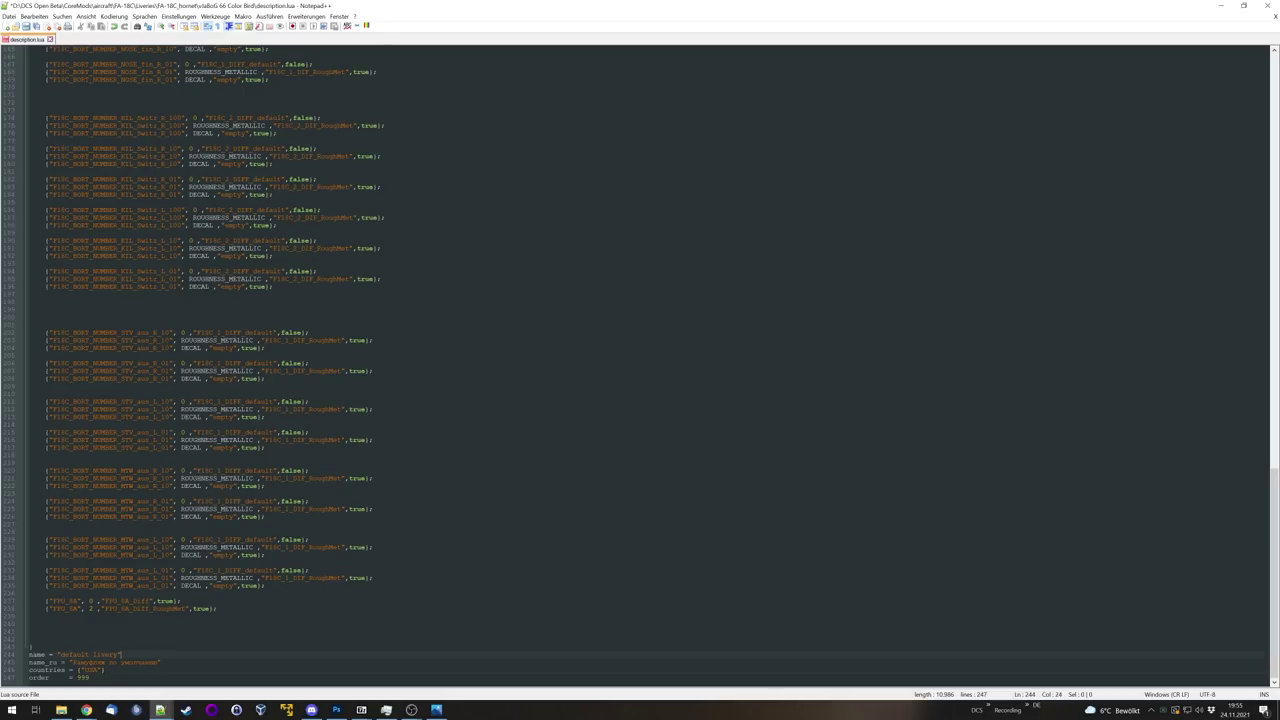
{"action": "key", "text": "shift+Home"}
{"action": "key", "text": "BackSpace"}
{"action": "key", "text": "BackSpace"}
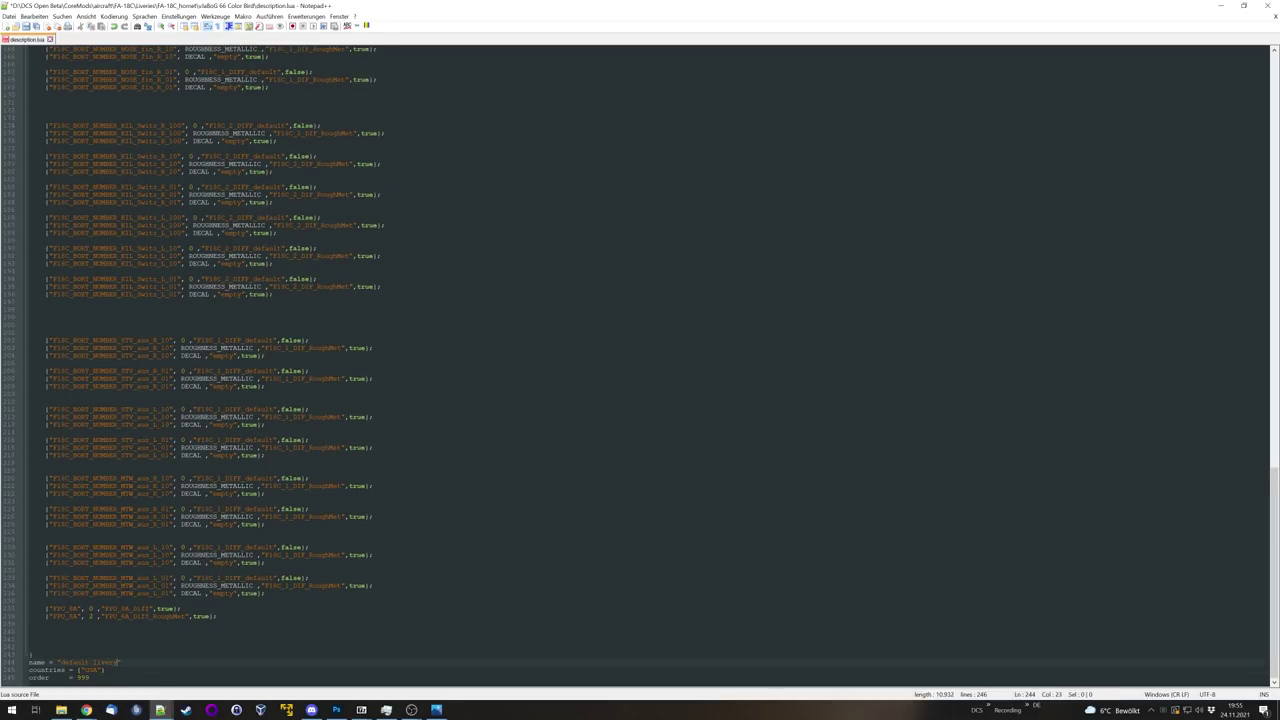
Step: Change the livery name to "vJaBoG 66 CAG Bird" and delete the order line at the end of description.lua
{"action": "key", "text": "shift+Up"}
{"action": "left_click", "coordinate": [63, 663], "text": "shift"}
{"action": "type", "text": "C"}
{"action": "type", "text": "faBoG"}
{"action": "type", "text": " 66 Col"}
{"action": "key", "text": "shift+Home"}
{"action": "key", "text": "BackSpace"}
{"action": "key", "text": "BackSpace"}
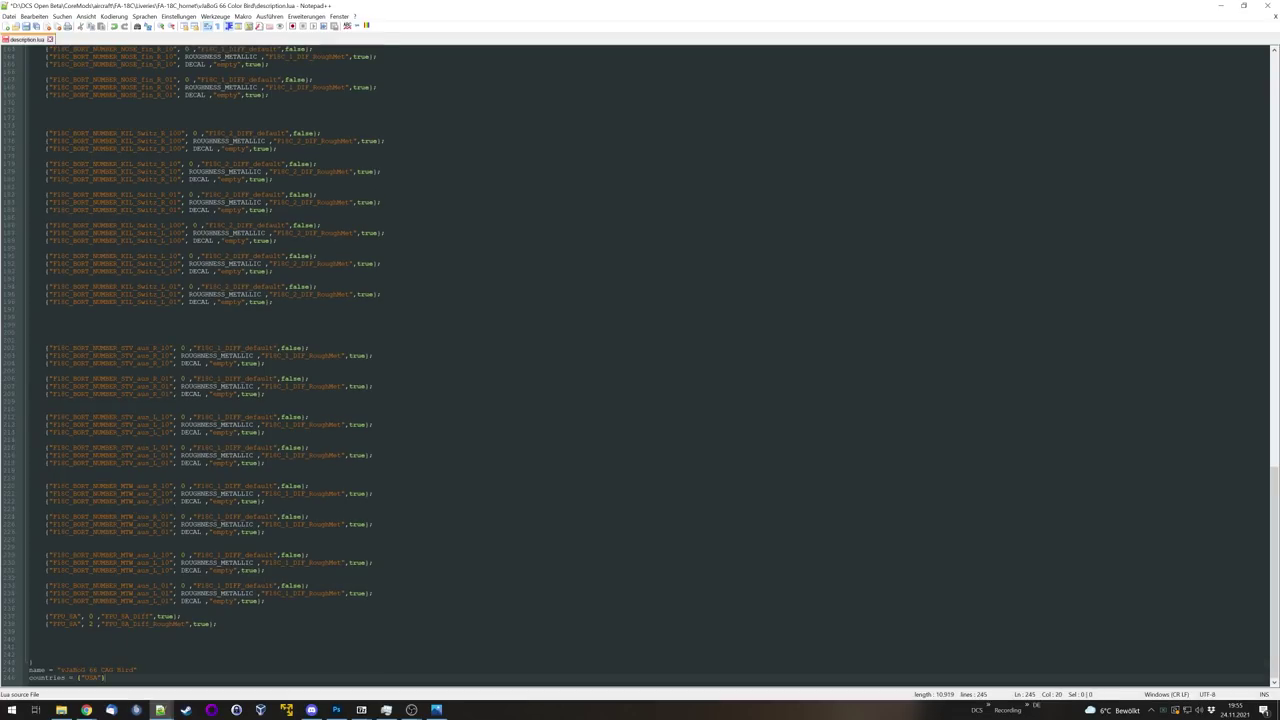
Step: Replace every "_default" in description.lua with nothing so the texture names match the livery files
{"action": "key", "text": "ctrl+Home"}
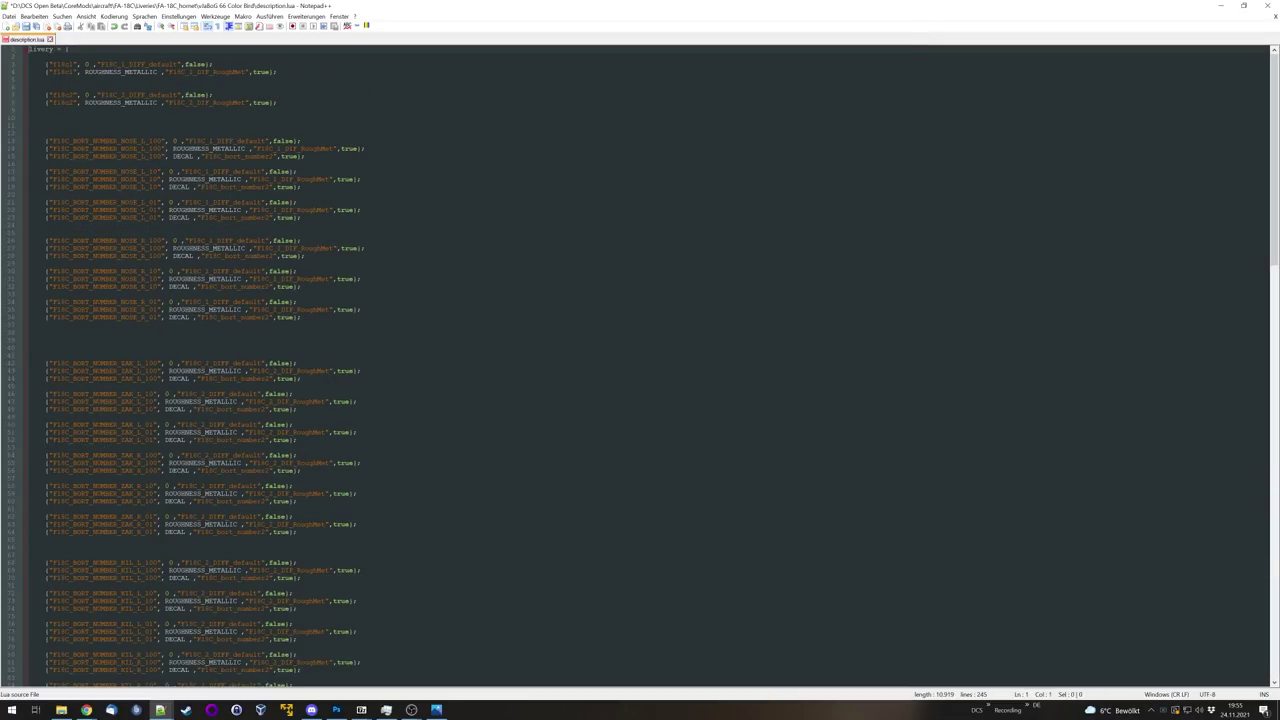
{"action": "left_click_drag", "start_coordinate": [99, 64], "coordinate": [177, 64]}
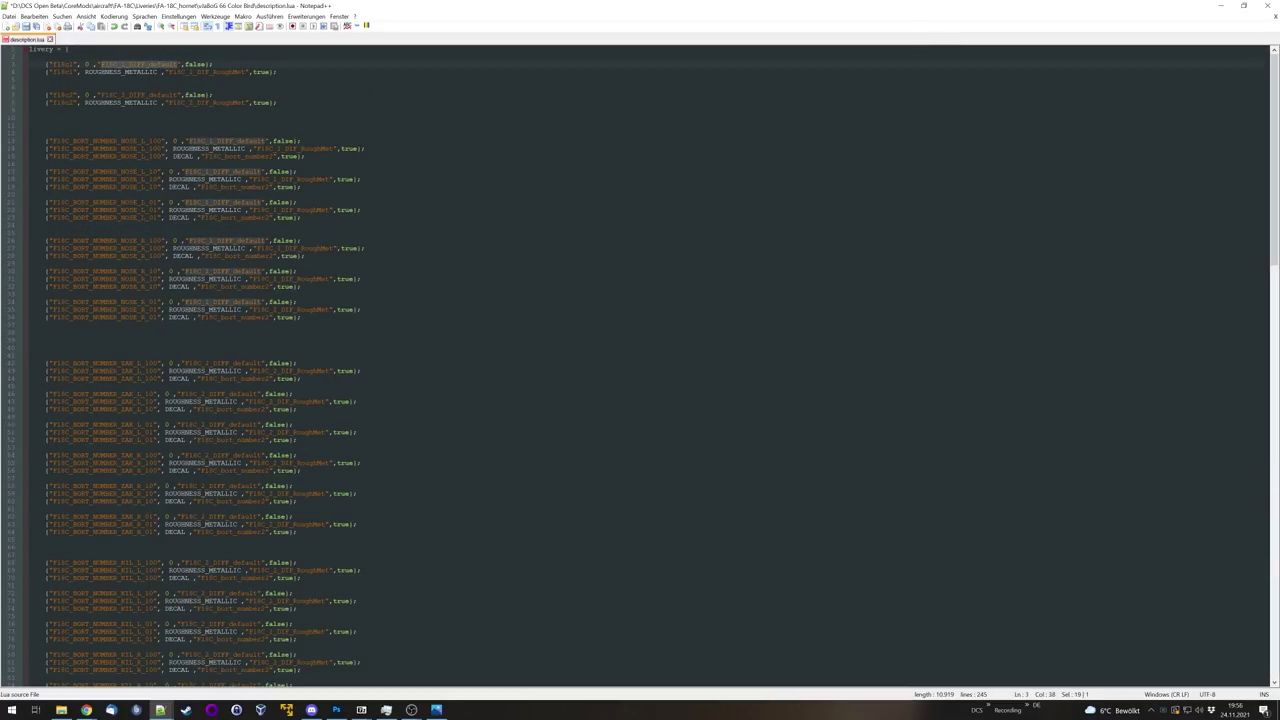
{"action": "left_click", "coordinate": [146, 66]}
{"action": "left_click_drag", "start_coordinate": [146, 66], "coordinate": [175, 66]}
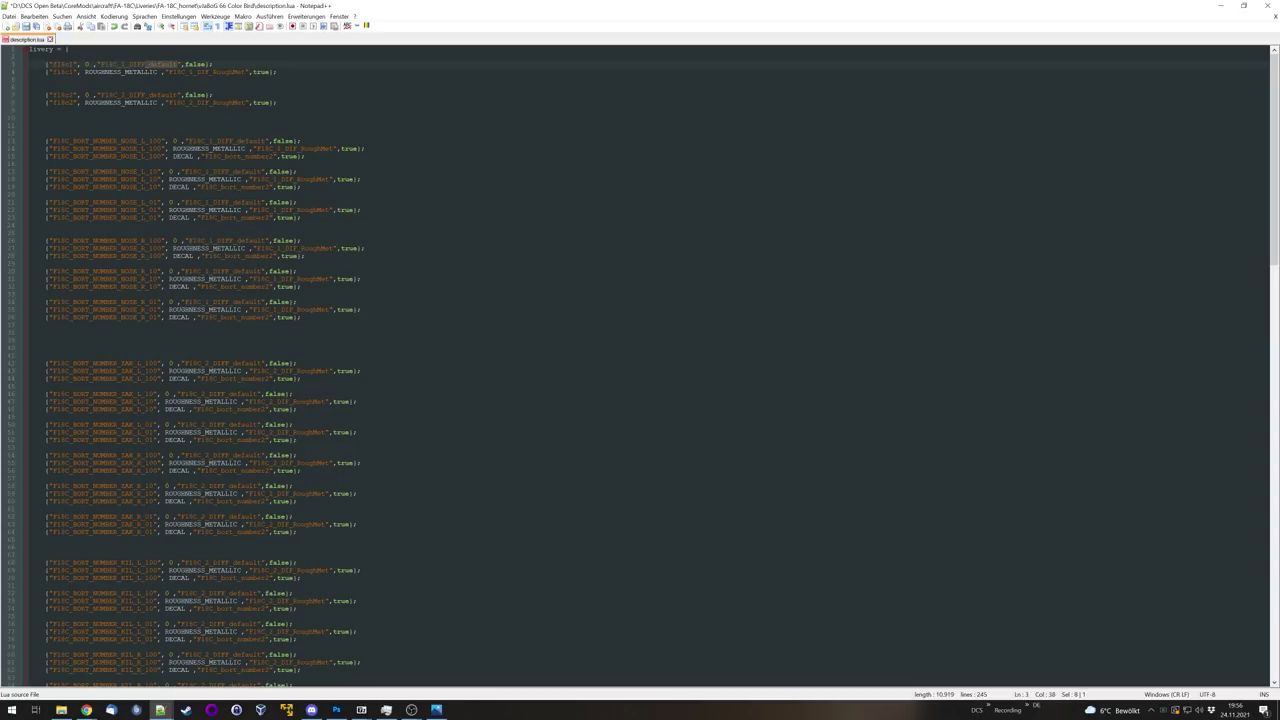
{"action": "key", "text": "ctrl+h"}
{"action": "left_click", "coordinate": [561, 321]}
{"action": "key", "text": "ctrl+a"}
{"action": "key", "text": "BackSpace"}
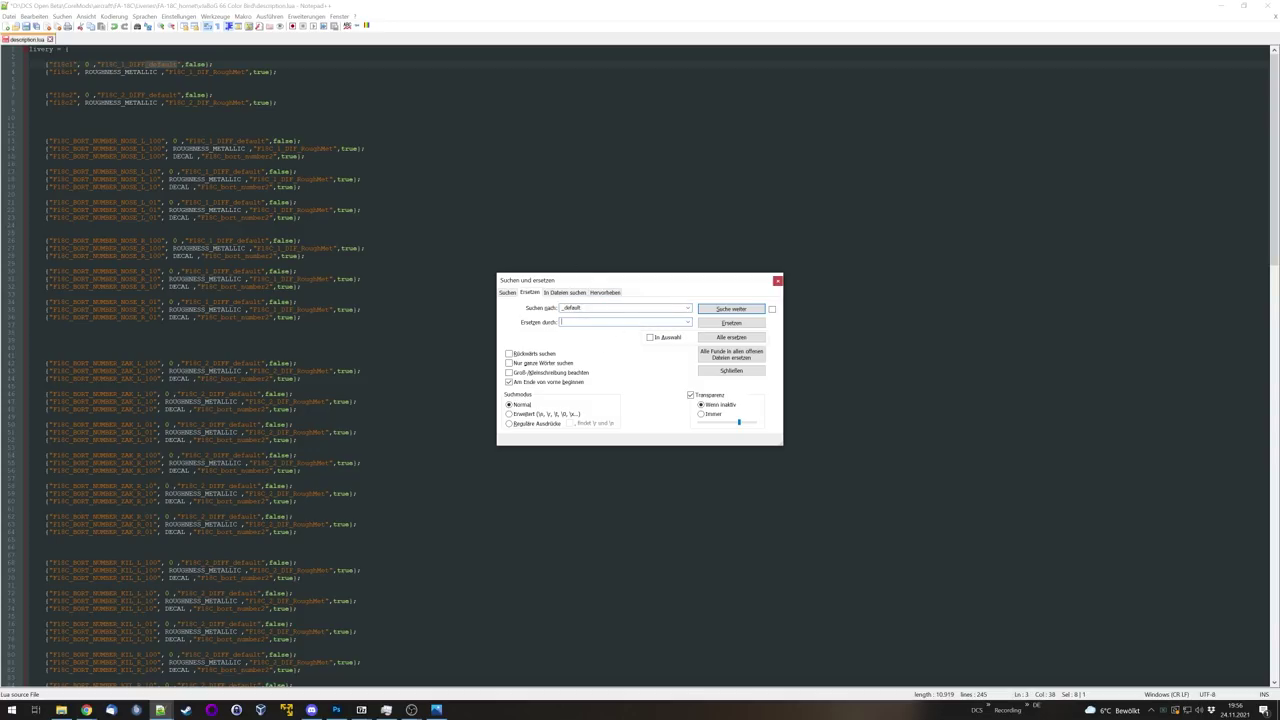
{"action": "left_click", "coordinate": [731, 337]}
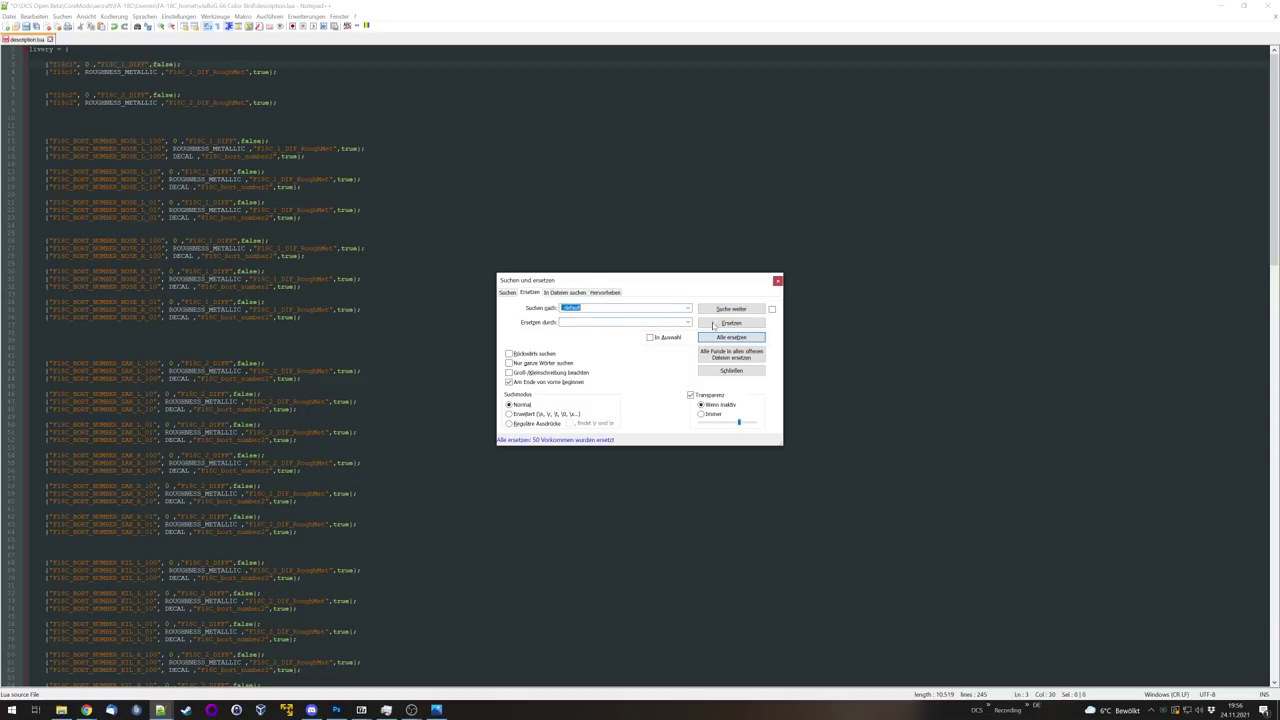
{"action": "left_click", "coordinate": [778, 281]}
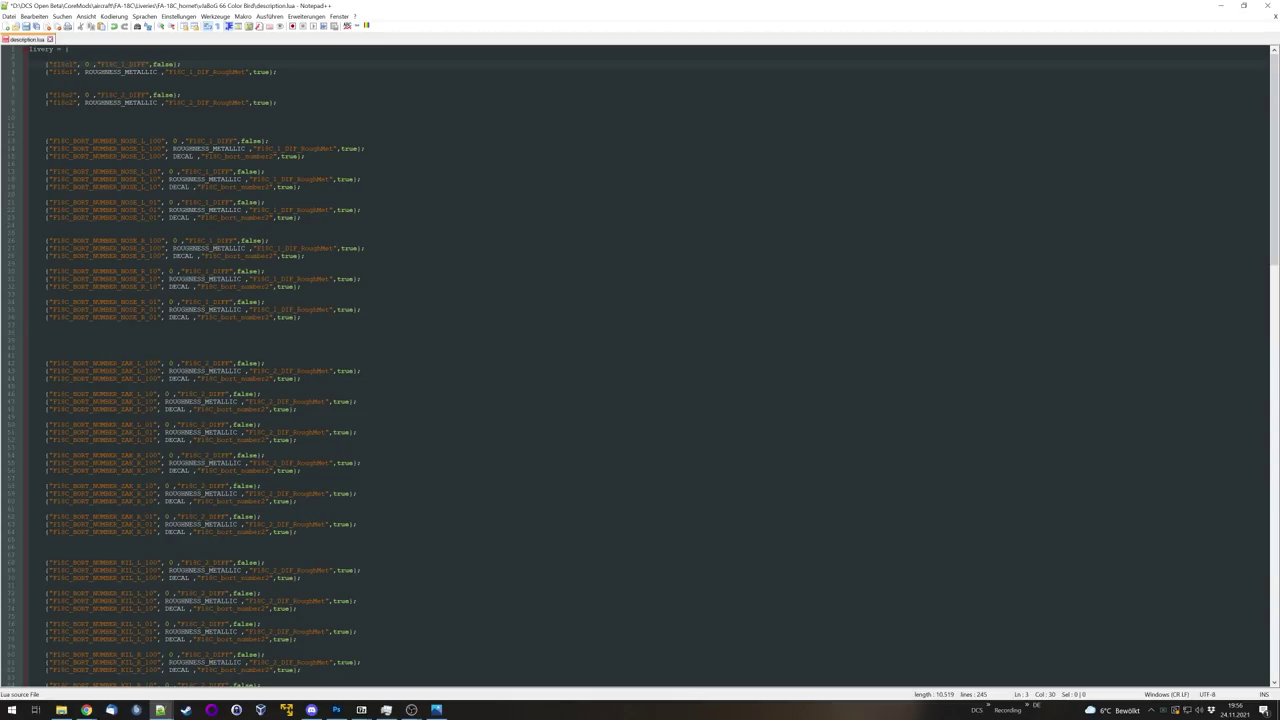
Step: Examine the material name, texture name and true/false flags in the first pair of livery entries
{"action": "double_click", "coordinate": [166, 64]}
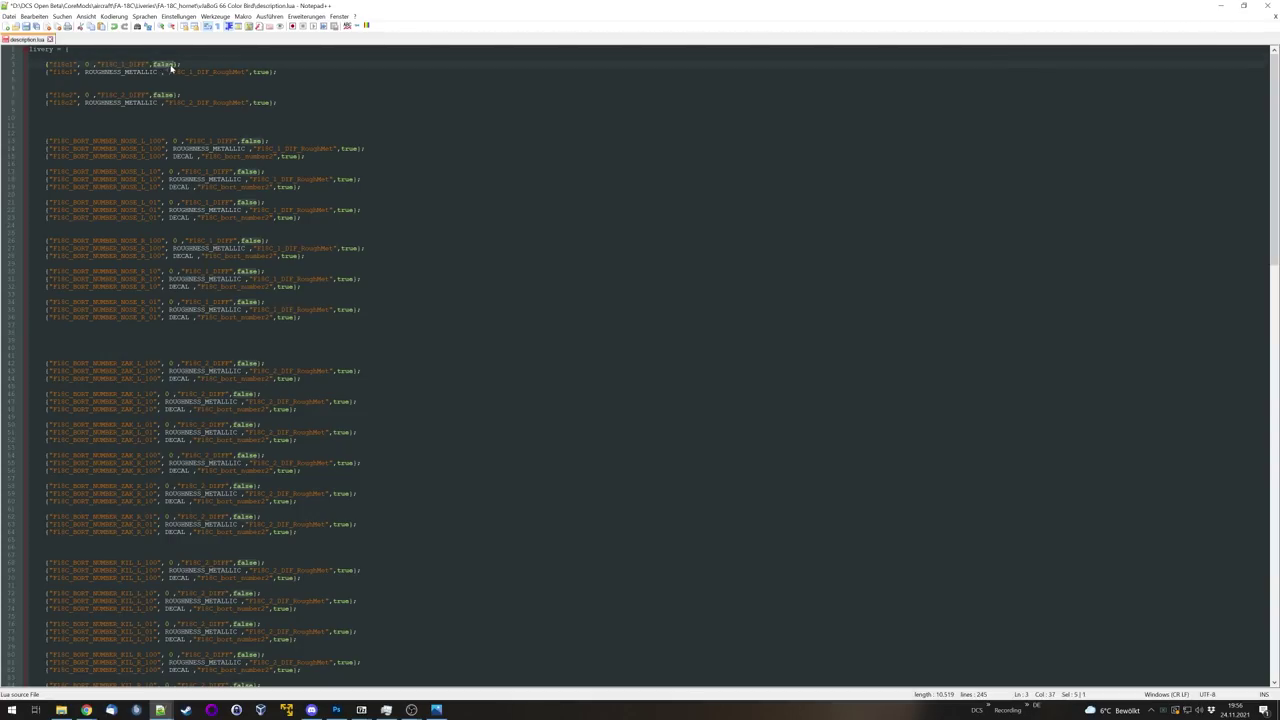
{"action": "double_click", "coordinate": [262, 72]}
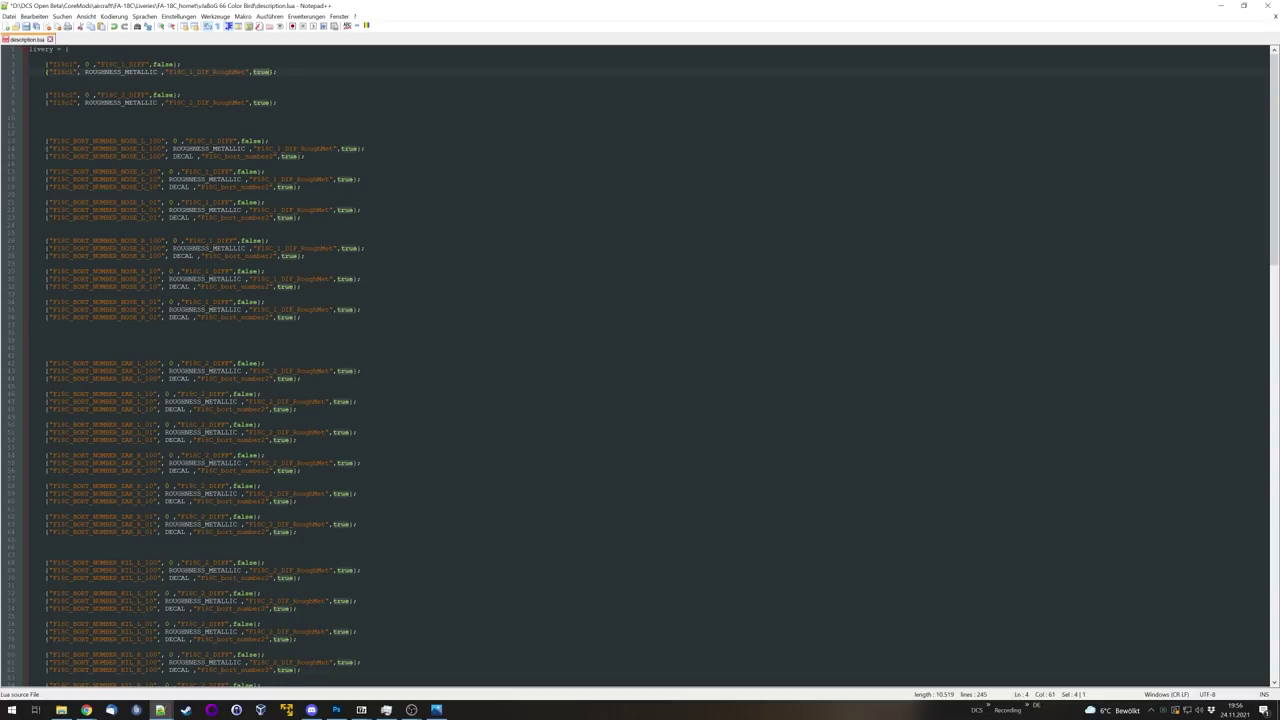
{"action": "double_click", "coordinate": [163, 64]}
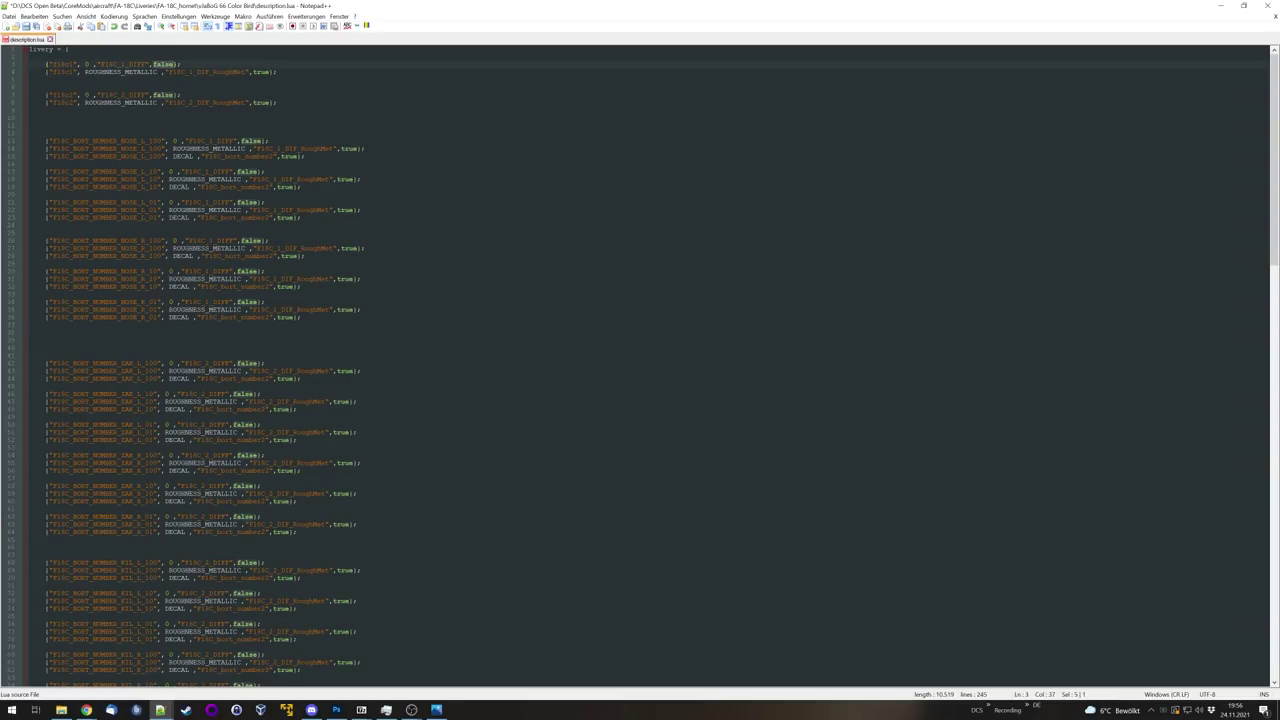
{"action": "double_click", "coordinate": [120, 64]}
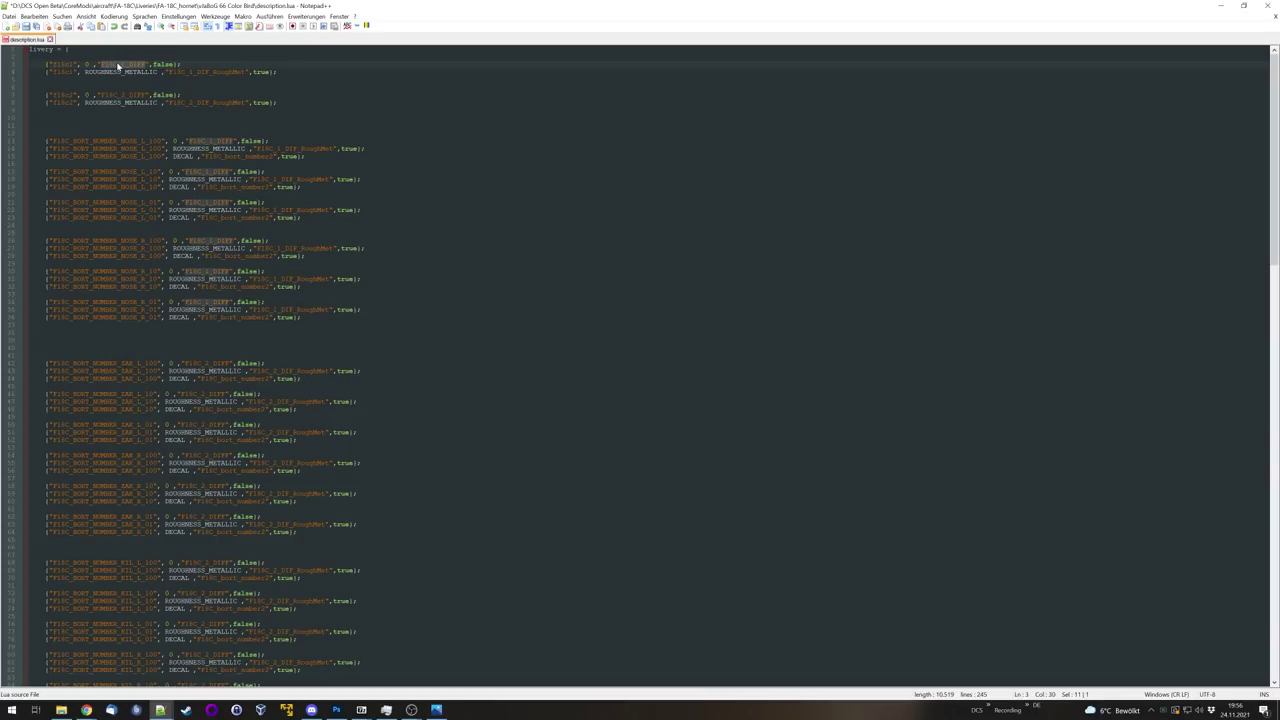
{"action": "double_click", "coordinate": [63, 64]}
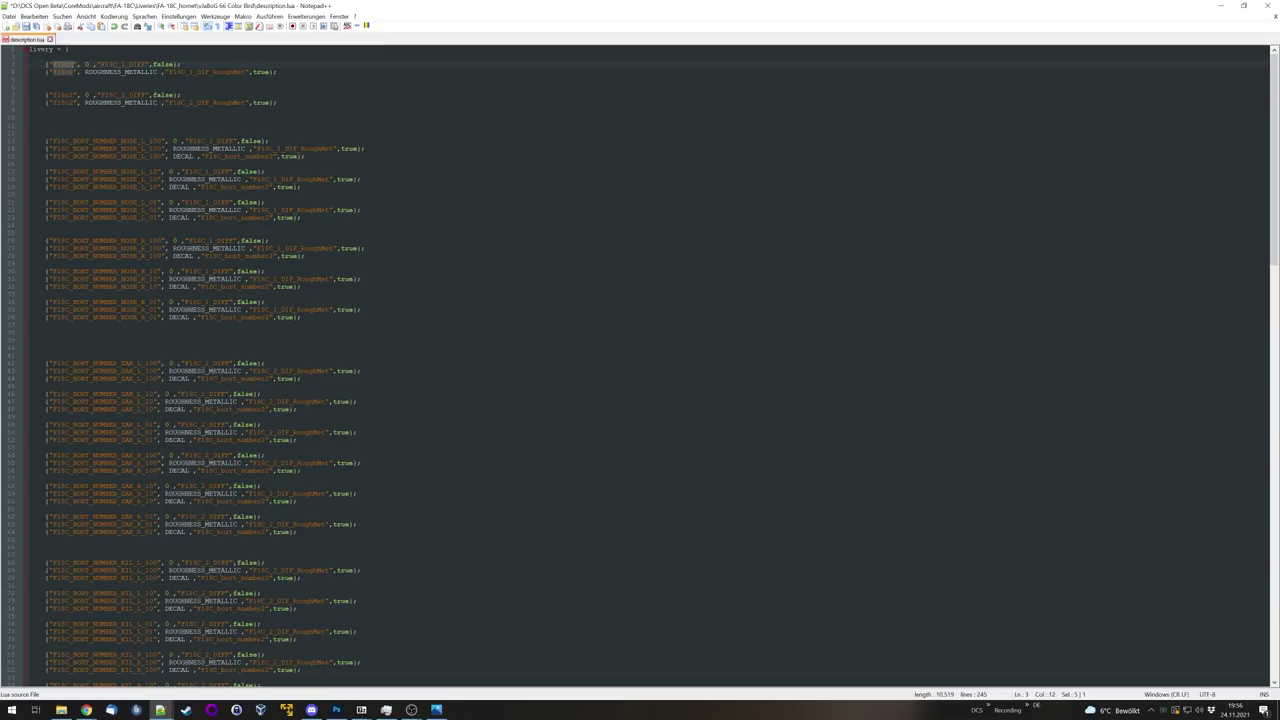
{"action": "double_click", "coordinate": [263, 72]}
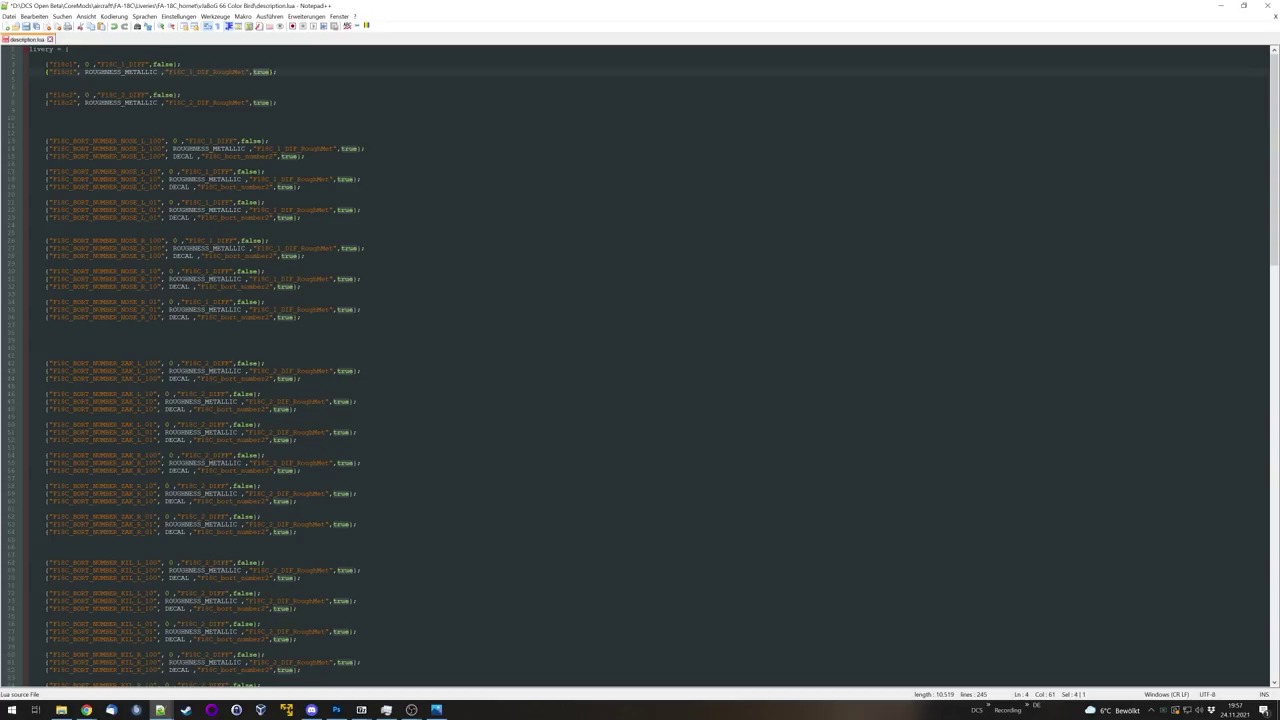
{"action": "left_click", "coordinate": [132, 64]}
{"action": "double_click", "coordinate": [163, 64]}
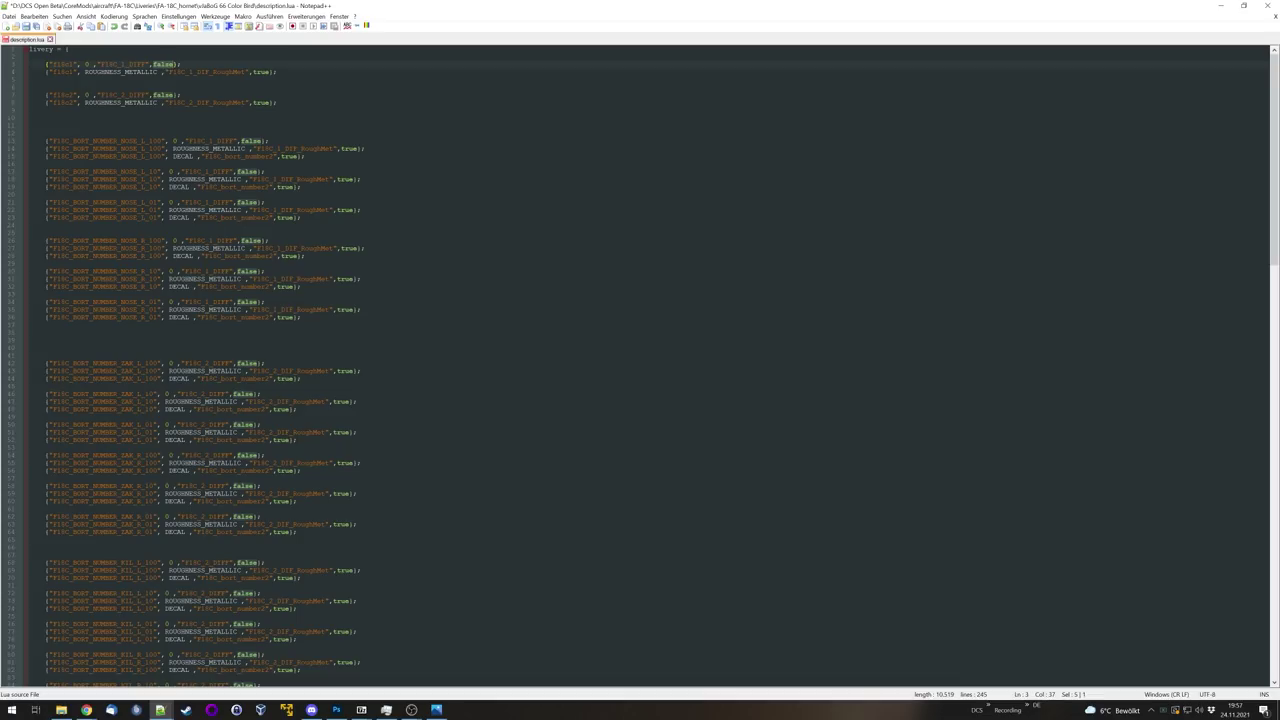
{"action": "double_click", "coordinate": [123, 64]}
{"action": "double_click", "coordinate": [163, 64]}
Step: Check the F18C_2_DIFF entry and the flags of the RoughMet and decal lines, and save description.lua
{"action": "double_click", "coordinate": [123, 94]}
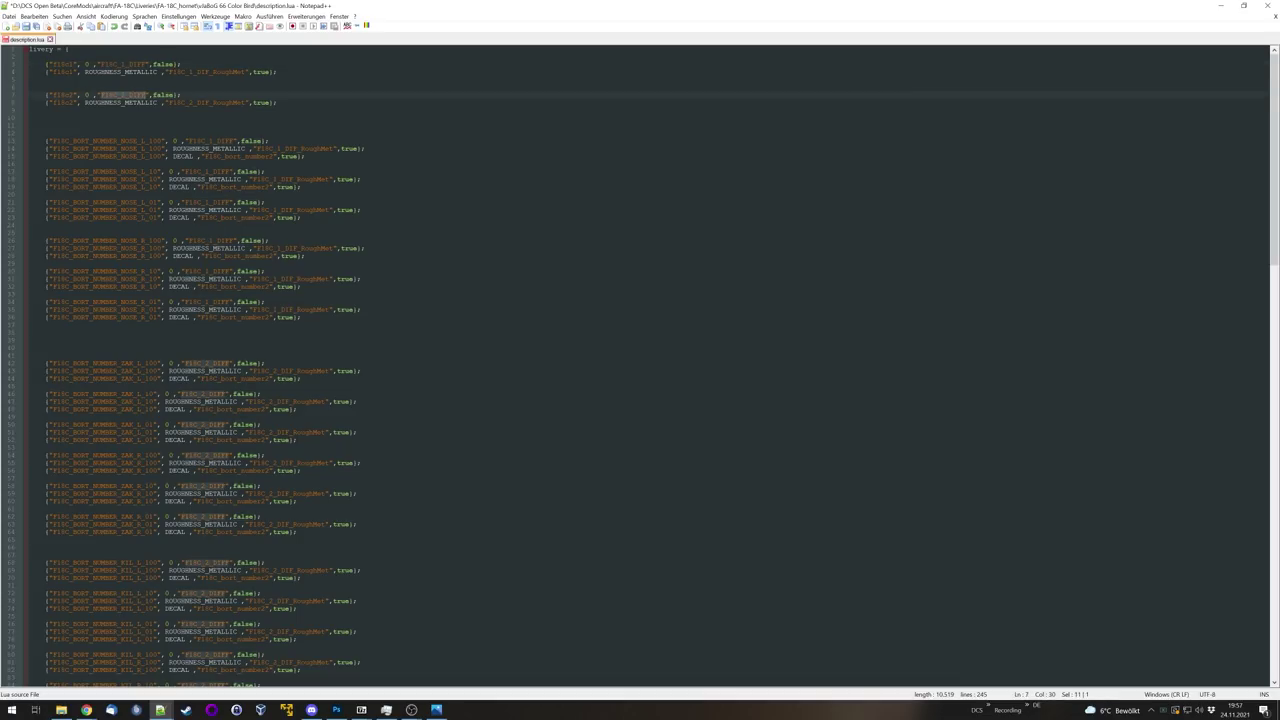
{"action": "double_click", "coordinate": [163, 94]}
{"action": "left_click", "coordinate": [216, 72]}
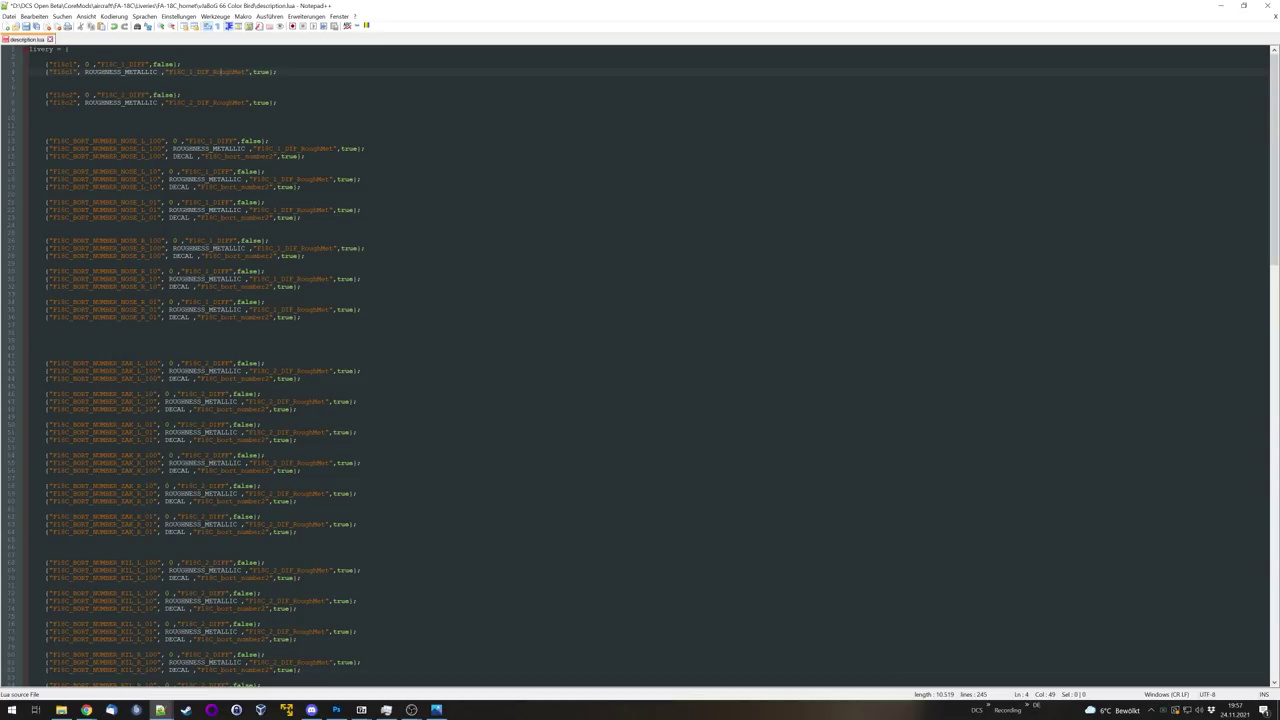
{"action": "double_click", "coordinate": [261, 72]}
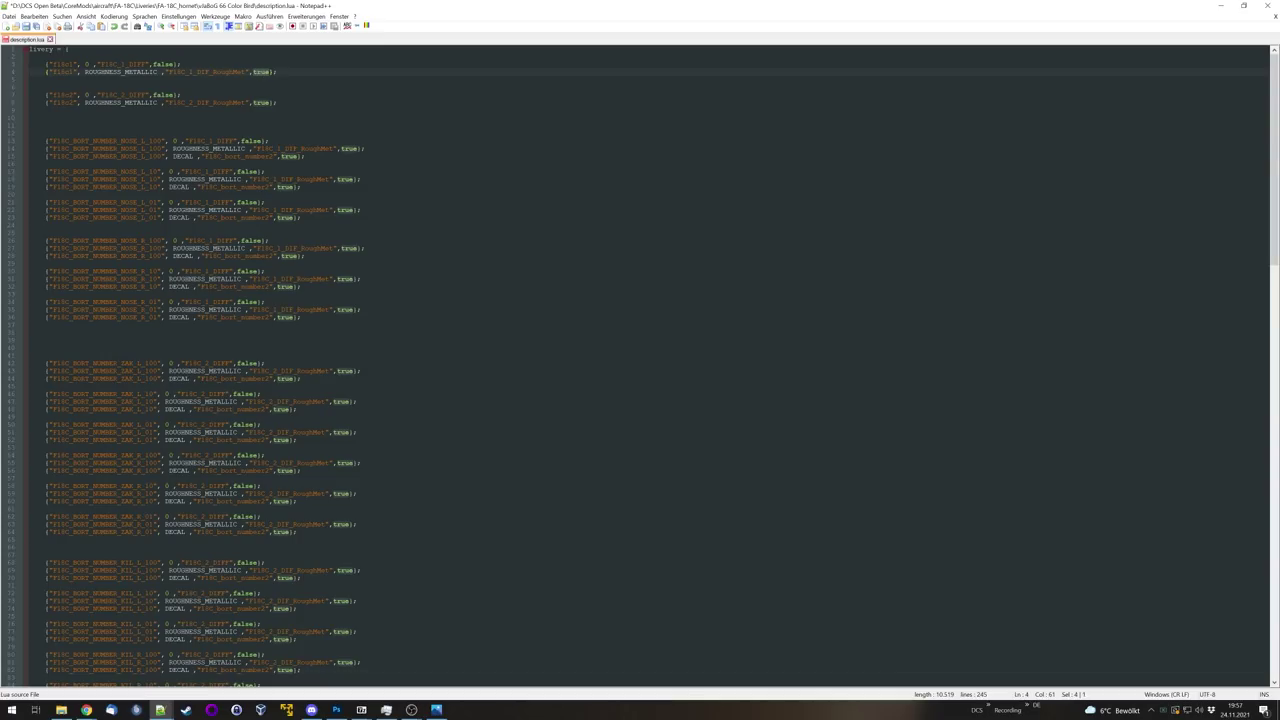
{"action": "double_click", "coordinate": [287, 379]}
{"action": "double_click", "coordinate": [123, 95]}
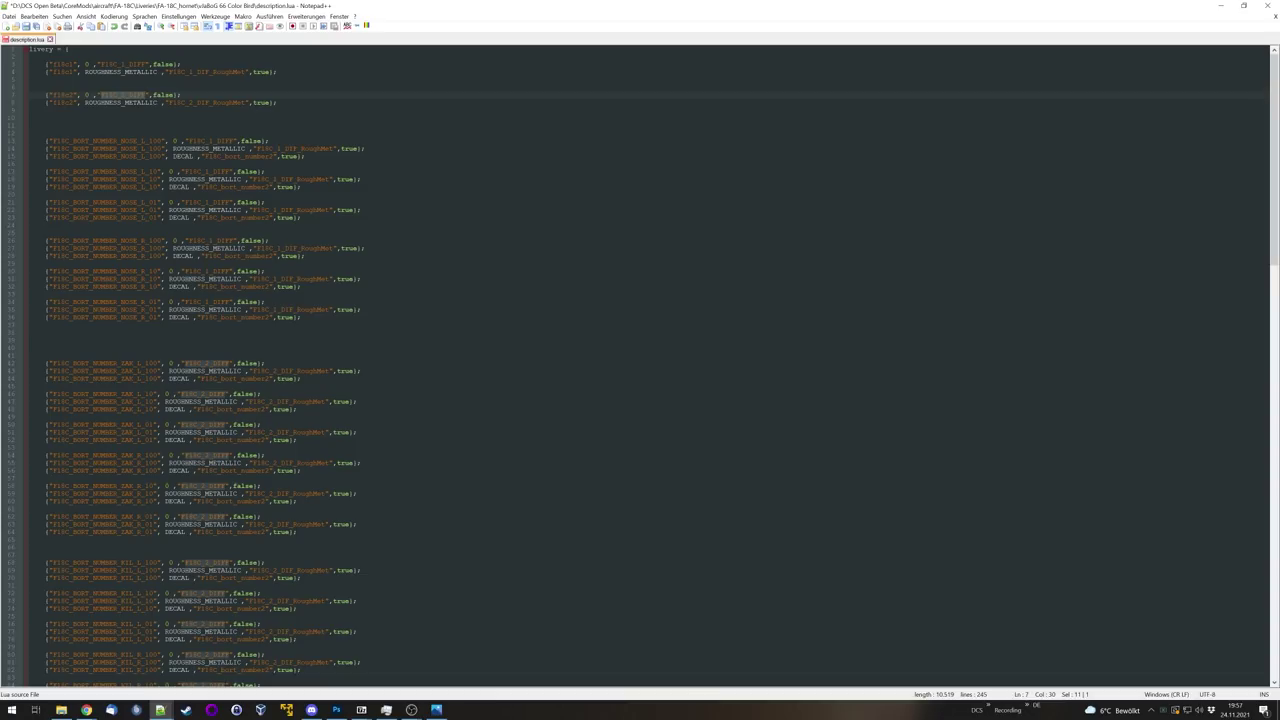
{"action": "key", "text": "ctrl+s"}
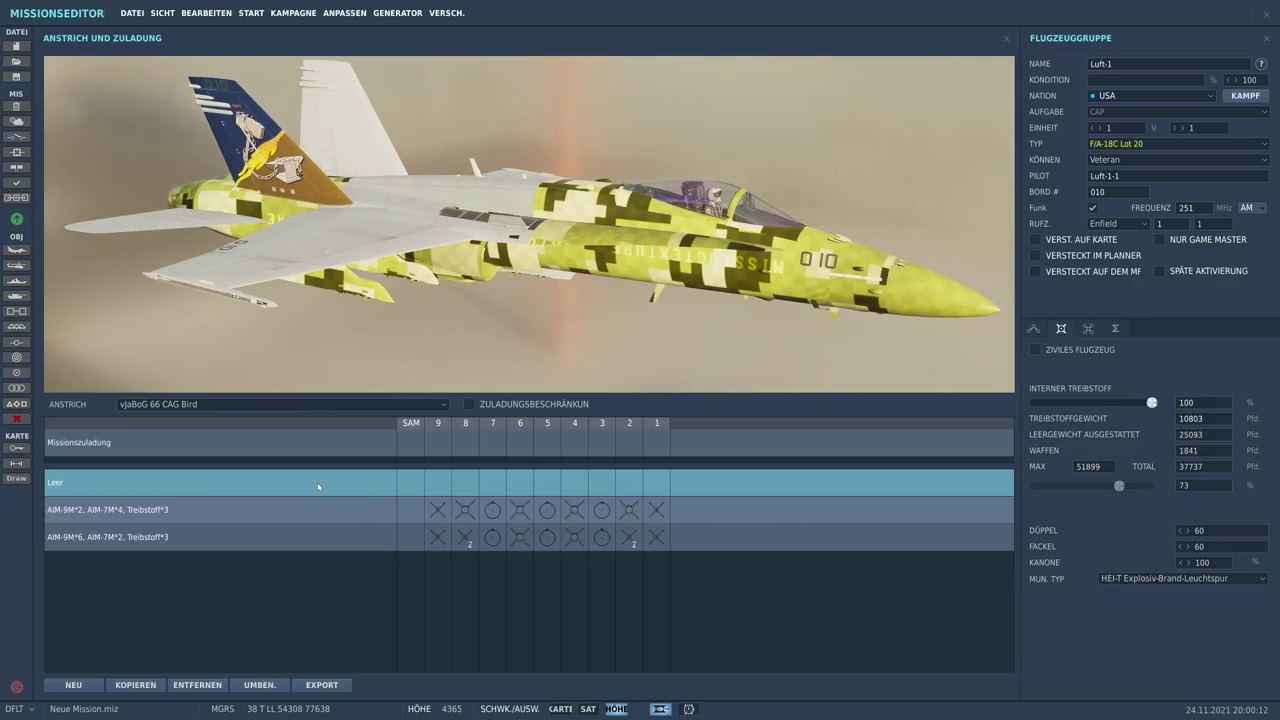
Step: In the DCS World mission editor, rotate the F/A-18C Lot 20 preview to inspect the vJaBoG 66 CAG Bird livery
{"action": "left_click_drag", "start_coordinate": [376, 319], "coordinate": [817, 210]}
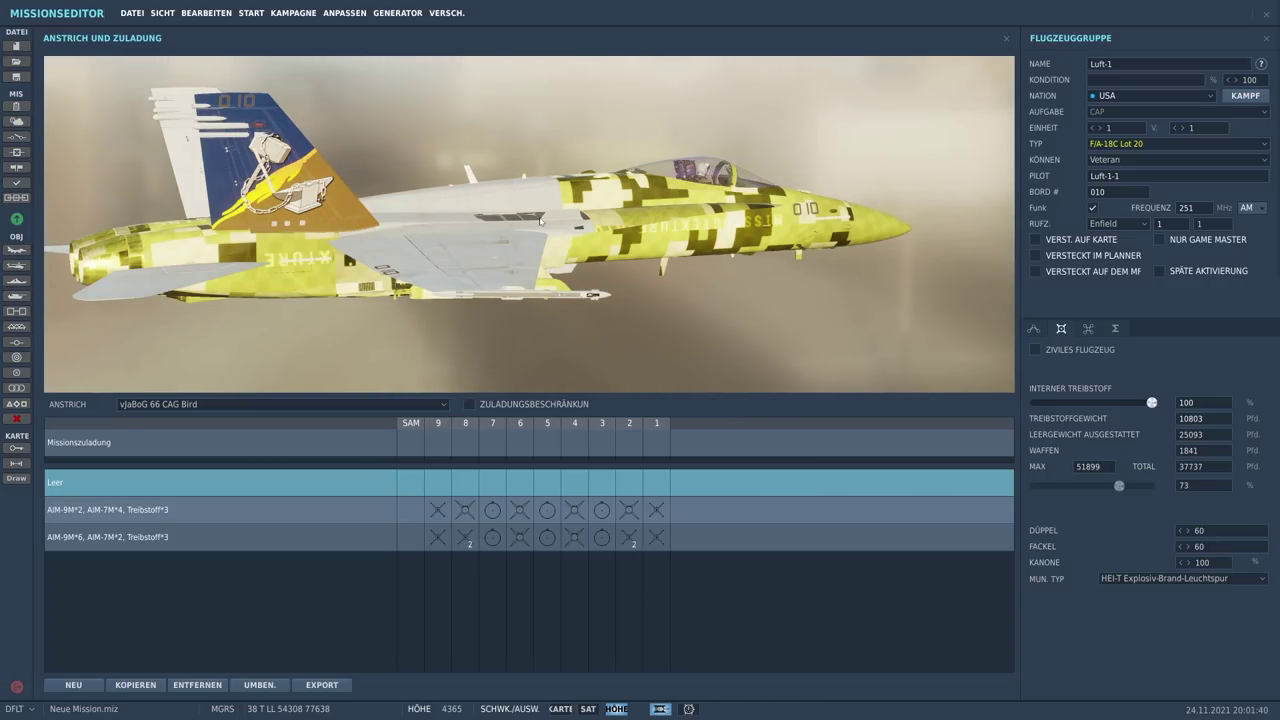
Step: Switch to File Explorer, open the bin folder of DCS Open Beta, and launch ModelViewer2.exe
{"action": "key", "text": "alt+Tab"}
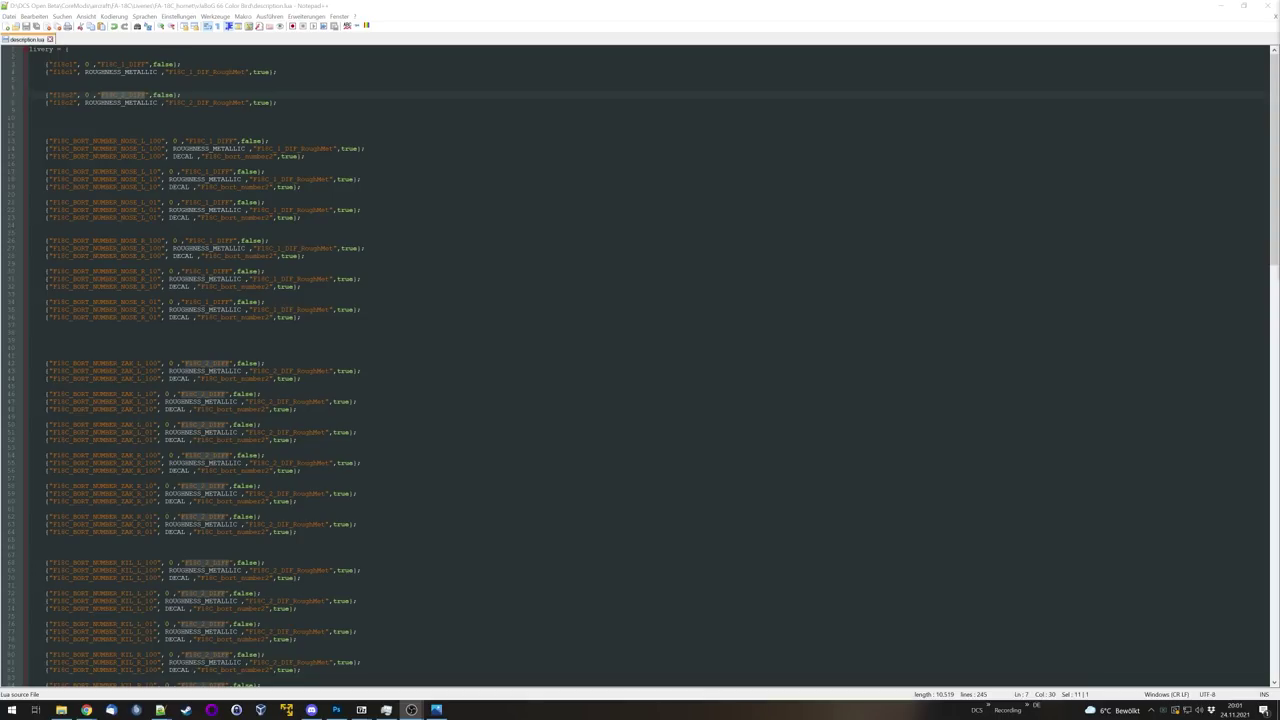
{"action": "key", "text": "alt+Tab"}
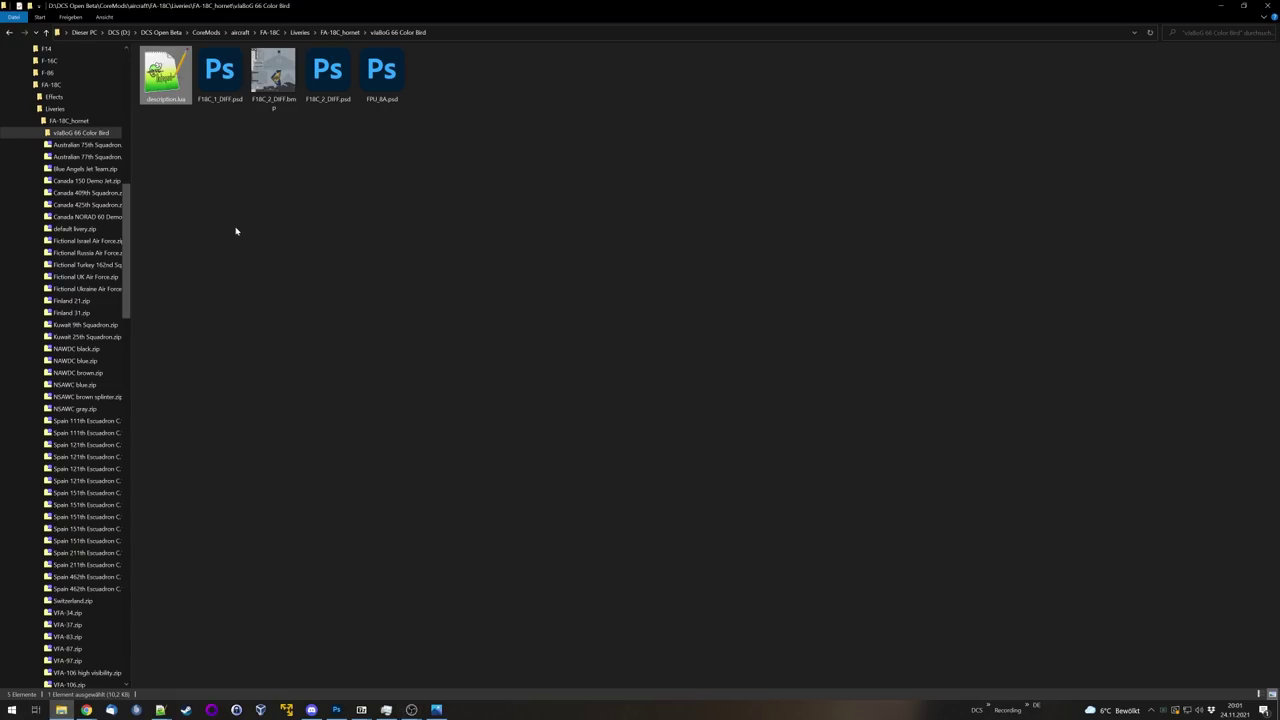
{"action": "scroll", "coordinate": [65, 237], "scroll_direction": "up", "scroll_amount": 6}
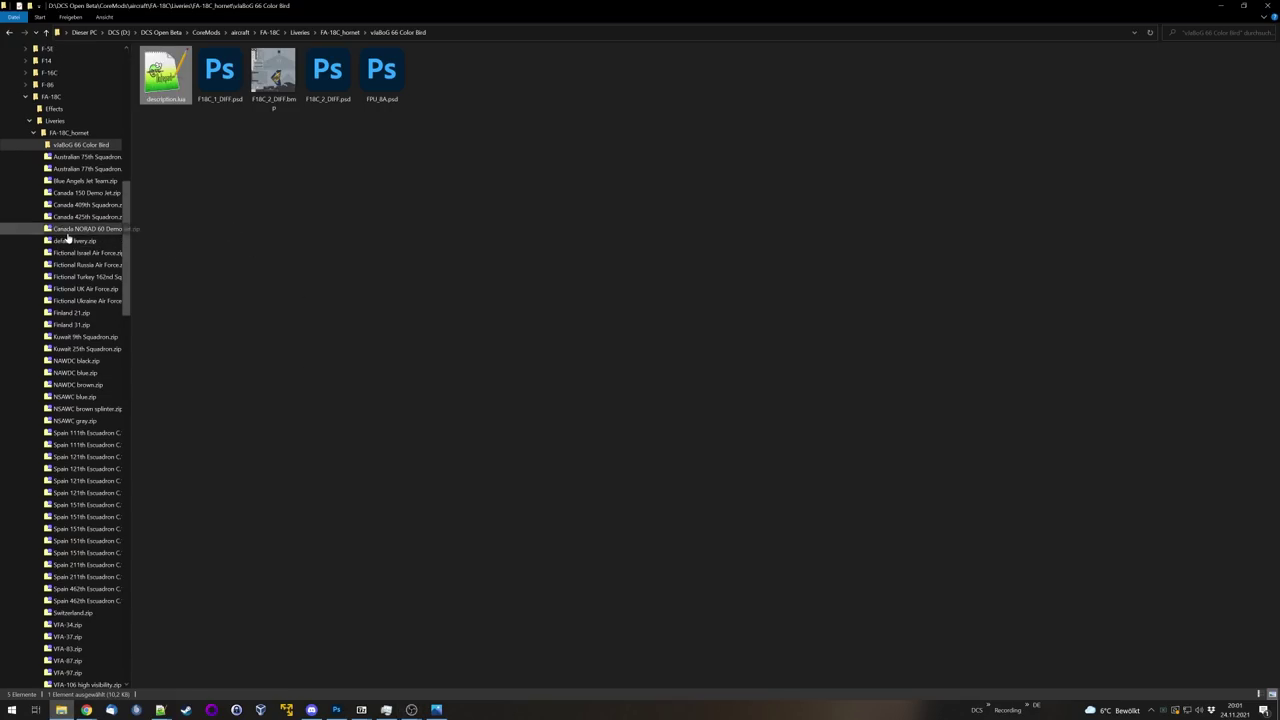
{"action": "scroll", "coordinate": [67, 237], "scroll_direction": "down", "scroll_amount": 1}
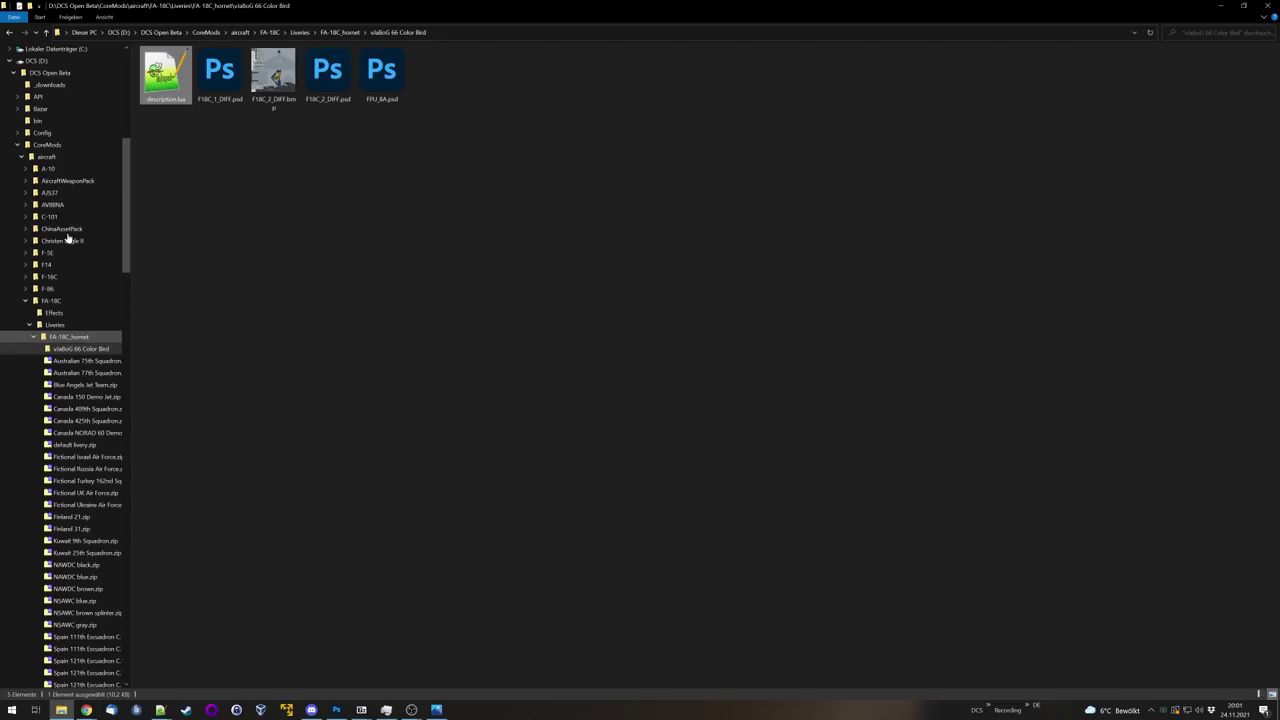
{"action": "scroll", "coordinate": [67, 237], "scroll_direction": "down", "scroll_amount": 1}
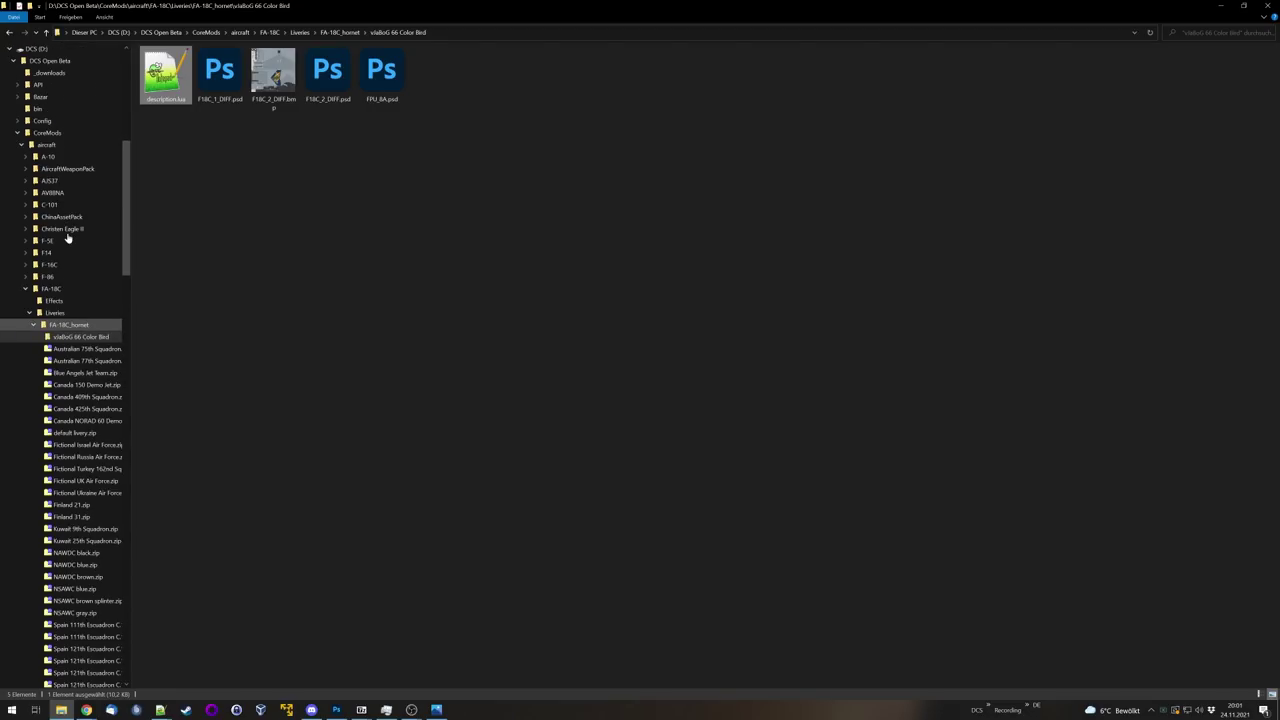
{"action": "left_click", "coordinate": [38, 109]}
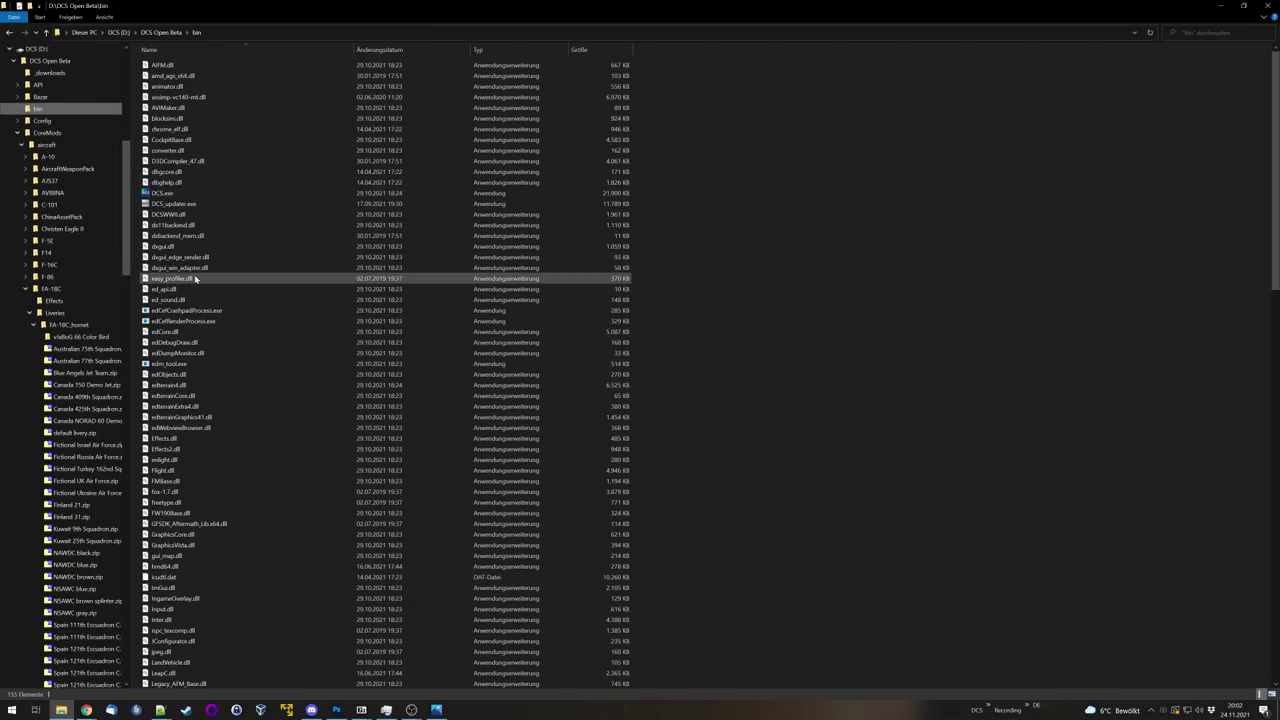
{"action": "scroll", "coordinate": [170, 380], "scroll_direction": "down", "scroll_amount": 15}
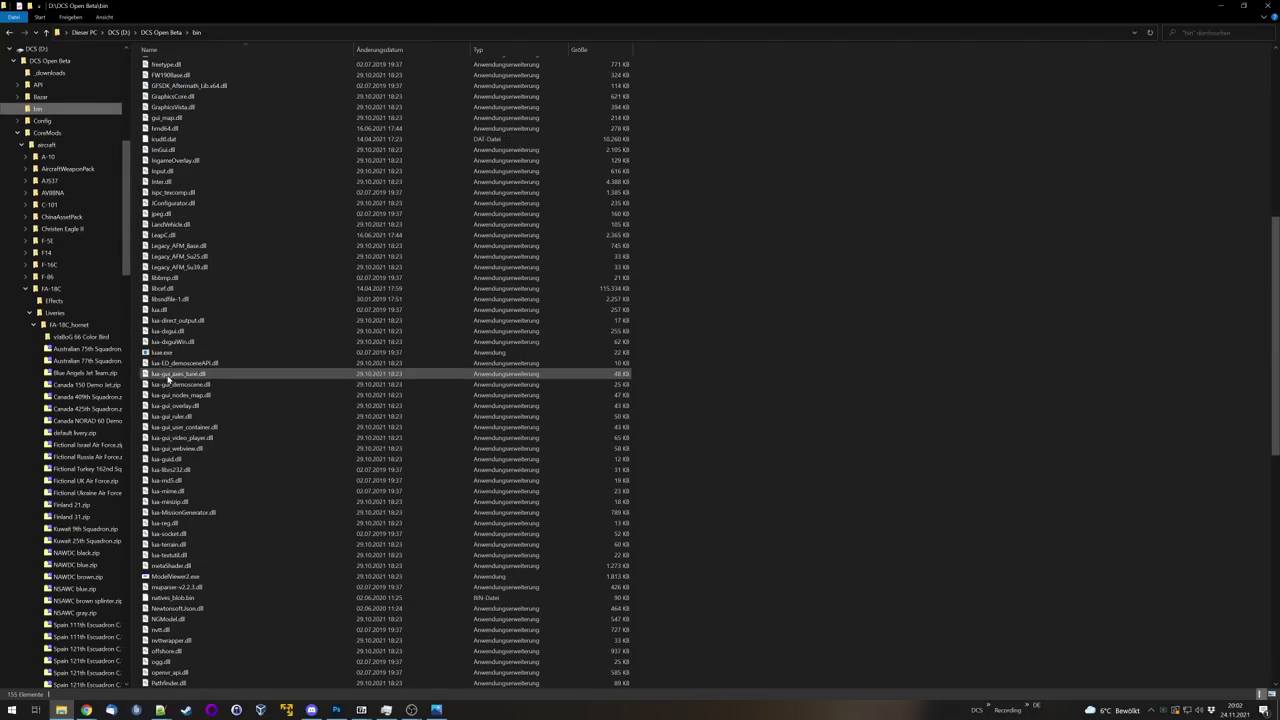
{"action": "left_click", "coordinate": [186, 482]}
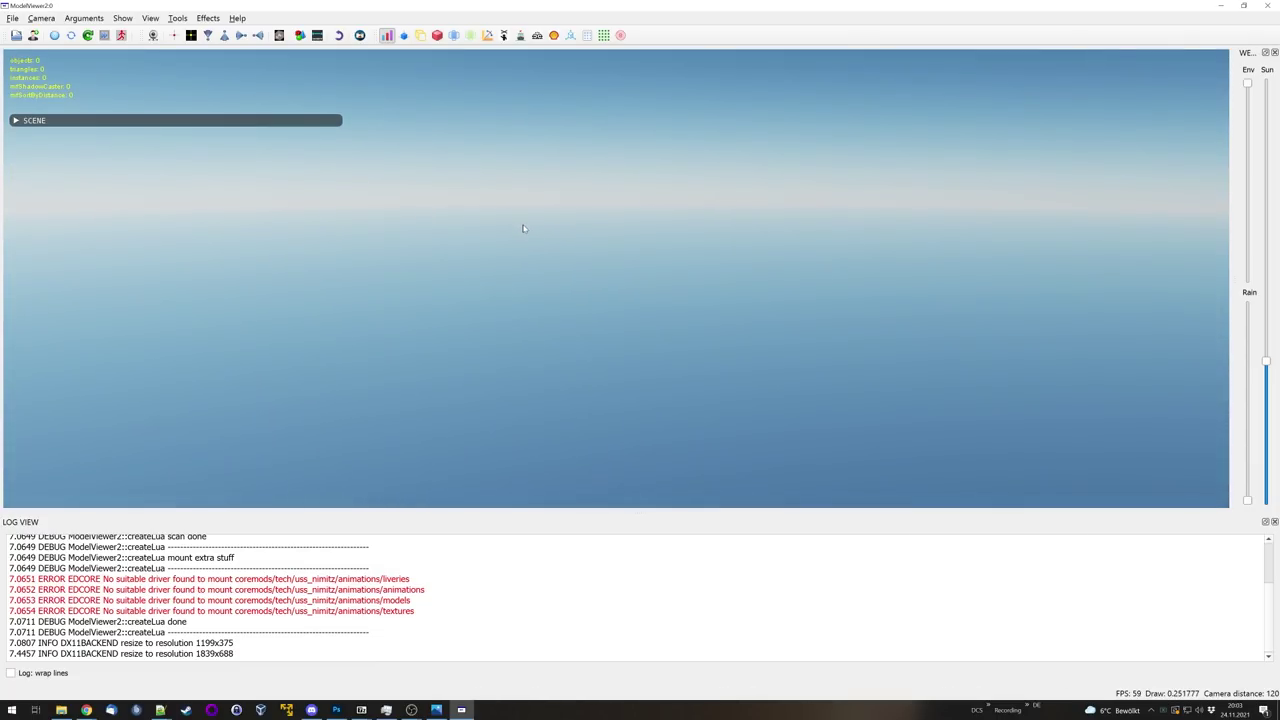
Step: Load the AJS37.EDM model from the CoreMods\aircraft\AJS37\Shapes folder
{"action": "left_click", "coordinate": [12, 19]}
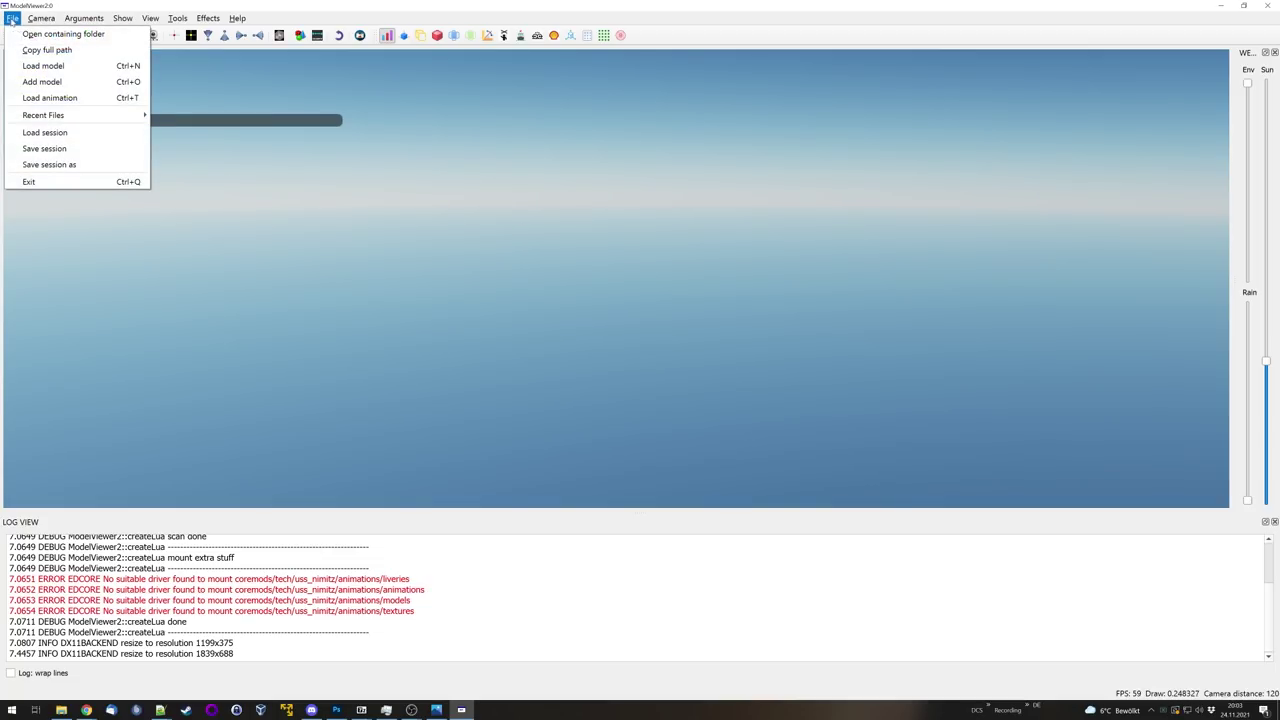
{"action": "left_click", "coordinate": [57, 66]}
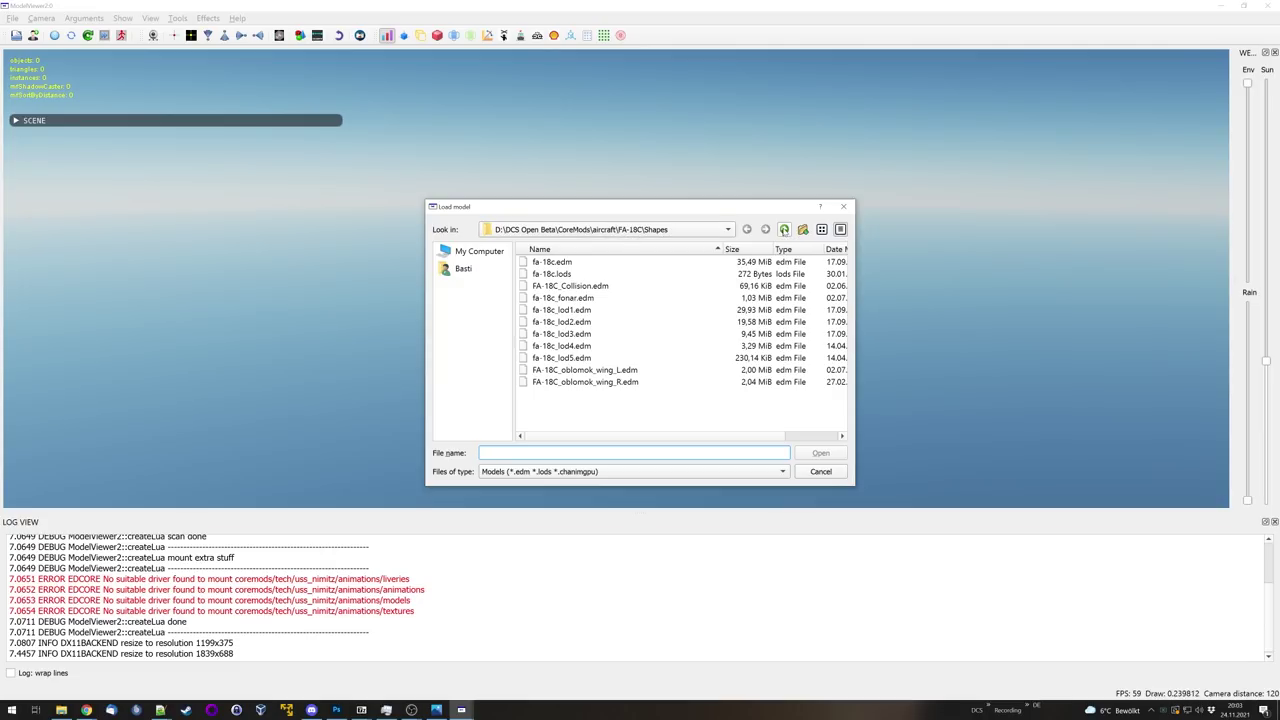
{"action": "left_click", "coordinate": [784, 229]}
{"action": "left_click", "coordinate": [784, 229]}
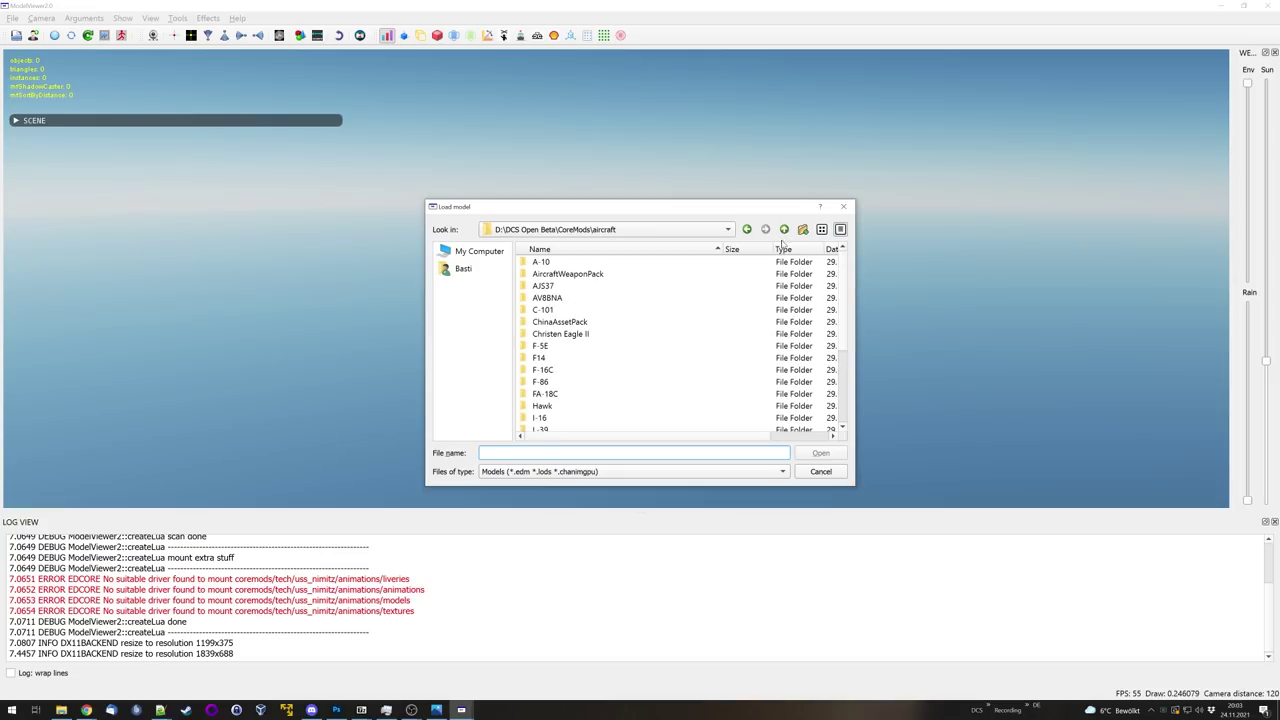
{"action": "double_click", "coordinate": [547, 286]}
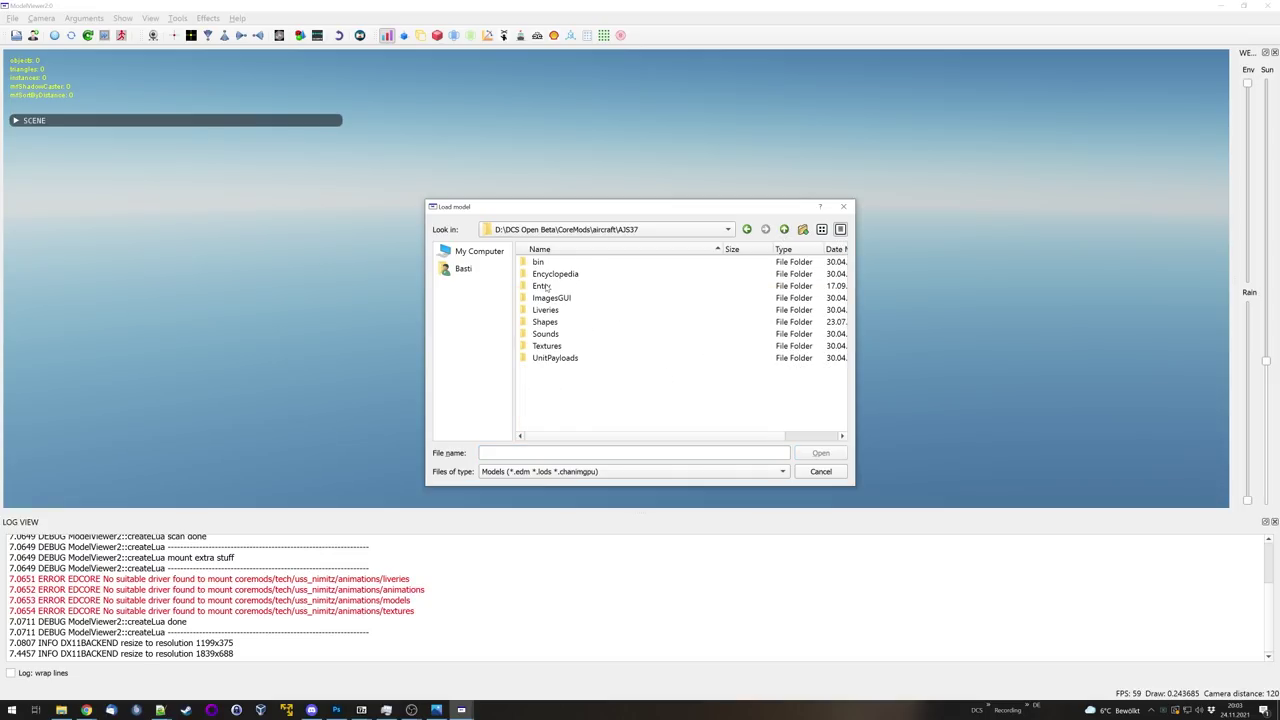
{"action": "double_click", "coordinate": [545, 322]}
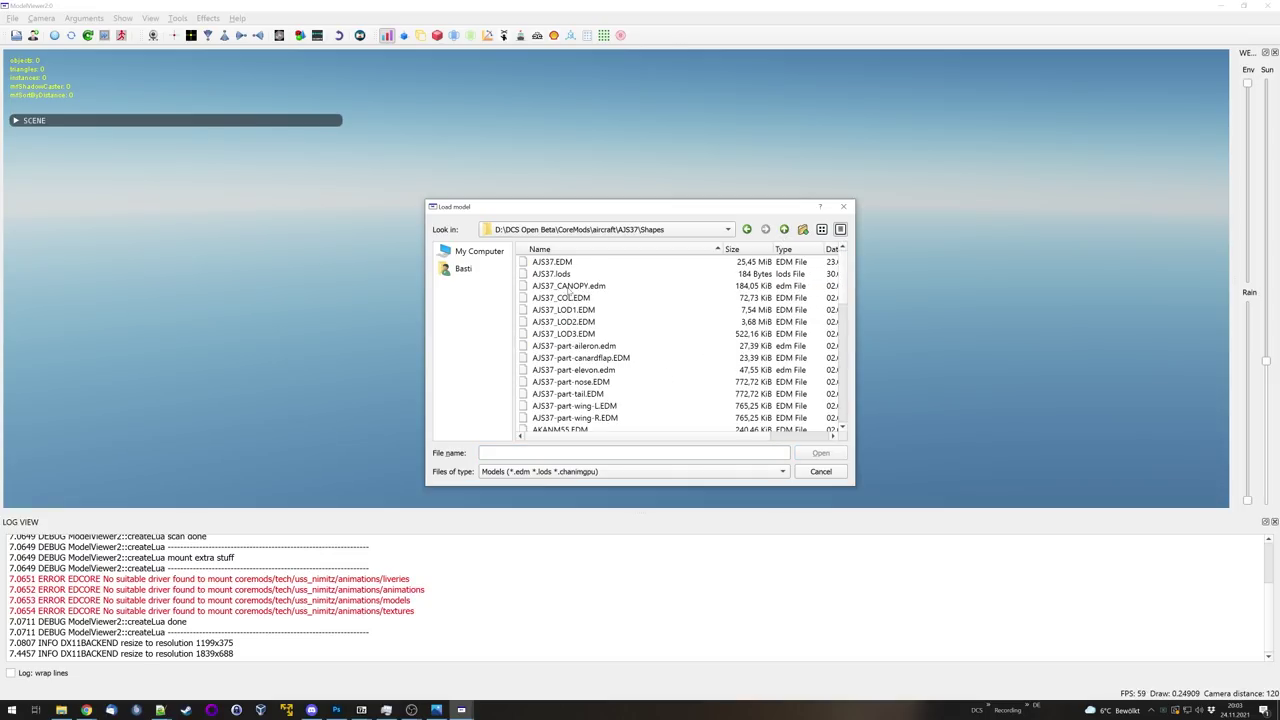
{"action": "left_click", "coordinate": [545, 264]}
{"action": "left_click", "coordinate": [816, 455]}
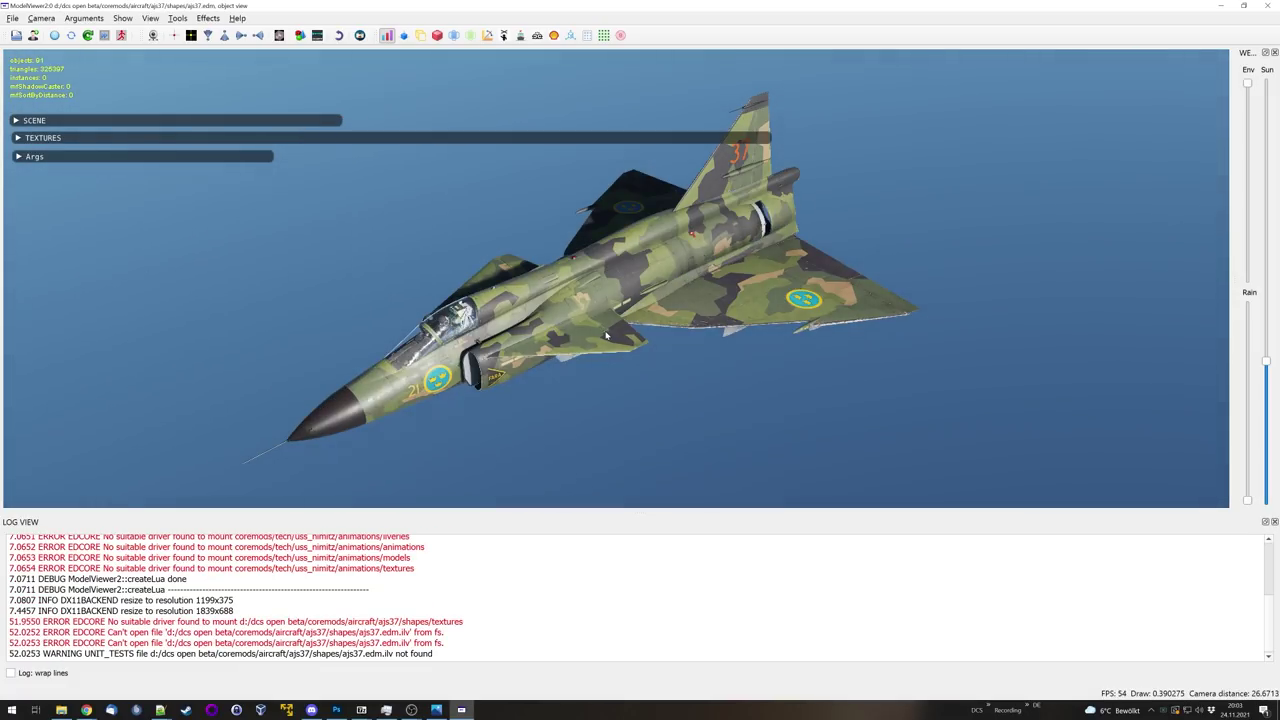
Step: Load the fa-18c.edm model from the CoreMods\aircraft\FA-18C\Shapes folder
{"action": "left_click", "coordinate": [14, 18]}
{"action": "left_click", "coordinate": [45, 63]}
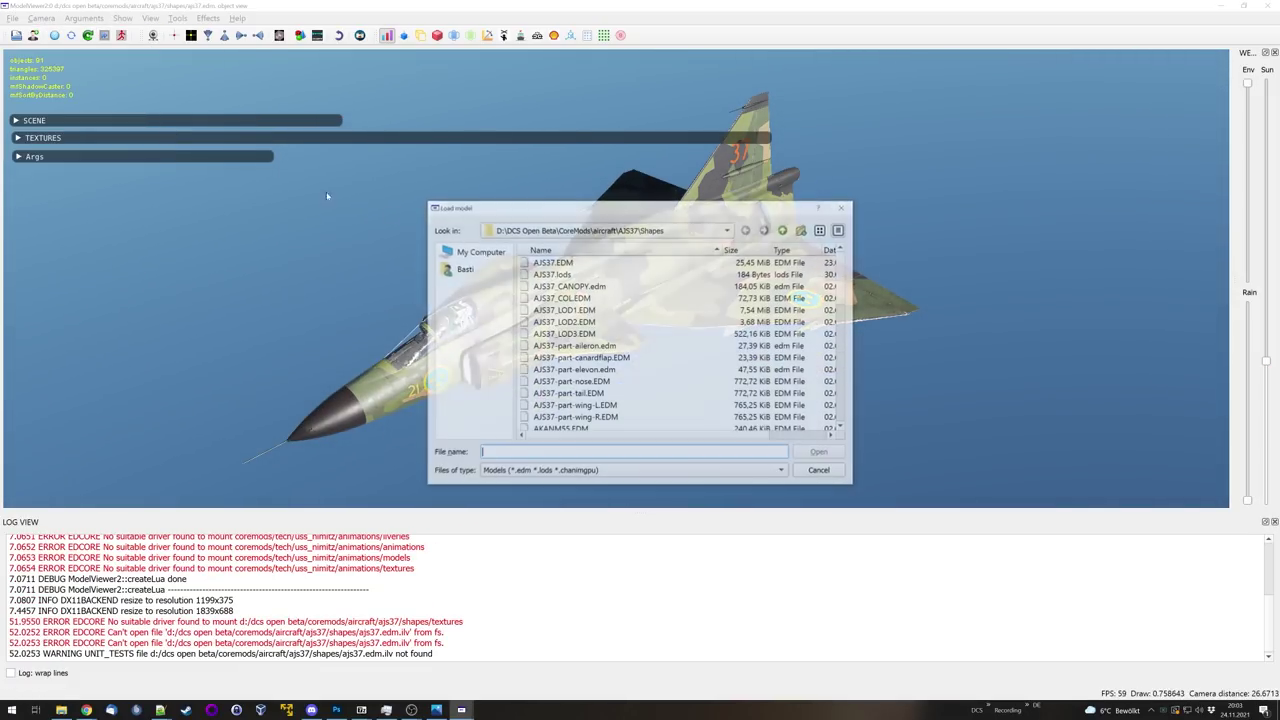
{"action": "left_click", "coordinate": [783, 230]}
{"action": "left_click", "coordinate": [783, 230]}
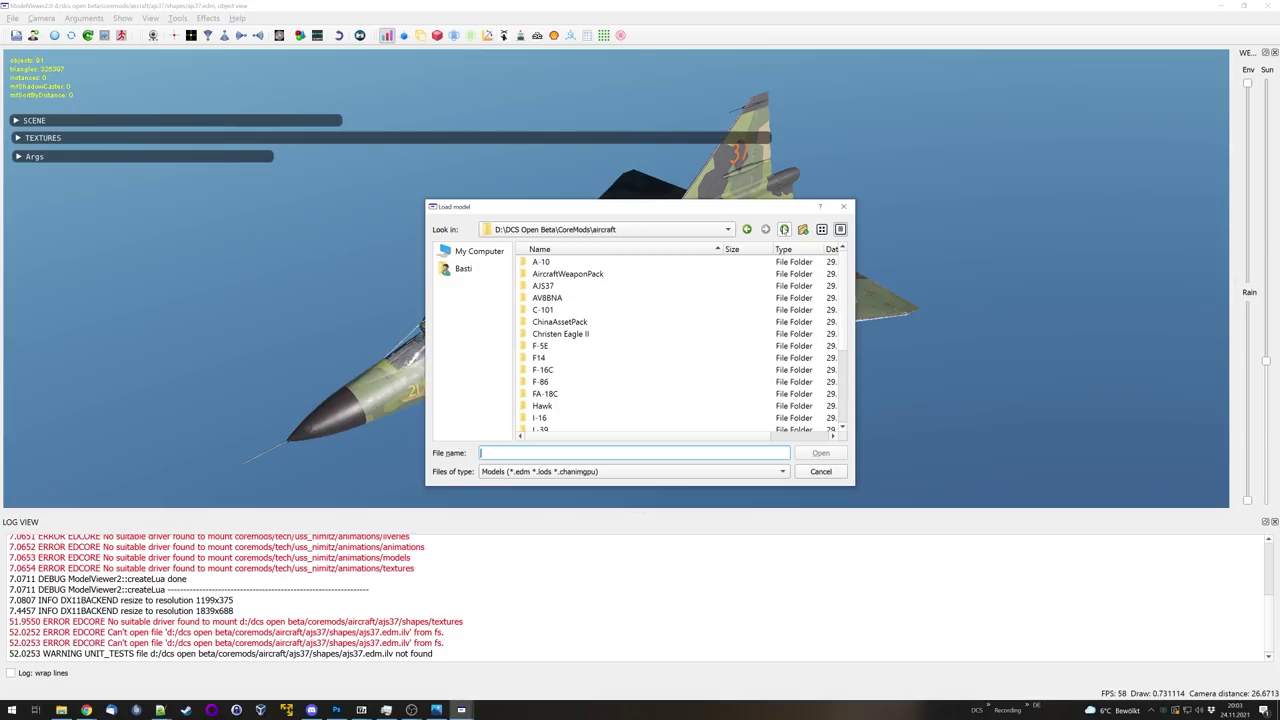
{"action": "double_click", "coordinate": [546, 396]}
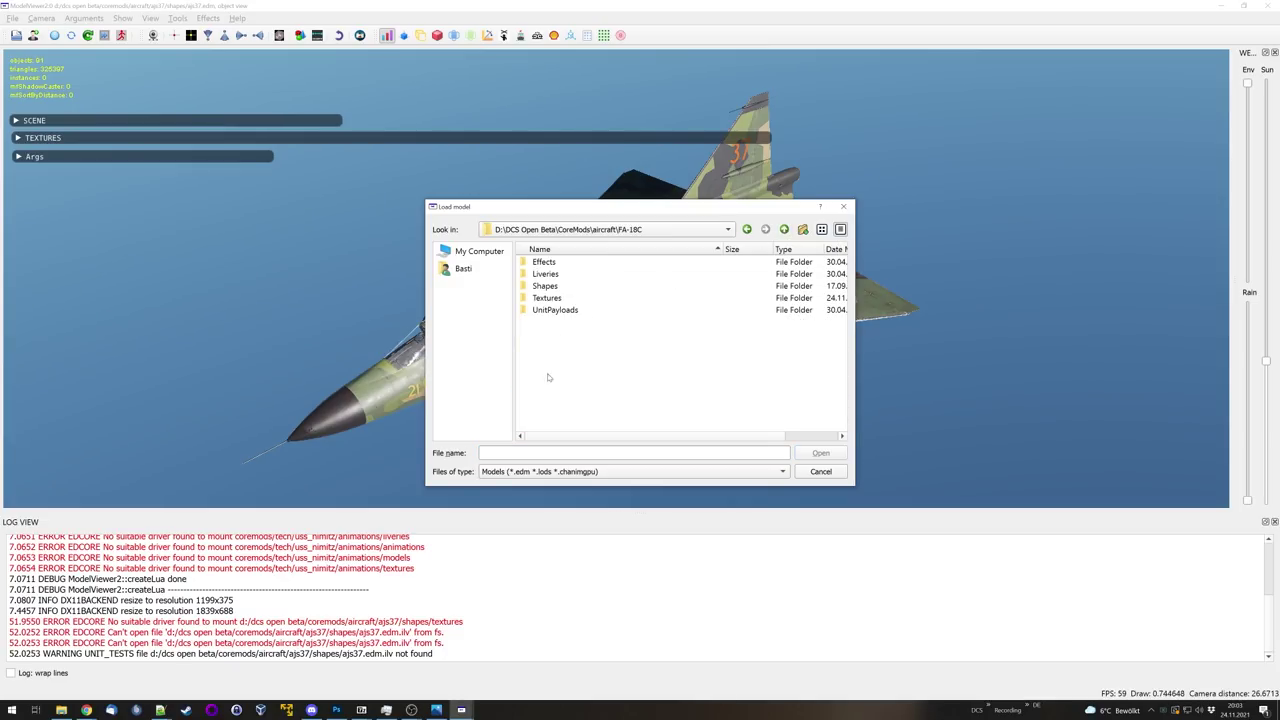
{"action": "double_click", "coordinate": [550, 287]}
{"action": "double_click", "coordinate": [551, 264]}
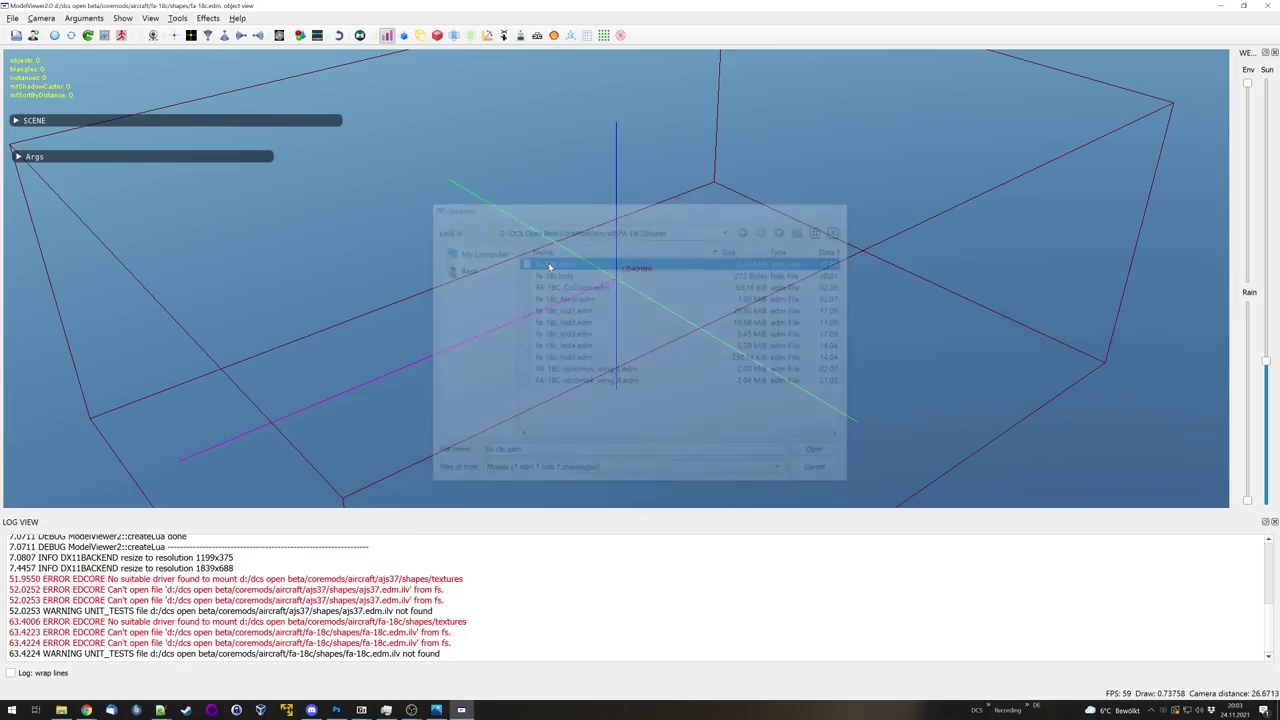
{"action": "mouse_move", "coordinate": [577, 328]}
{"action": "left_mouse_down"}
{"action": "mouse_move", "coordinate": [620, 300]}
{"action": "mouse_move", "coordinate": [569, 232]}
{"action": "mouse_move", "coordinate": [710, 151]}
{"action": "mouse_move", "coordinate": [665, 128]}
{"action": "mouse_move", "coordinate": [594, 205]}
{"action": "mouse_move", "coordinate": [598, 276]}
{"action": "mouse_move", "coordinate": [327, 160]}
{"action": "left_mouse_up"}
{"action": "scroll", "coordinate": [594, 207], "scroll_direction": "down", "scroll_amount": 3}
{"action": "scroll", "coordinate": [593, 248], "scroll_direction": "up", "scroll_amount": 2}
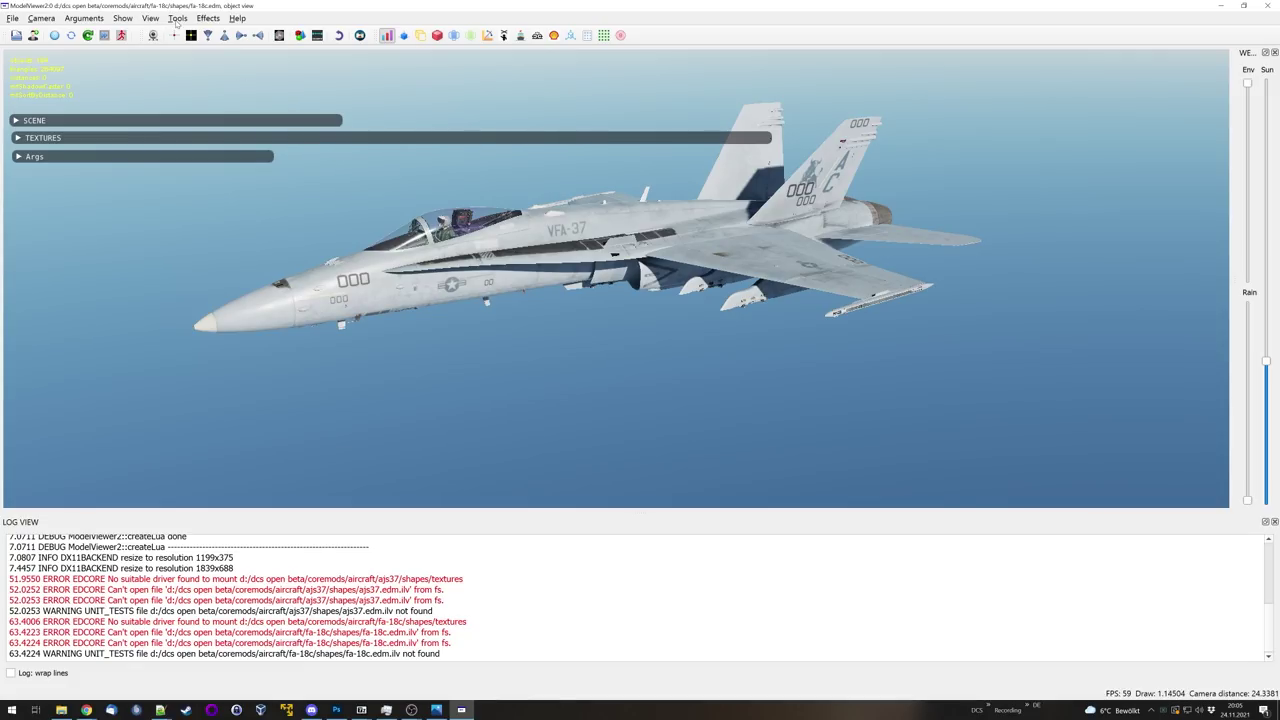
Step: Open the Liveries tool for the loaded Hornet model and reposition its window over the view
{"action": "left_click", "coordinate": [177, 19]}
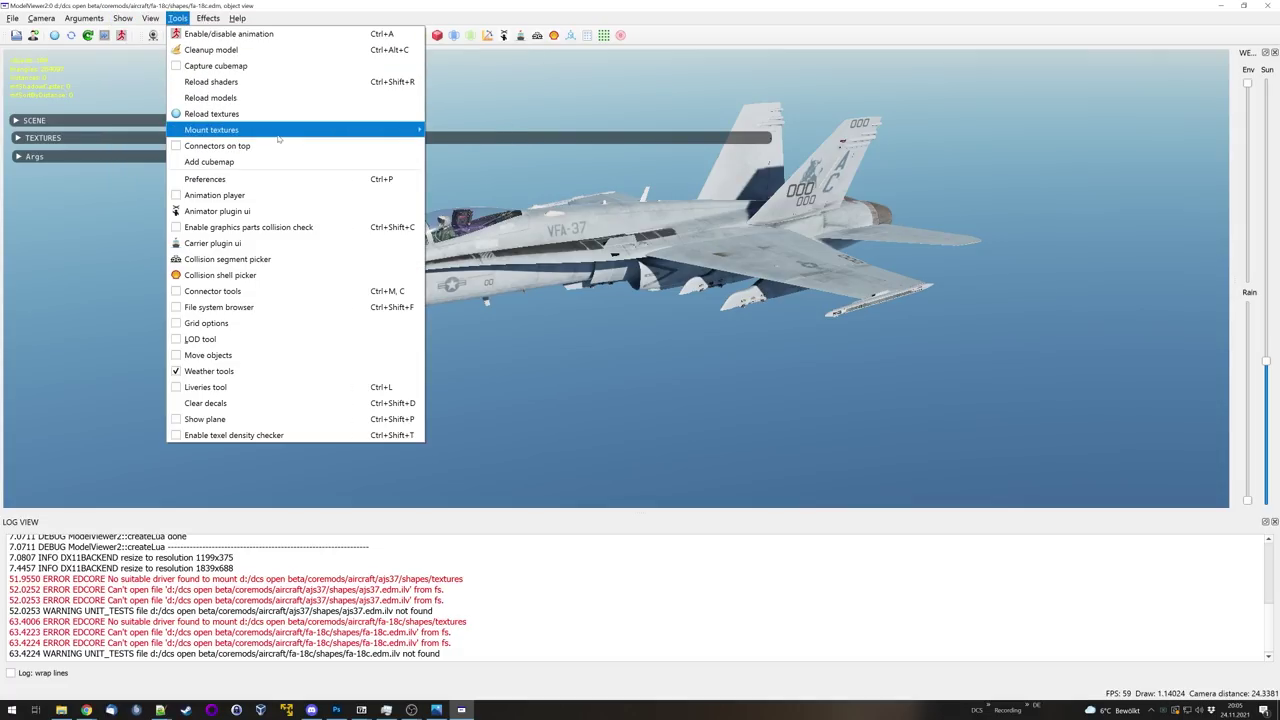
{"action": "mouse_move", "coordinate": [281, 138]}
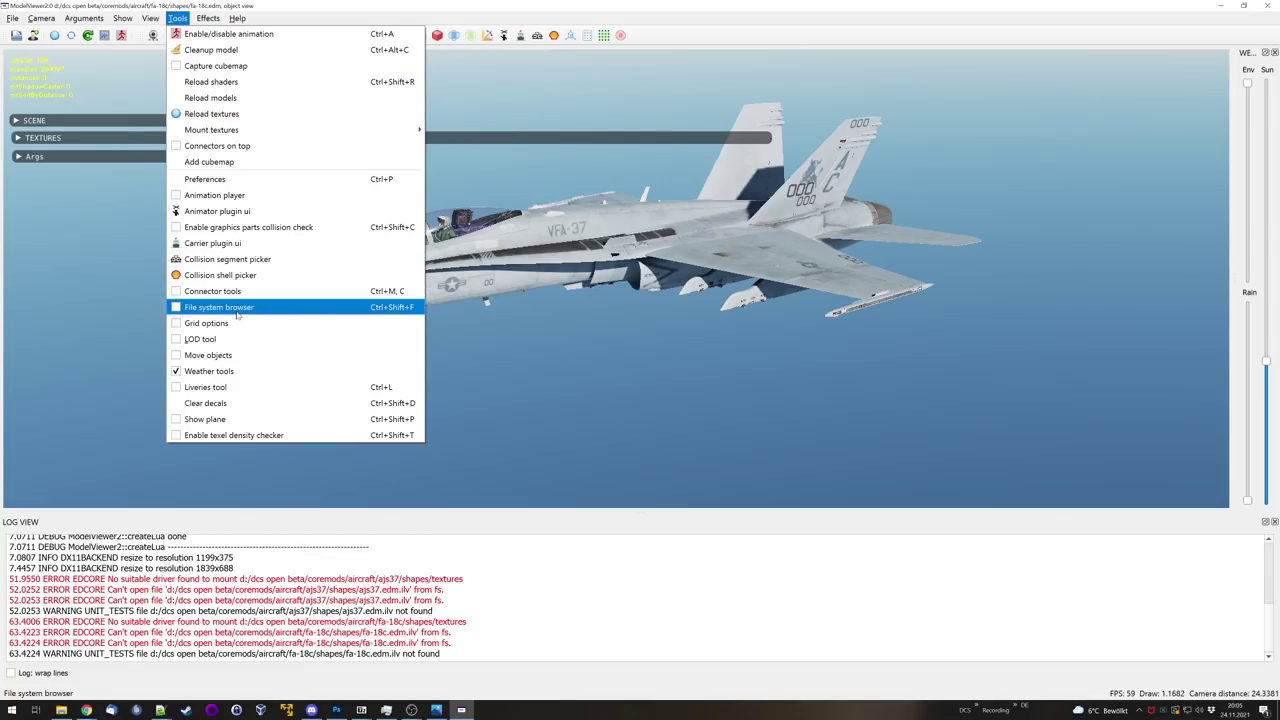
{"action": "left_click", "coordinate": [205, 388]}
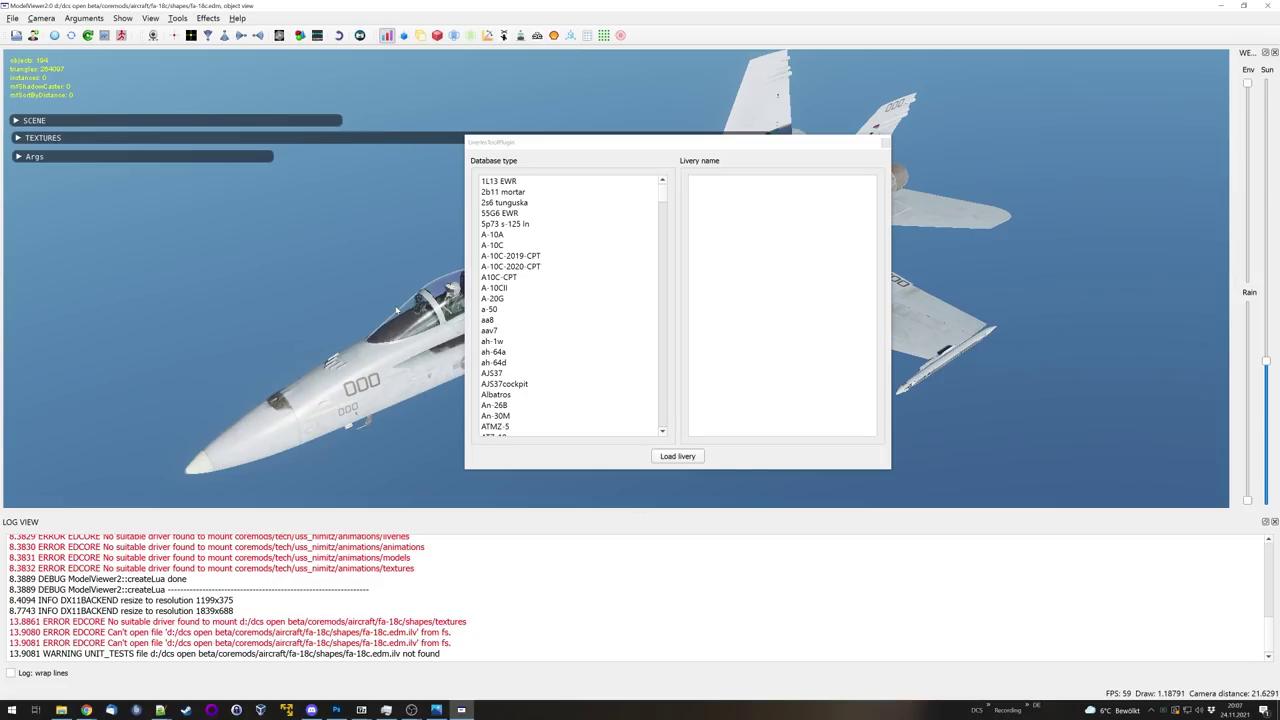
{"action": "left_click_drag", "start_coordinate": [502, 146], "coordinate": [410, 134]}
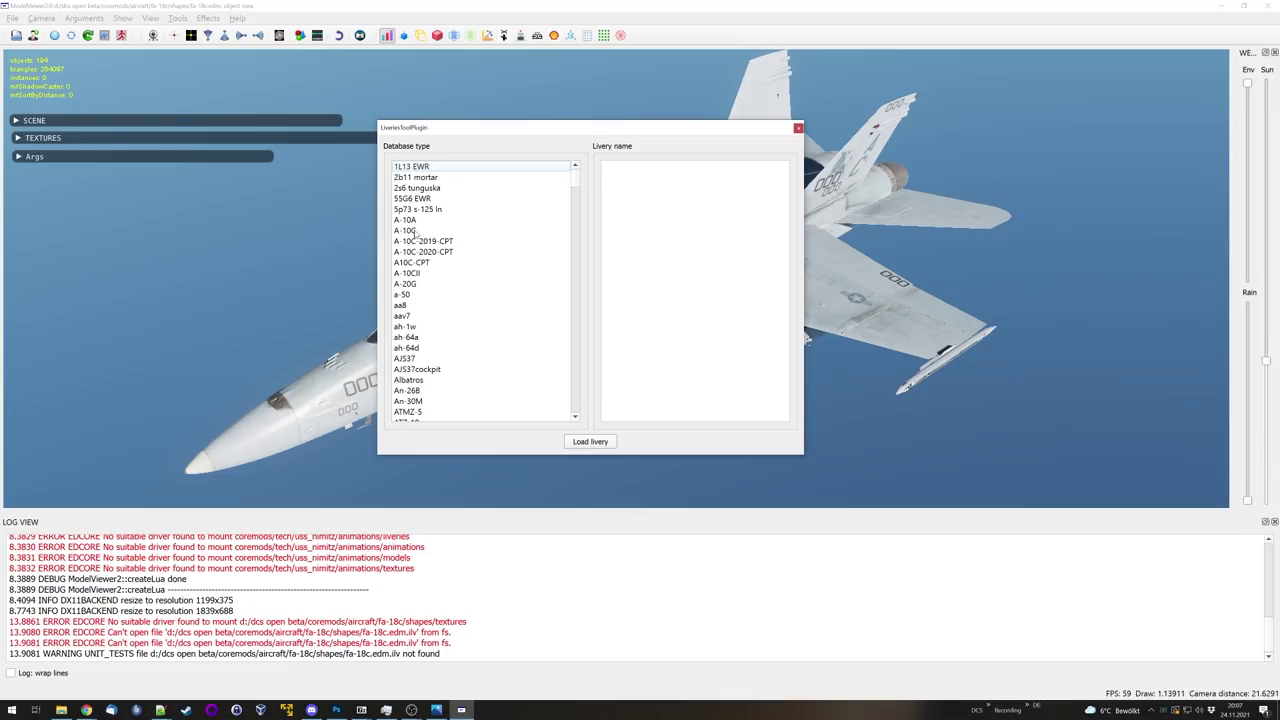
Step: Choose the A-10C database type and look through its list of available liveries
{"action": "left_click", "coordinate": [411, 231]}
{"action": "scroll", "coordinate": [657, 245], "scroll_direction": "down", "scroll_amount": 6}
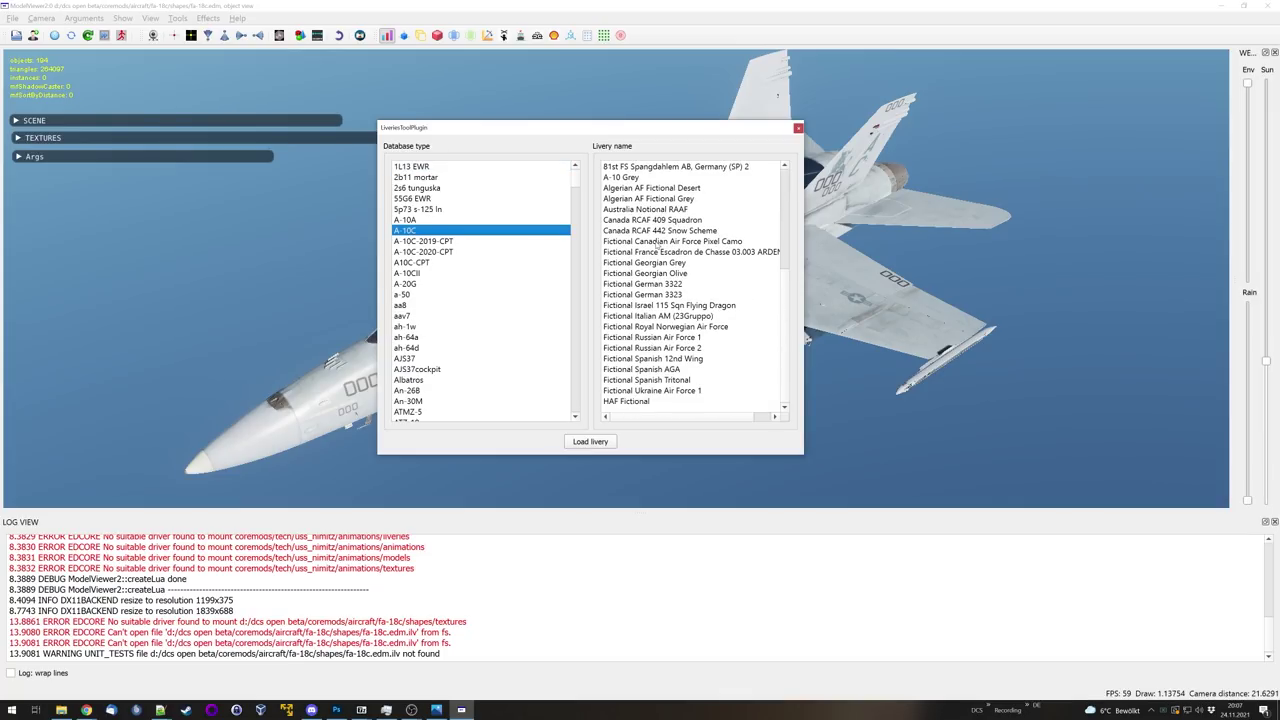
{"action": "scroll", "coordinate": [657, 245], "scroll_direction": "up", "scroll_amount": 6}
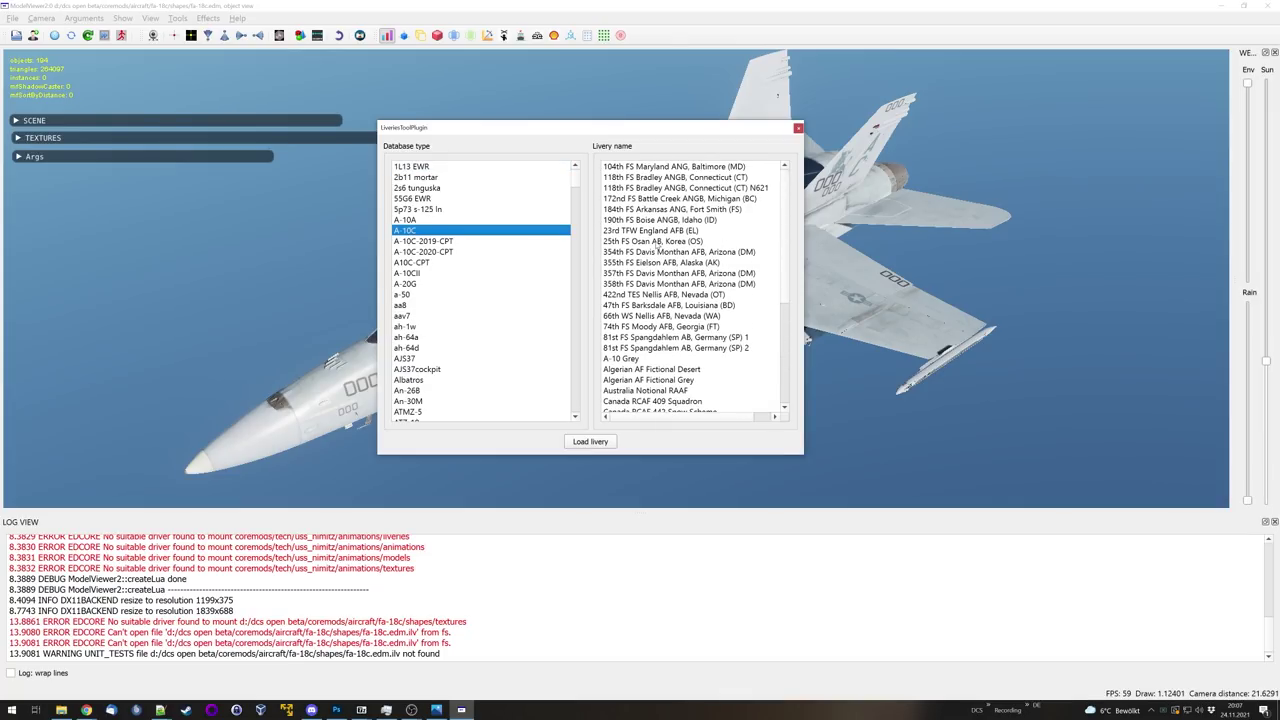
{"action": "scroll", "coordinate": [657, 245], "scroll_direction": "down", "scroll_amount": 6}
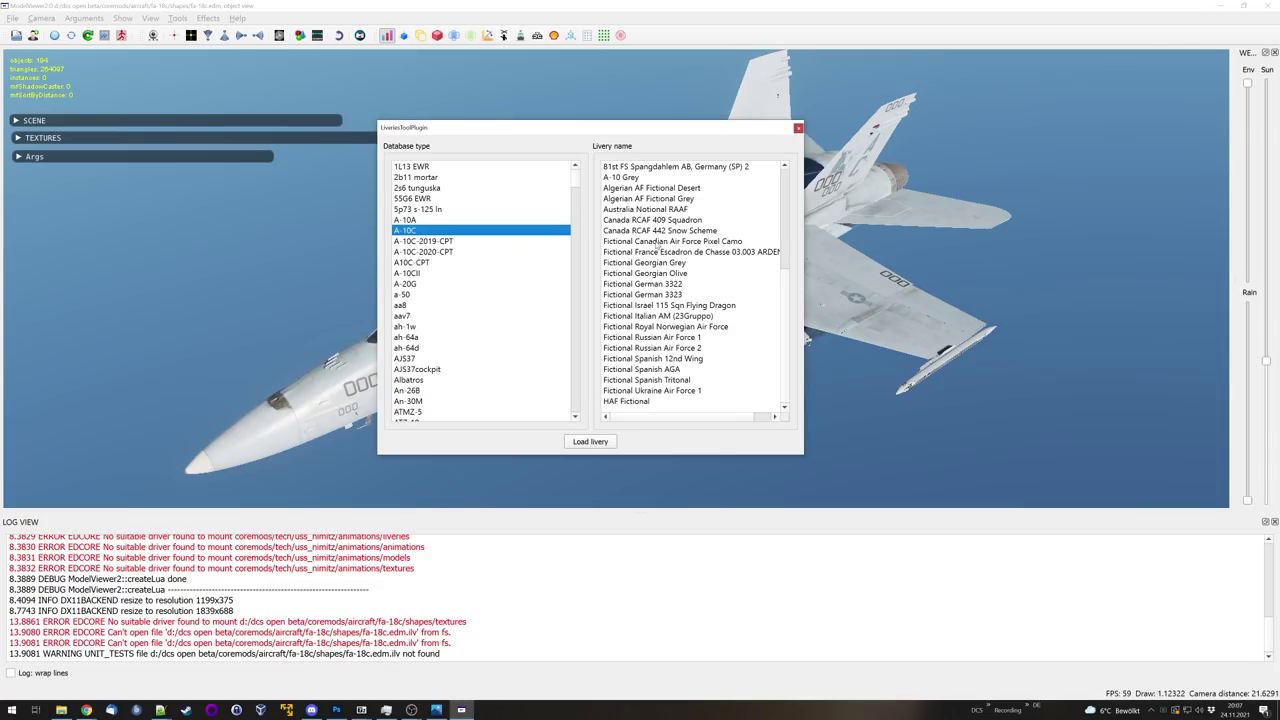
Step: Check the f_a-18c database type, and select FA-18C_hornet as the aircraft whose liveries are listed
{"action": "scroll", "coordinate": [446, 271], "scroll_direction": "down", "scroll_amount": 2}
{"action": "scroll", "coordinate": [446, 270], "scroll_direction": "down", "scroll_amount": 20}
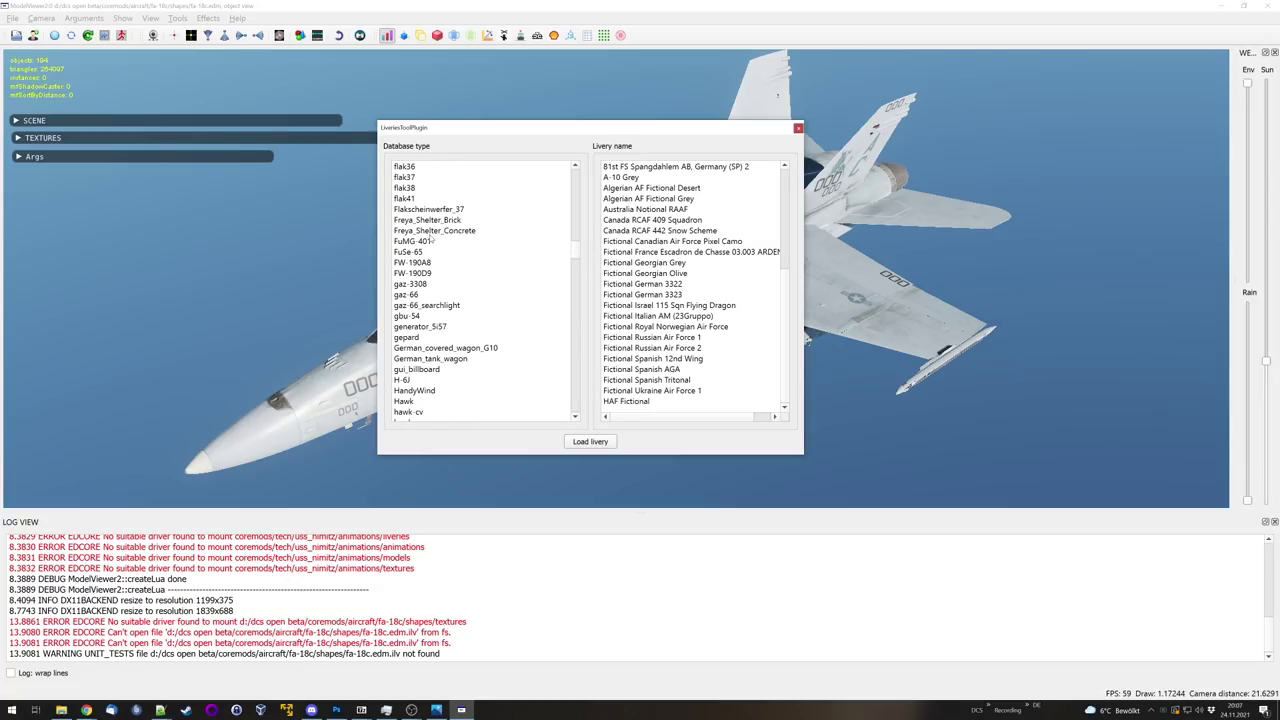
{"action": "scroll", "coordinate": [432, 240], "scroll_direction": "up", "scroll_amount": 5}
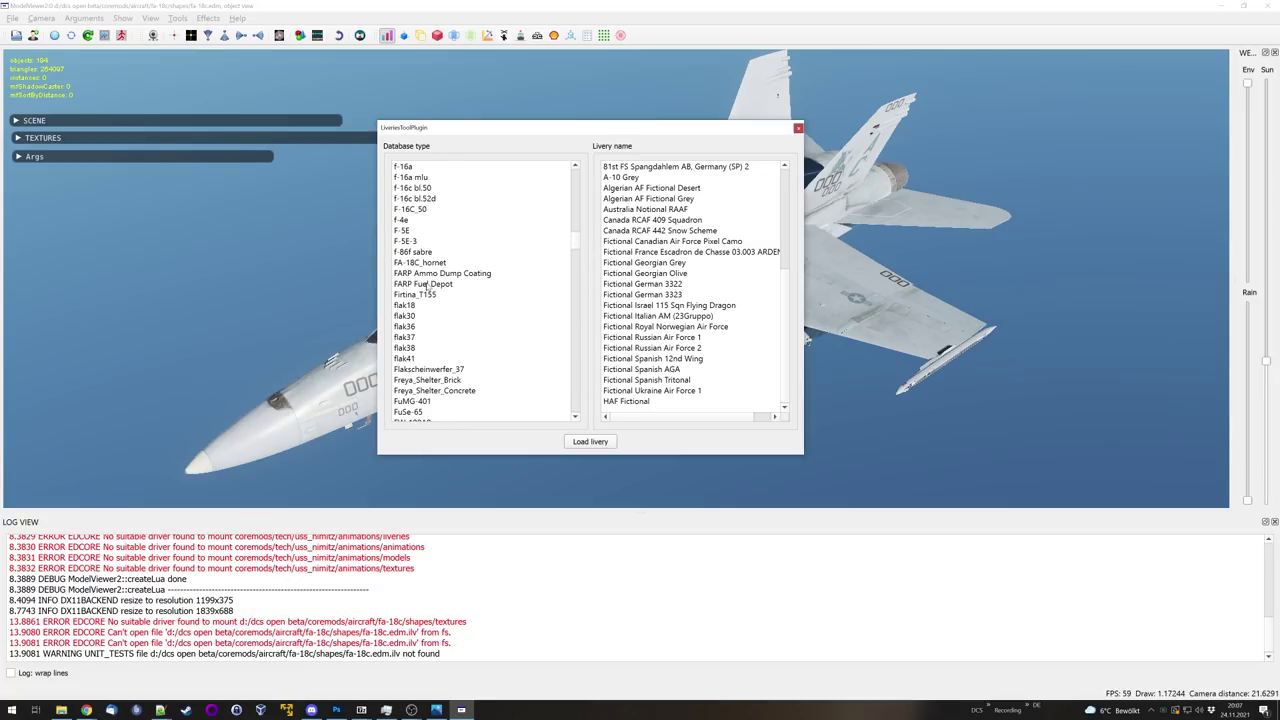
{"action": "scroll", "coordinate": [418, 245], "scroll_direction": "up", "scroll_amount": 2}
{"action": "scroll", "coordinate": [414, 308], "scroll_direction": "up", "scroll_amount": 3}
{"action": "left_click", "coordinate": [411, 220]}
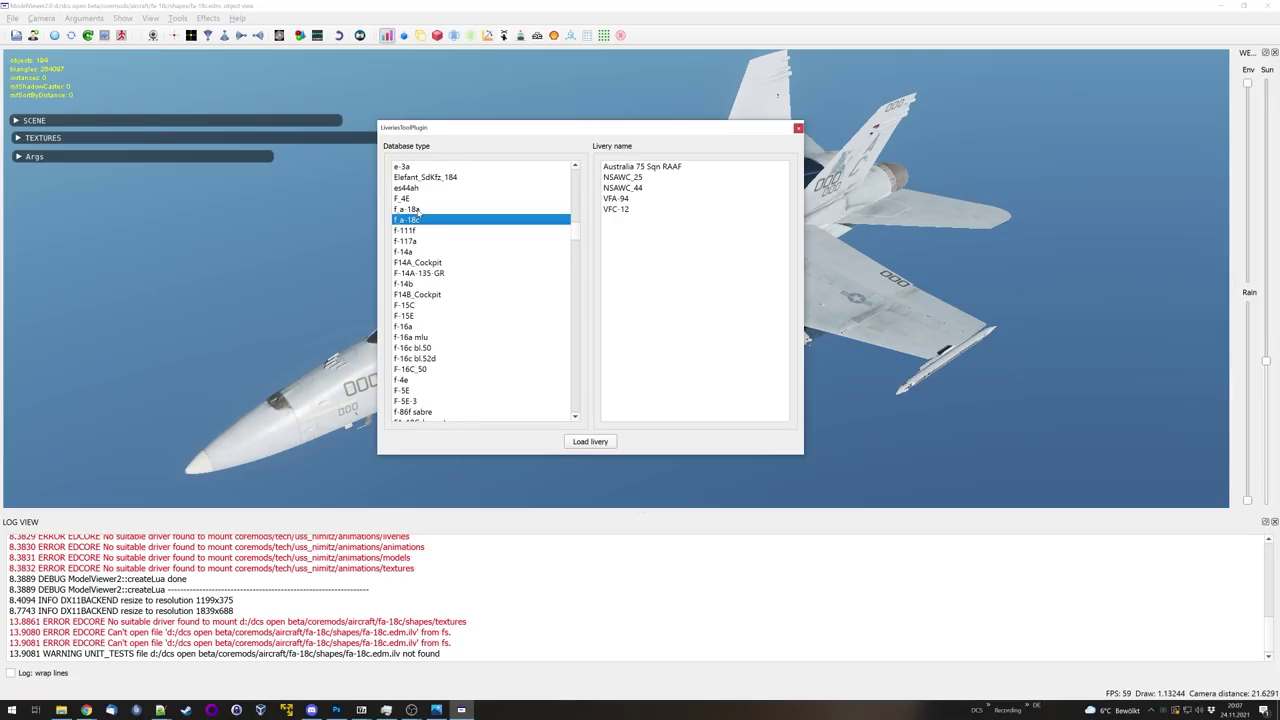
{"action": "scroll", "coordinate": [419, 218], "scroll_direction": "down", "scroll_amount": 2}
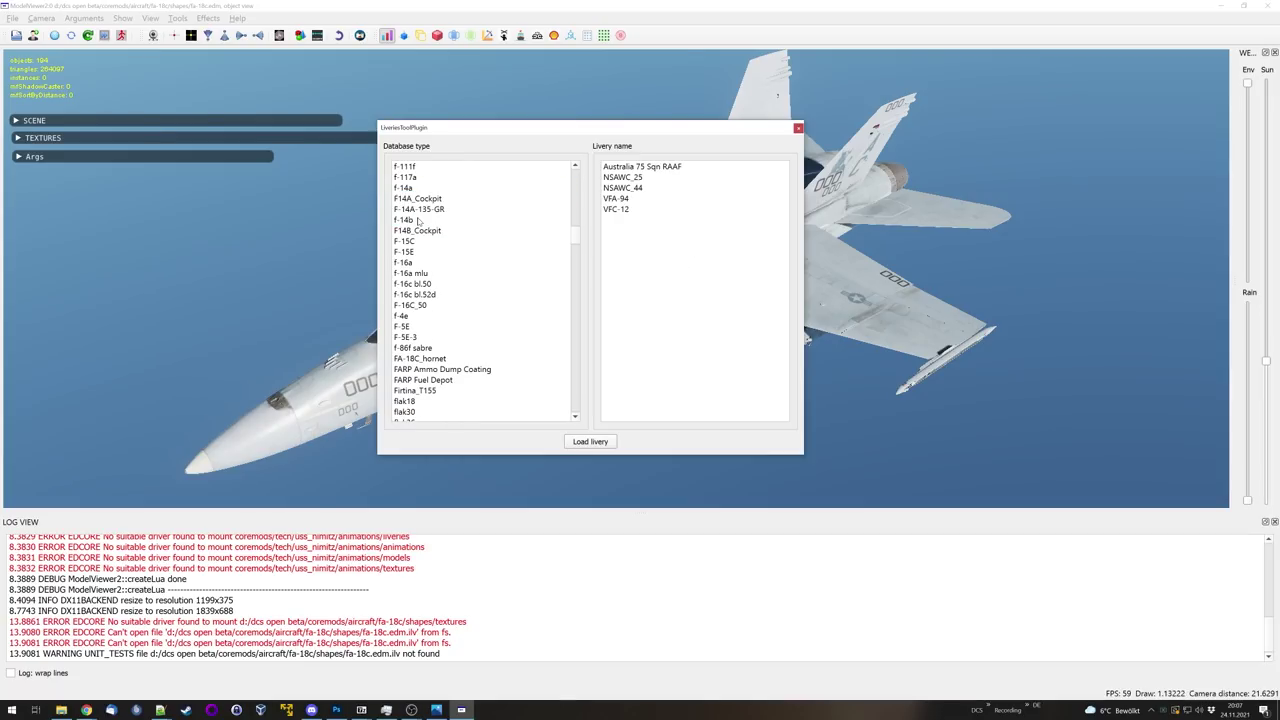
{"action": "left_click", "coordinate": [415, 360]}
Step: Load the vJaBoG 66 Color Bird livery onto the Hornet model and inspect the aircraft from the side
{"action": "scroll", "coordinate": [656, 254], "scroll_direction": "down", "scroll_amount": 10}
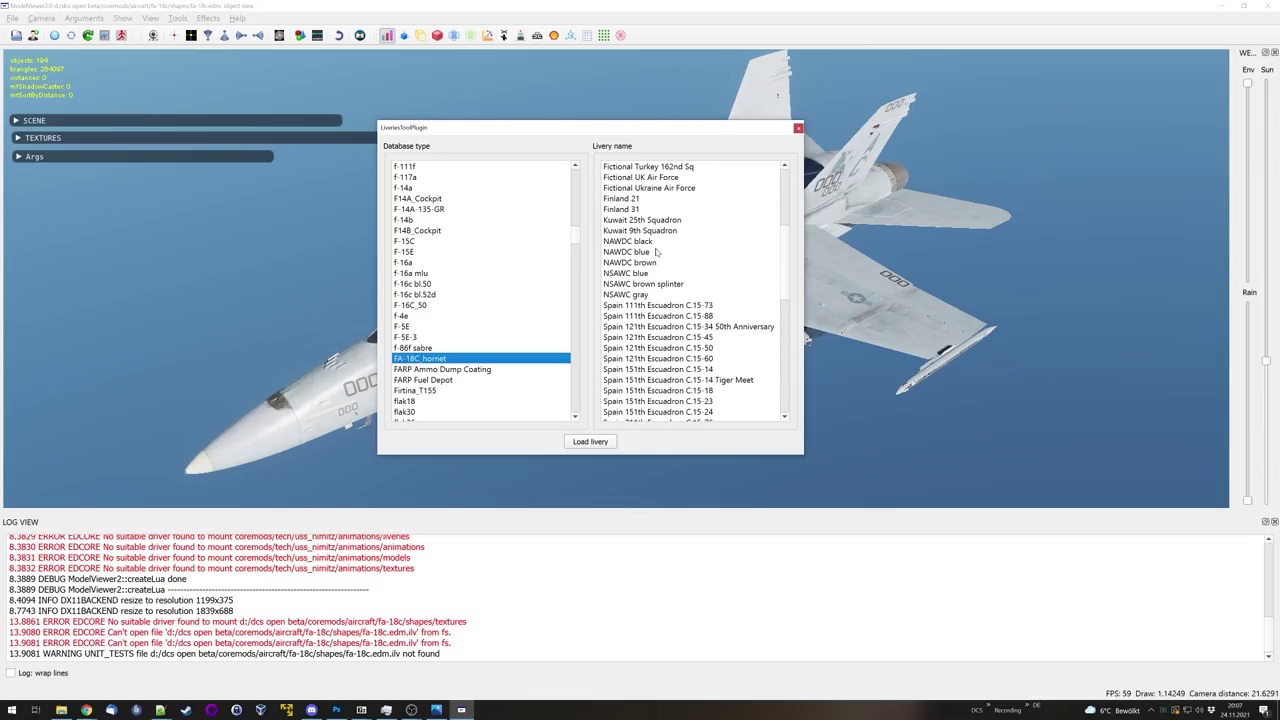
{"action": "scroll", "coordinate": [655, 254], "scroll_direction": "down", "scroll_amount": 6}
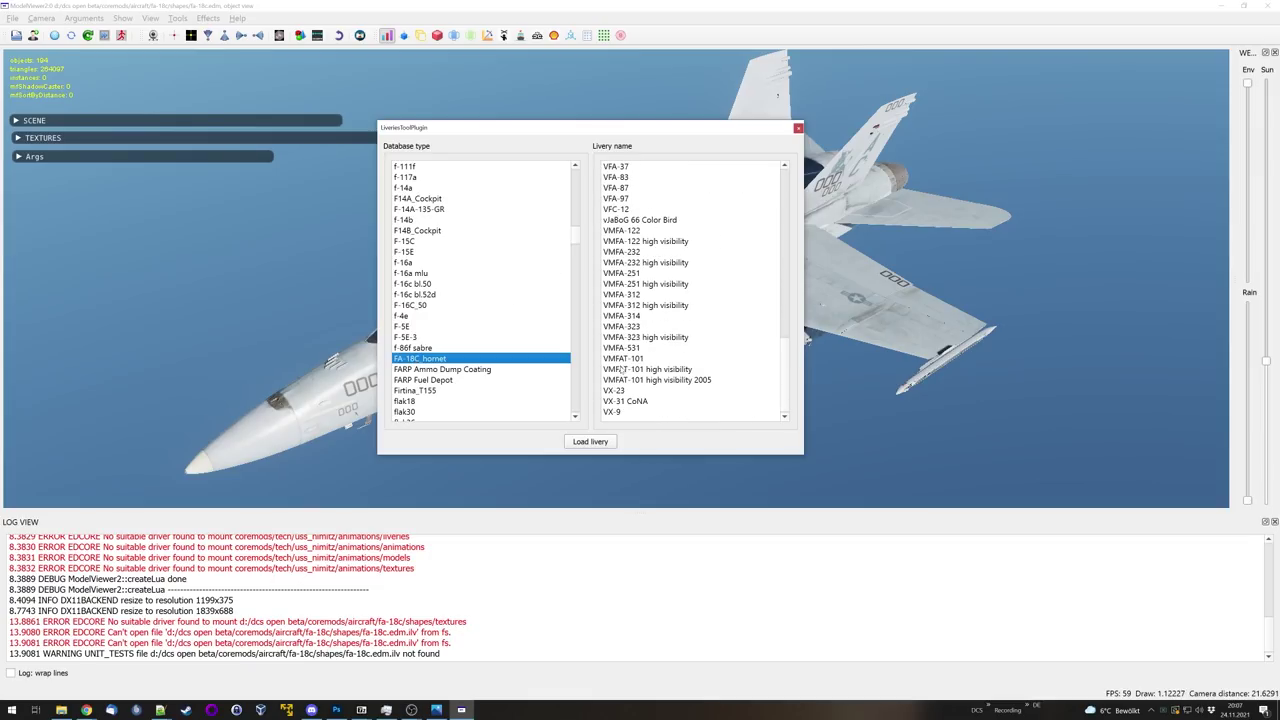
{"action": "left_click", "coordinate": [634, 222]}
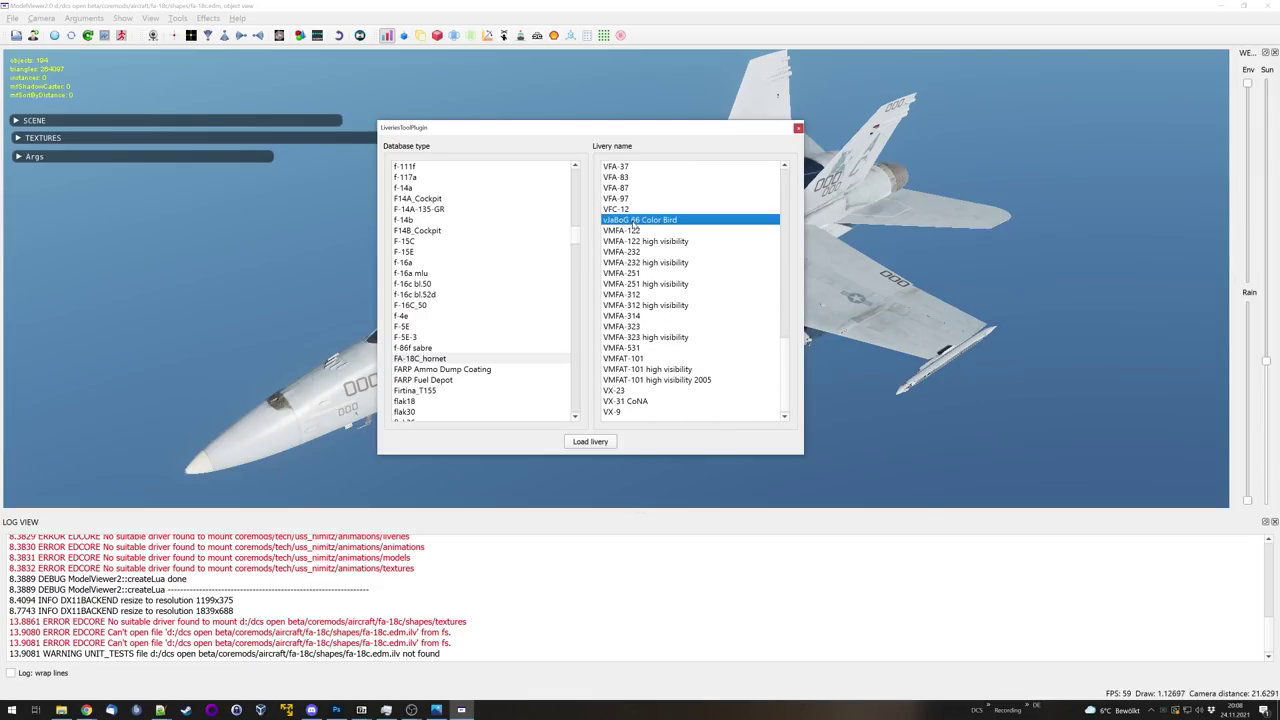
{"action": "left_click_drag", "start_coordinate": [554, 132], "coordinate": [791, 332]}
{"action": "left_click", "coordinate": [827, 641]}
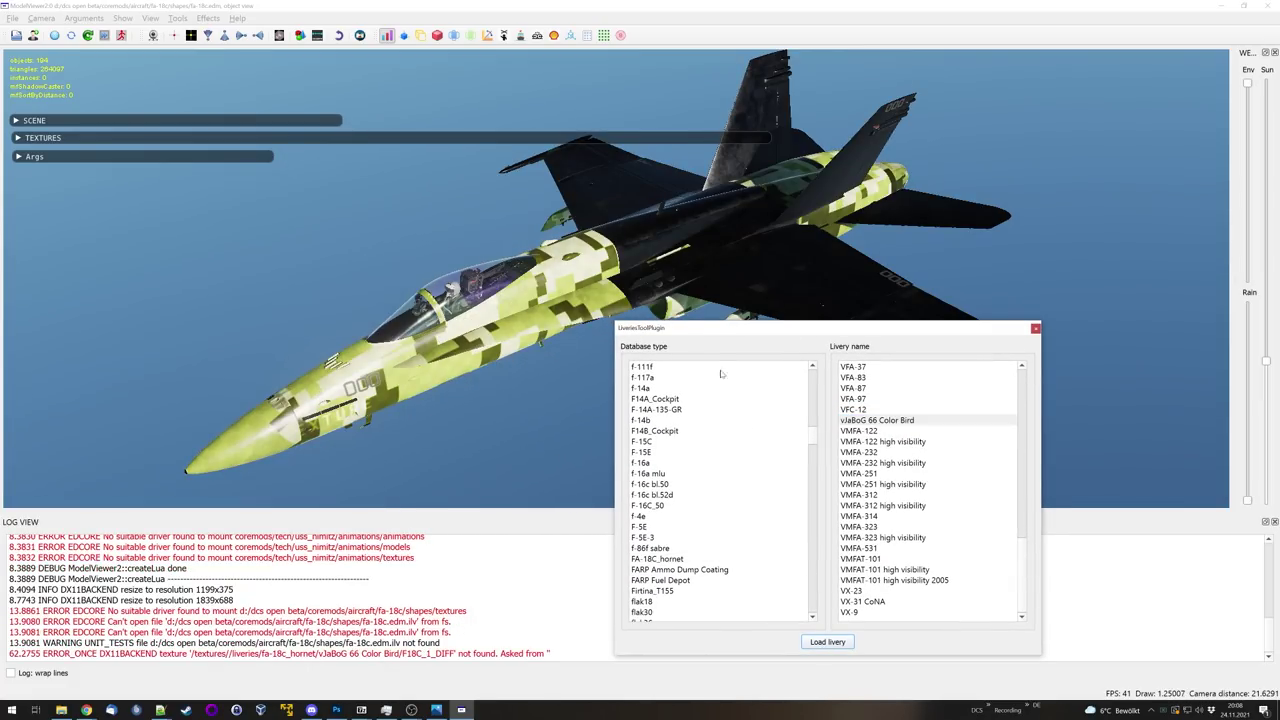
{"action": "left_click_drag", "start_coordinate": [720, 300], "coordinate": [614, 210]}
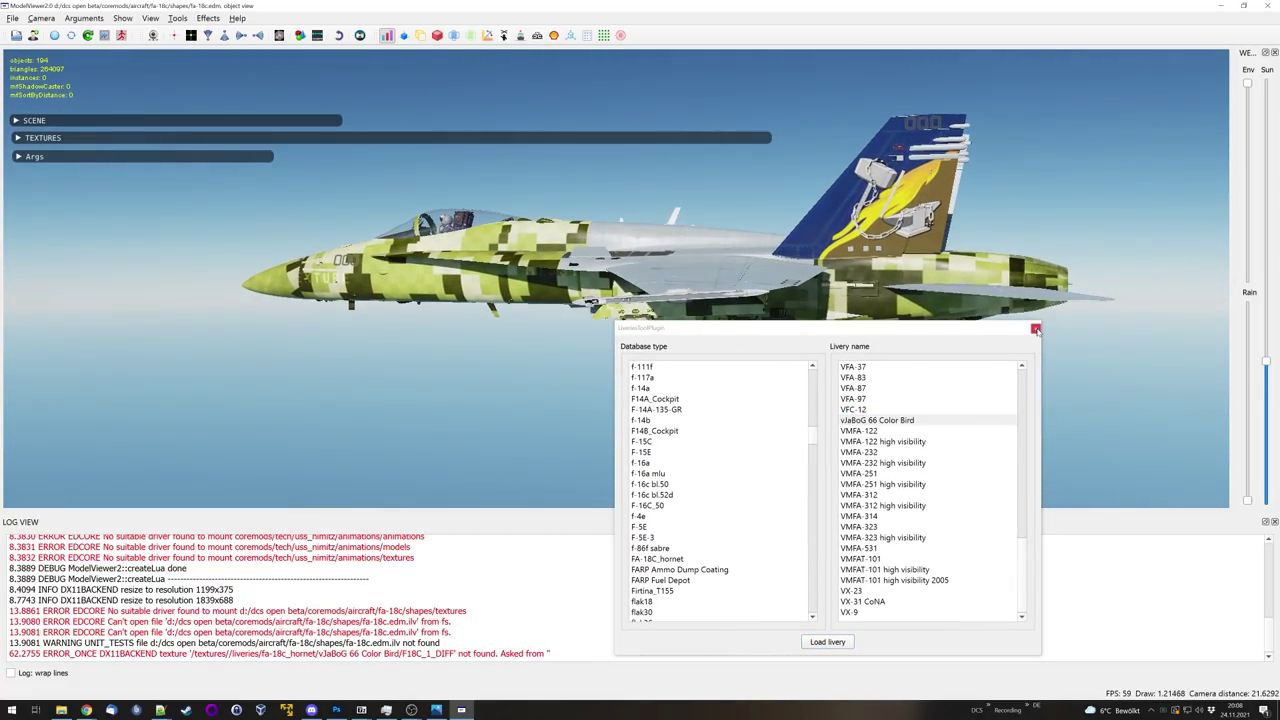
Step: Close the liveries tool and, in Photoshop, add a new layer above HammerAmbossKette Kopie 3 in F18C_2_DIFF.psd
{"action": "left_click", "coordinate": [1036, 330]}
{"action": "left_click_drag", "start_coordinate": [740, 300], "coordinate": [683, 281]}
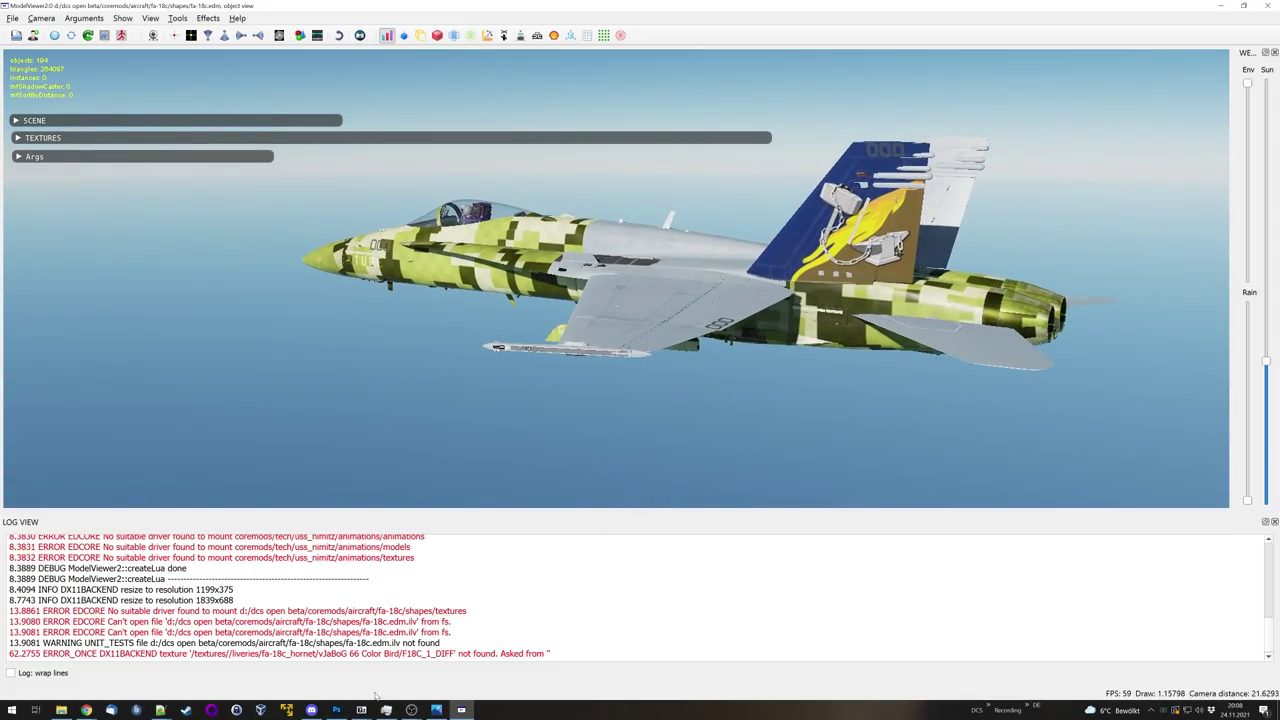
{"action": "left_click", "coordinate": [336, 710]}
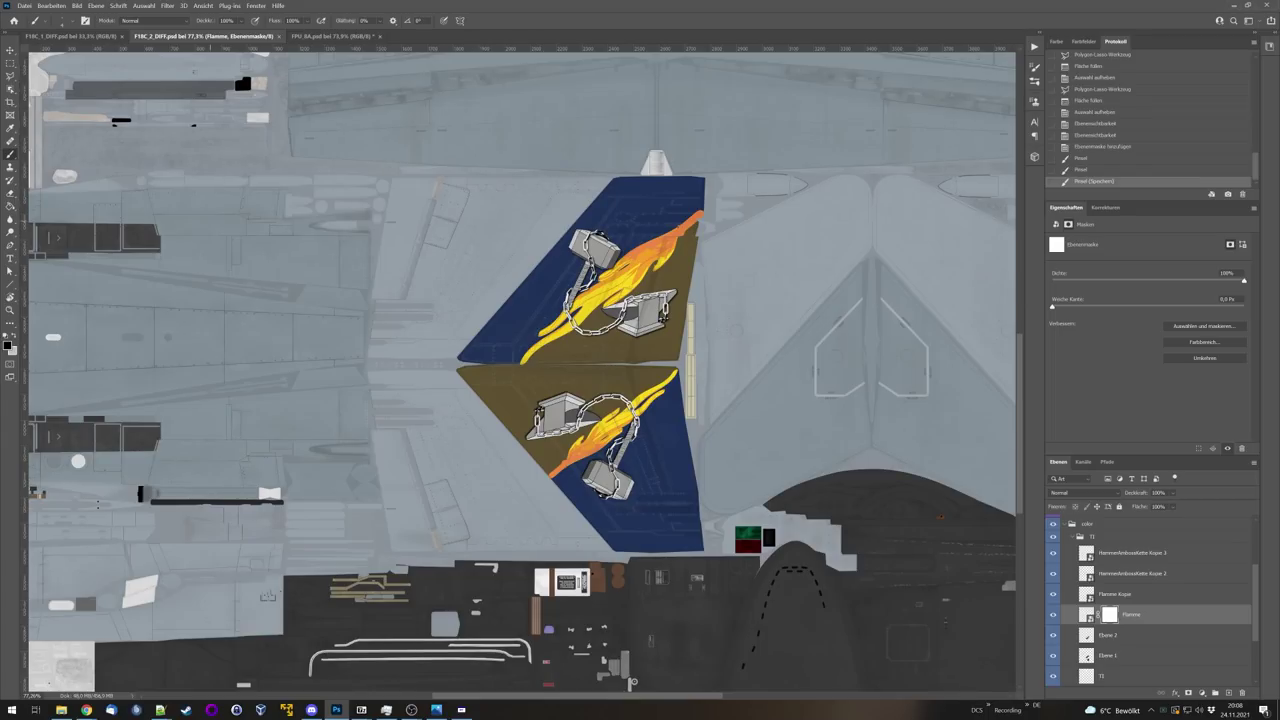
{"action": "left_click", "coordinate": [1140, 553]}
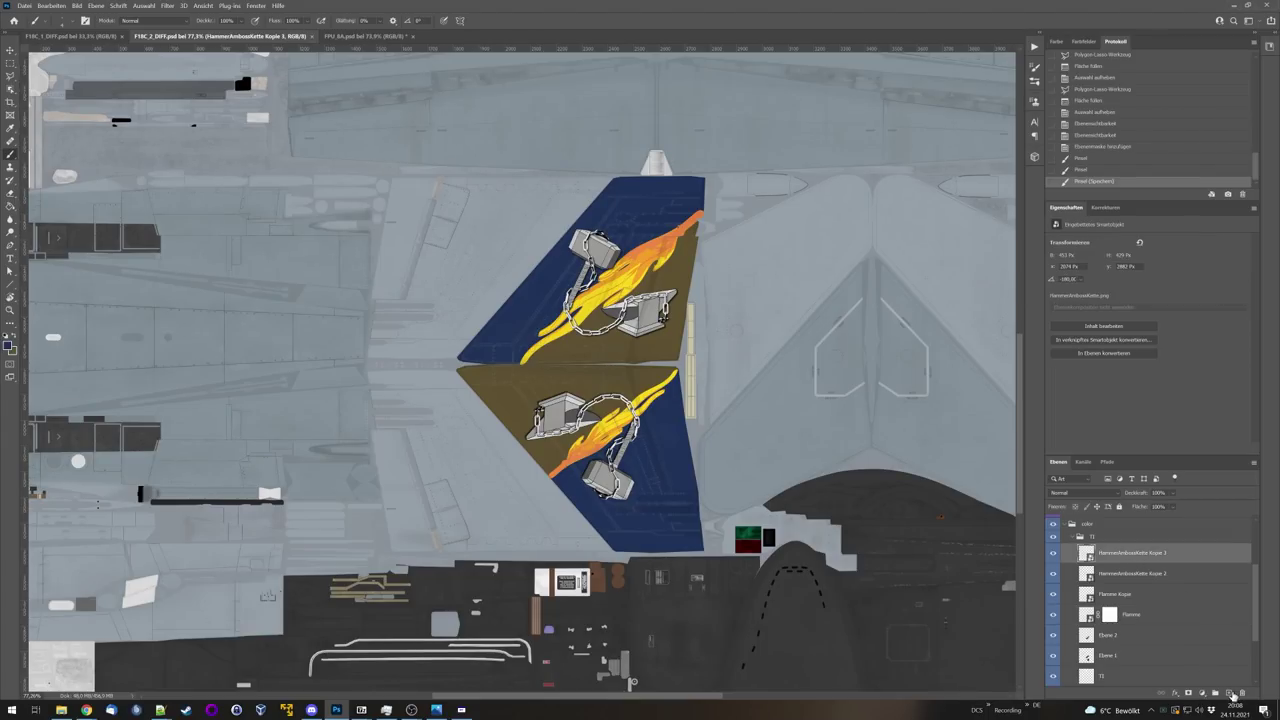
{"action": "left_click", "coordinate": [1227, 694]}
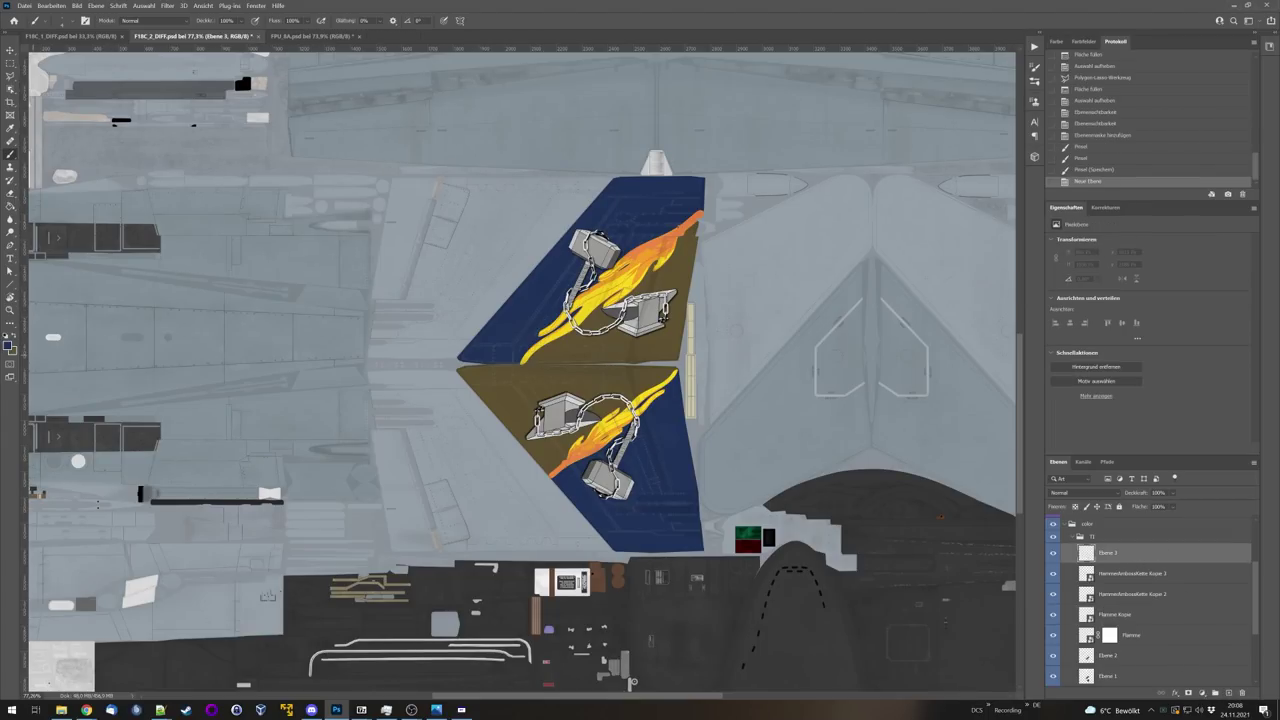
Step: Set the foreground colour to pure red (ff0000) and brush a thick stroke down across both tail fins on the new layer
{"action": "left_click", "coordinate": [10, 345]}
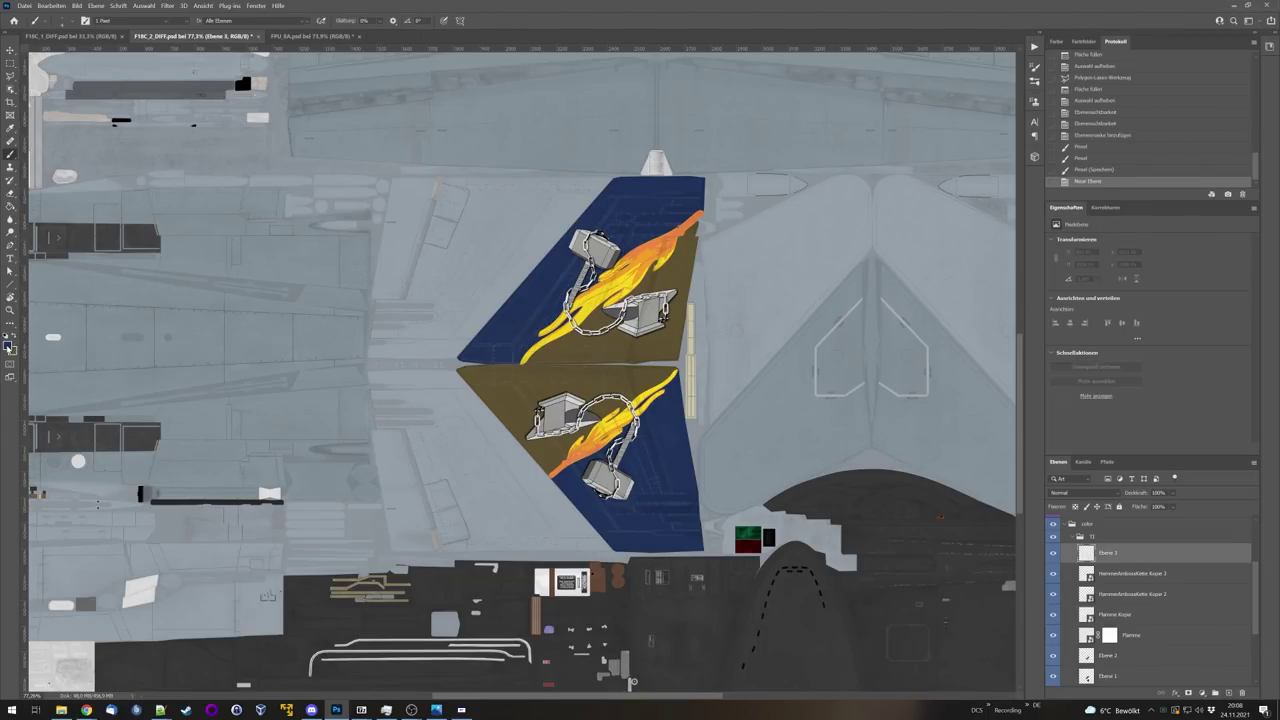
{"action": "left_click", "coordinate": [966, 192]}
{"action": "left_click", "coordinate": [979, 192]}
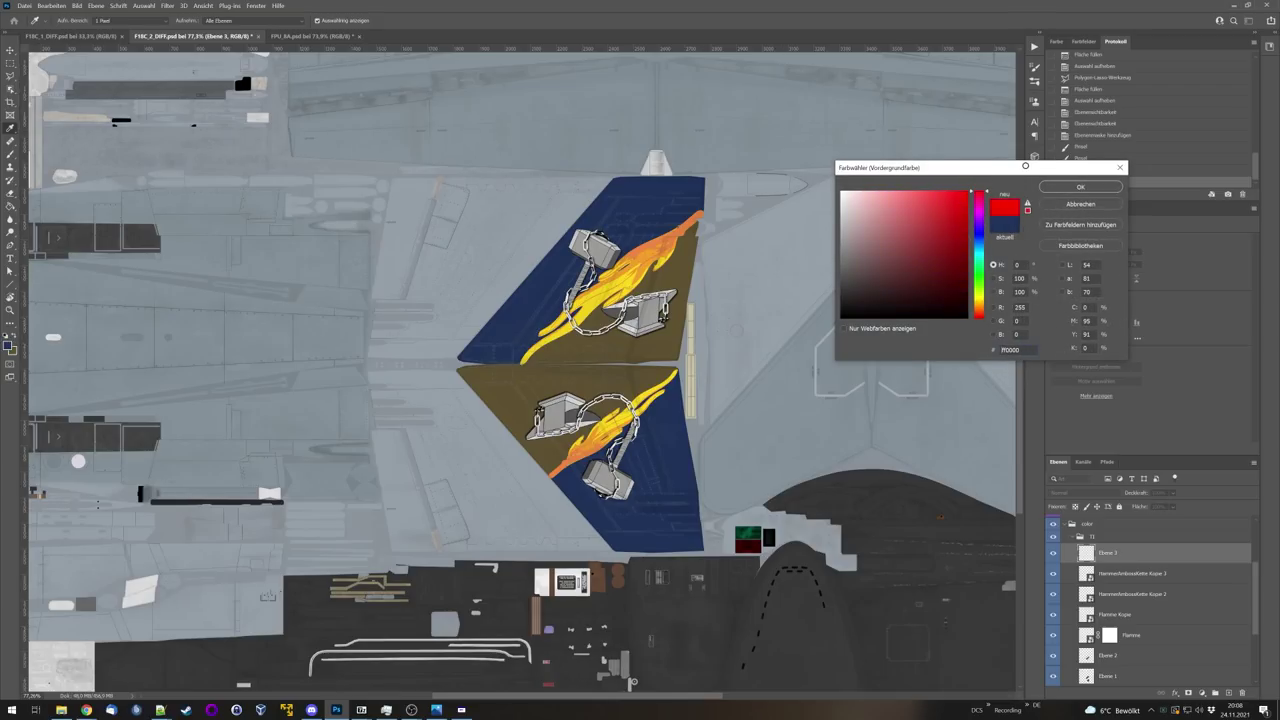
{"action": "left_click", "coordinate": [1073, 186]}
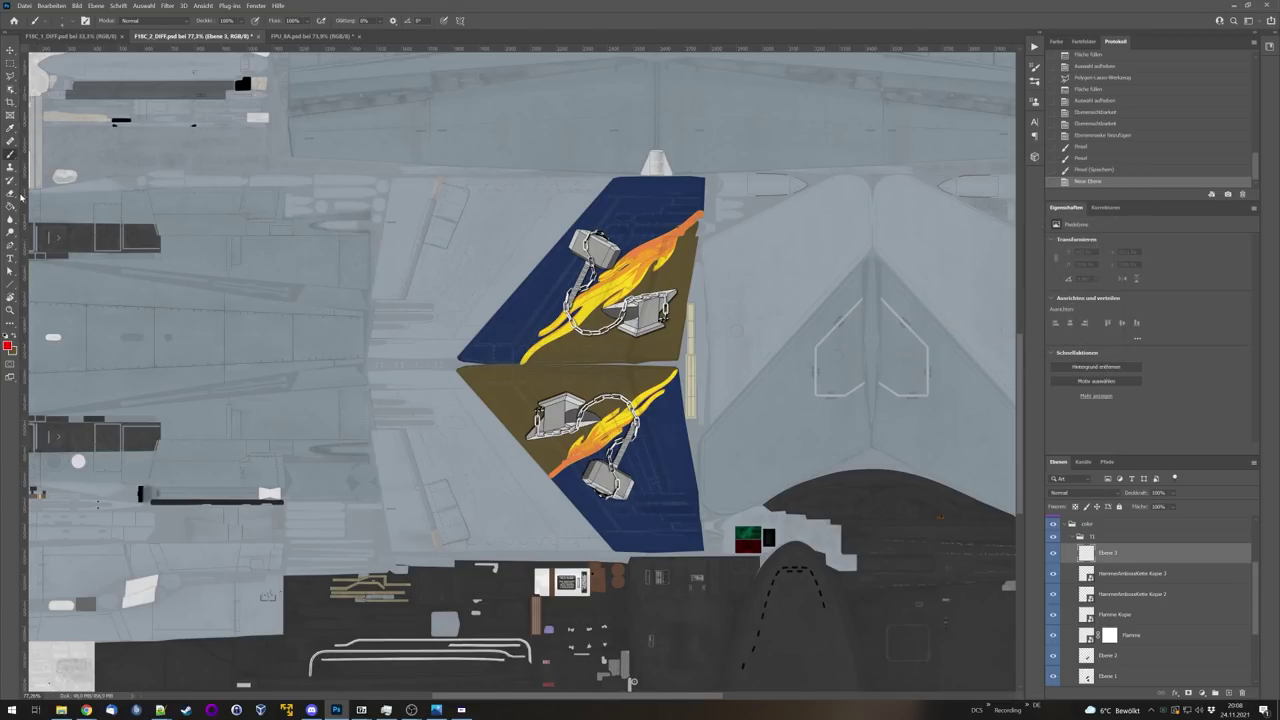
{"action": "right_click", "coordinate": [494, 250]}
{"action": "right_click", "coordinate": [450, 240]}
{"action": "left_click", "coordinate": [450, 240]}
{"action": "left_click", "coordinate": [526, 244]}
{"action": "mouse_move", "coordinate": [607, 189]}
{"action": "left_mouse_down"}
{"action": "mouse_move", "coordinate": [657, 387]}
{"action": "mouse_move", "coordinate": [626, 545]}
{"action": "left_mouse_up"}
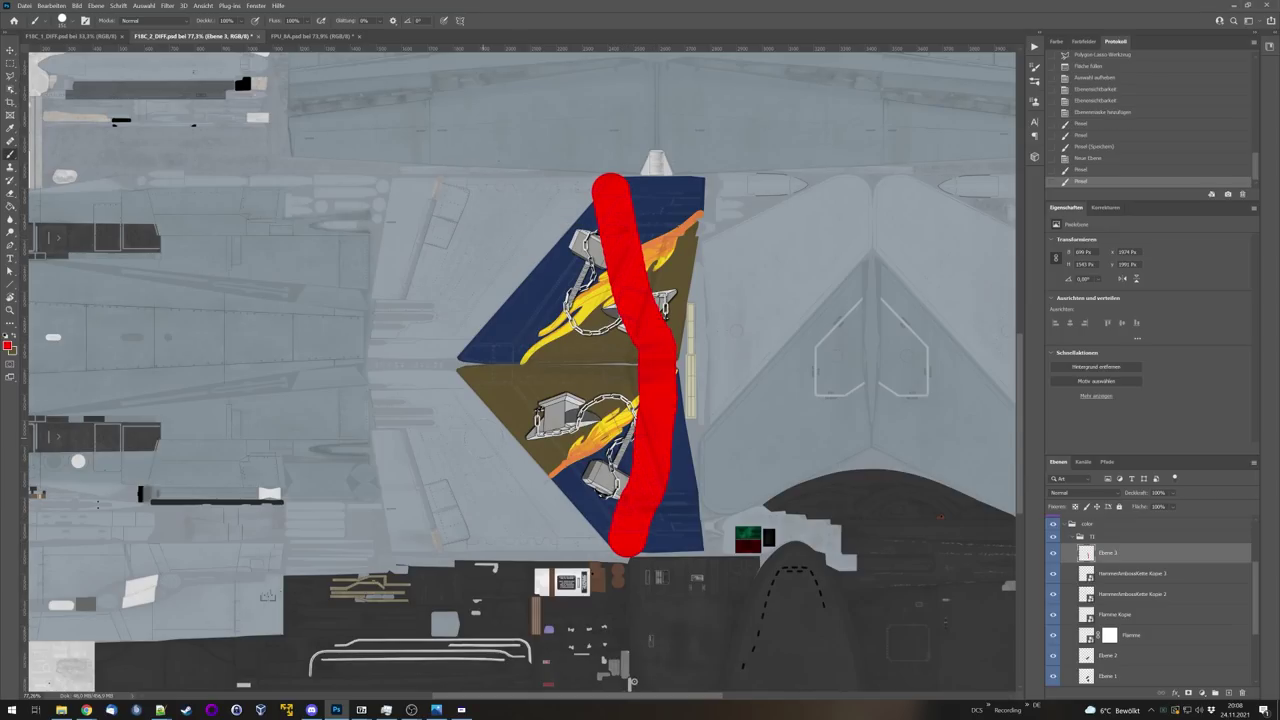
{"action": "key", "text": "ctrl+alt+s"}
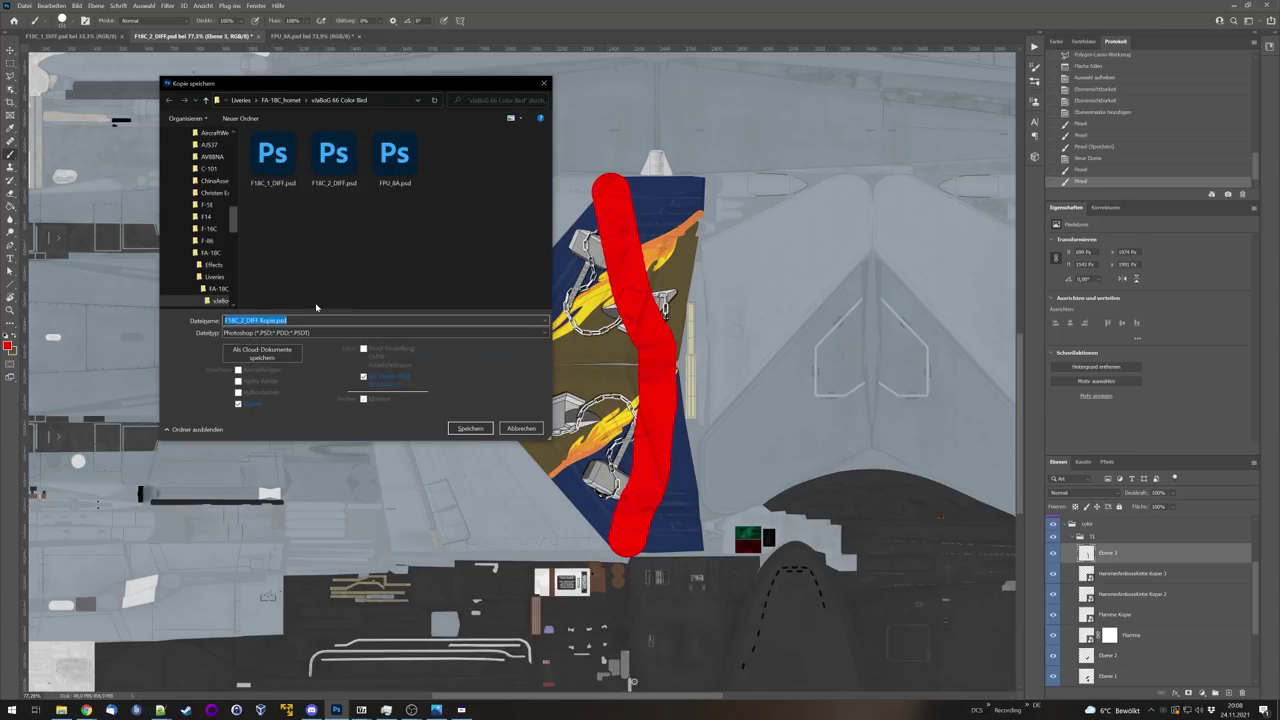
{"action": "left_click", "coordinate": [279, 336]}
{"action": "left_click", "coordinate": [300, 358]}
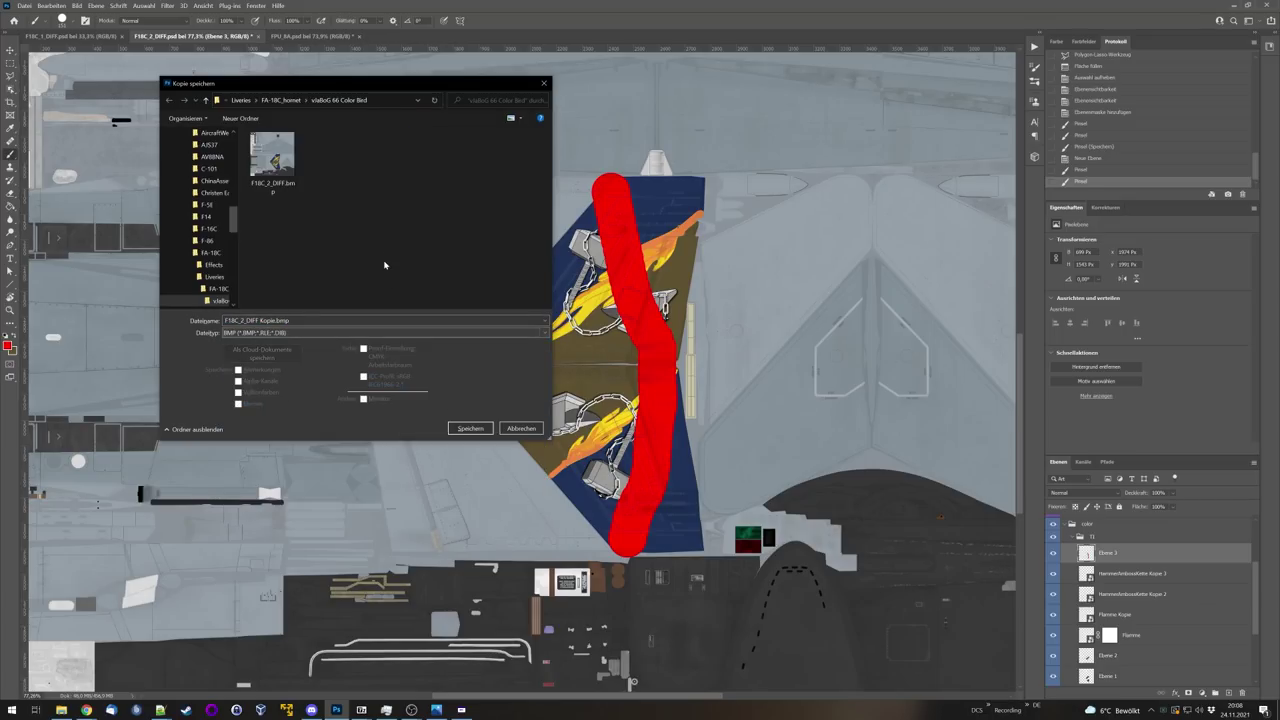
{"action": "left_click", "coordinate": [462, 428]}
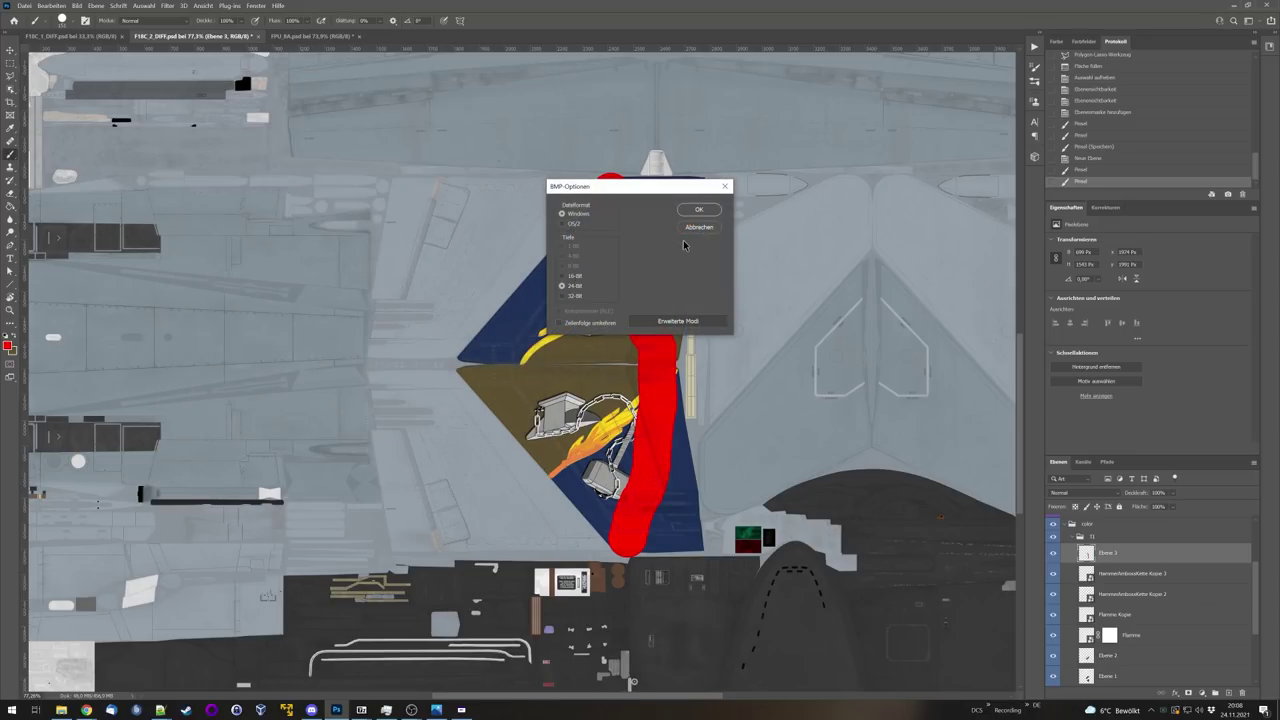
{"action": "left_click", "coordinate": [694, 233]}
Step: Save a BMP copy of the fin texture, replacing the existing F18C_2_DIFF.bmp and using the 24-bit Windows format
{"action": "key", "text": "ctrl+alt+s"}
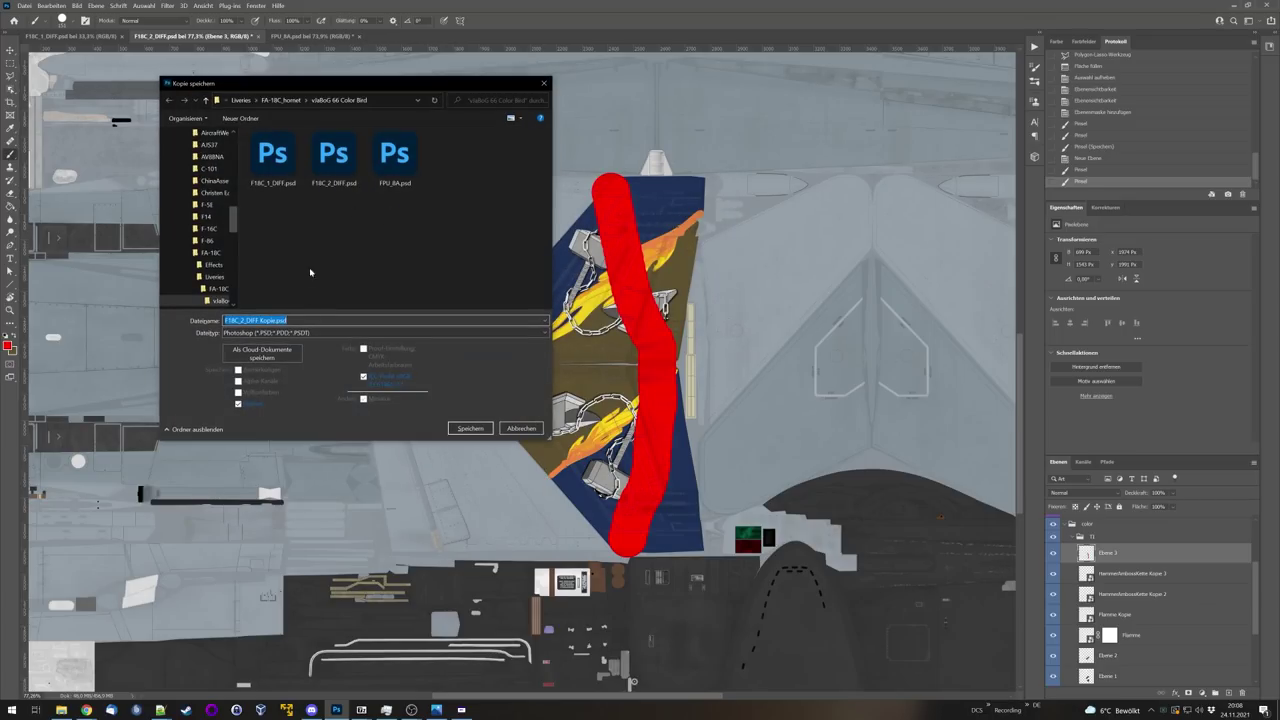
{"action": "left_click", "coordinate": [269, 333]}
{"action": "left_click", "coordinate": [300, 359]}
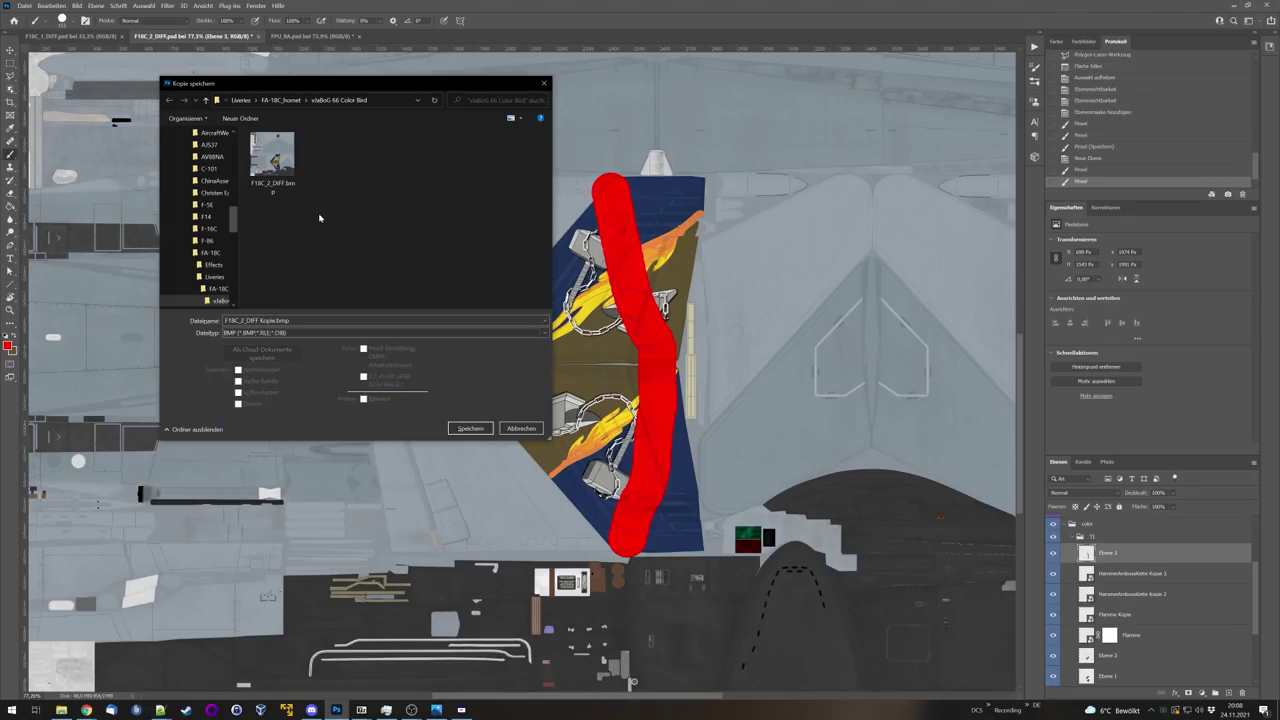
{"action": "left_click", "coordinate": [470, 428]}
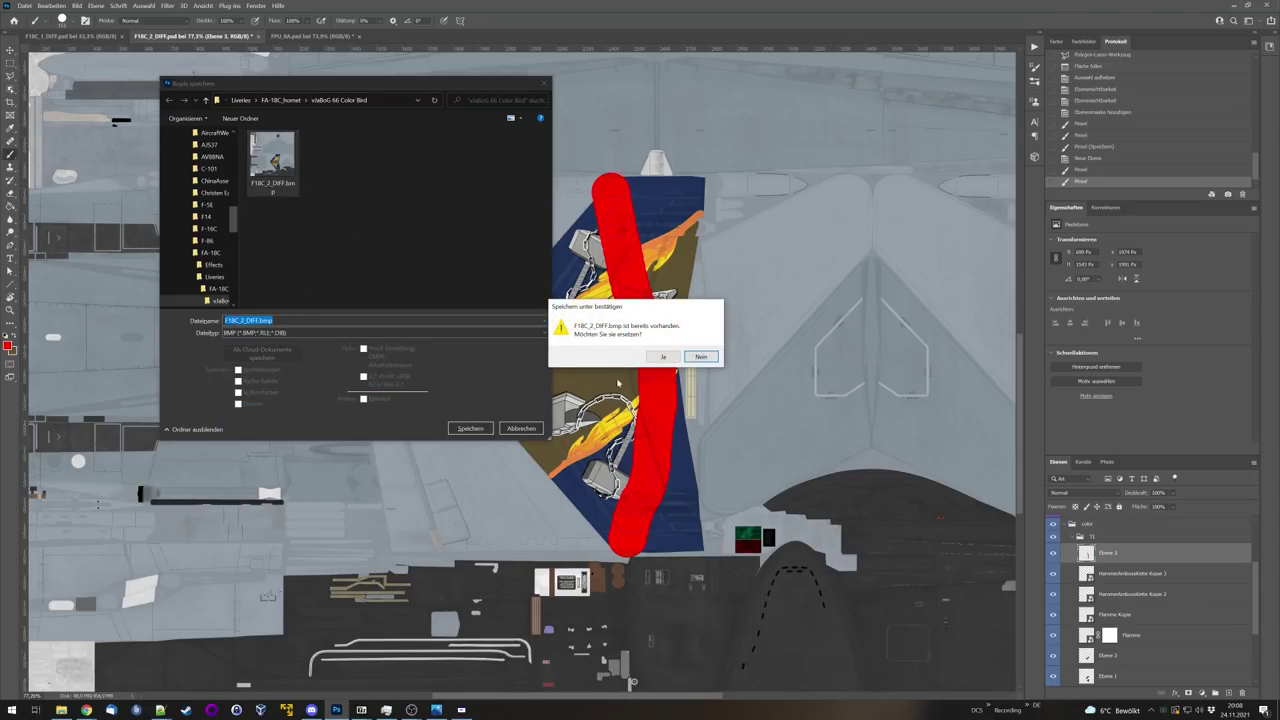
{"action": "left_click", "coordinate": [665, 358]}
{"action": "left_click", "coordinate": [703, 208]}
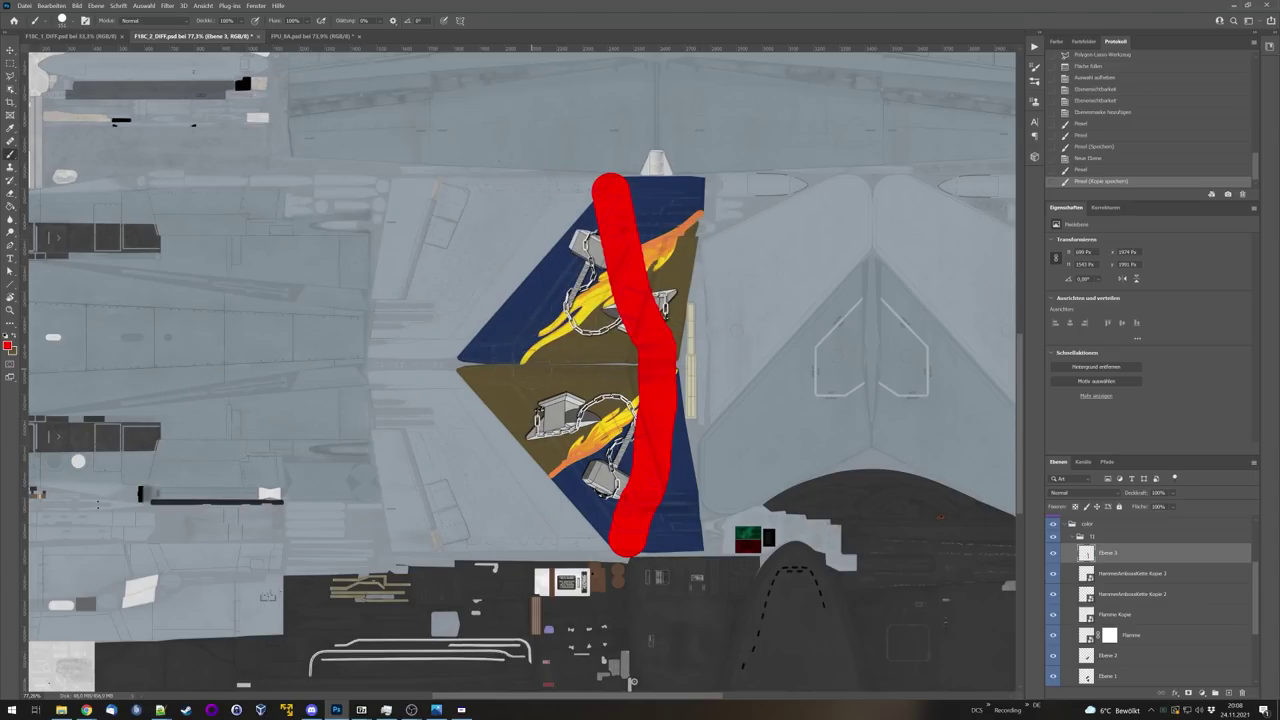
Step: Switch to ModelViewer2 and reload the textures so the Hornet uses the newly exported fin texture
{"action": "left_click", "coordinate": [461, 710]}
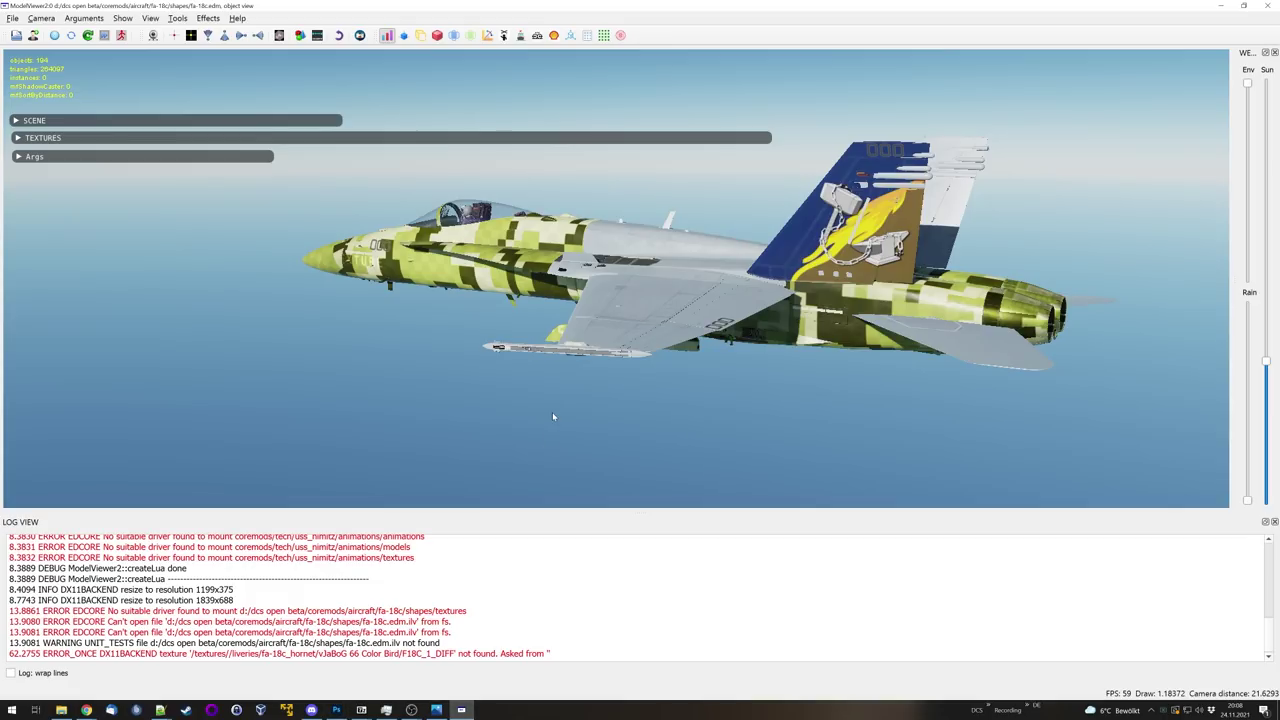
{"action": "left_click", "coordinate": [178, 19]}
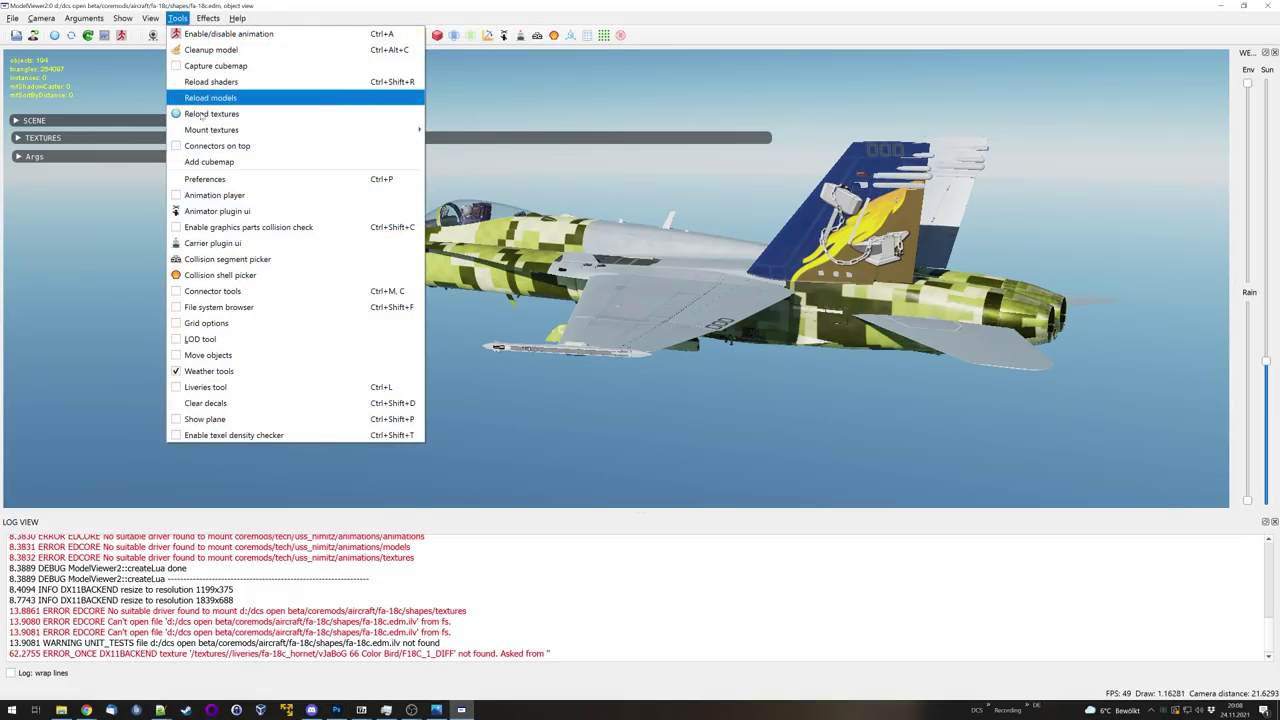
{"action": "left_click", "coordinate": [202, 113]}
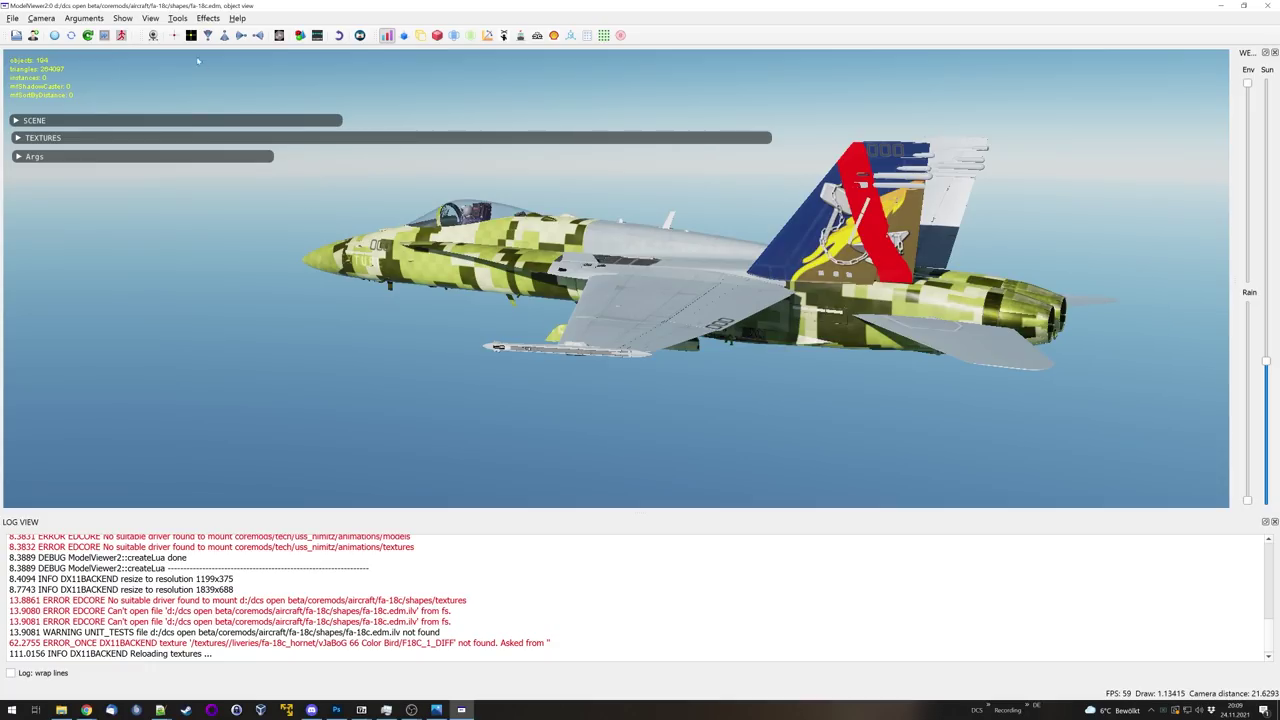
{"action": "left_click", "coordinate": [177, 18]}
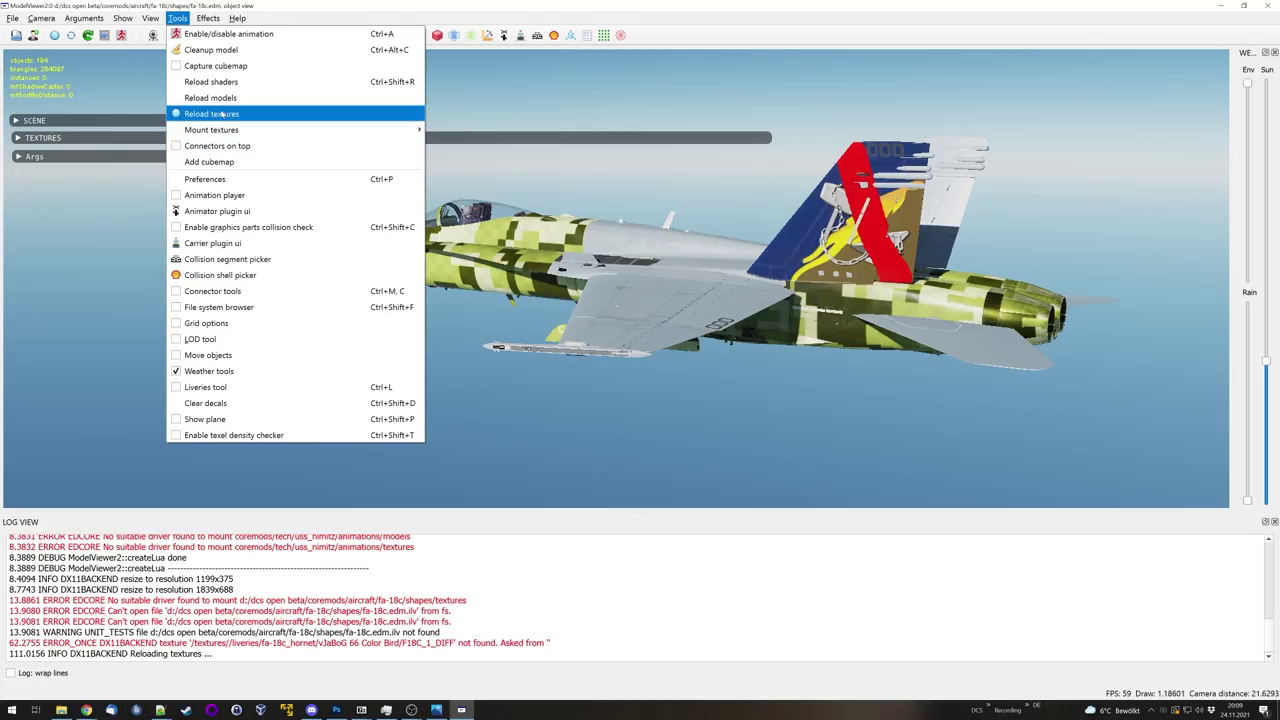
{"action": "left_click", "coordinate": [455, 317]}
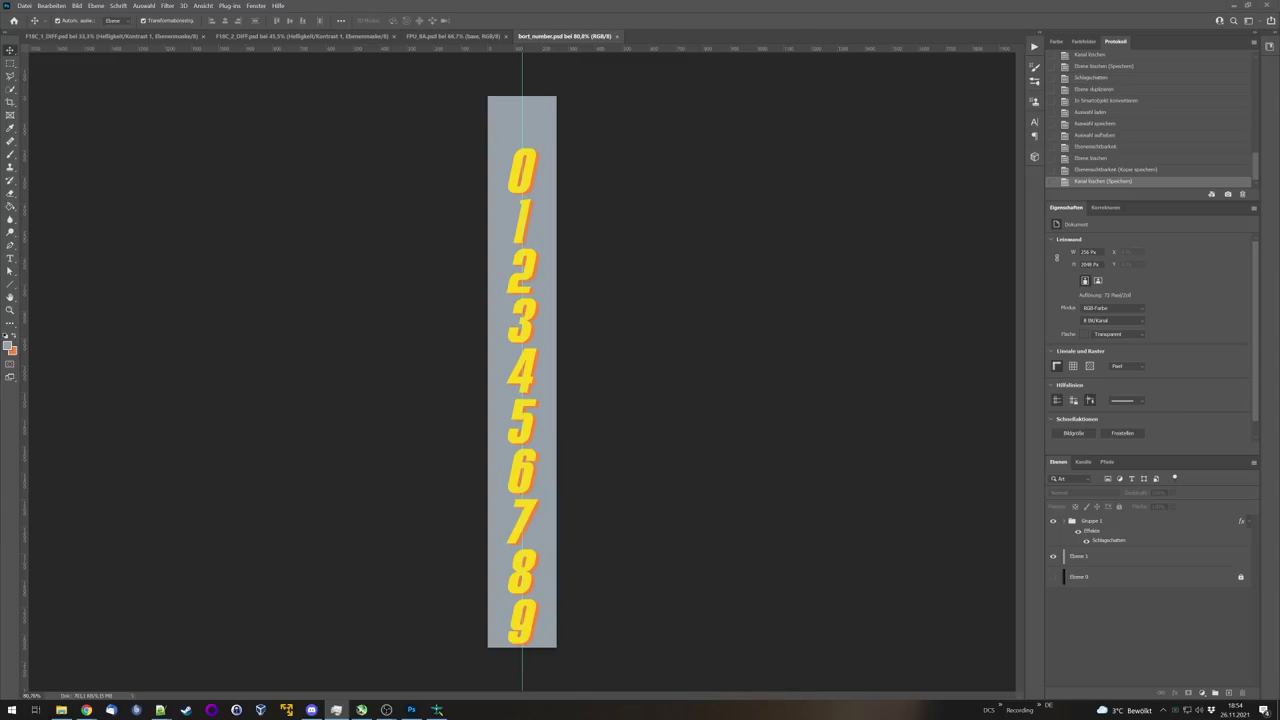
Step: In Photoshop, save a copy of bort_number.psd in BMP format, removing "Kopie" from the suggested file name
{"action": "left_click", "coordinate": [754, 237]}
{"action": "key", "text": "ctrl+alt+s"}
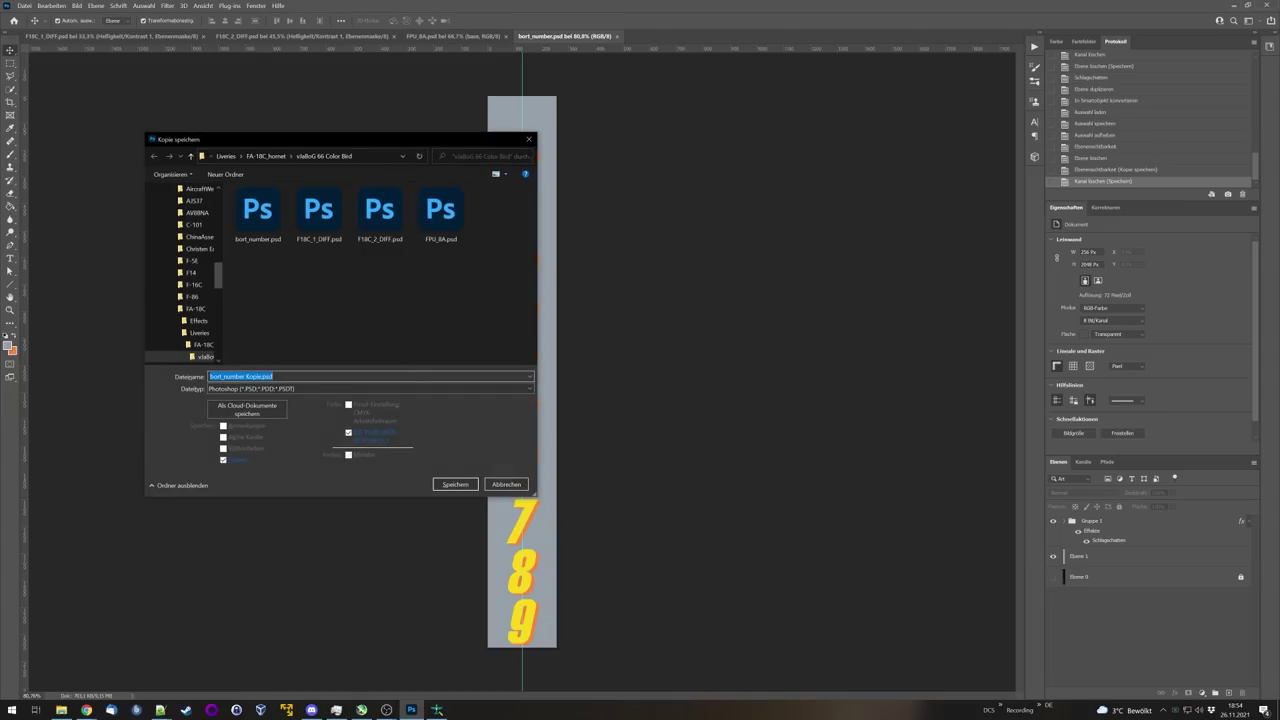
{"action": "left_click", "coordinate": [259, 389]}
{"action": "left_click", "coordinate": [245, 412]}
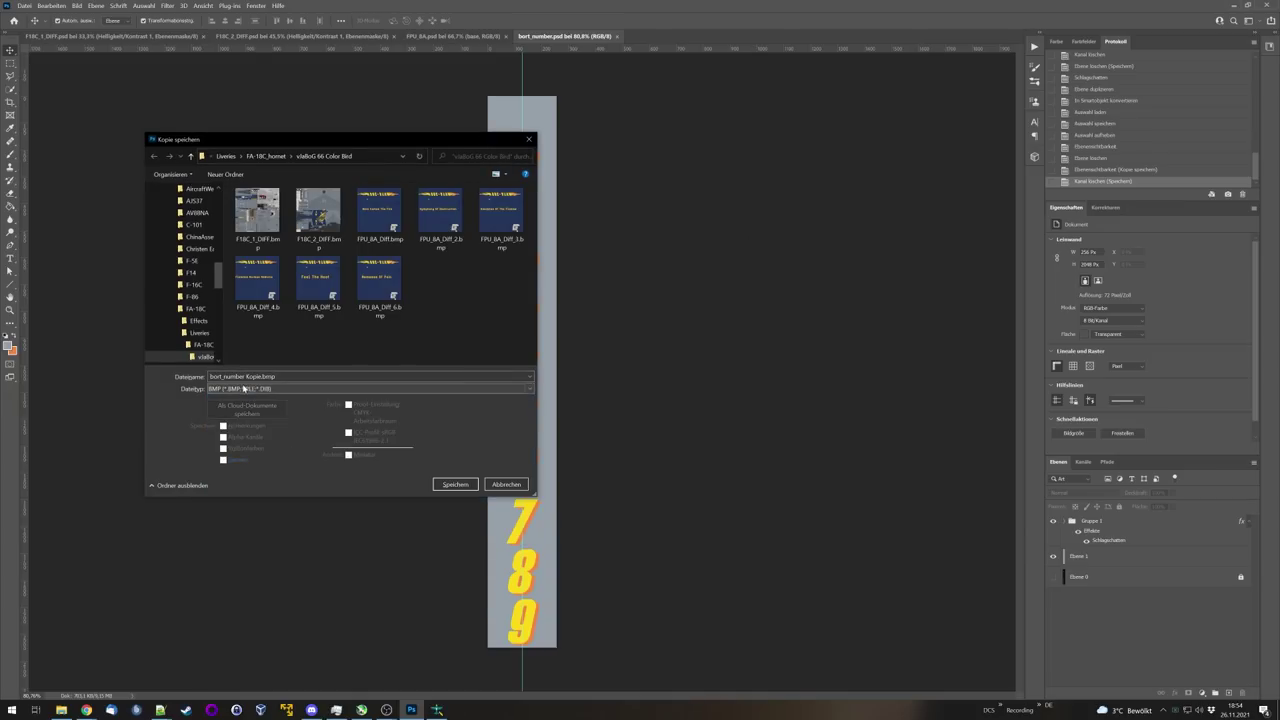
{"action": "left_click", "coordinate": [276, 376]}
{"action": "double_click", "coordinate": [254, 376]}
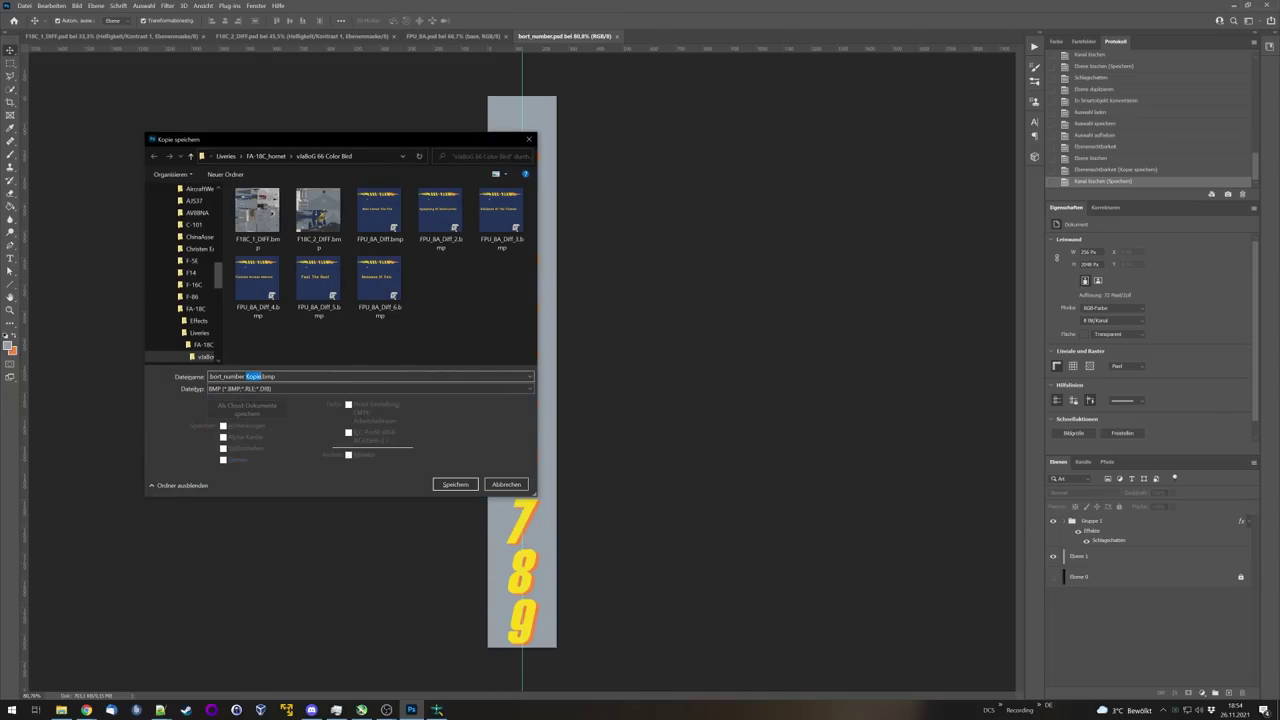
{"action": "key", "text": "BackSpace"}
{"action": "left_click", "coordinate": [456, 484]}
{"action": "left_click", "coordinate": [699, 211]}
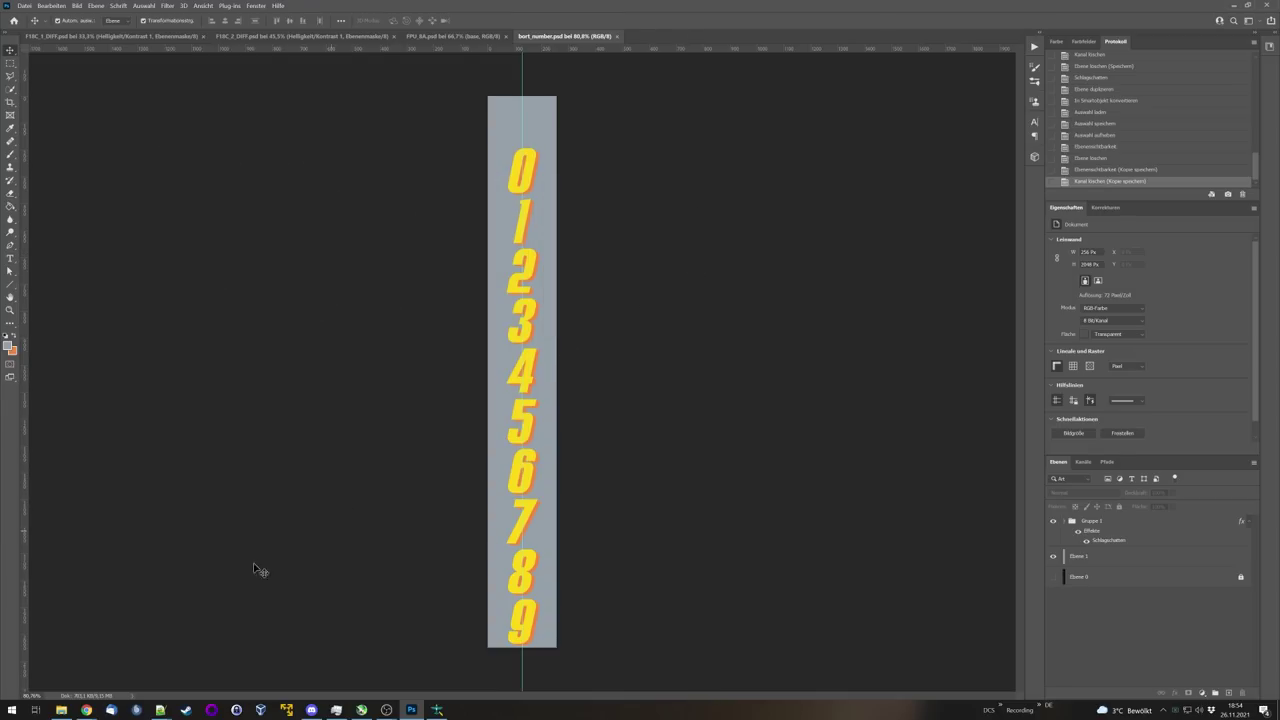
Step: Switch to description.lua in Notepad++ and examine the bort_number, DECAL and false values in the first nose number's decal line
{"action": "mouse_move", "coordinate": [165, 710]}
{"action": "left_click", "coordinate": [215, 651]}
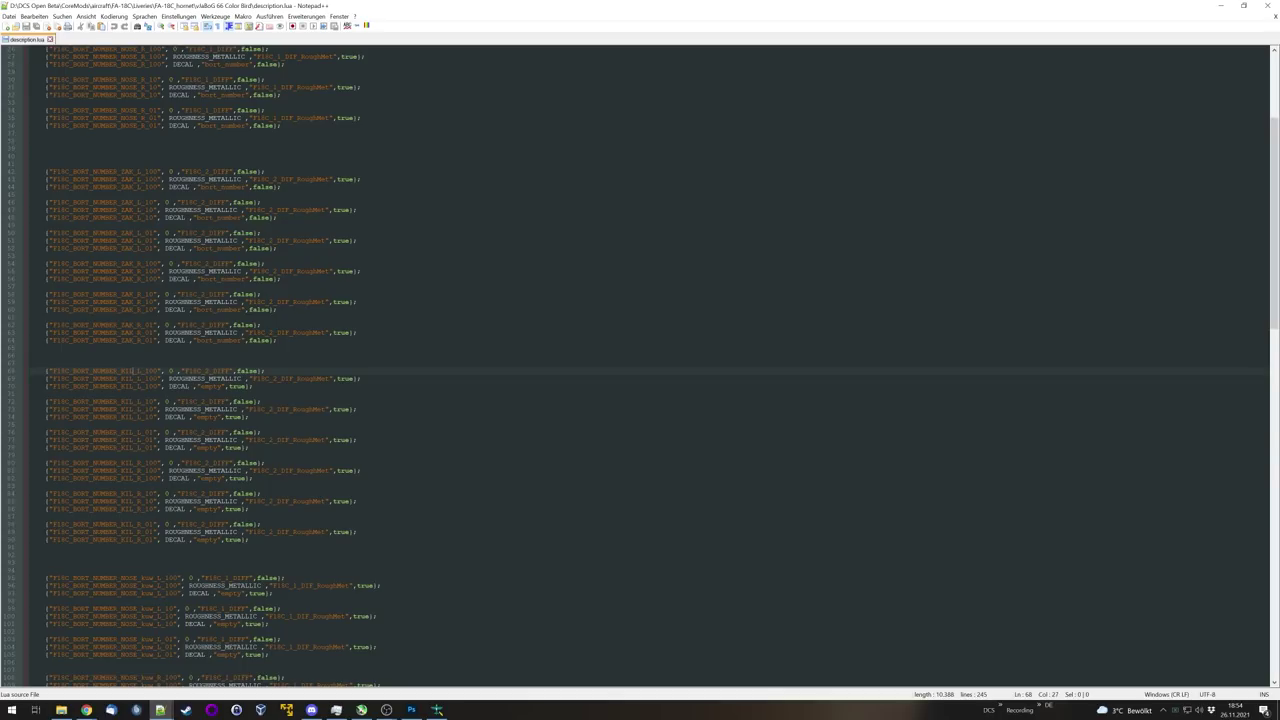
{"action": "scroll", "coordinate": [640, 360], "scroll_direction": "up", "scroll_amount": 9}
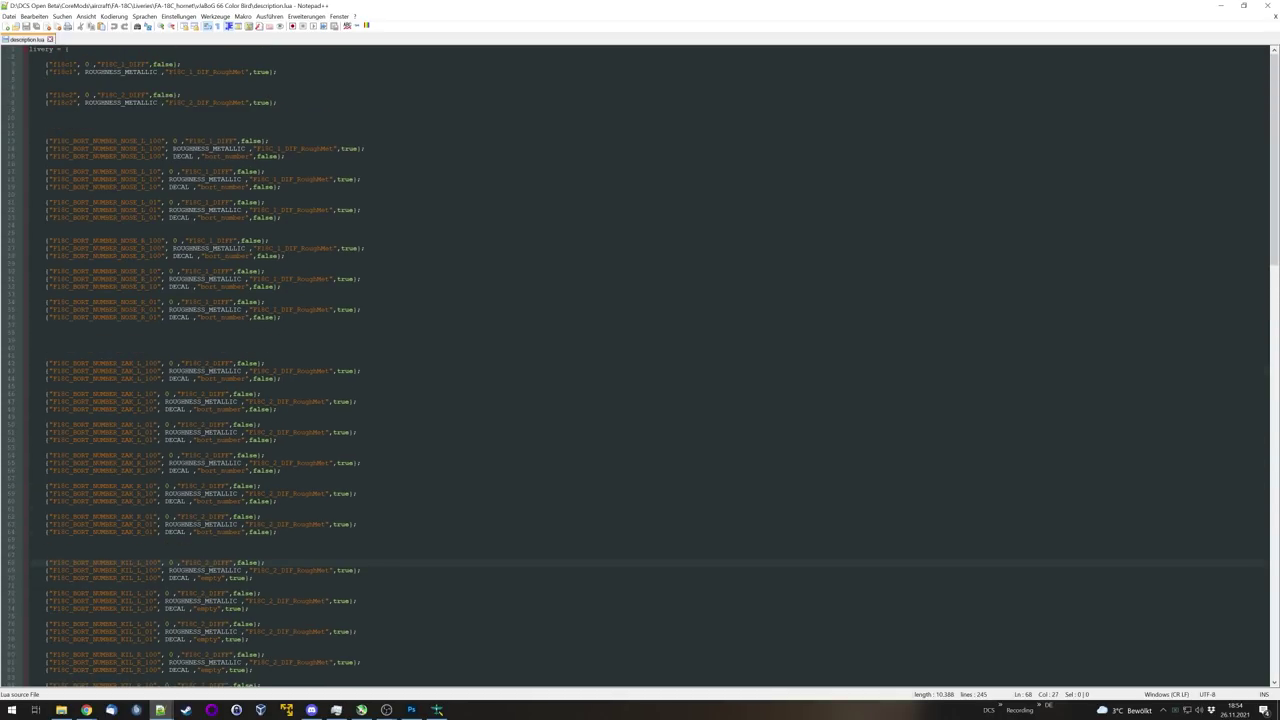
{"action": "double_click", "coordinate": [225, 156]}
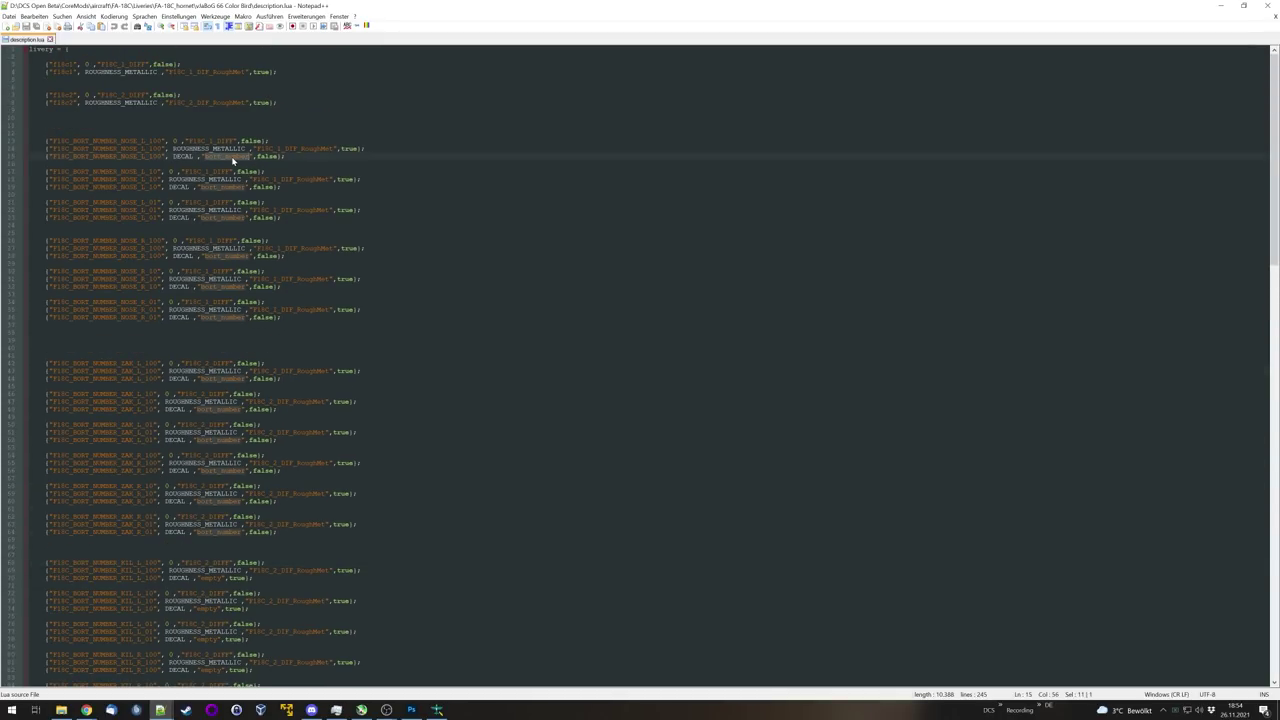
{"action": "double_click", "coordinate": [183, 157]}
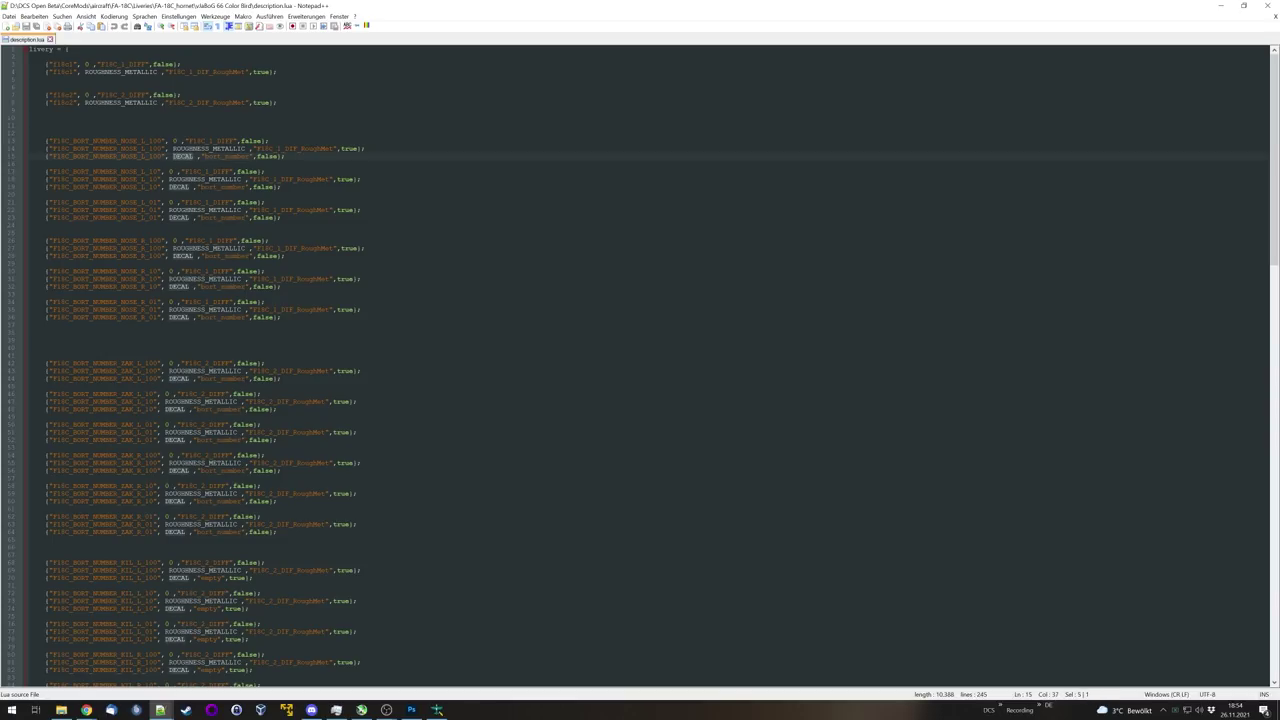
{"action": "double_click", "coordinate": [268, 157]}
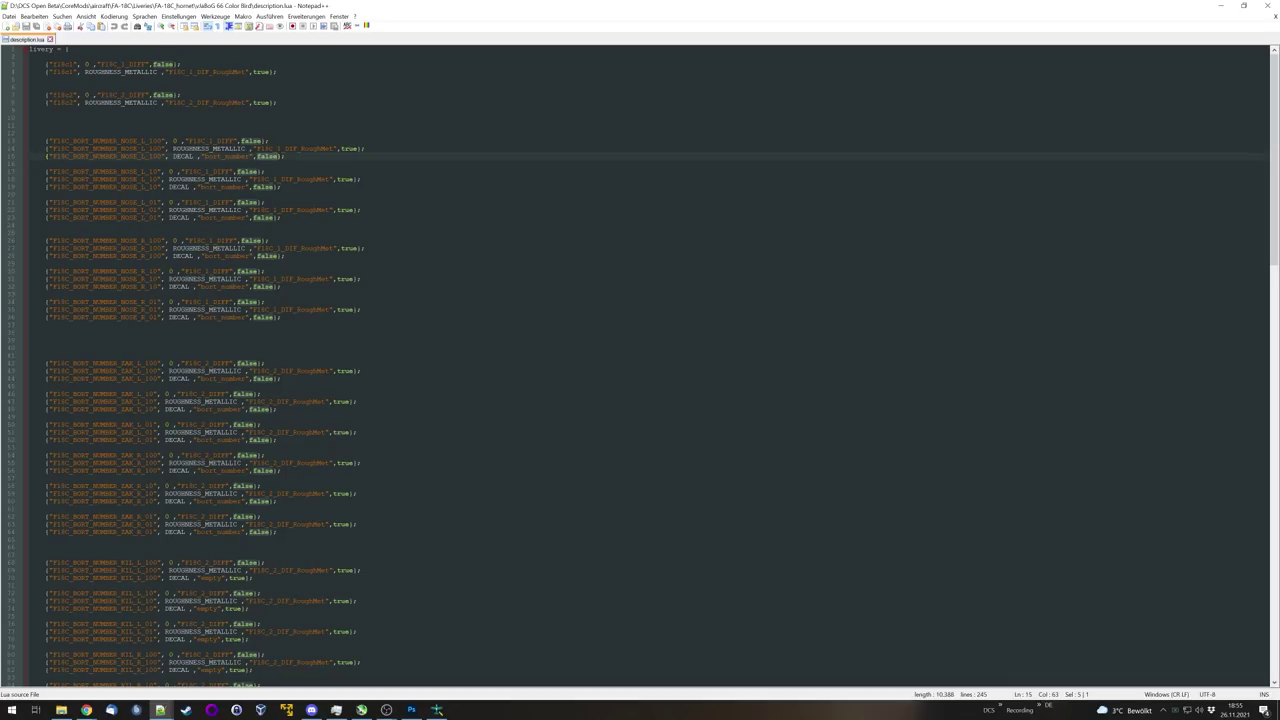
{"action": "double_click", "coordinate": [190, 157]}
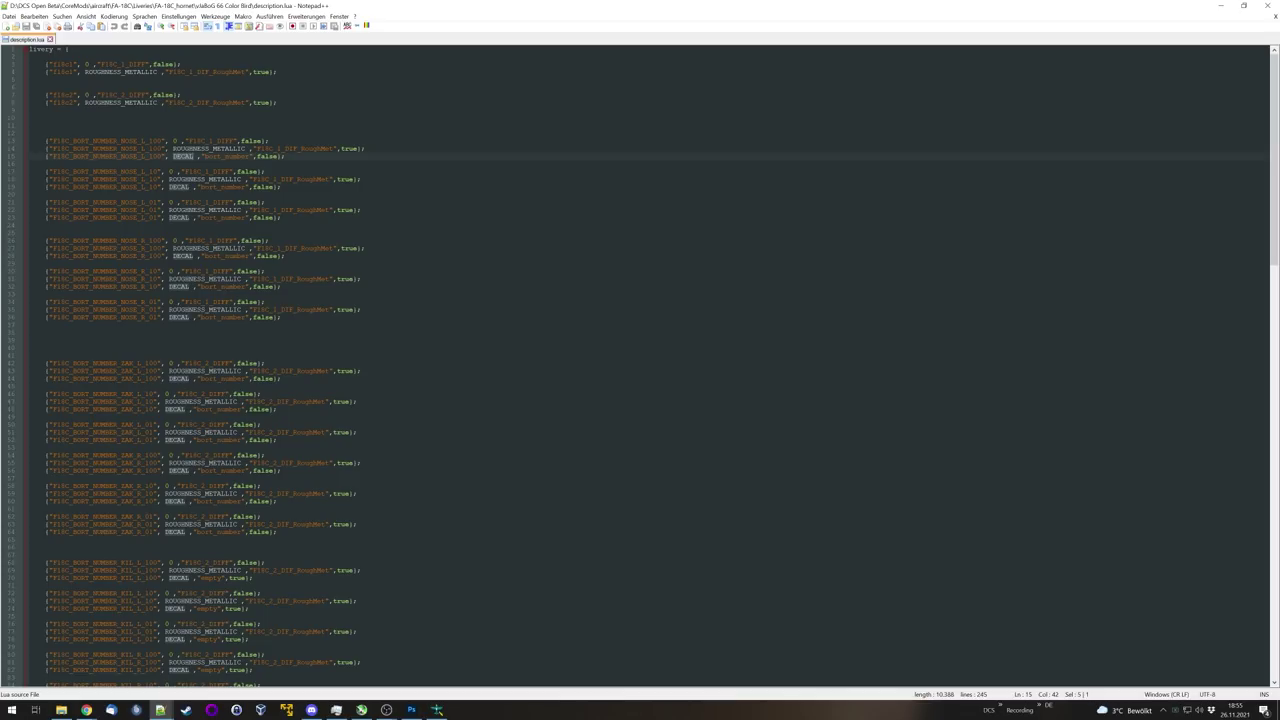
Step: Examine the material names of the left nose numbers 100, 10 and 01, the right nose 100, and the first F18C_2_DIFF number block
{"action": "left_click_drag", "start_coordinate": [52, 141], "coordinate": [153, 156]}
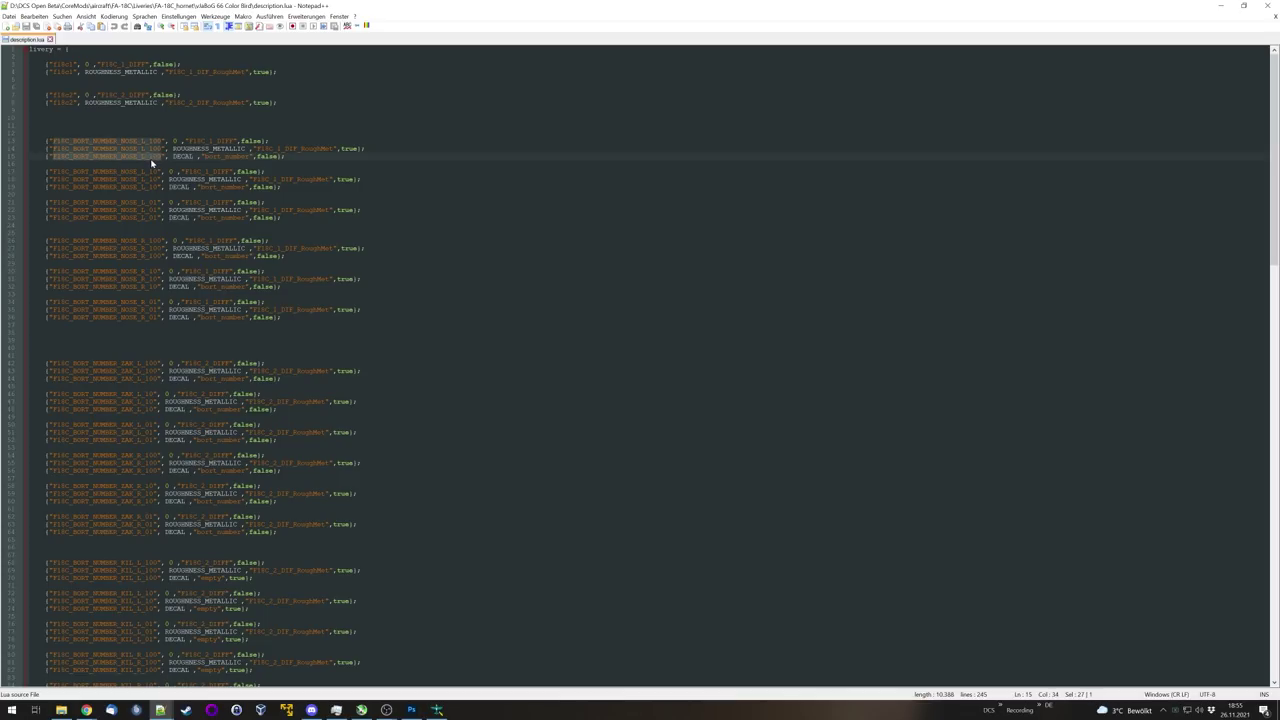
{"action": "left_click_drag", "start_coordinate": [52, 172], "coordinate": [158, 187]}
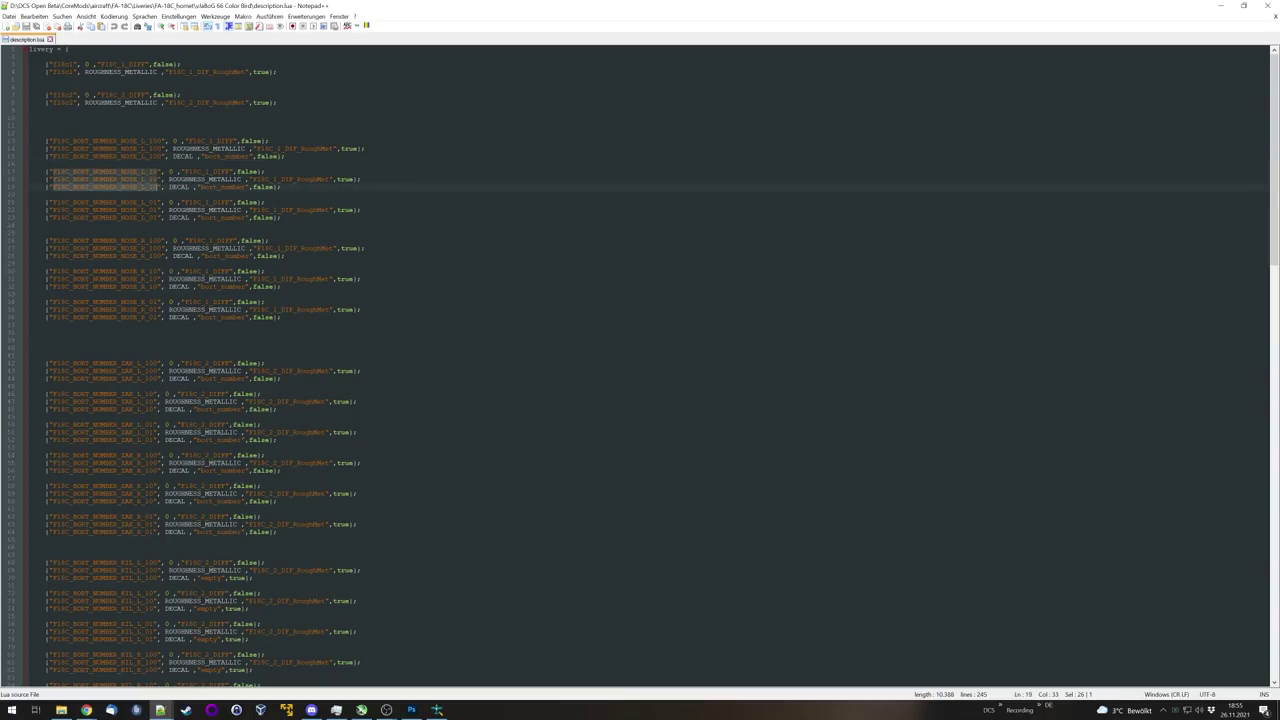
{"action": "left_click_drag", "start_coordinate": [52, 202], "coordinate": [153, 218]}
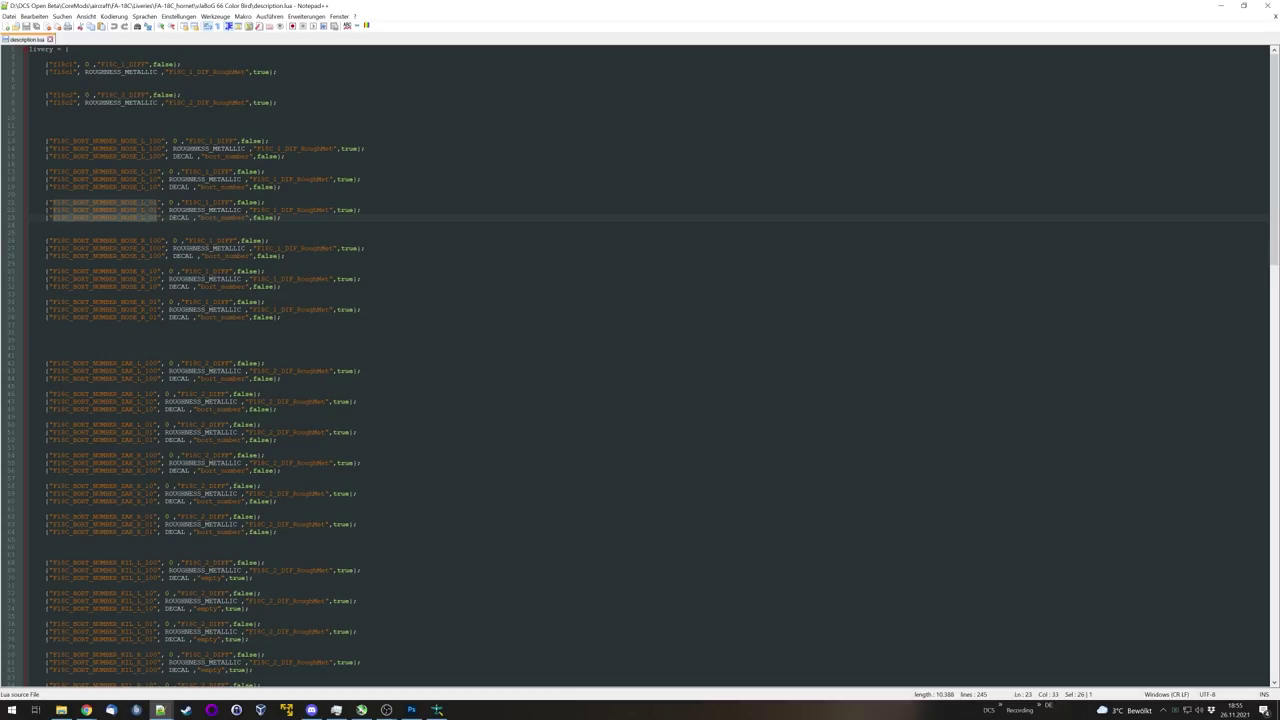
{"action": "left_click_drag", "start_coordinate": [52, 240], "coordinate": [162, 256]}
{"action": "scroll", "coordinate": [640, 360], "scroll_direction": "down", "scroll_amount": 3}
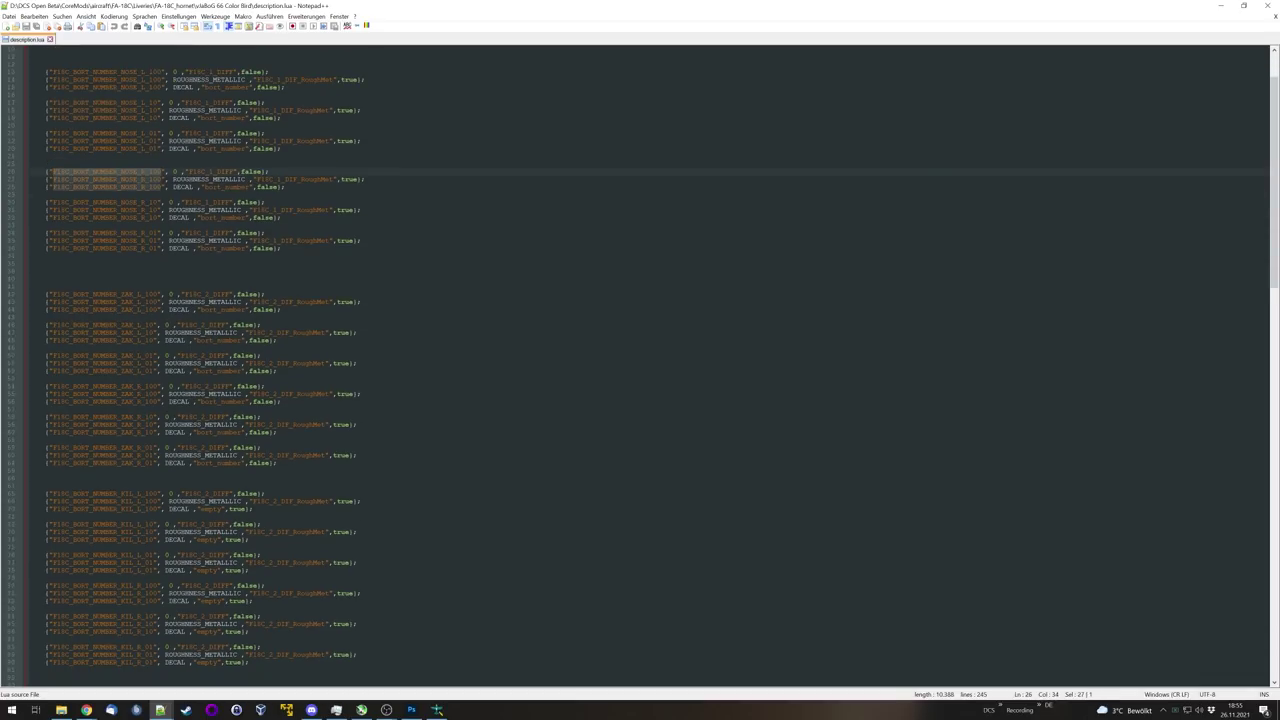
{"action": "left_click_drag", "start_coordinate": [52, 294], "coordinate": [158, 310]}
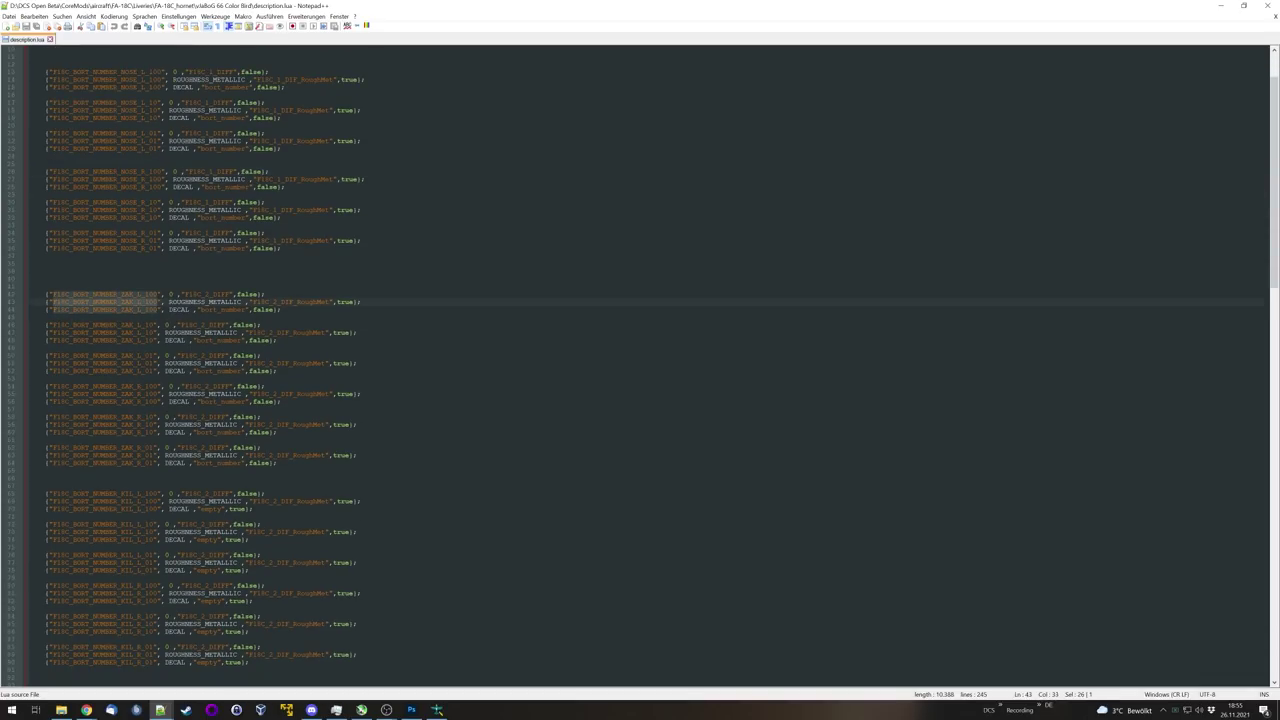
Step: Examine the material names of the ZAK_R_100, KIL_L_100 and KIL_R_100 number blocks and the empty value in the KIL_L_100 decal line
{"action": "left_click_drag", "start_coordinate": [52, 386], "coordinate": [152, 408]}
{"action": "scroll", "coordinate": [152, 408], "scroll_direction": "down", "scroll_amount": 6}
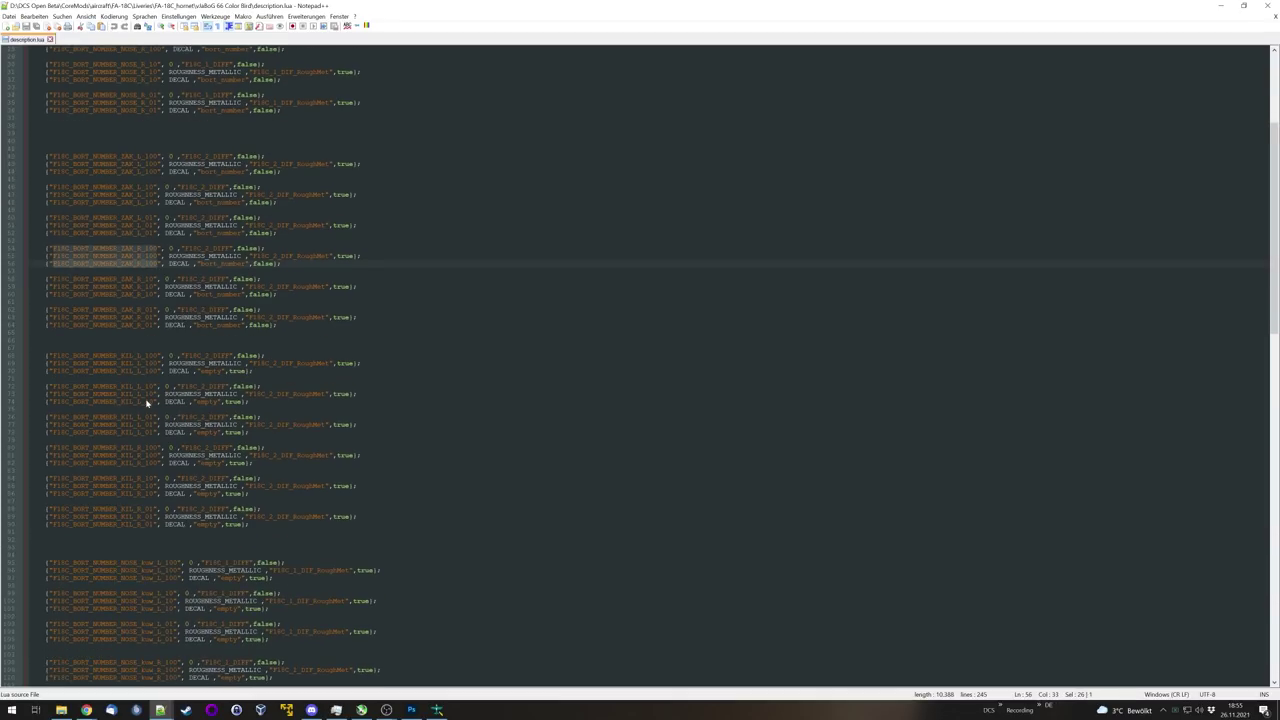
{"action": "left_click_drag", "start_coordinate": [52, 354], "coordinate": [145, 366]}
{"action": "left_click_drag", "start_coordinate": [52, 446], "coordinate": [145, 457]}
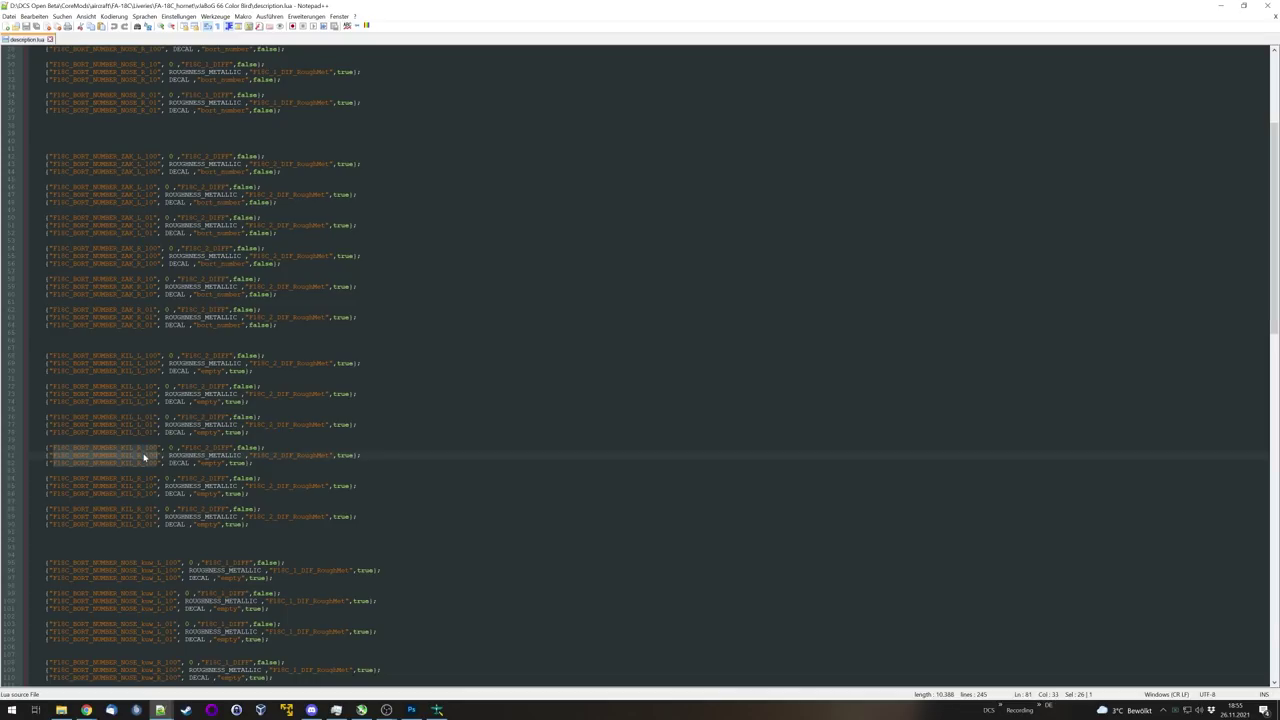
{"action": "double_click", "coordinate": [213, 371]}
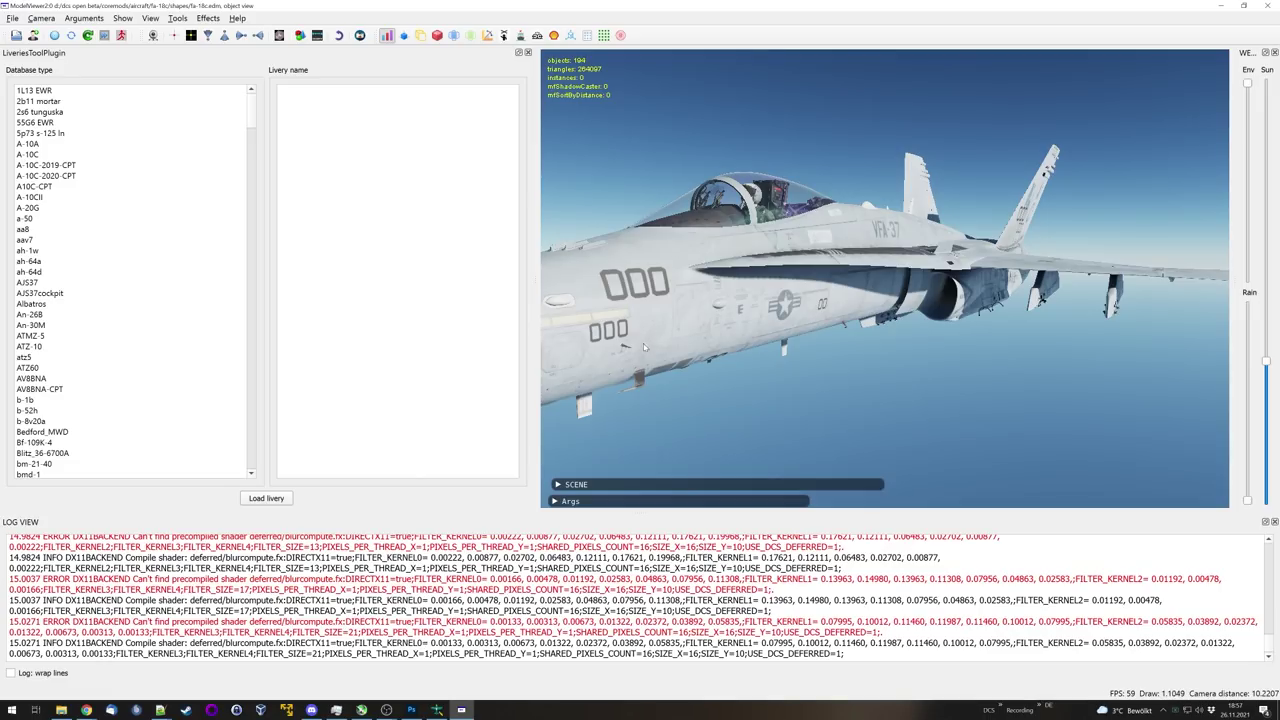
Step: In ModelViewer2, load the Fireforgers livery for FA-18C_hornet, close the livery tool and examine the nose board numbers up close
{"action": "left_click_drag", "start_coordinate": [794, 326], "coordinate": [679, 272]}
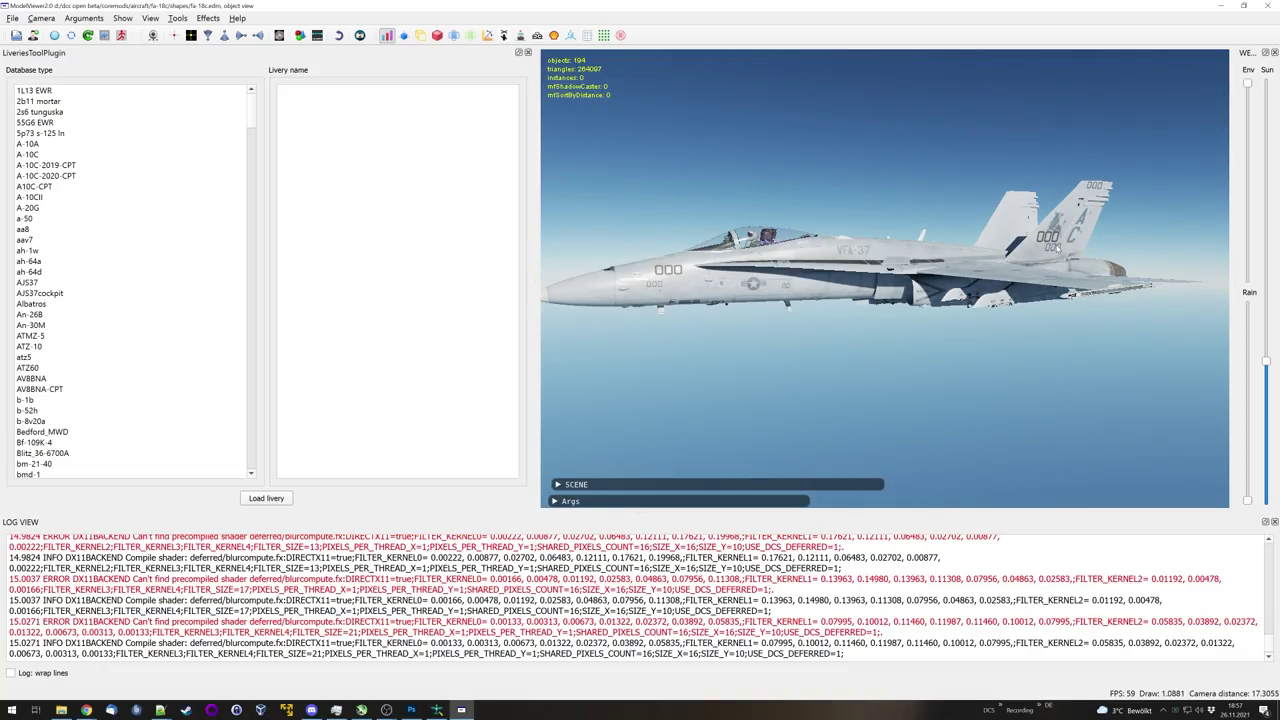
{"action": "left_click_drag", "start_coordinate": [1097, 186], "coordinate": [764, 306]}
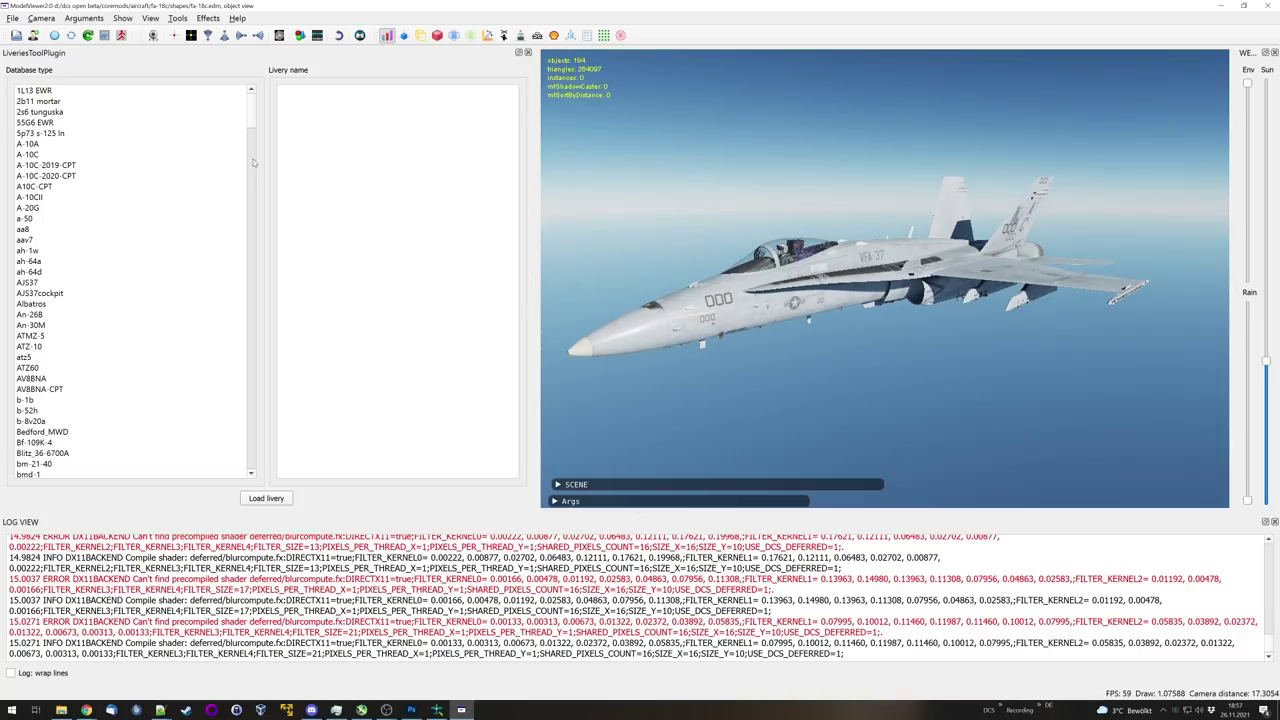
{"action": "left_click_drag", "start_coordinate": [252, 125], "coordinate": [250, 221]}
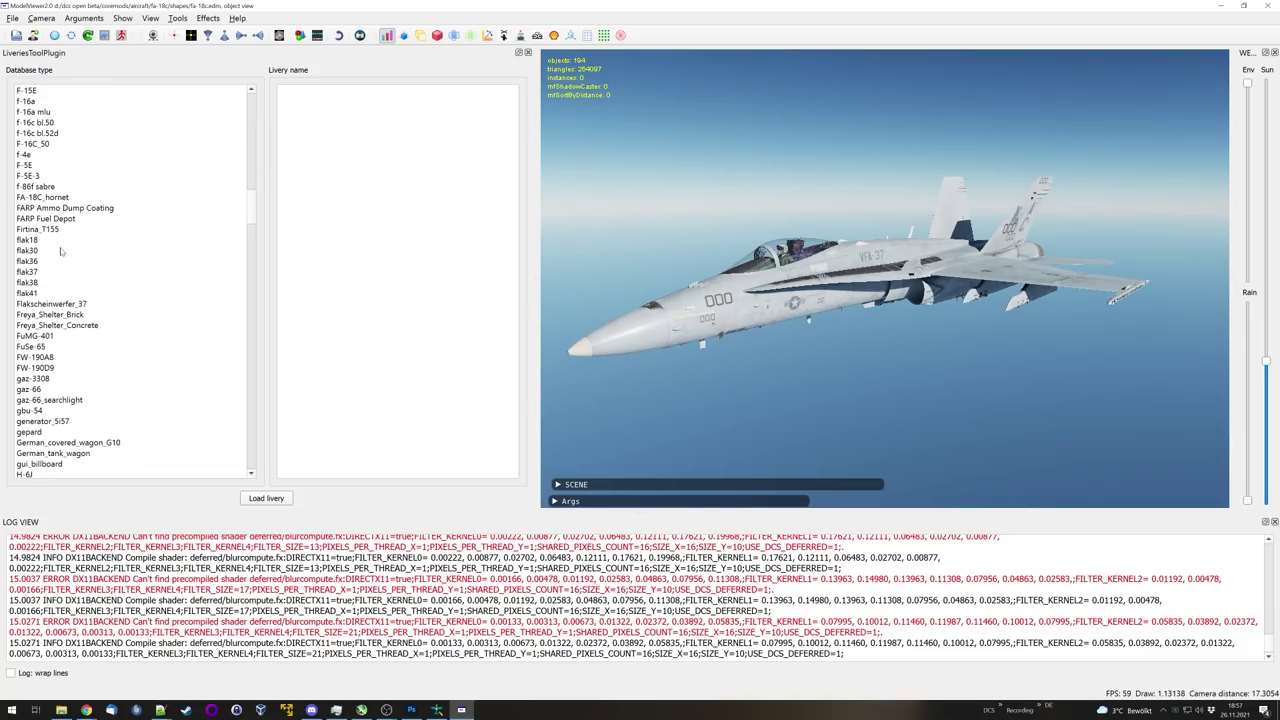
{"action": "scroll", "coordinate": [47, 170], "scroll_direction": "up", "scroll_amount": 2}
{"action": "scroll", "coordinate": [47, 185], "scroll_direction": "down", "scroll_amount": 2}
{"action": "left_click", "coordinate": [55, 198]}
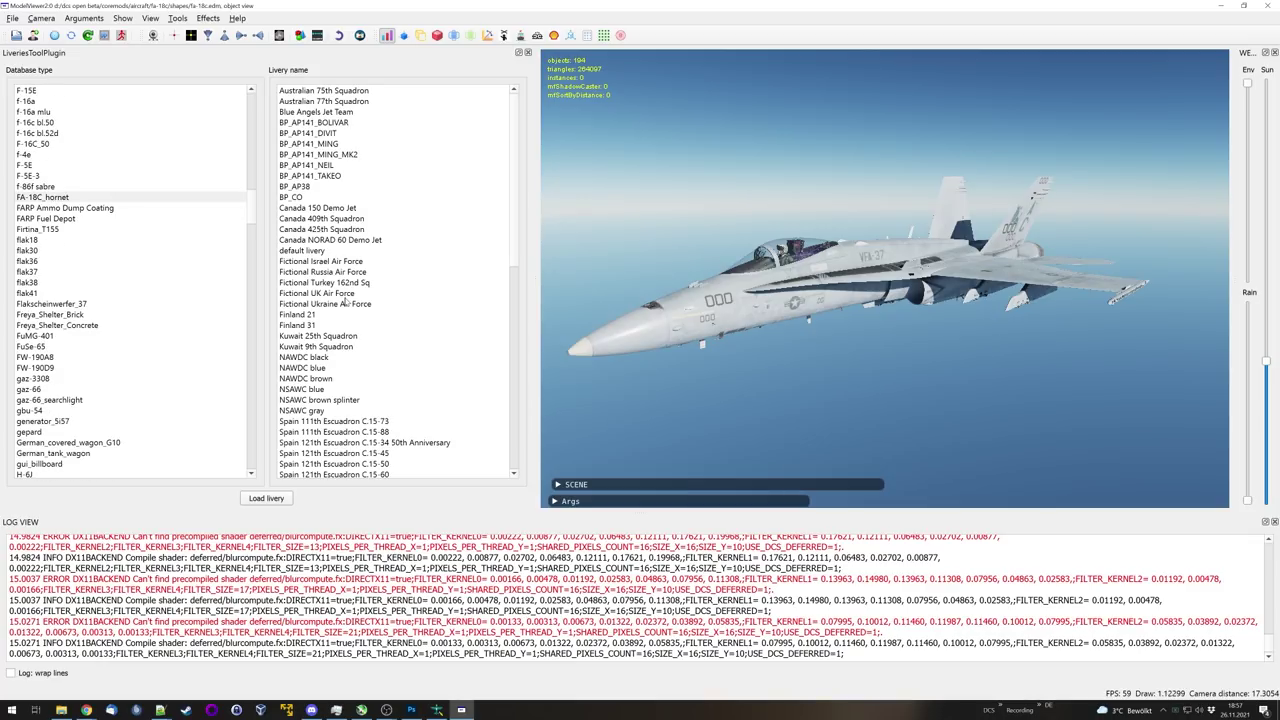
{"action": "scroll", "coordinate": [345, 300], "scroll_direction": "down", "scroll_amount": 4}
{"action": "left_click", "coordinate": [315, 432]}
{"action": "left_click", "coordinate": [280, 505]}
{"action": "left_click", "coordinate": [528, 52]}
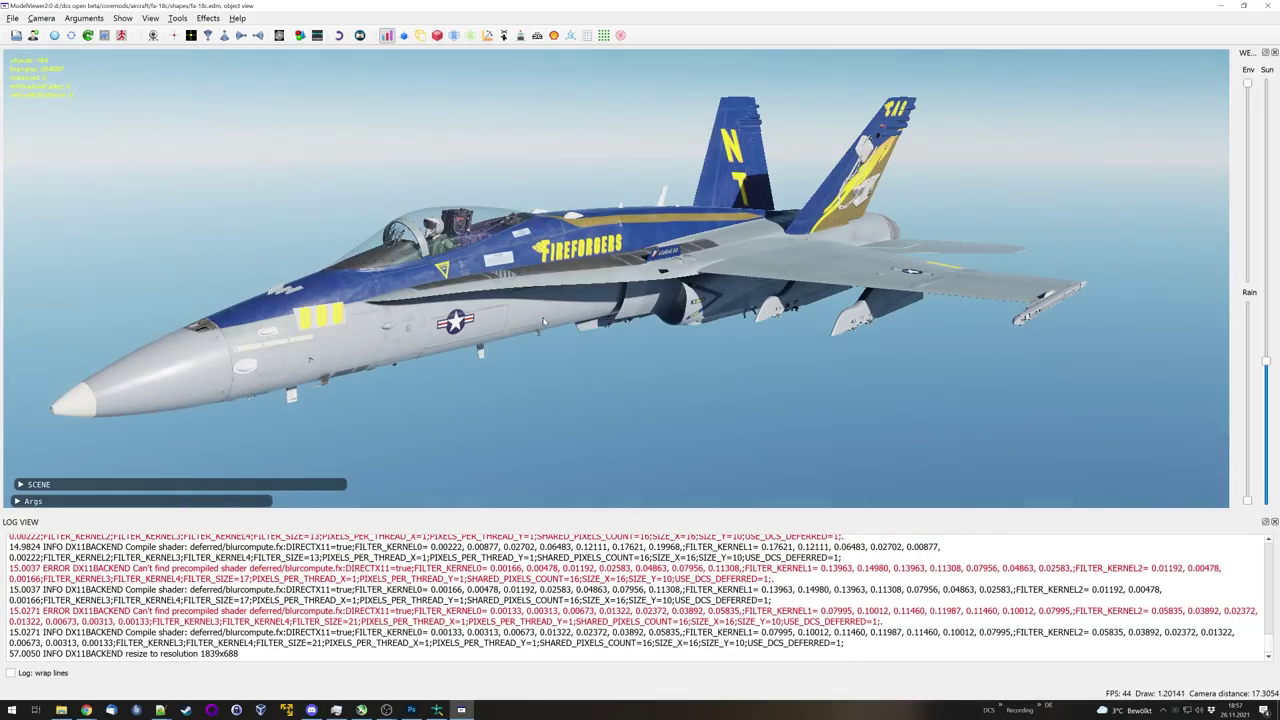
{"action": "scroll", "coordinate": [366, 312], "scroll_direction": "up", "scroll_amount": 3}
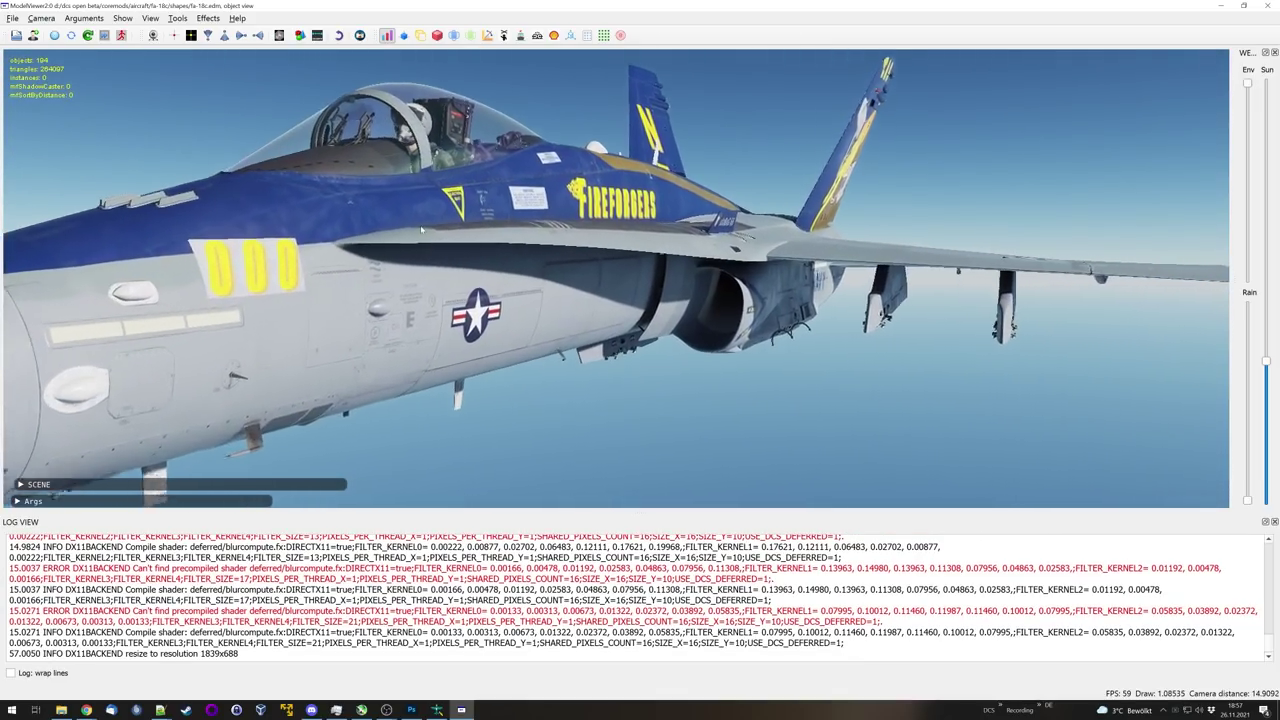
{"action": "scroll", "coordinate": [392, 218], "scroll_direction": "up", "scroll_amount": 4}
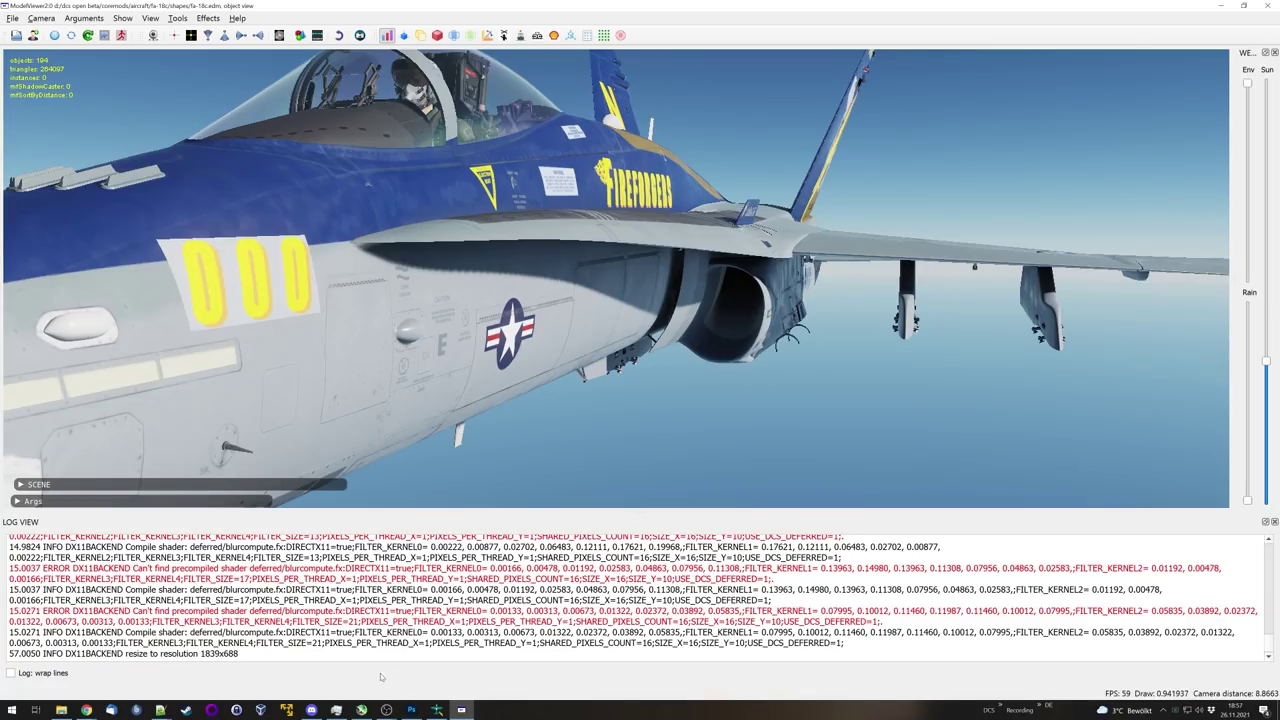
Step: Switch to Photoshop and convert Gruppe 1 with the digits in bort_number.psd to a smart object
{"action": "left_click", "coordinate": [411, 710]}
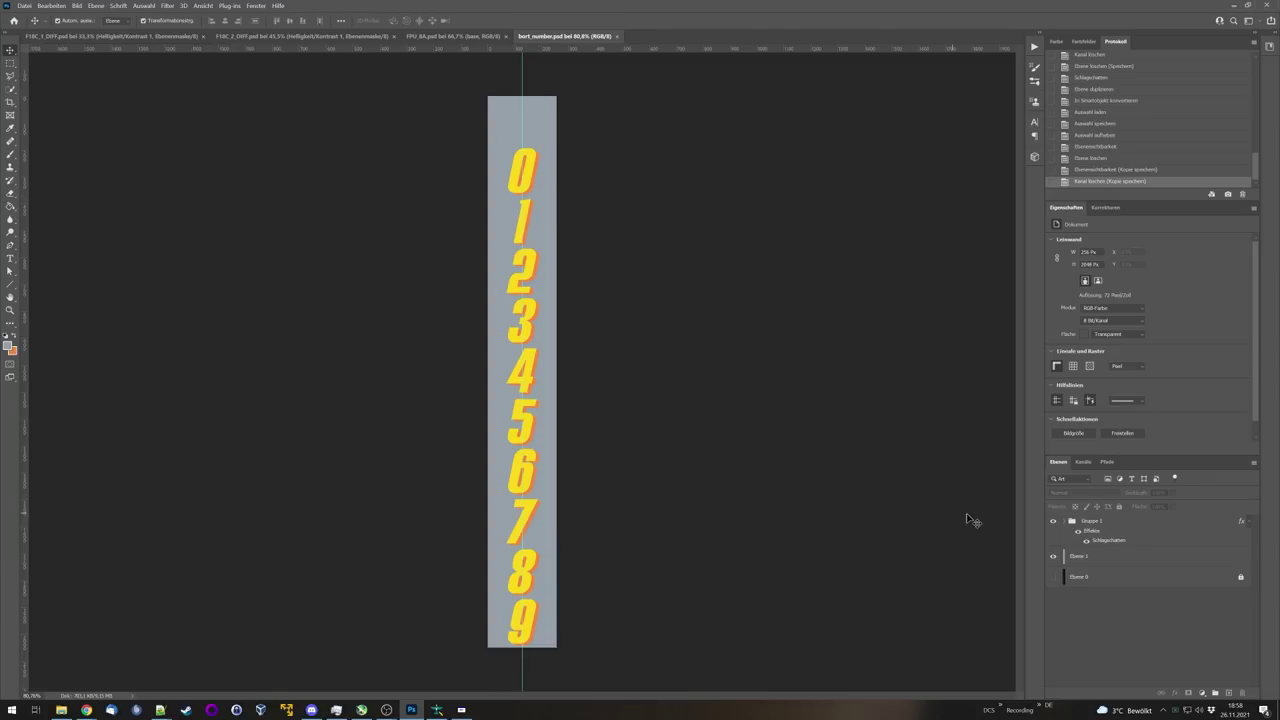
{"action": "left_click", "coordinate": [1100, 522]}
{"action": "right_click", "coordinate": [1100, 522]}
{"action": "left_click", "coordinate": [1141, 241]}
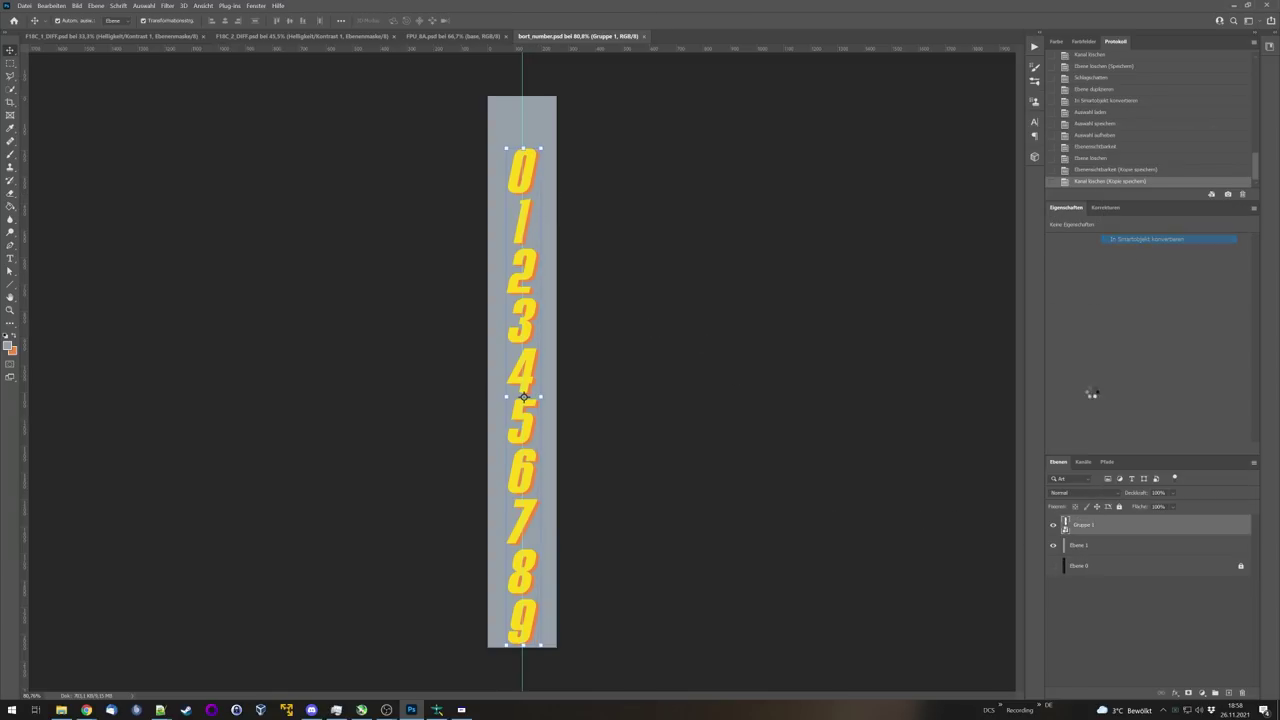
Step: Load the outline of the digits' smart object as a selection, save it as an alpha channel and deselect
{"action": "left_click", "coordinate": [1065, 527], "text": "ctrl"}
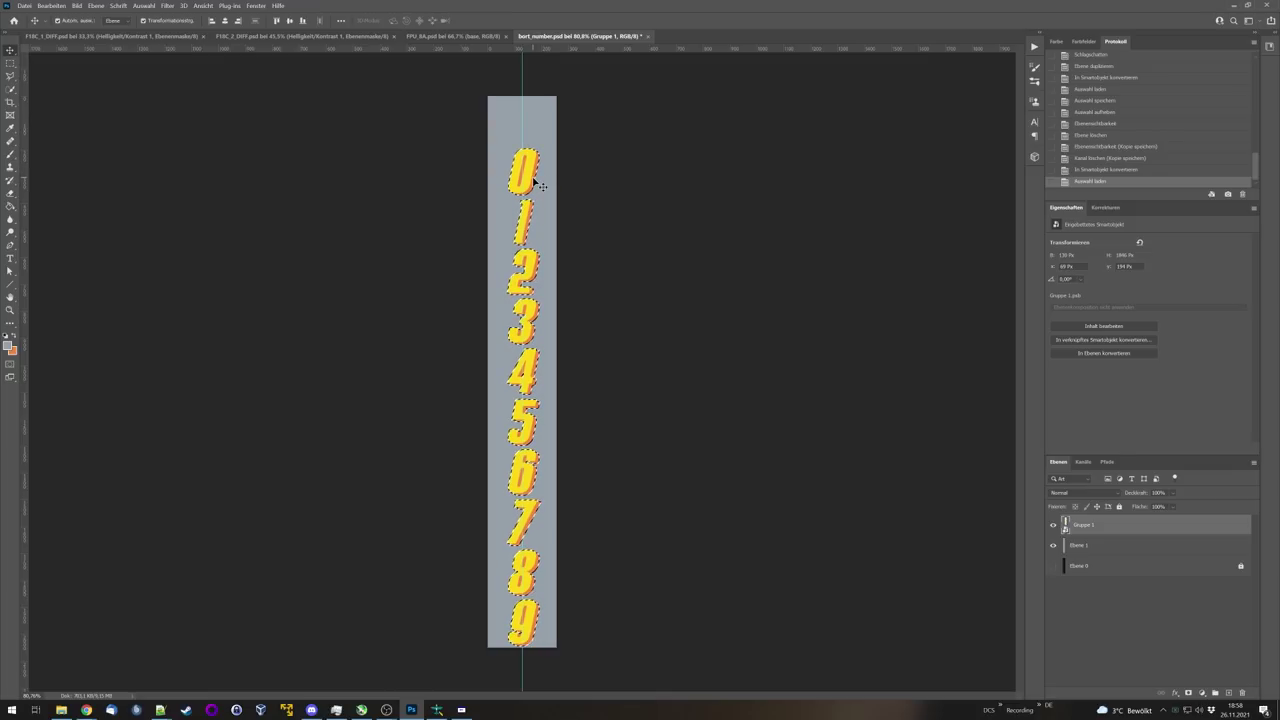
{"action": "left_click", "coordinate": [1083, 462]}
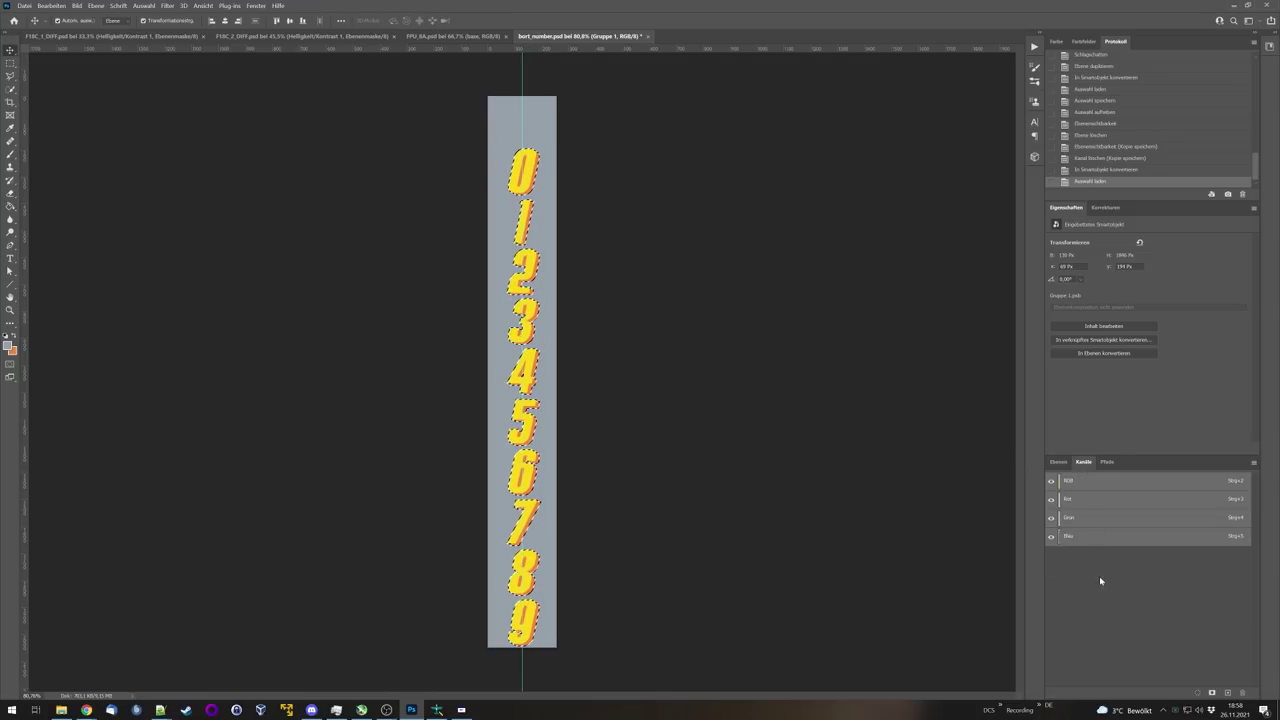
{"action": "left_click", "coordinate": [1211, 694]}
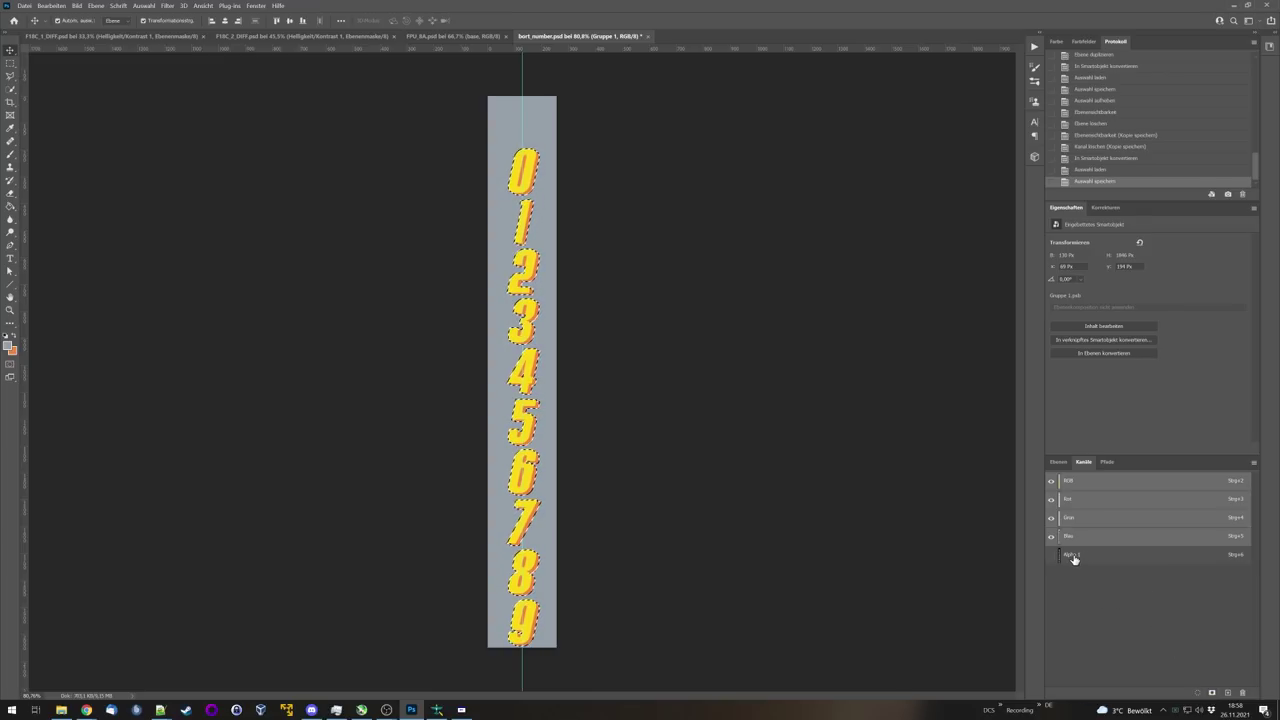
{"action": "key", "text": "ctrl+d"}
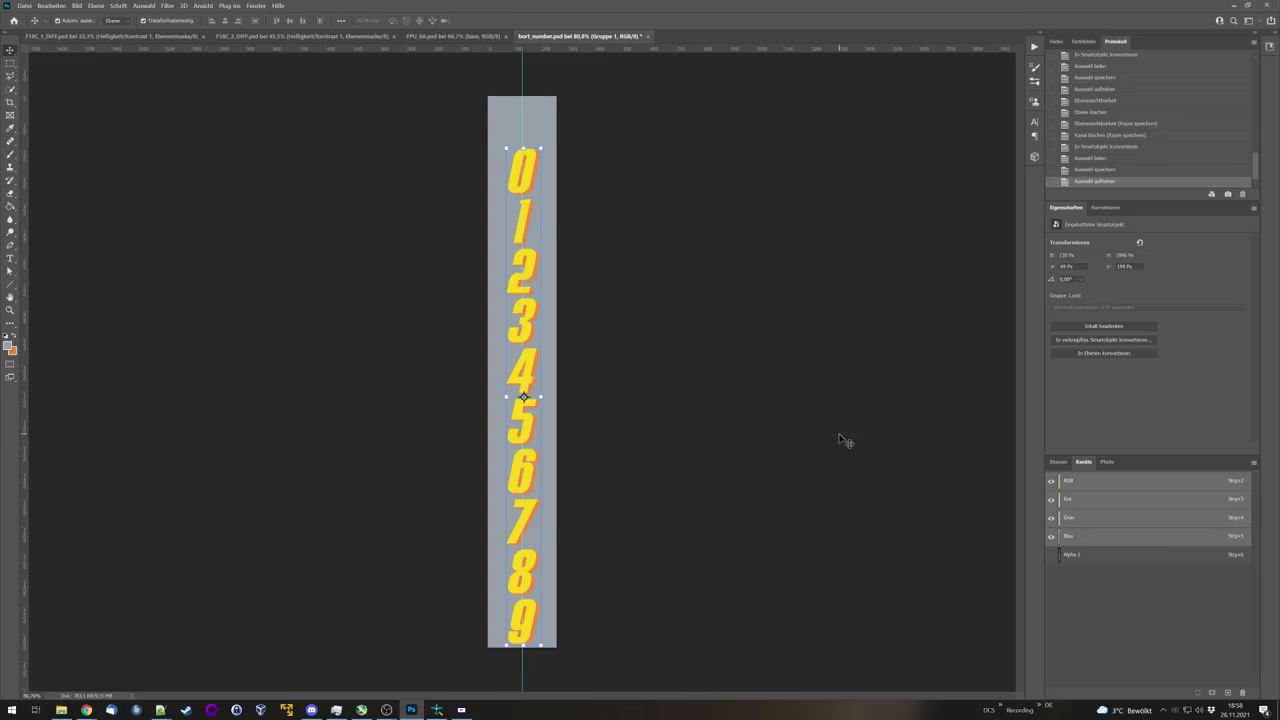
Step: Examine the Alpha 1 channel over the image and on its own, then restore the RGB view and return to the layers
{"action": "left_click", "coordinate": [1051, 555]}
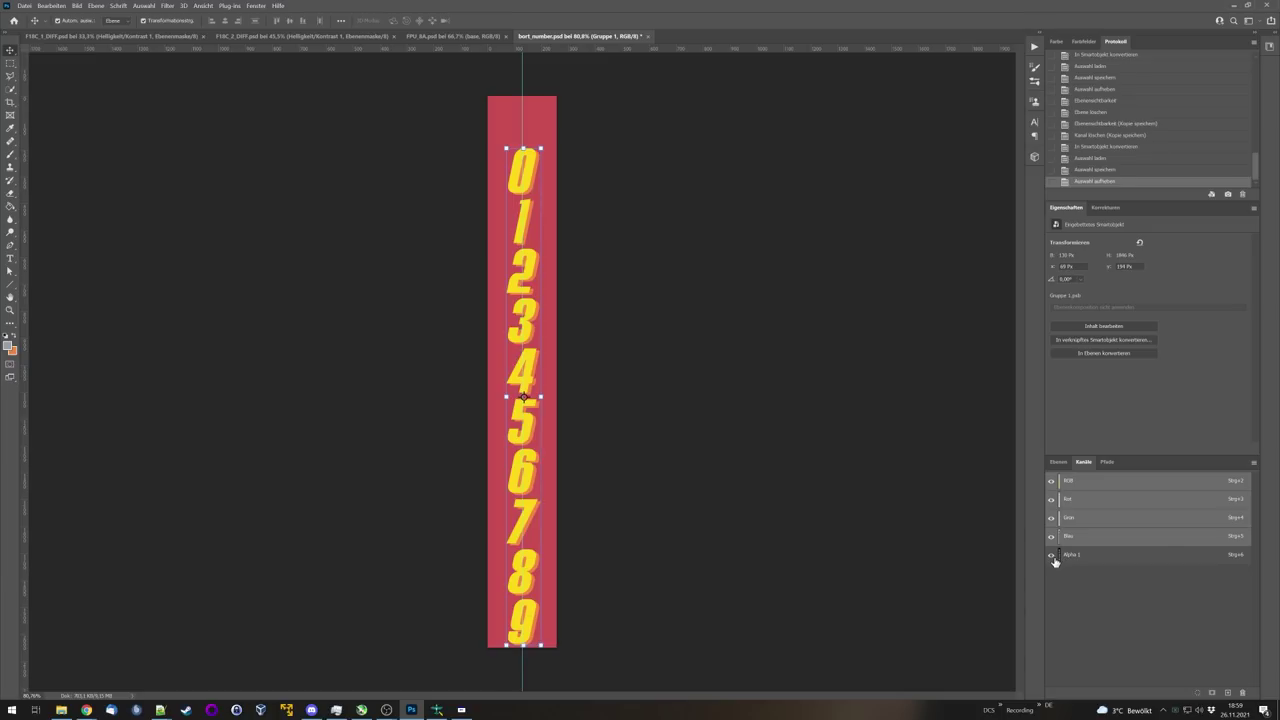
{"action": "left_click", "coordinate": [1052, 482]}
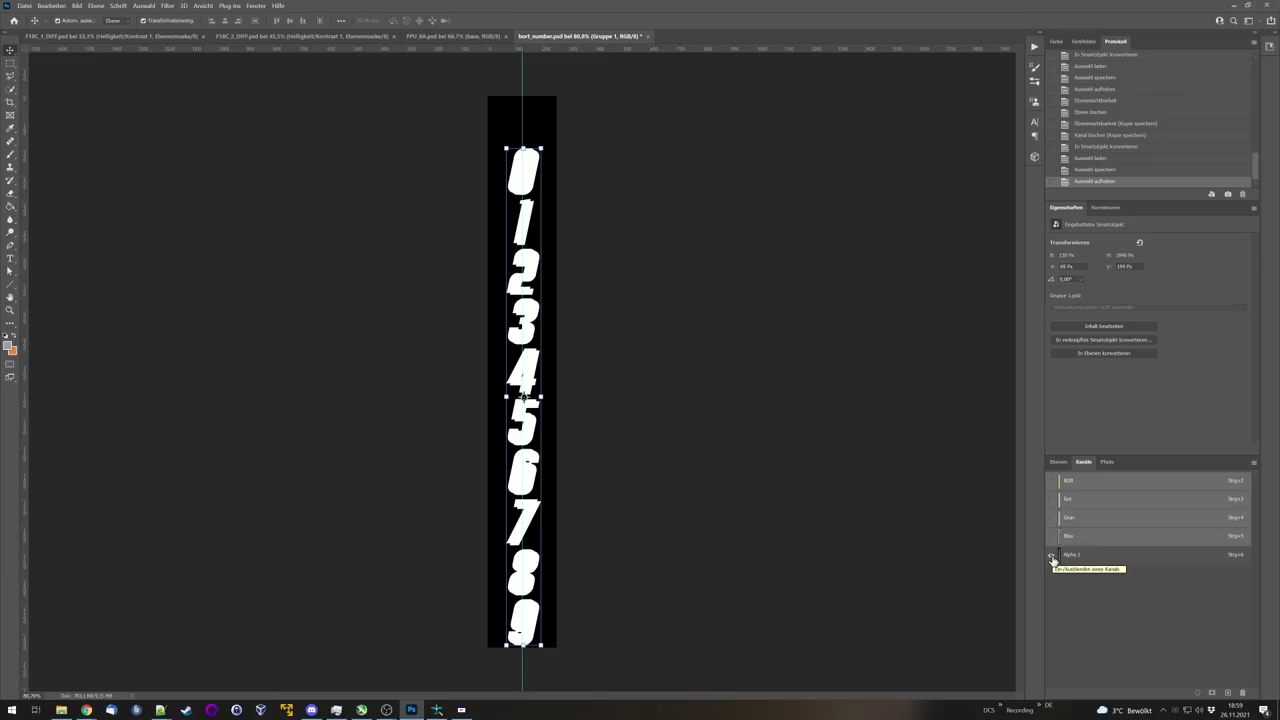
{"action": "left_click", "coordinate": [1051, 481]}
{"action": "left_click", "coordinate": [1051, 556]}
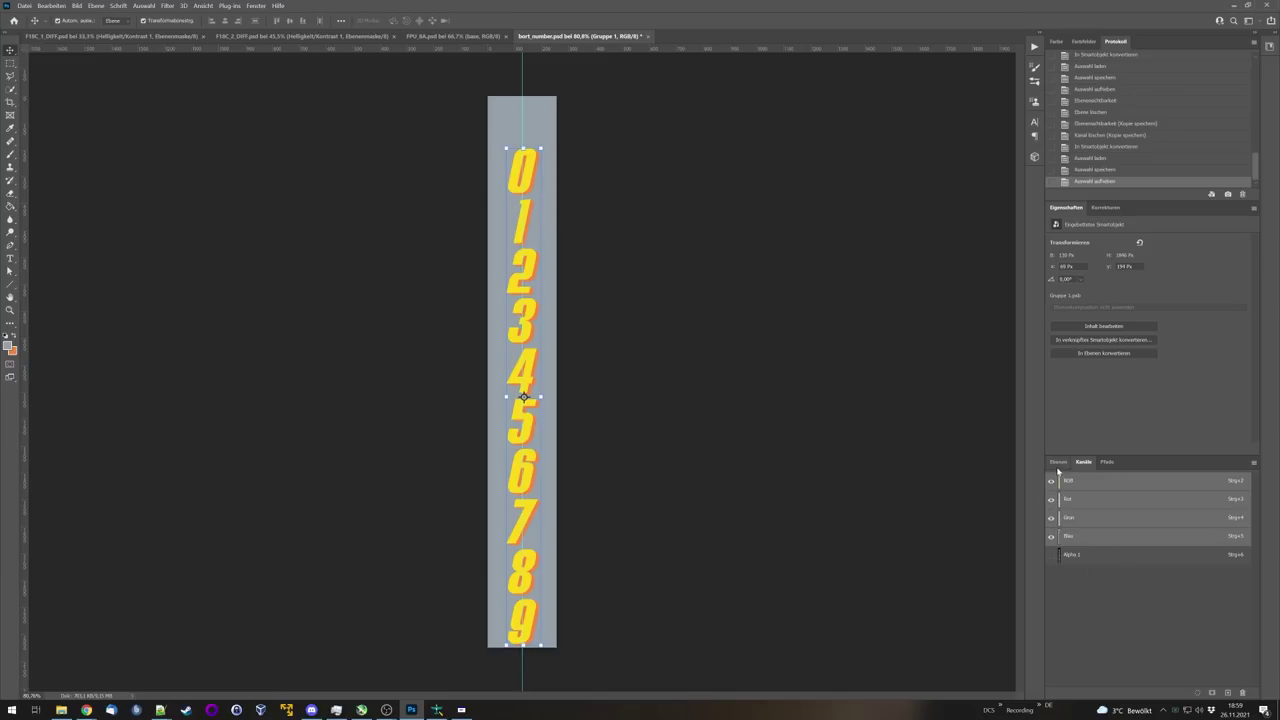
{"action": "left_click", "coordinate": [1058, 462]}
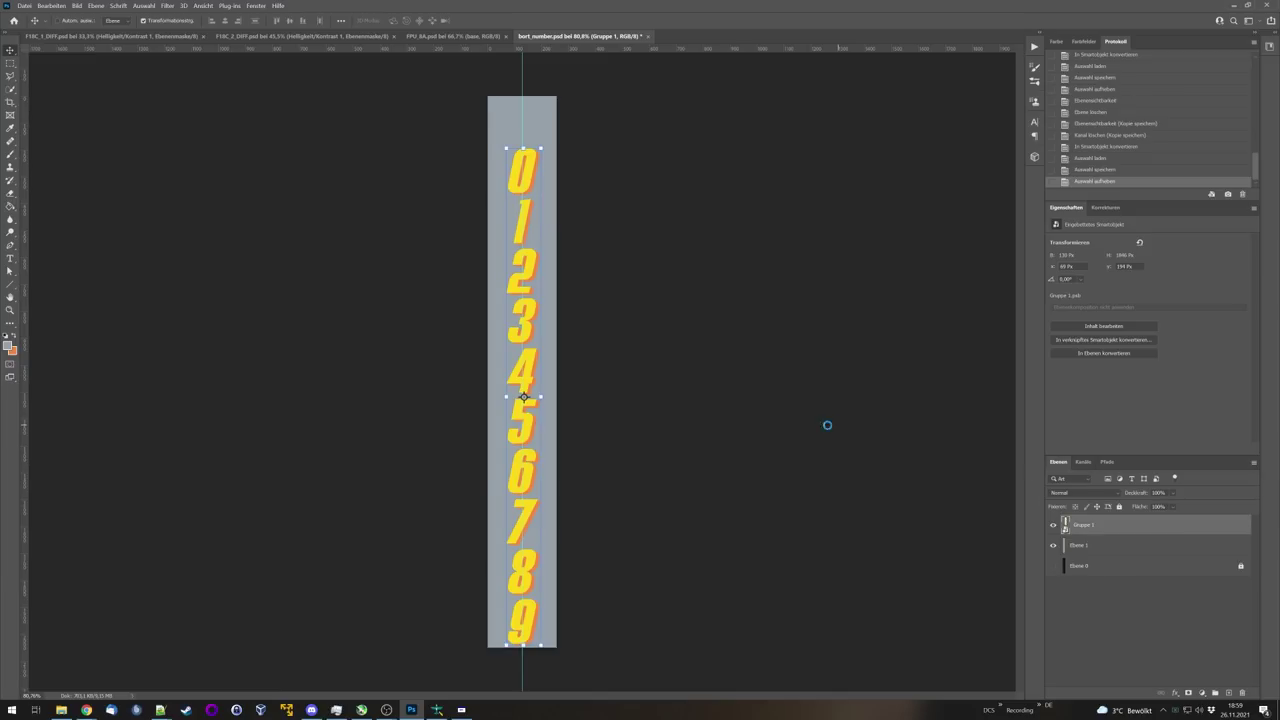
Step: Save a copy as bort_number.bmp in BMP format, replacing the existing file, with Windows file format and 32-bit depth
{"action": "key", "text": "ctrl+alt+s"}
{"action": "left_click", "coordinate": [250, 389]}
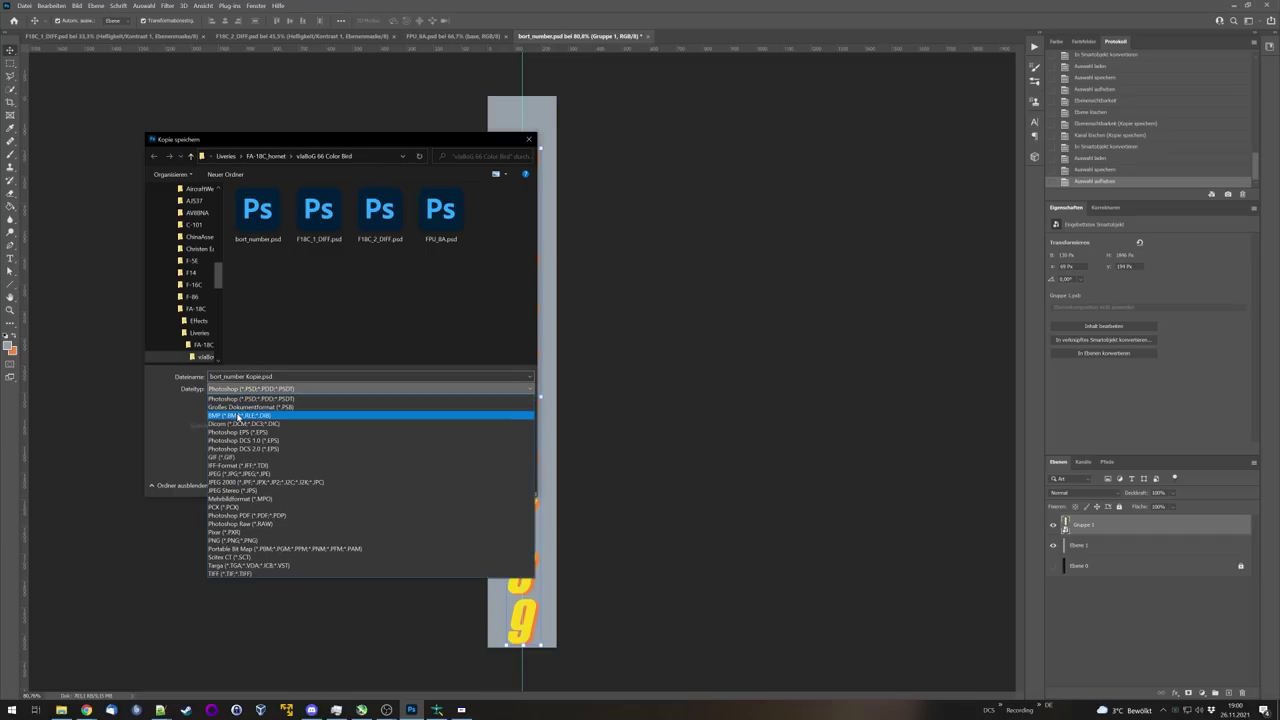
{"action": "left_click", "coordinate": [234, 414]}
{"action": "left_click", "coordinate": [272, 375]}
{"action": "key", "text": "BackSpace"}
{"action": "key", "text": "BackSpace"}
{"action": "key", "text": "BackSpace"}
{"action": "key", "text": "BackSpace"}
{"action": "key", "text": "BackSpace"}
{"action": "key", "text": "BackSpace"}
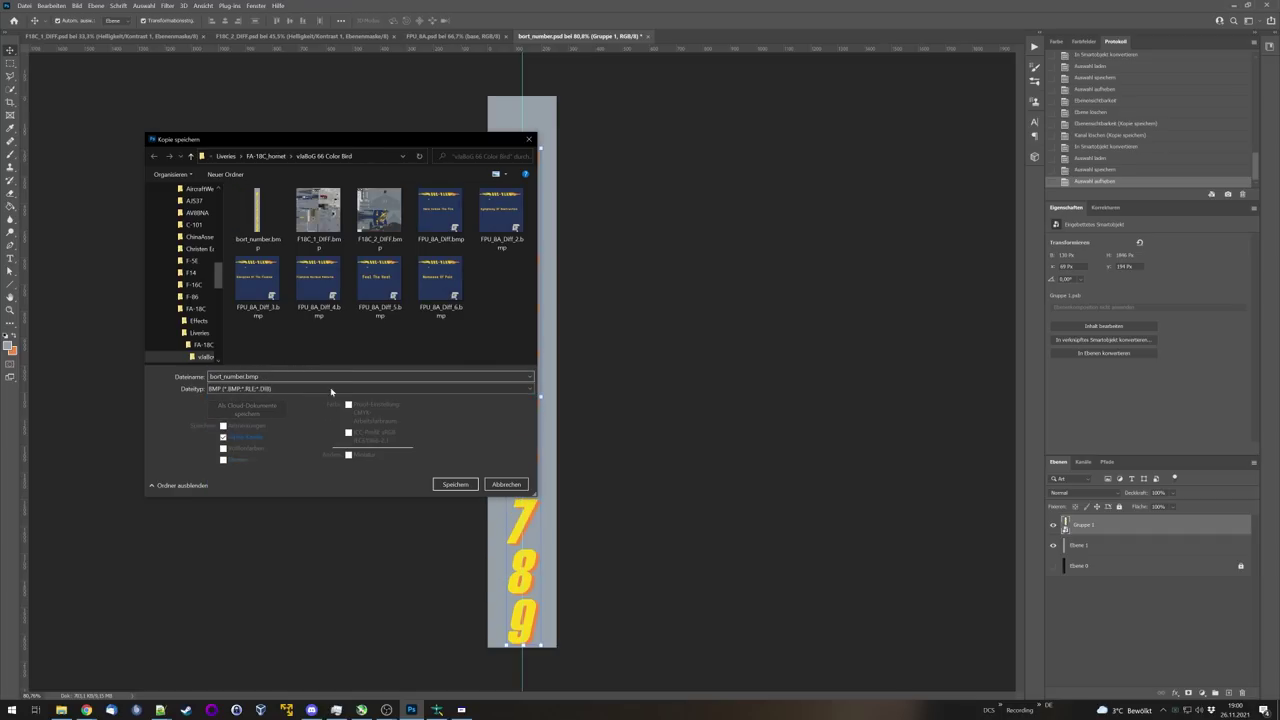
{"action": "left_click", "coordinate": [455, 484]}
{"action": "left_click", "coordinate": [663, 357]}
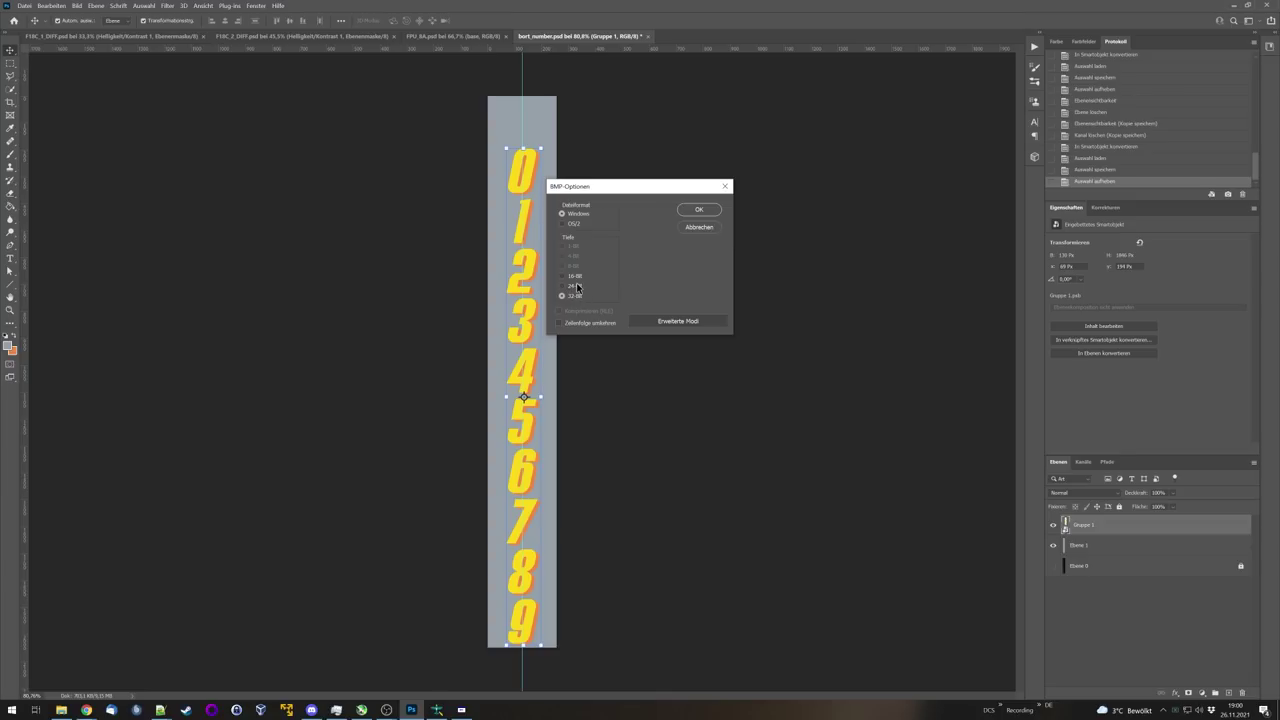
{"action": "left_click", "coordinate": [697, 210]}
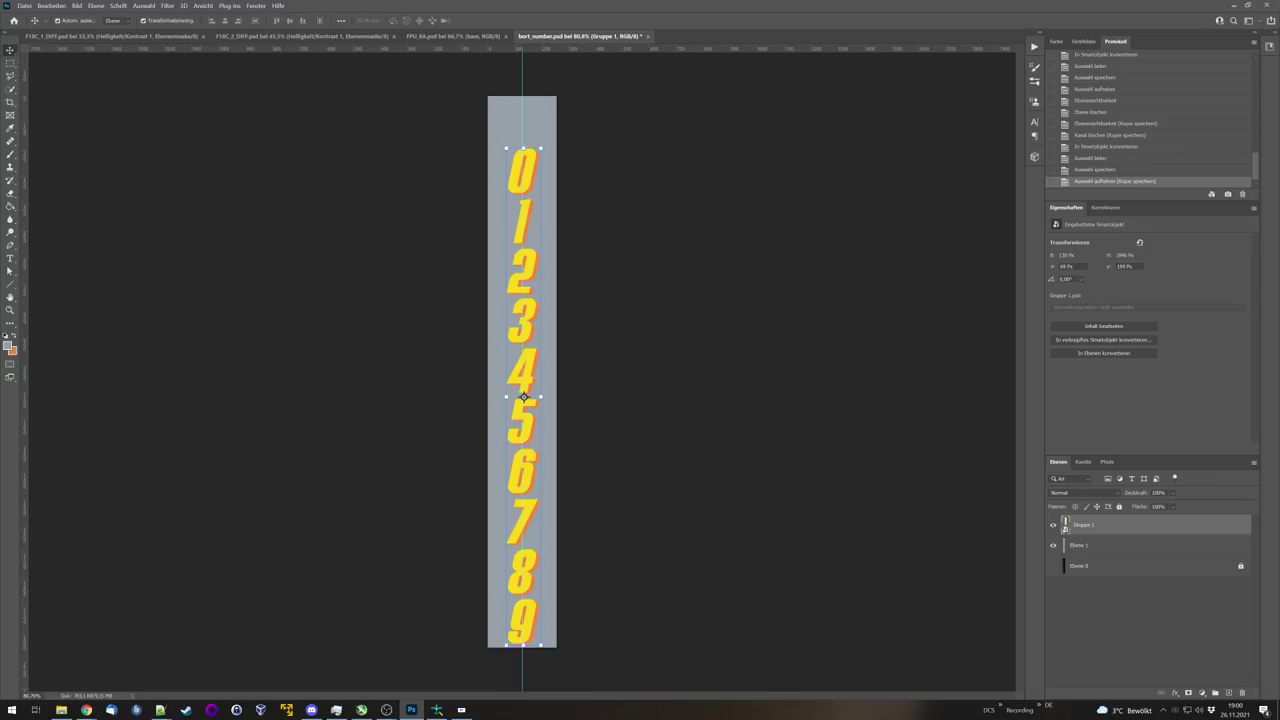
Step: Switch to DXTBmp and open the exported bort_number.bmp from the livery folder
{"action": "key", "text": "super+e"}
{"action": "left_click", "coordinate": [436, 710]}
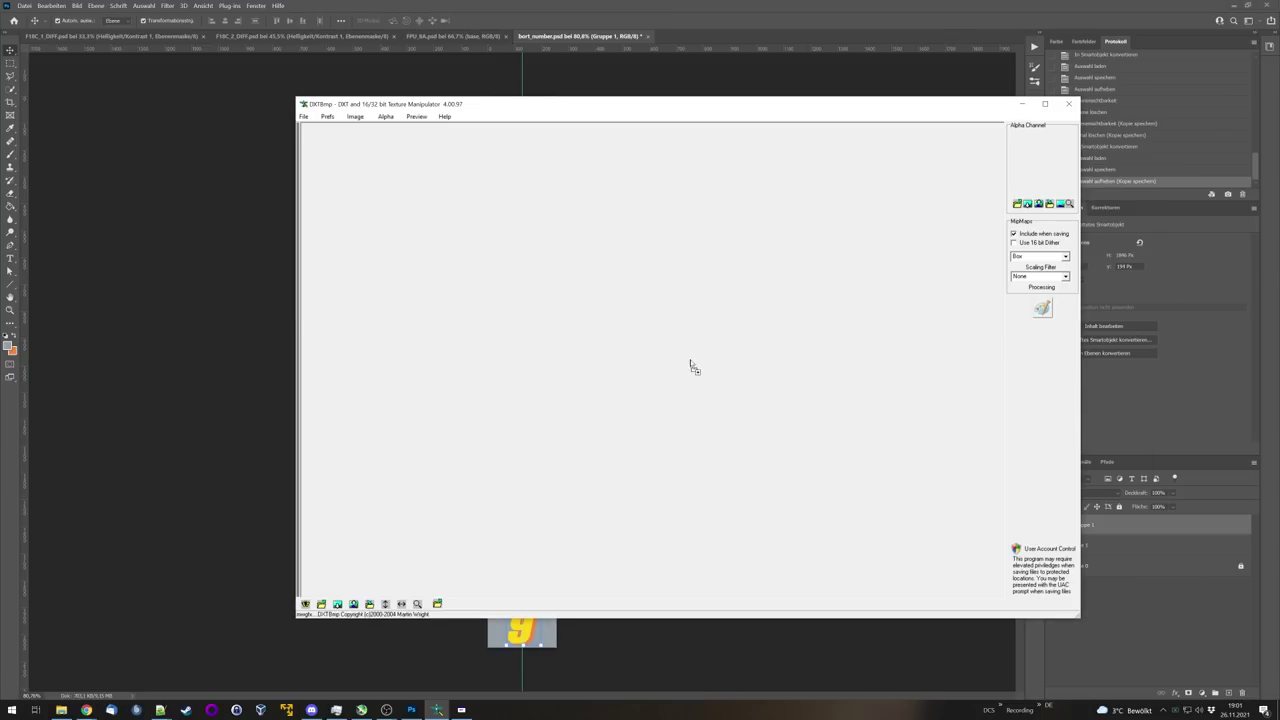
{"action": "left_click_drag", "start_coordinate": [685, 313], "coordinate": [685, 314]}
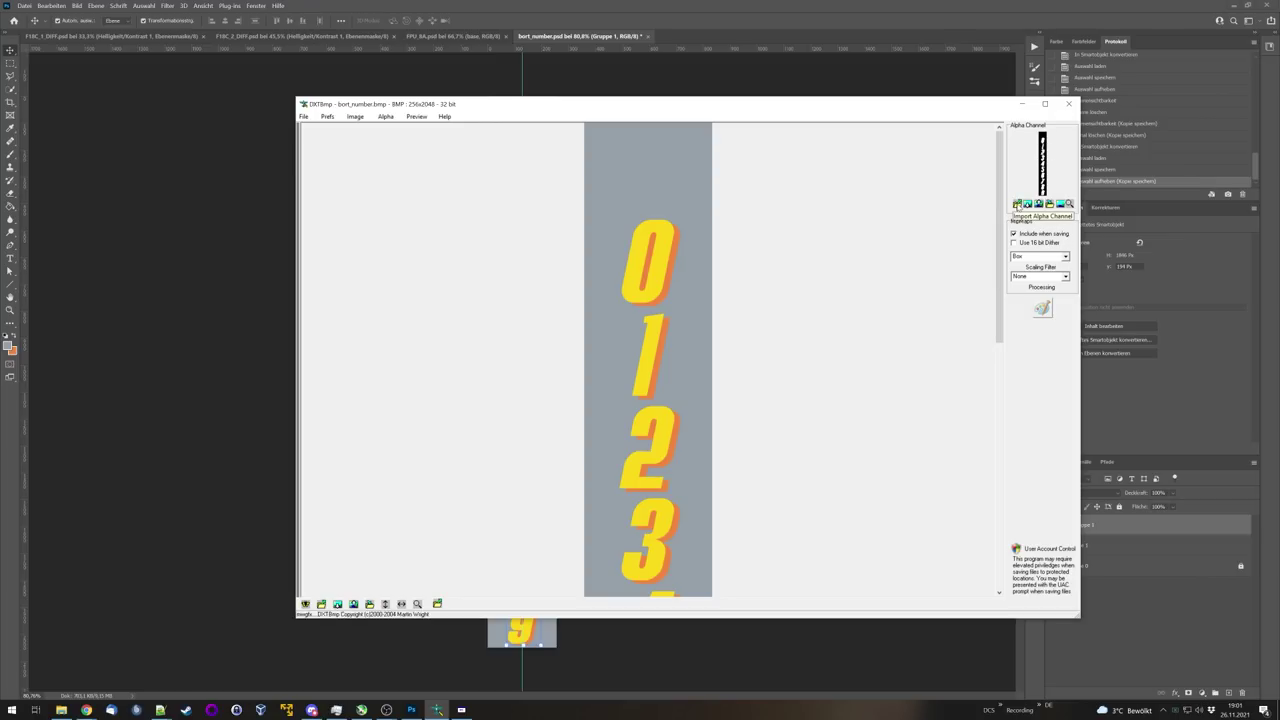
{"action": "left_click", "coordinate": [1017, 205]}
Step: Export the number texture as the DDS texture bort_number.dds in DDS DXT5 format
{"action": "left_click", "coordinate": [303, 117]}
{"action": "mouse_move", "coordinate": [350, 150]}
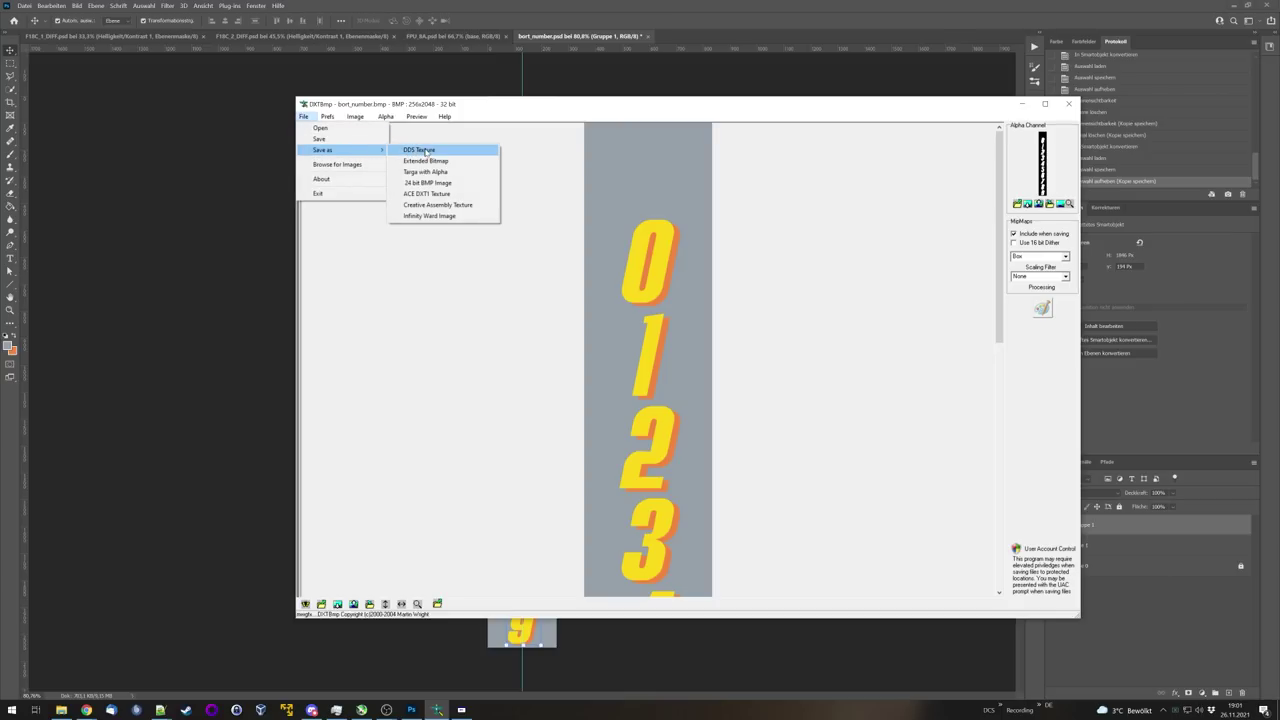
{"action": "left_click", "coordinate": [425, 151]}
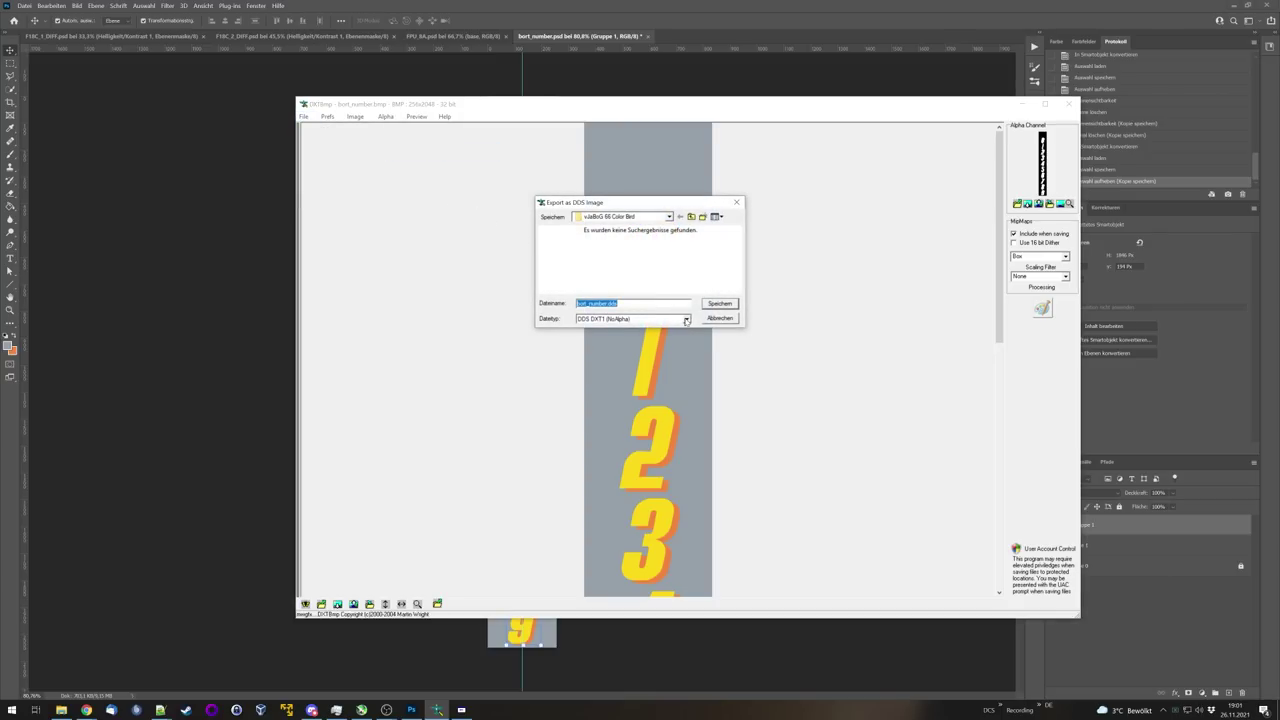
{"action": "left_click", "coordinate": [686, 319]}
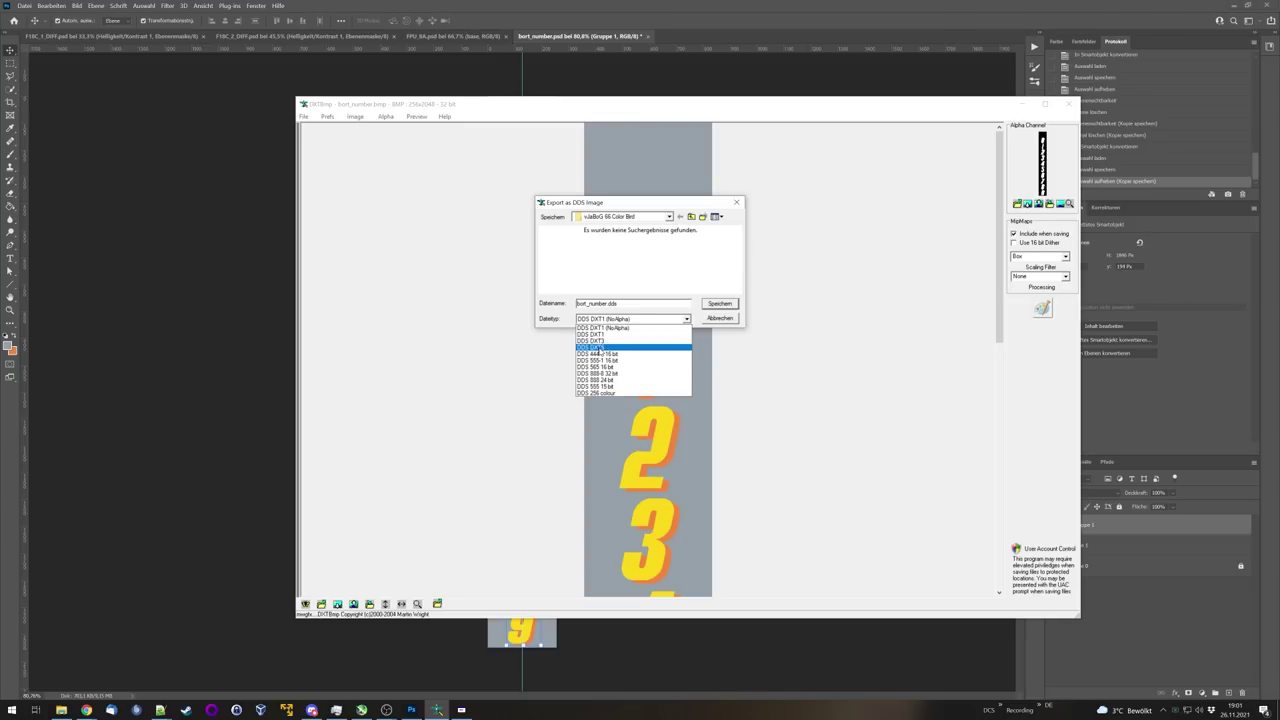
{"action": "left_click", "coordinate": [599, 348]}
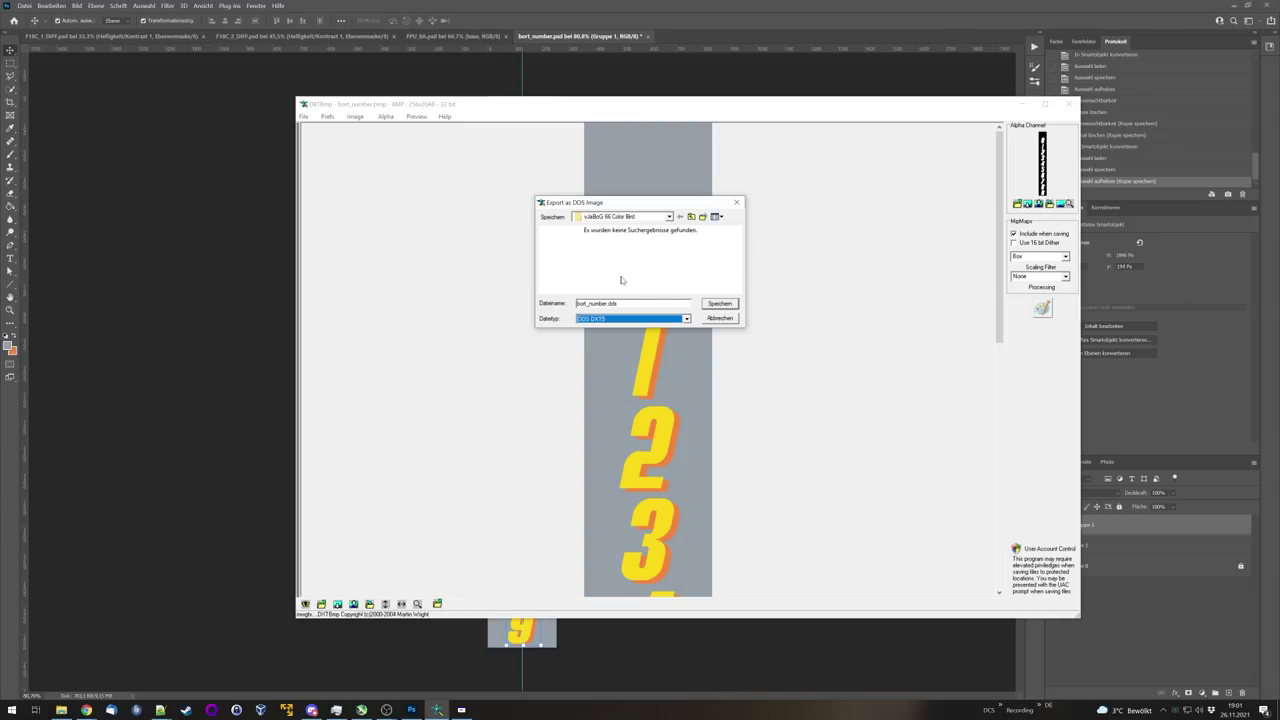
{"action": "left_click", "coordinate": [703, 302]}
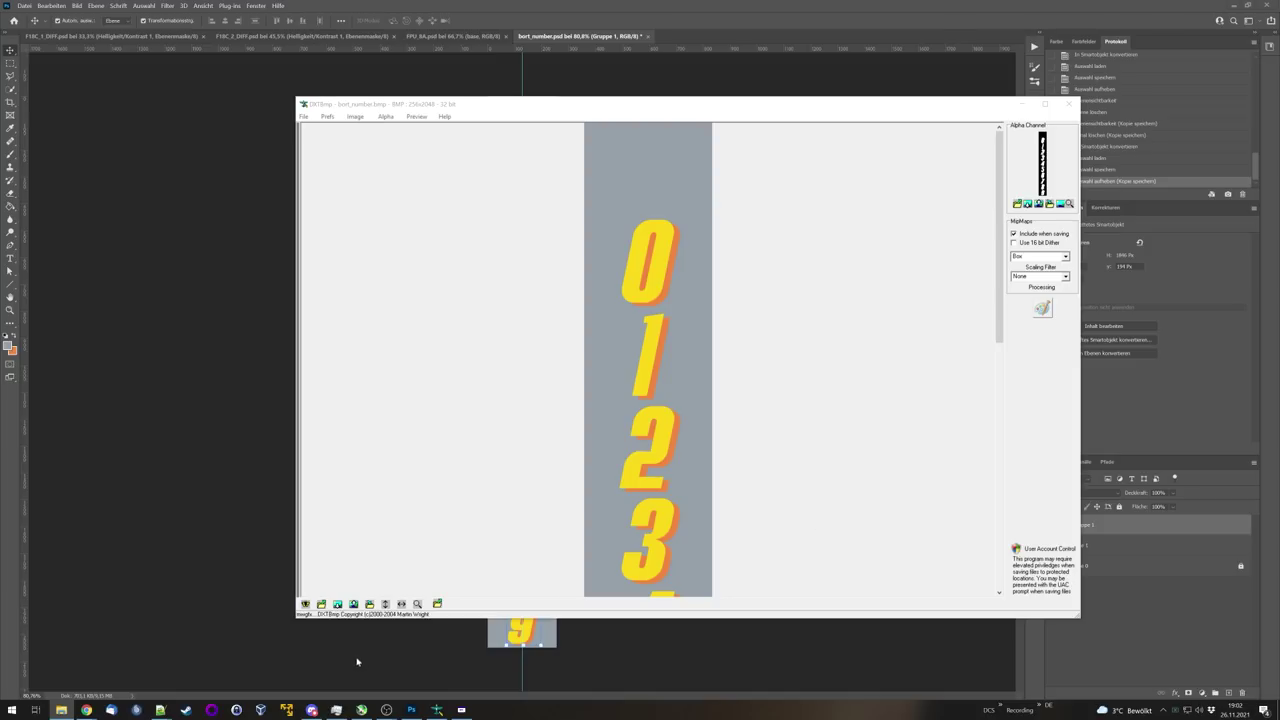
Step: Switch back to description.lua in Notepad++ and examine the bort_number texture name in the first left nose number's decal line
{"action": "mouse_move", "coordinate": [160, 710]}
{"action": "left_click", "coordinate": [104, 660]}
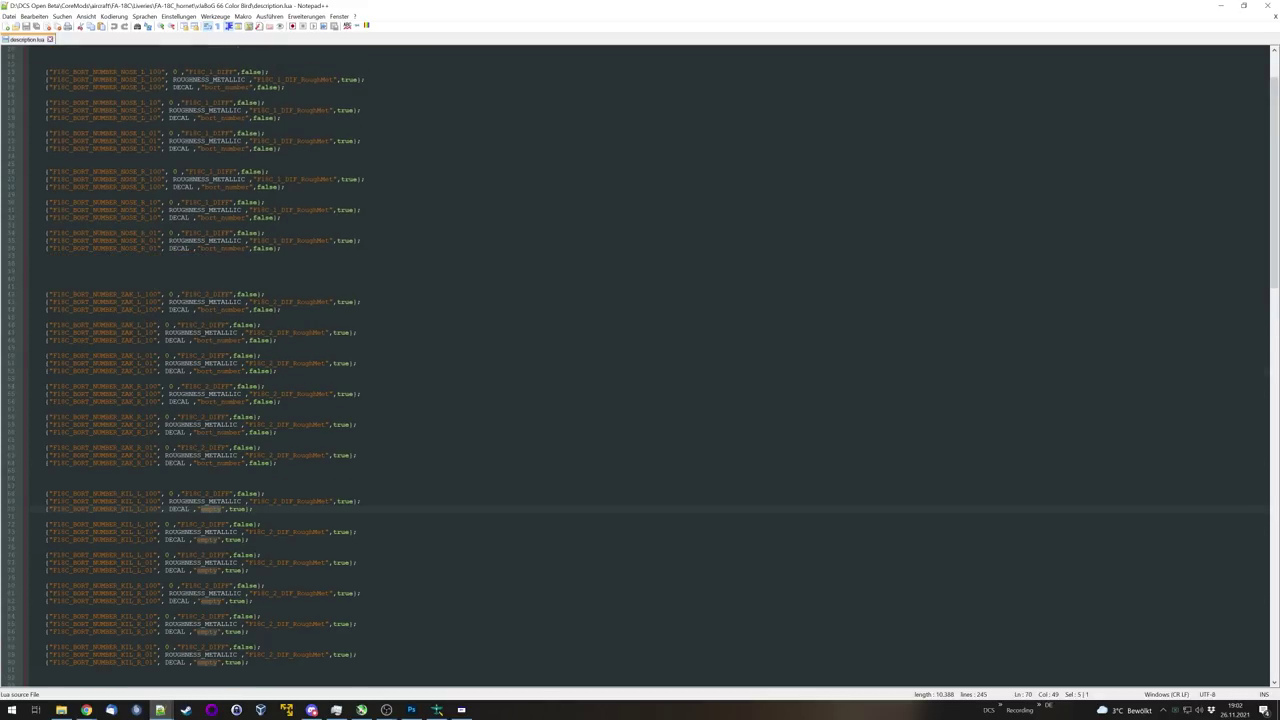
{"action": "scroll", "coordinate": [640, 360], "scroll_direction": "up", "scroll_amount": 3}
{"action": "left_click", "coordinate": [250, 156]}
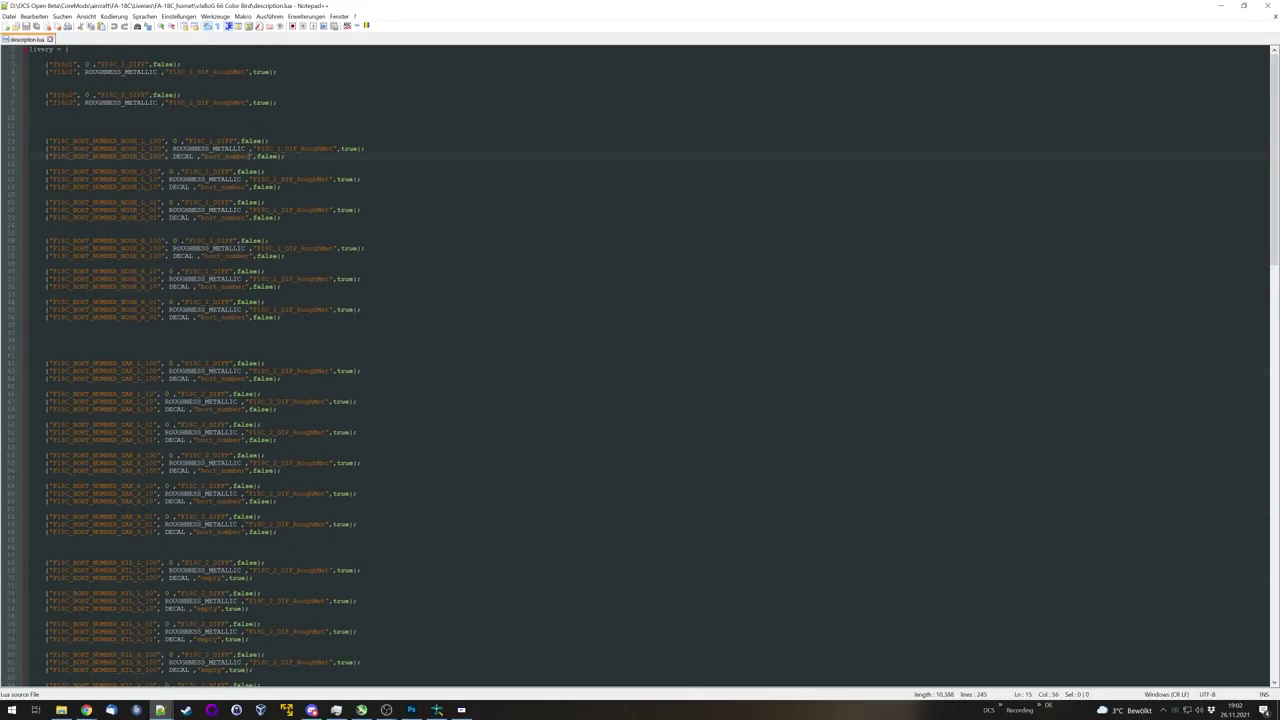
{"action": "left_click", "coordinate": [436, 710]}
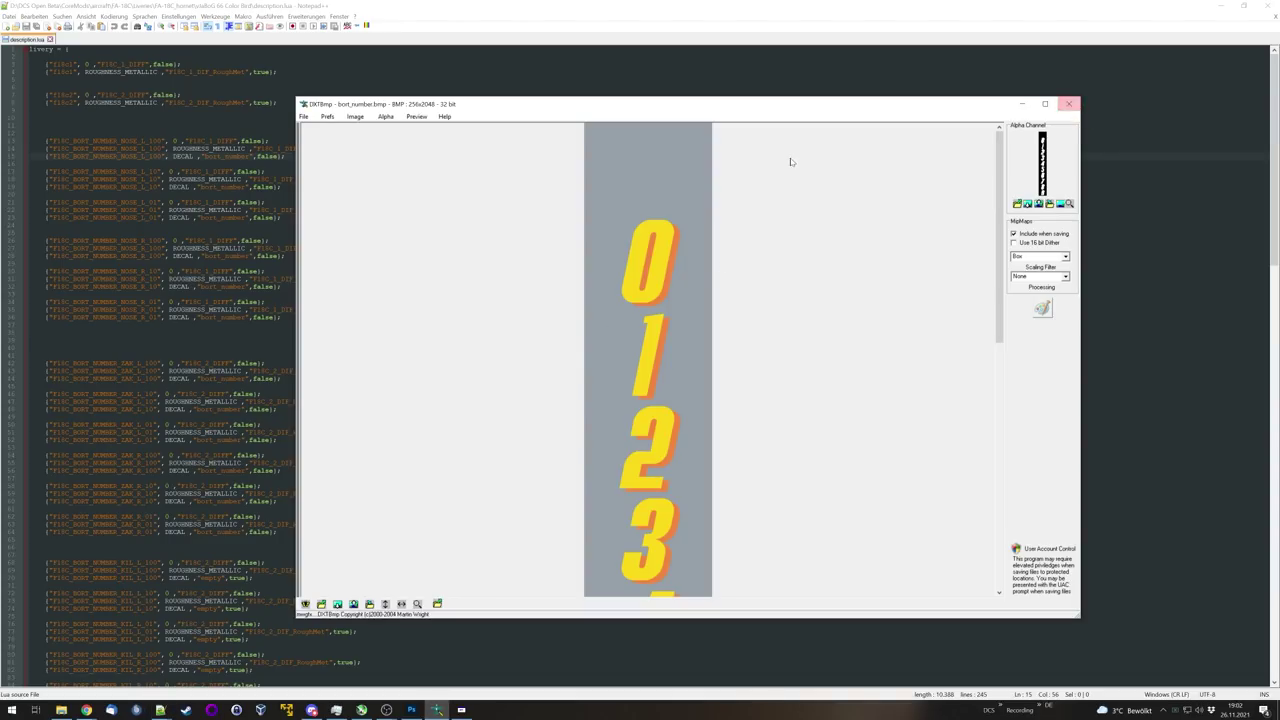
{"action": "left_click", "coordinate": [1021, 107]}
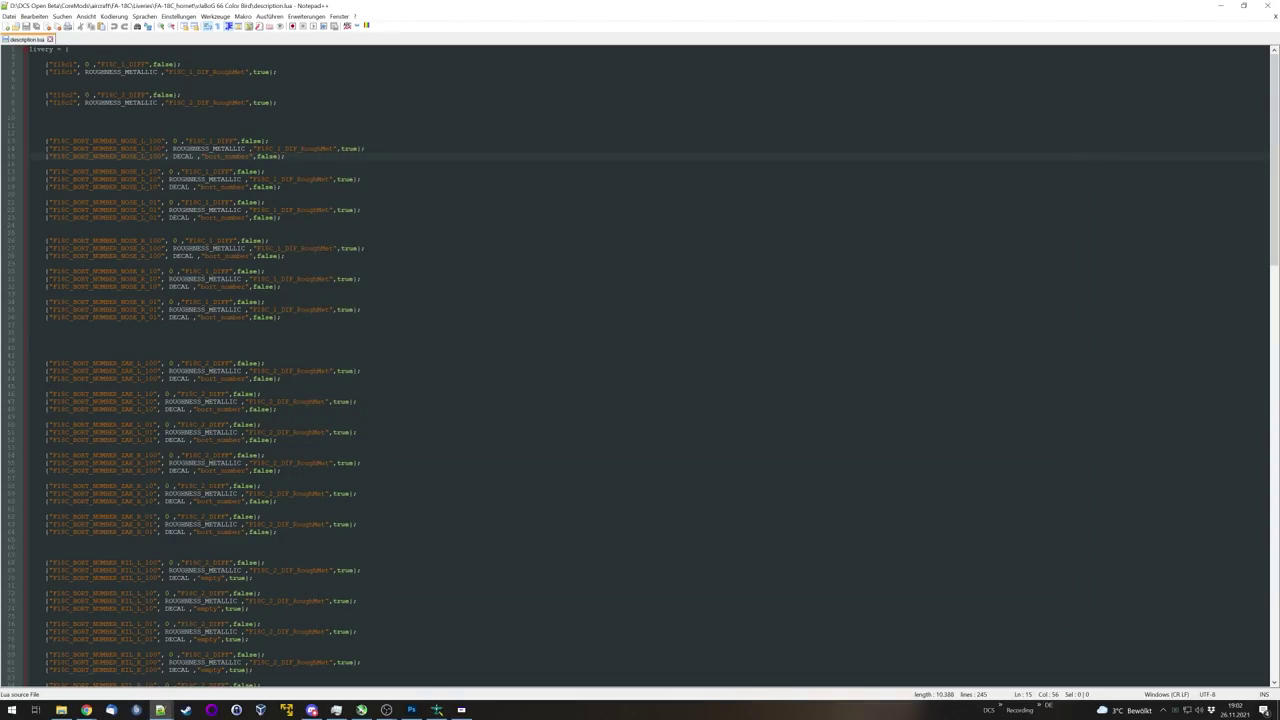
Step: Switch to ModelViewer2 and reload the textures of the F/A-18C model
{"action": "key", "text": "alt+Tab"}
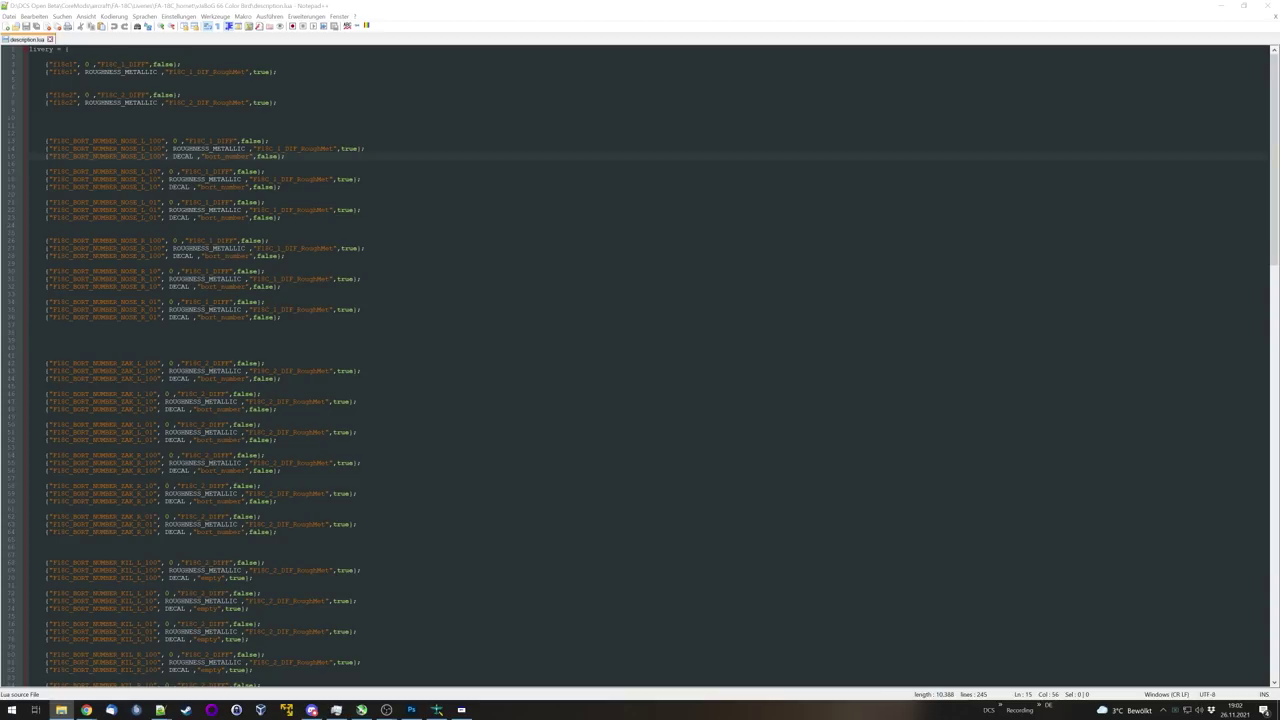
{"action": "left_click", "coordinate": [461, 710]}
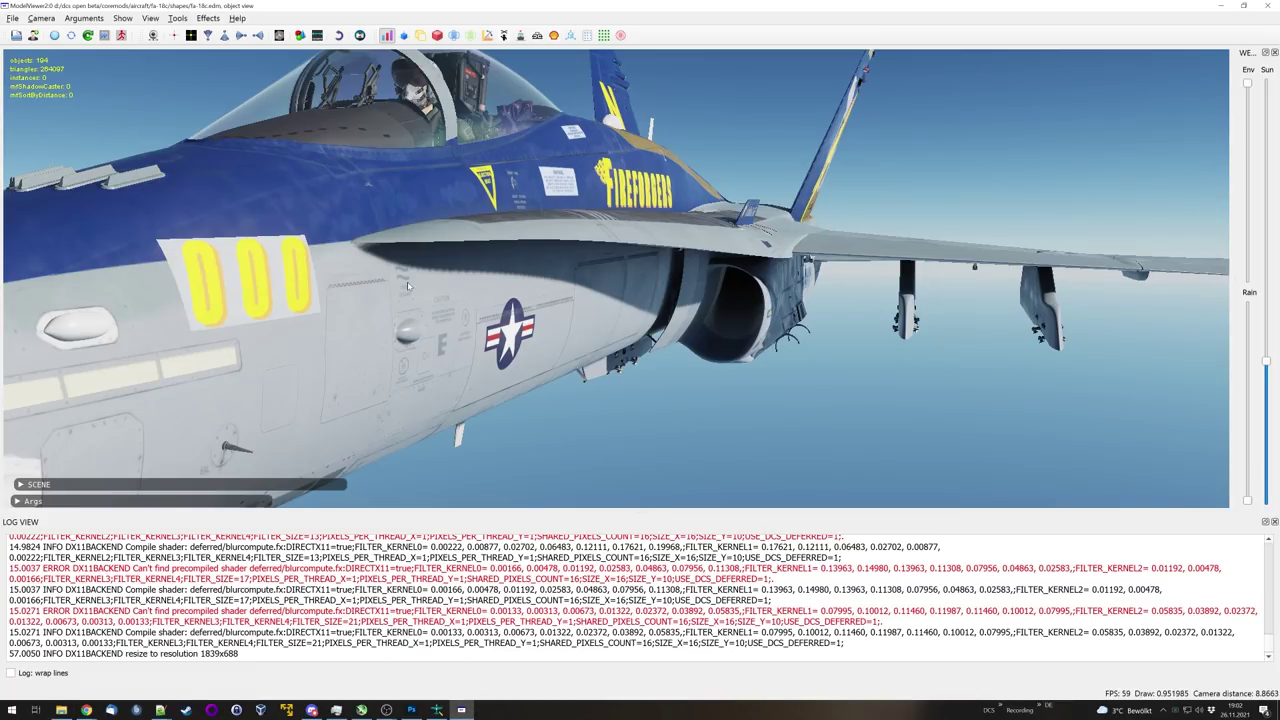
{"action": "left_click", "coordinate": [177, 18]}
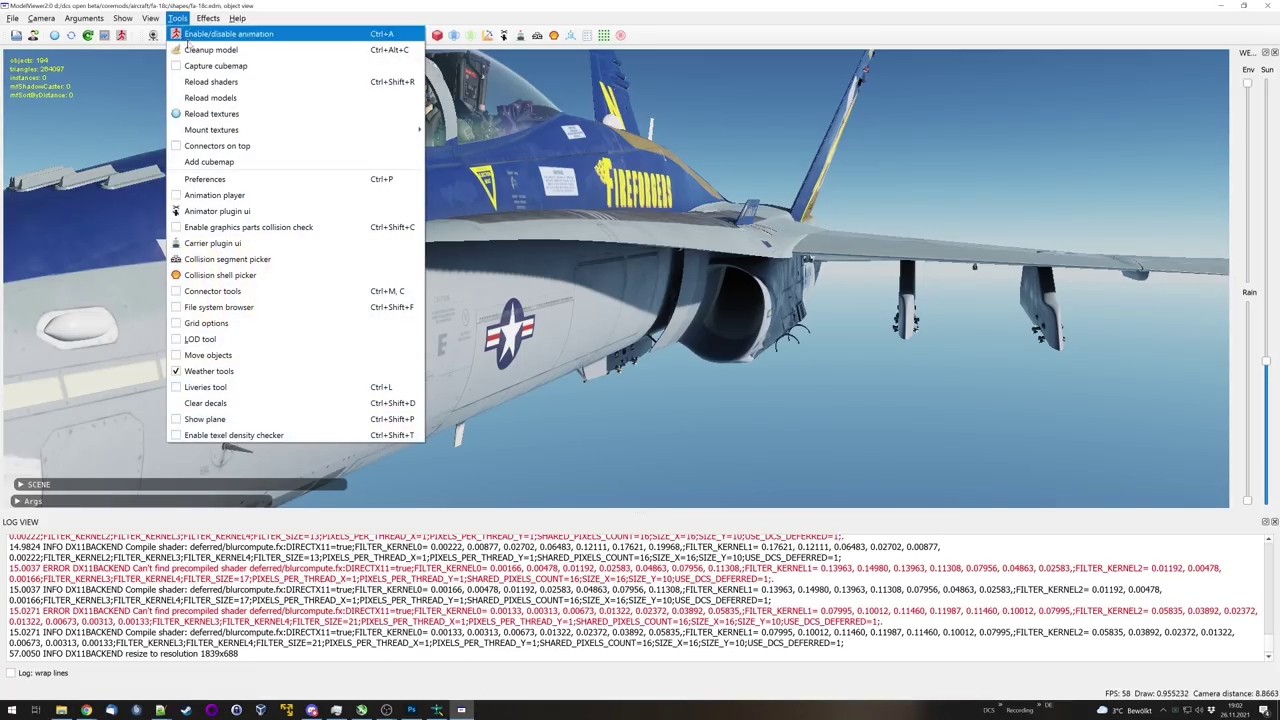
{"action": "left_click", "coordinate": [206, 113]}
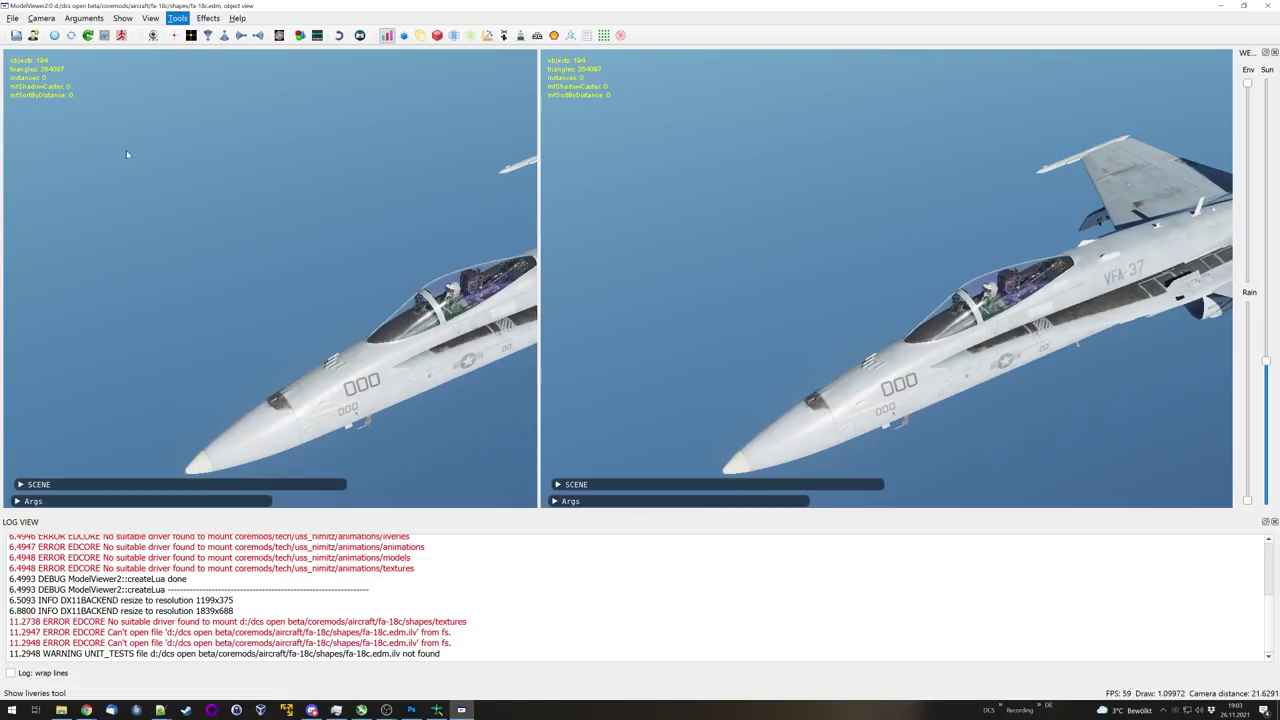
Step: Load the livery vJaBoG 66 Color Bird for the FA-18C_hornet onto the model
{"action": "scroll", "coordinate": [36, 285], "scroll_direction": "down", "scroll_amount": 10}
{"action": "scroll", "coordinate": [36, 285], "scroll_direction": "down", "scroll_amount": 7}
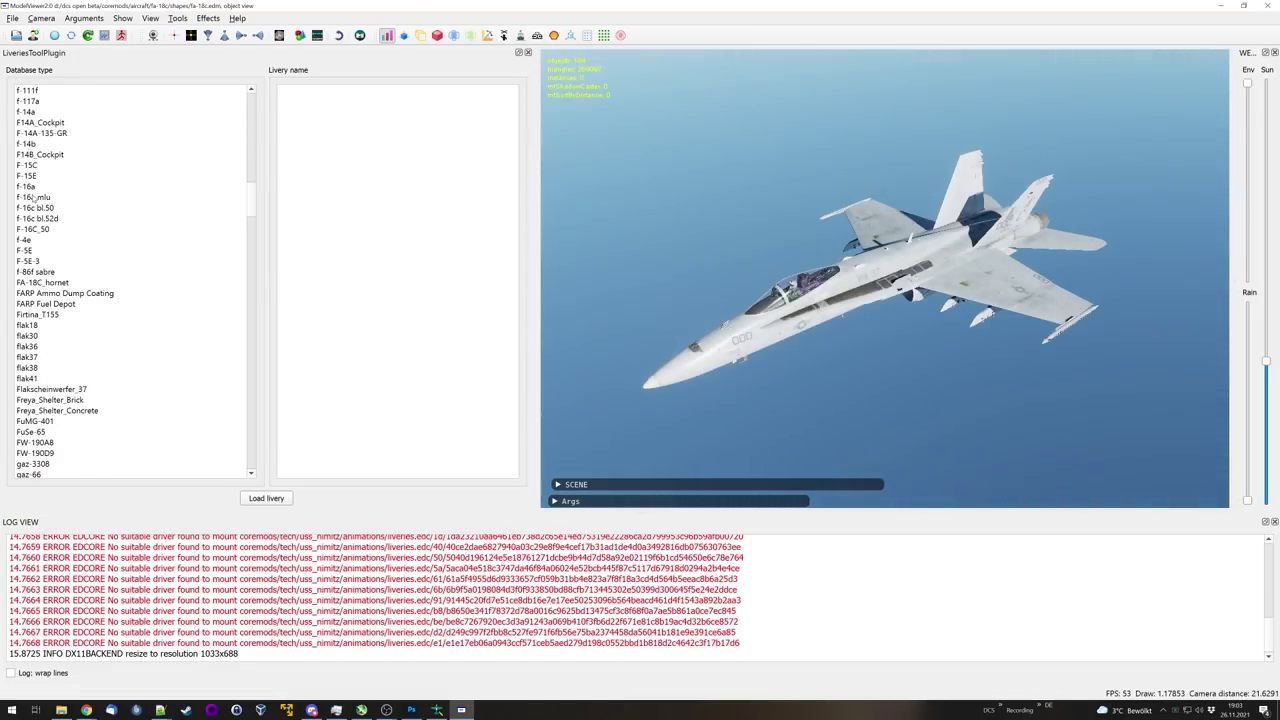
{"action": "left_click", "coordinate": [36, 285]}
{"action": "scroll", "coordinate": [312, 225], "scroll_direction": "down", "scroll_amount": 10}
{"action": "left_click", "coordinate": [323, 273]}
{"action": "left_click", "coordinate": [282, 499]}
Step: Examine the yellow board numbers on the aircraft's nose in close-up, and those on the wings from above
{"action": "left_click_drag", "start_coordinate": [710, 385], "coordinate": [714, 269]}
{"action": "scroll", "coordinate": [686, 213], "scroll_direction": "up", "scroll_amount": 3}
{"action": "scroll", "coordinate": [733, 260], "scroll_direction": "up", "scroll_amount": 4}
{"action": "scroll", "coordinate": [714, 269], "scroll_direction": "up", "scroll_amount": 3}
{"action": "scroll", "coordinate": [714, 269], "scroll_direction": "up", "scroll_amount": 2}
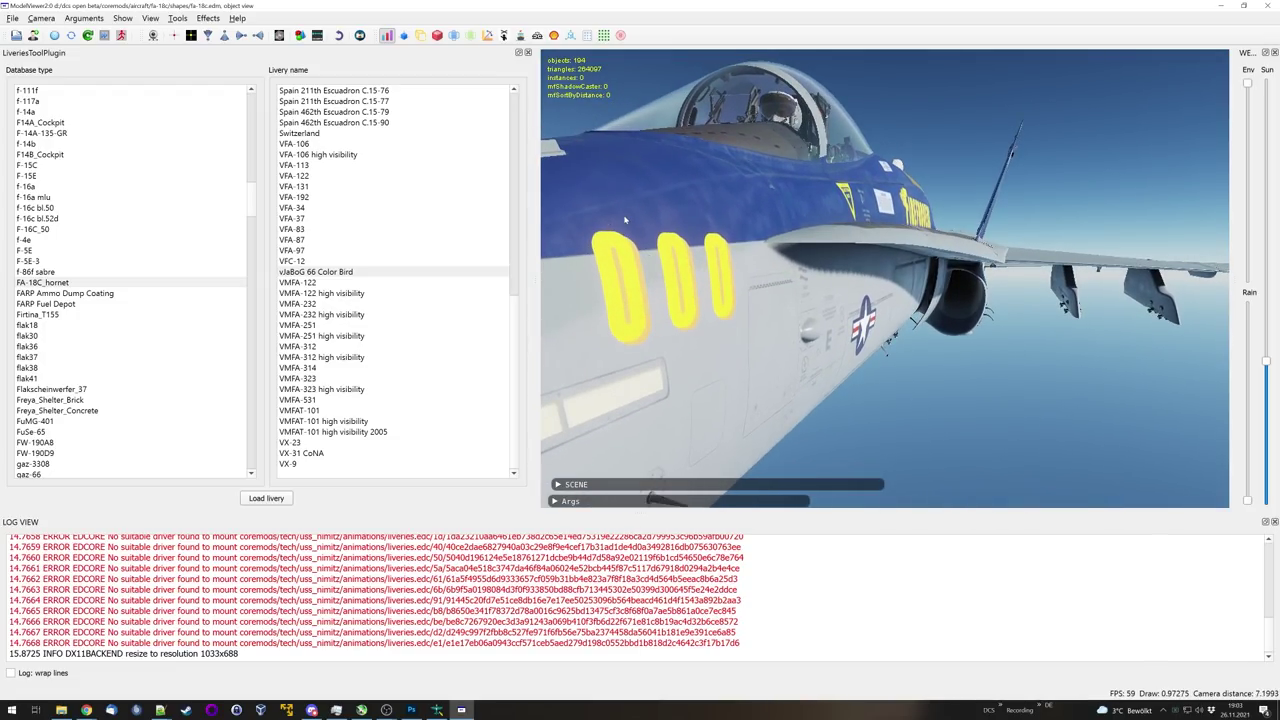
{"action": "left_click_drag", "start_coordinate": [724, 217], "coordinate": [710, 313]}
{"action": "scroll", "coordinate": [763, 251], "scroll_direction": "down", "scroll_amount": 4}
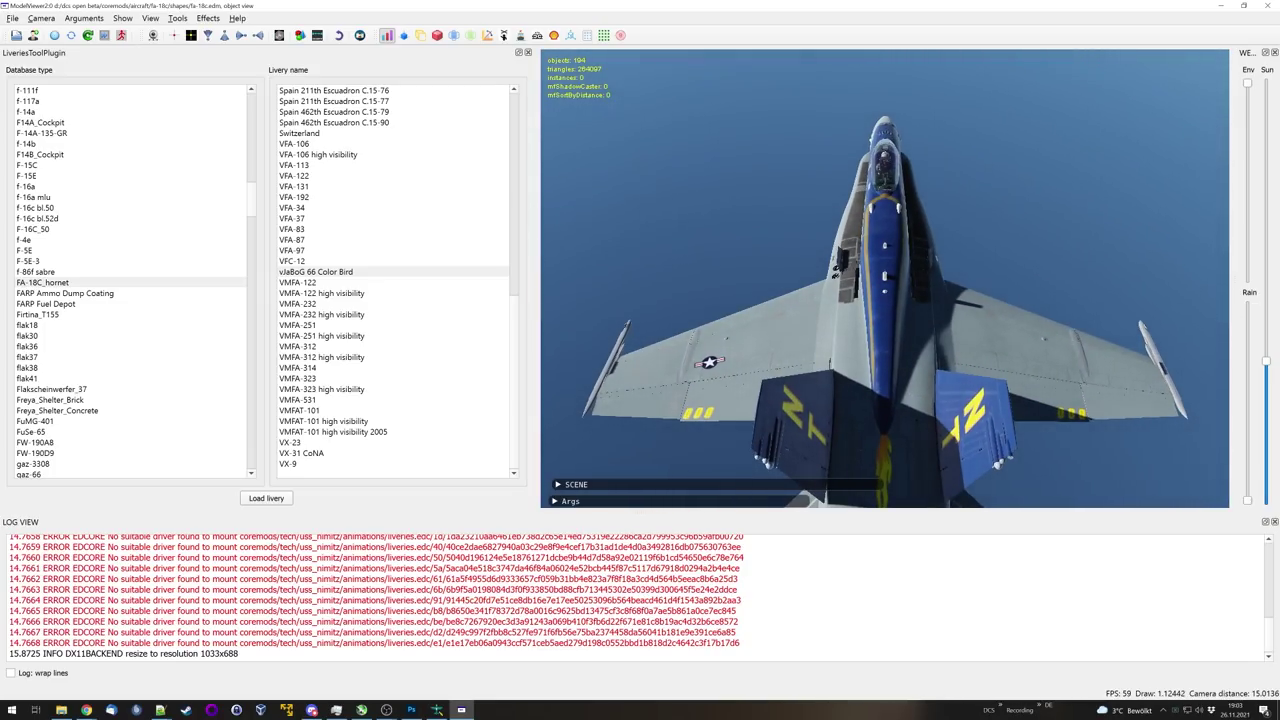
{"action": "key", "text": "super+e"}
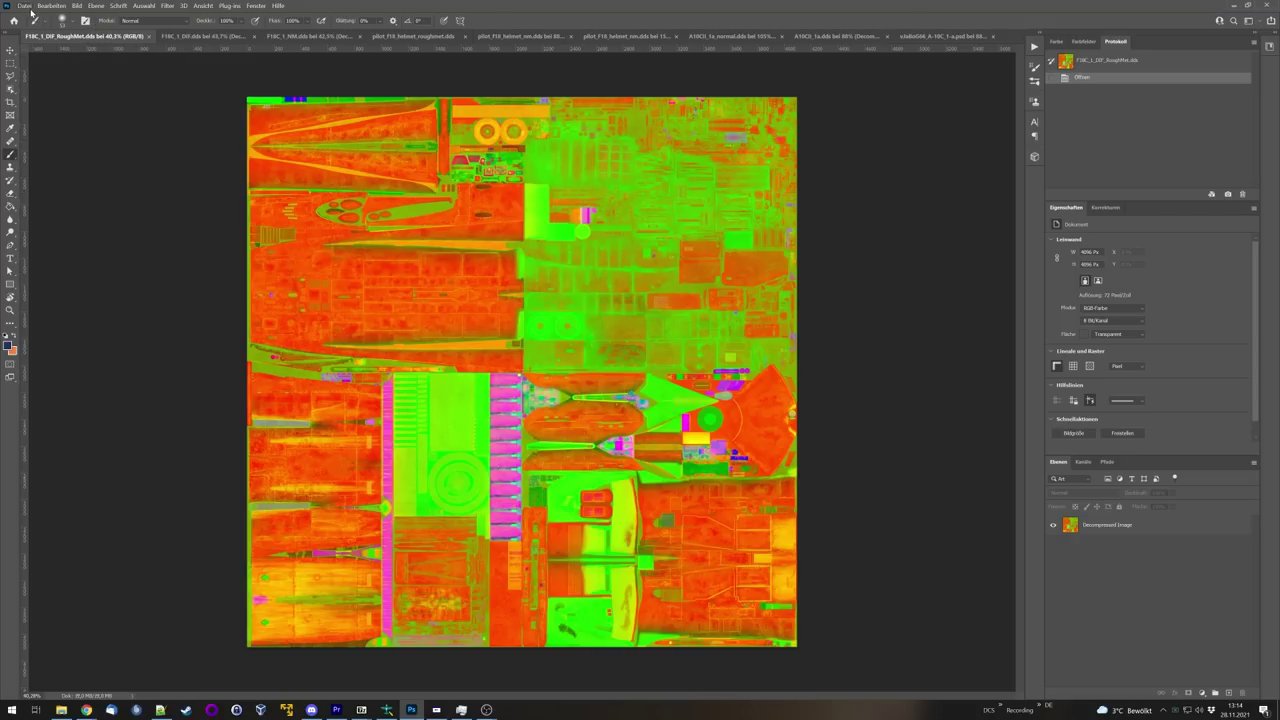
Step: In Photoshop, start saving F18C_1_DIF_RoughMet.dds as DDS with the NVIDIA Texture Tools Exporter over the existing file to open the export settings
{"action": "left_click", "coordinate": [24, 6]}
{"action": "left_click", "coordinate": [48, 122]}
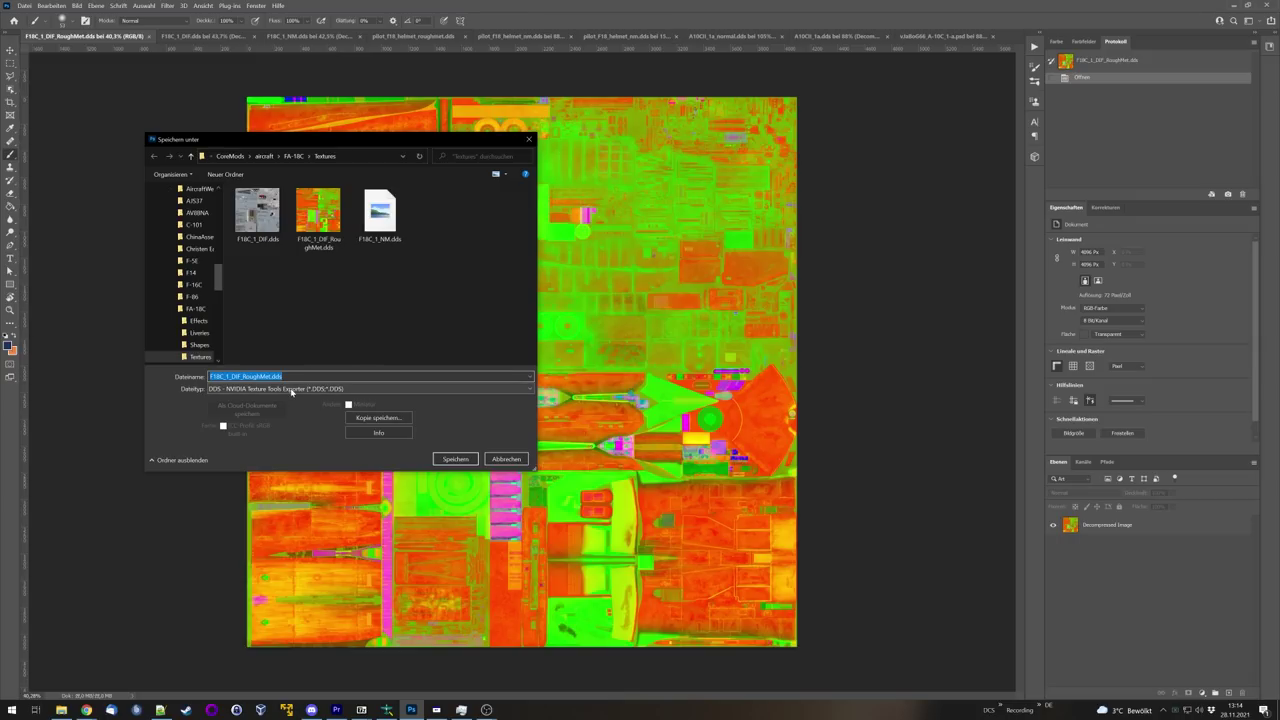
{"action": "left_click", "coordinate": [291, 389]}
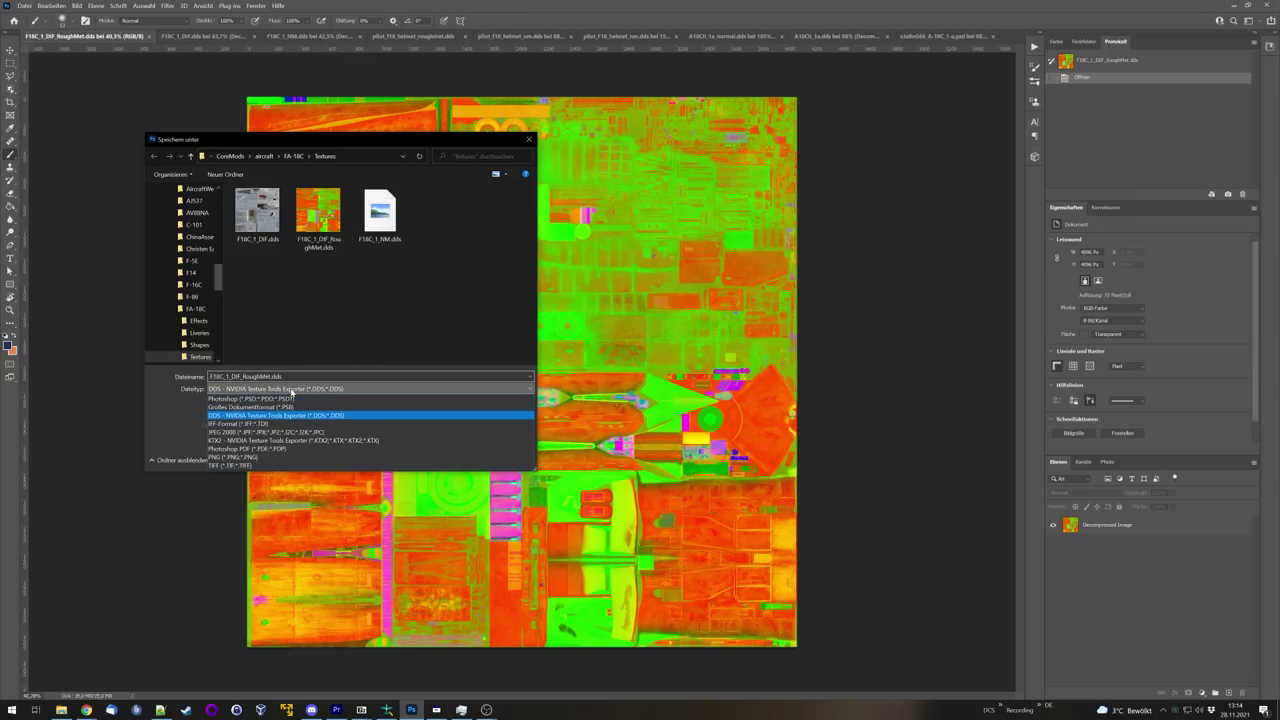
{"action": "left_click", "coordinate": [323, 416]}
{"action": "left_click", "coordinate": [452, 460]}
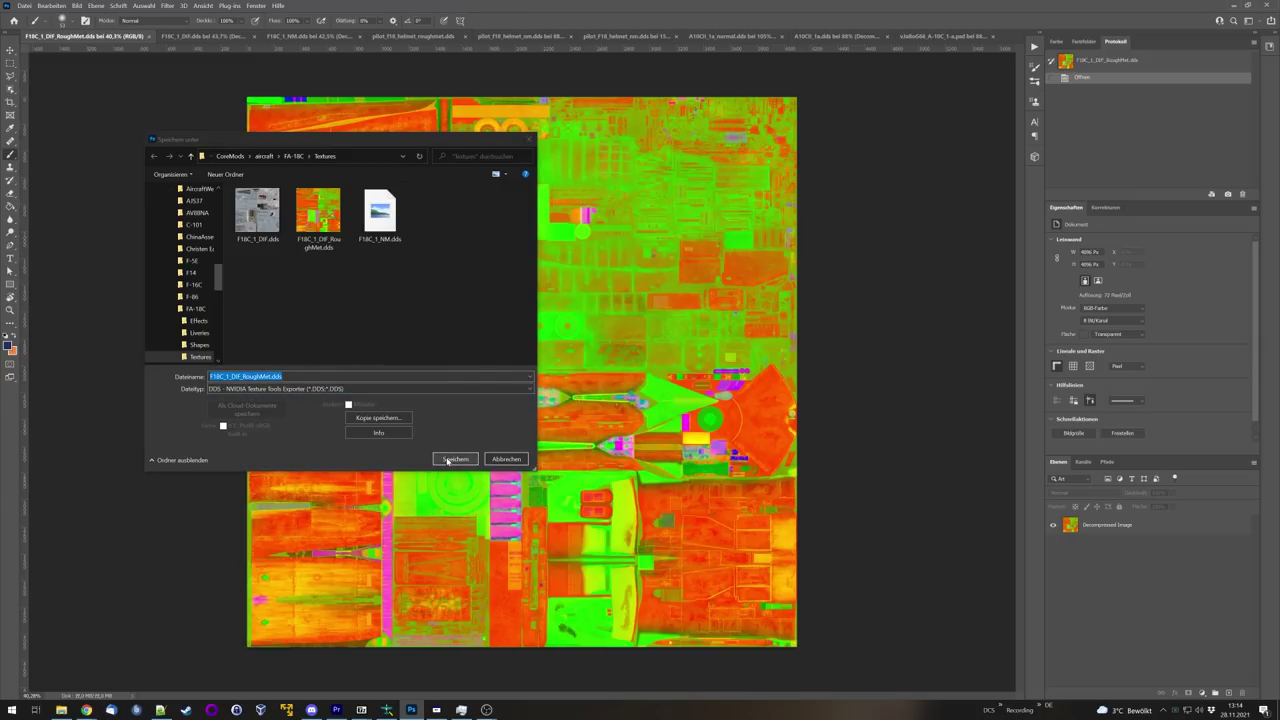
{"action": "left_click", "coordinate": [662, 358]}
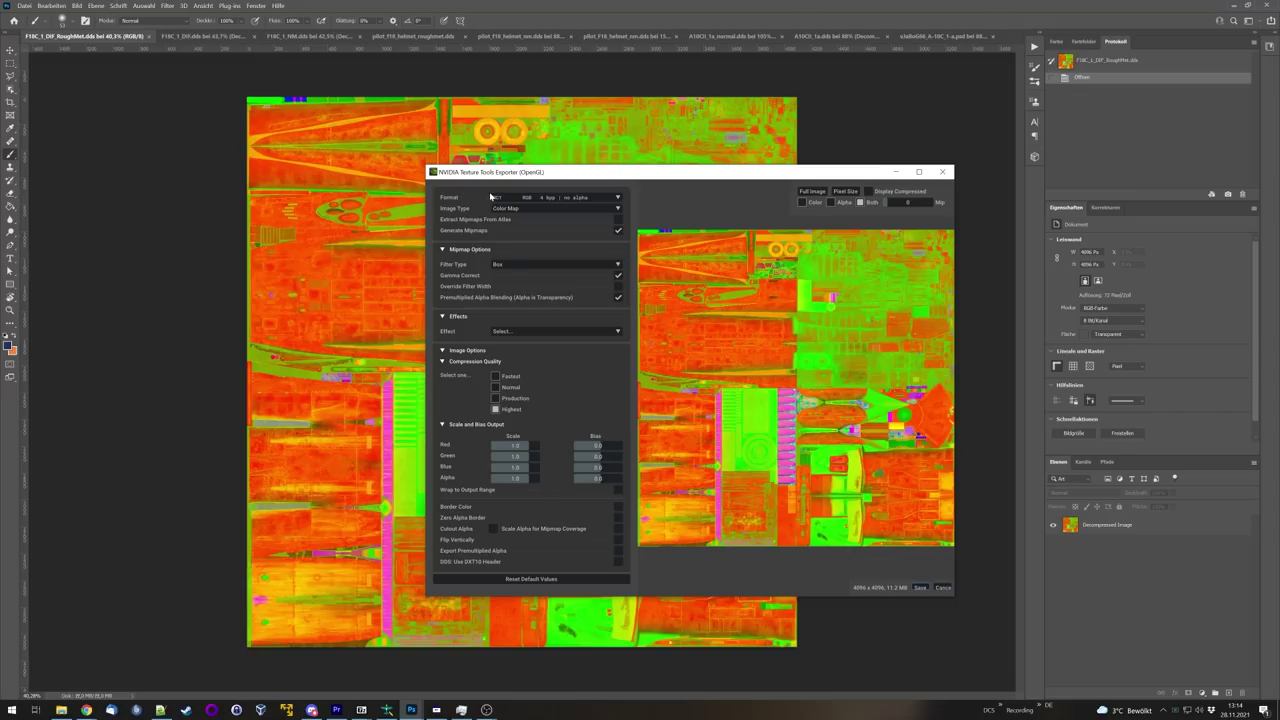
Step: Review the compression formats offered for the RoughMet texture, including BC3 and BC7, and cancel the export
{"action": "left_click", "coordinate": [545, 197]}
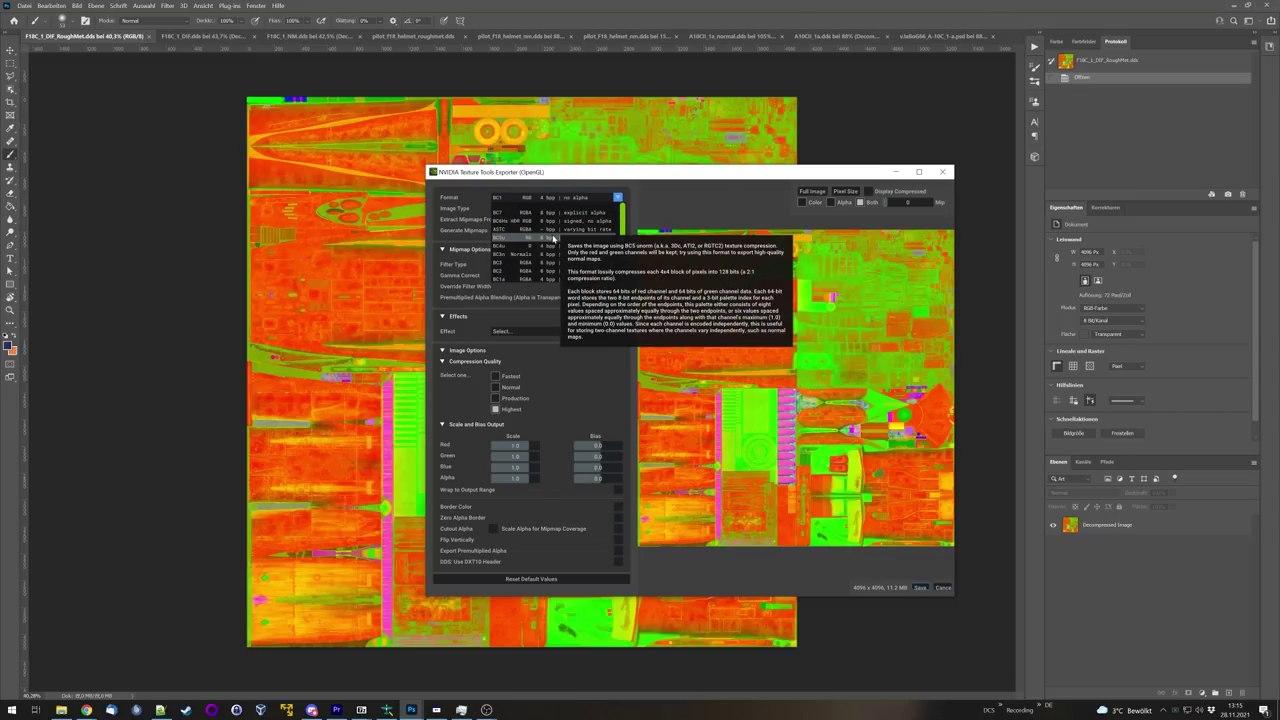
{"action": "scroll", "coordinate": [553, 239], "scroll_direction": "down", "scroll_amount": 5}
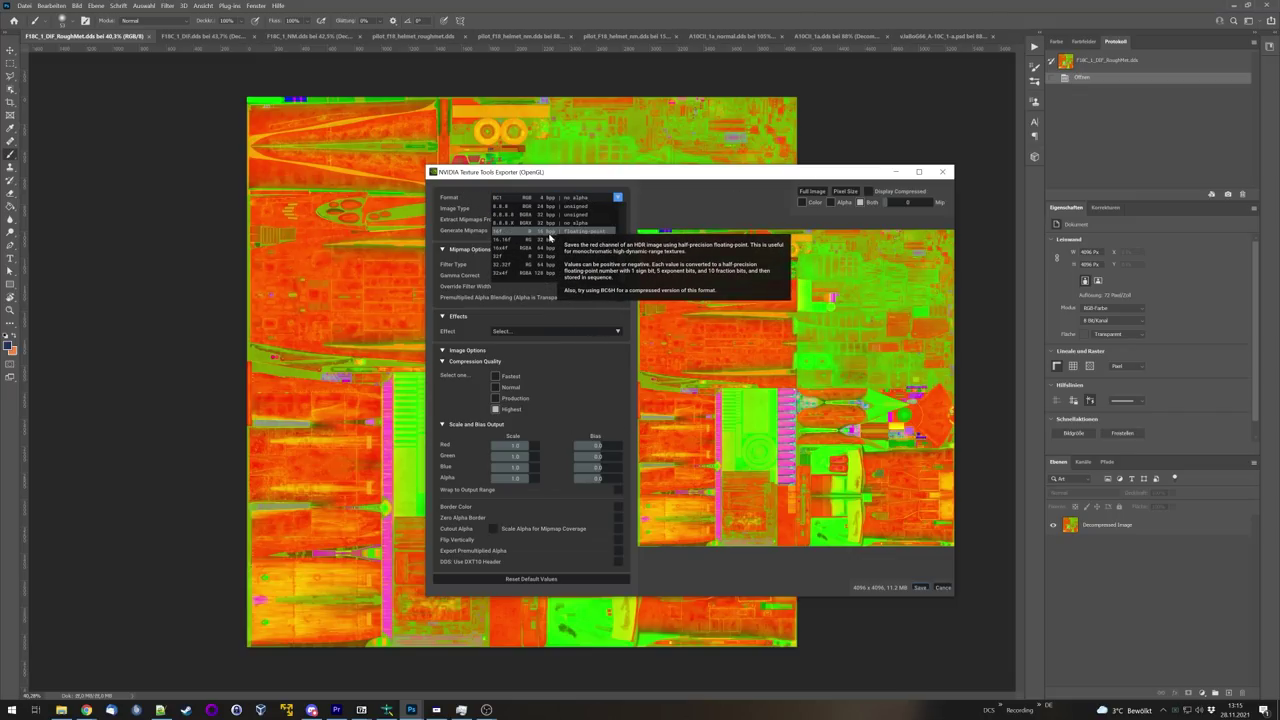
{"action": "scroll", "coordinate": [553, 240], "scroll_direction": "up", "scroll_amount": 5}
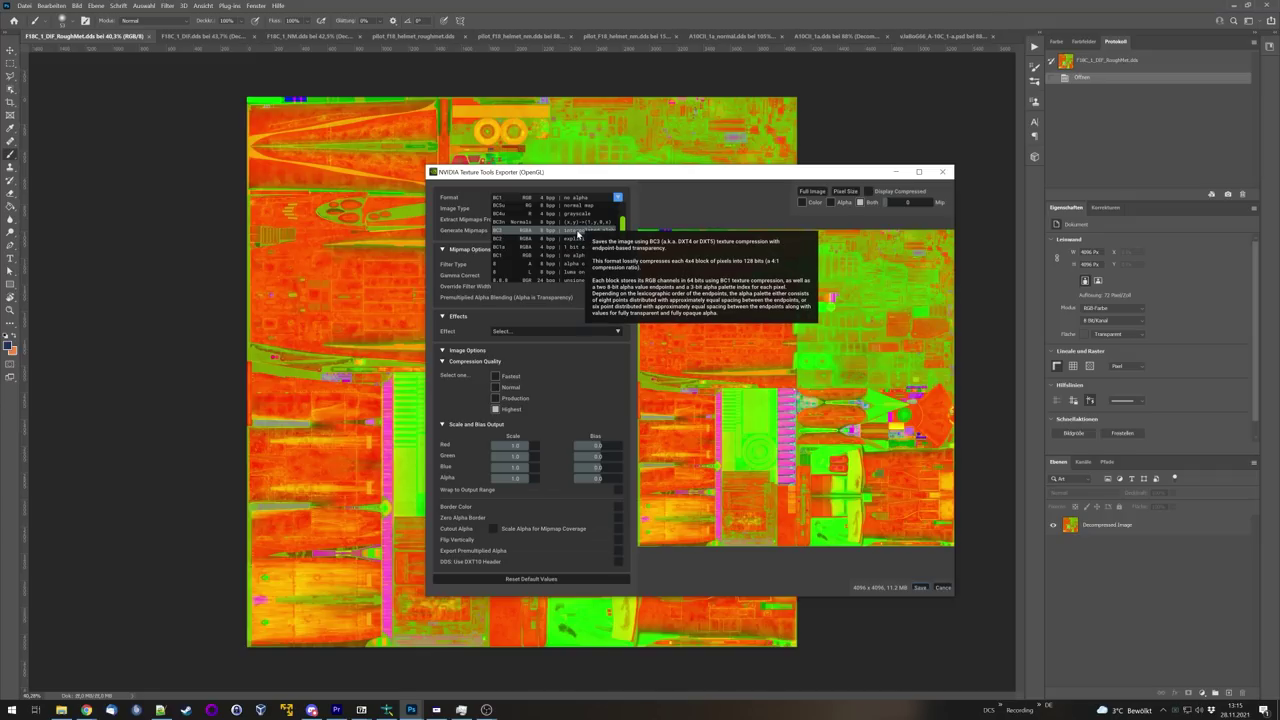
{"action": "scroll", "coordinate": [578, 225], "scroll_direction": "up", "scroll_amount": 2}
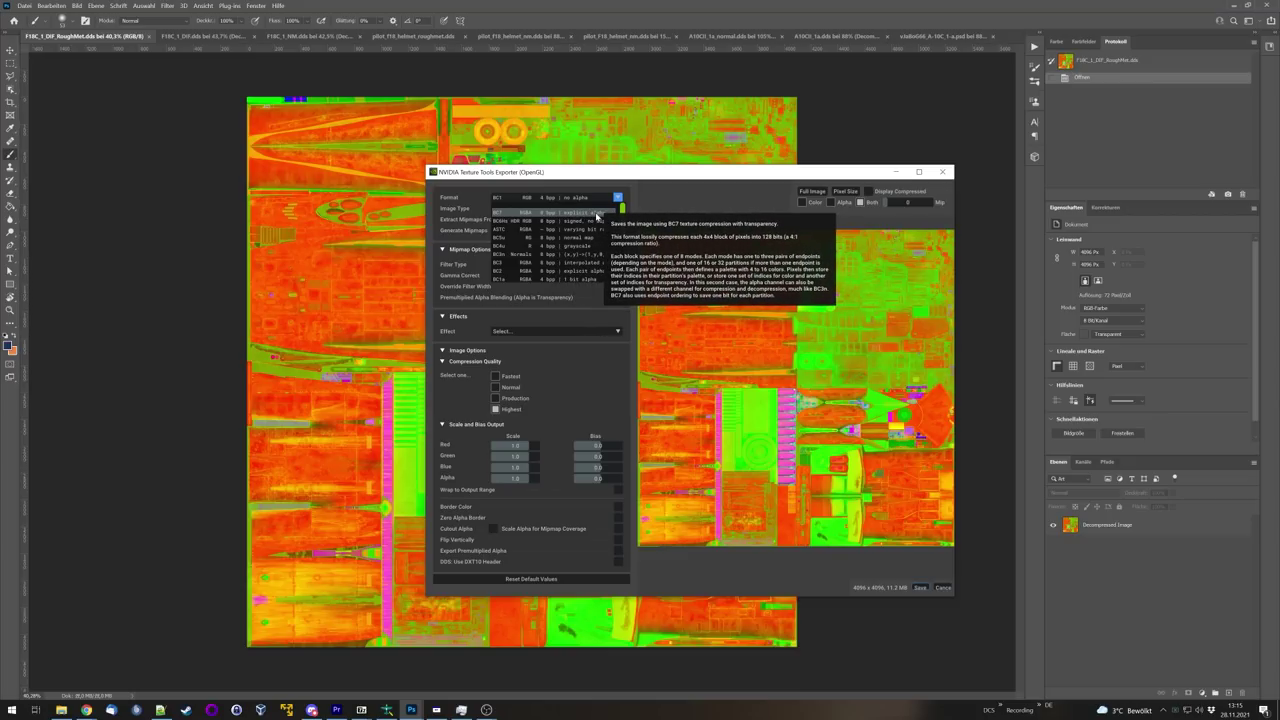
{"action": "scroll", "coordinate": [595, 222], "scroll_direction": "down", "scroll_amount": 1}
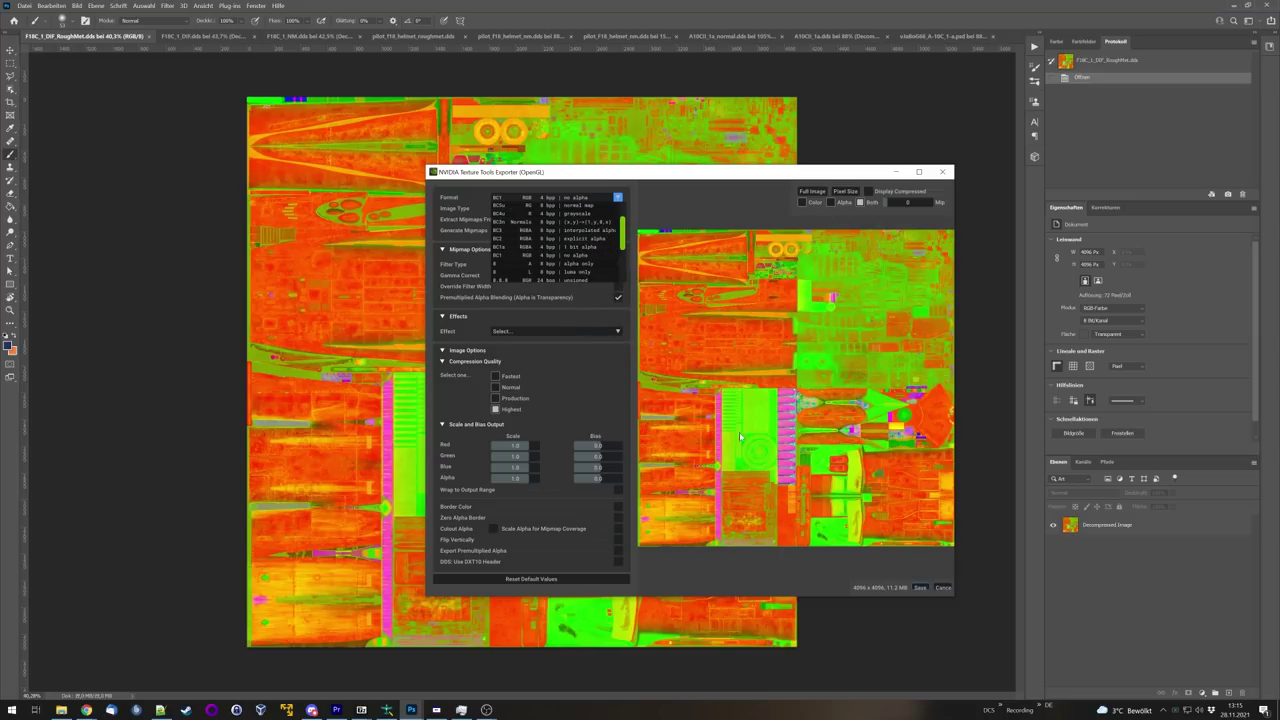
{"action": "left_click", "coordinate": [943, 588]}
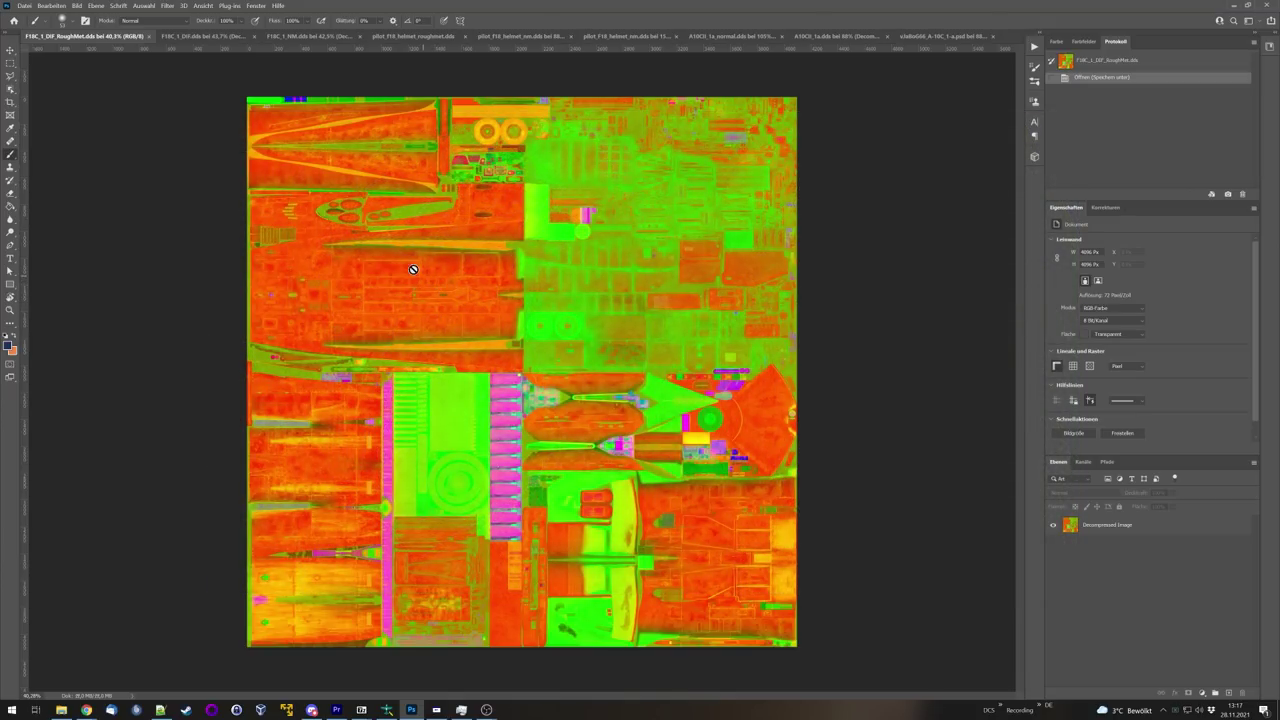
Step: Compare the F18C_1_DIF.dds diffuse texture with the F18C_1_DIF_RoughMet.dds texture
{"action": "left_click", "coordinate": [200, 37]}
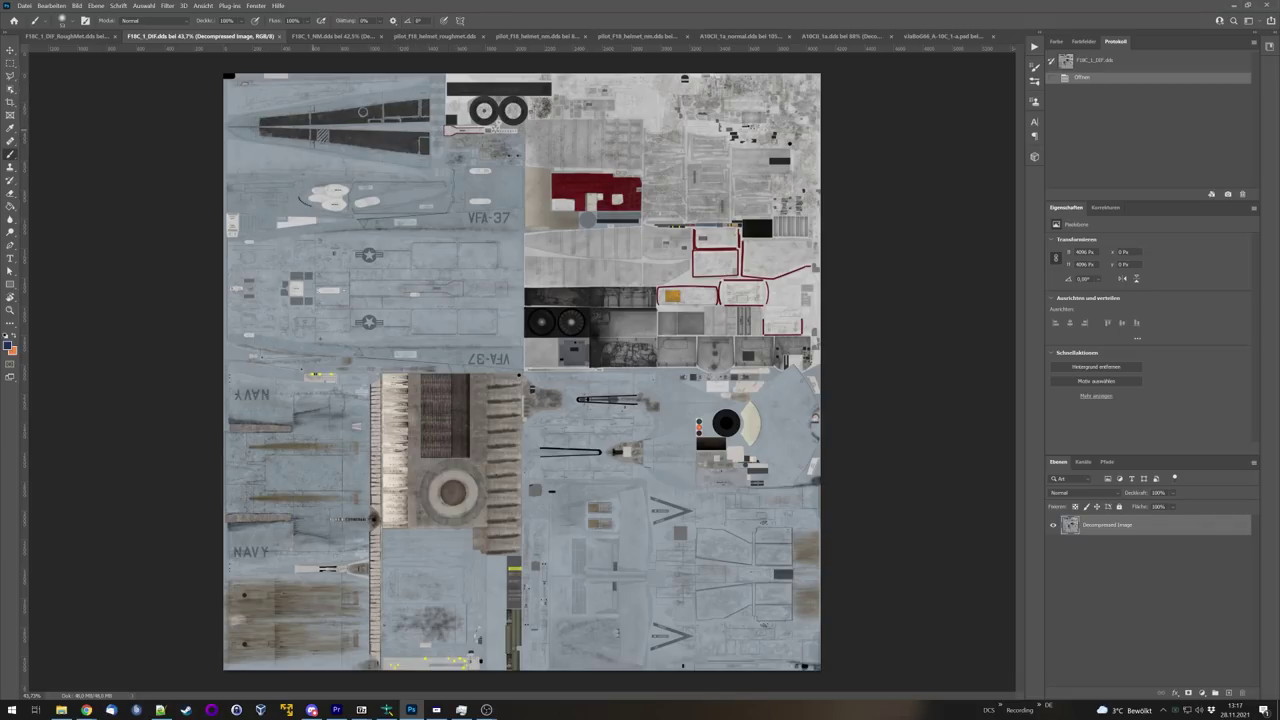
{"action": "left_click", "coordinate": [75, 36]}
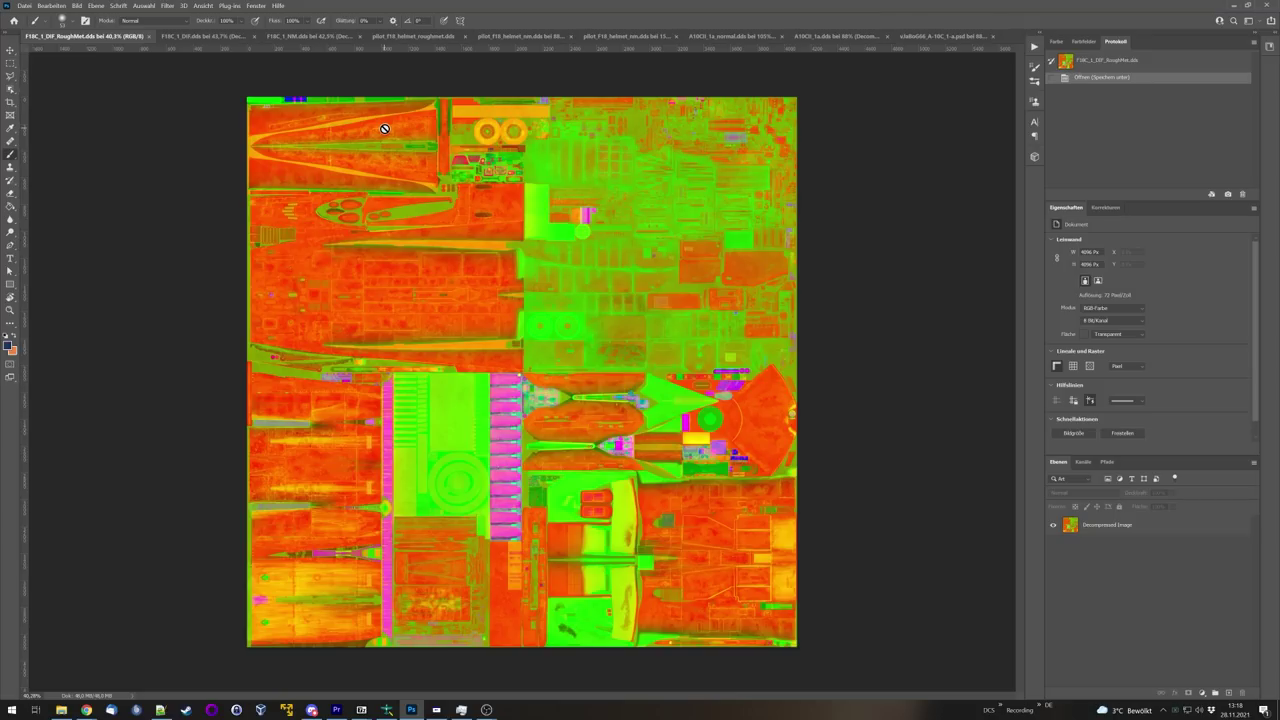
{"action": "left_click", "coordinate": [200, 36]}
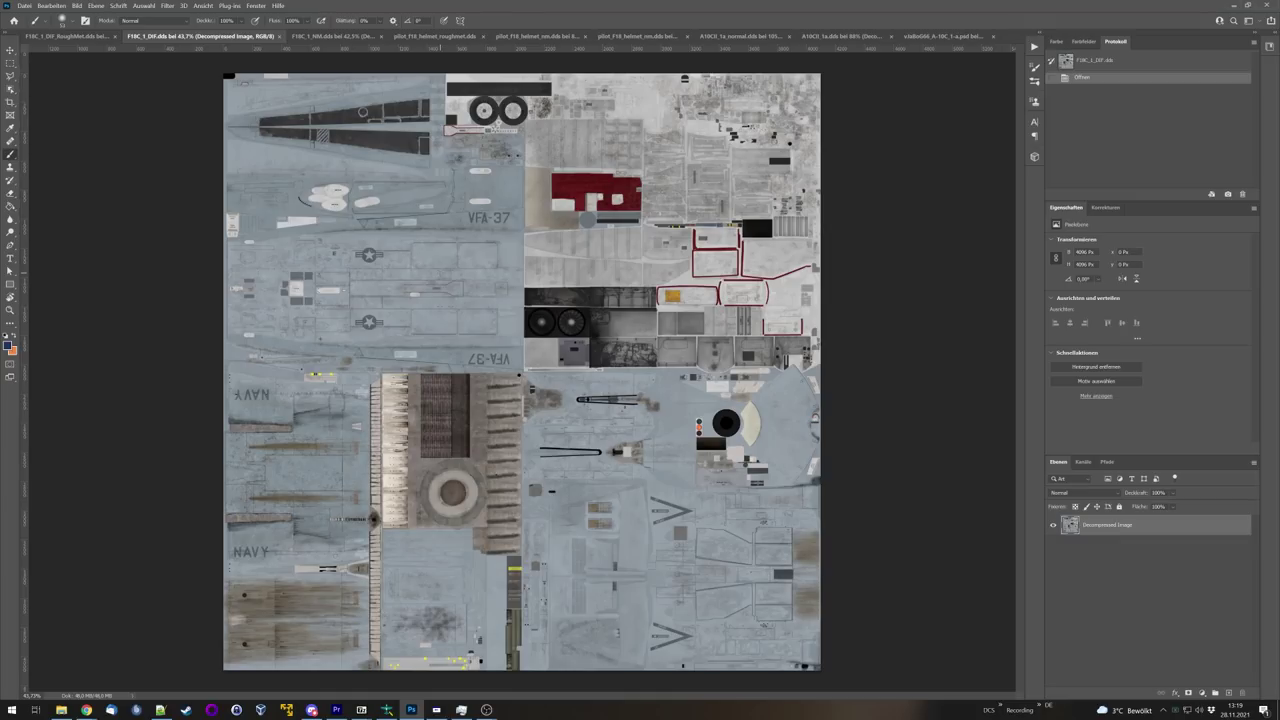
Step: Examine the blue, green and red channels of F18C_1_DIF.dds alone and combined, and restore the full RGB view
{"action": "left_click", "coordinate": [1083, 462]}
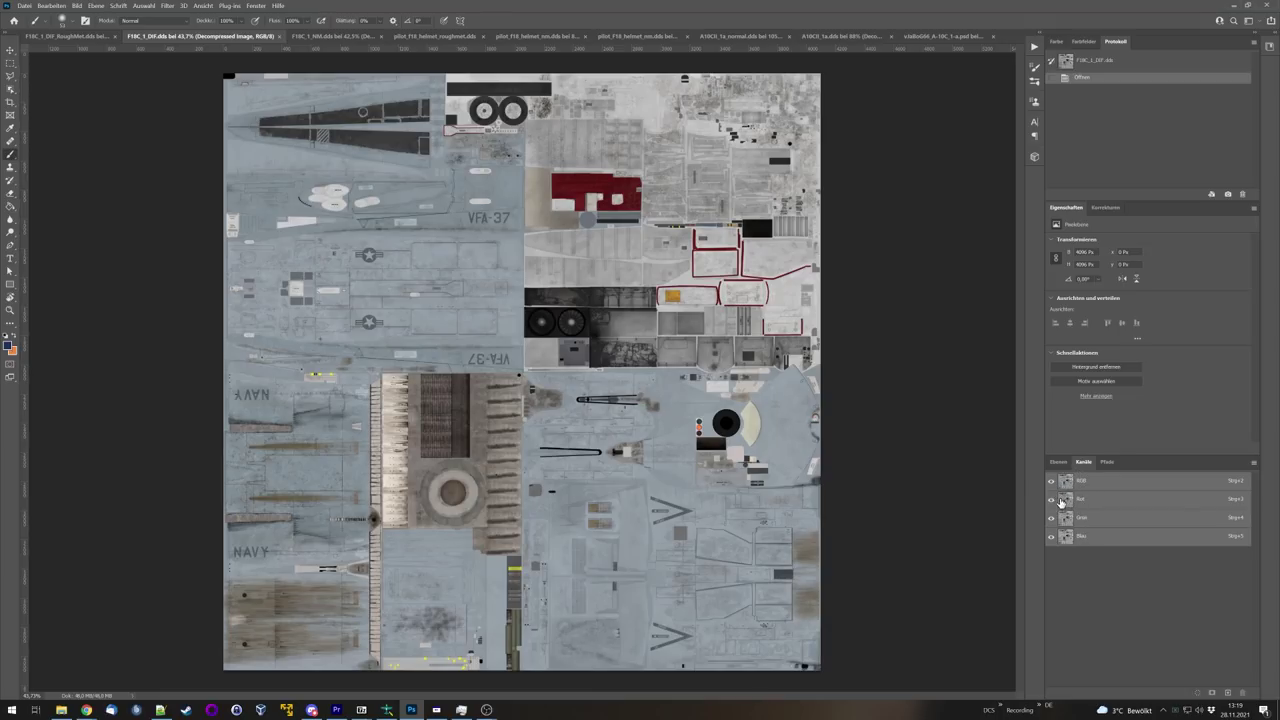
{"action": "left_click", "coordinate": [1051, 499]}
{"action": "left_click", "coordinate": [1051, 518]}
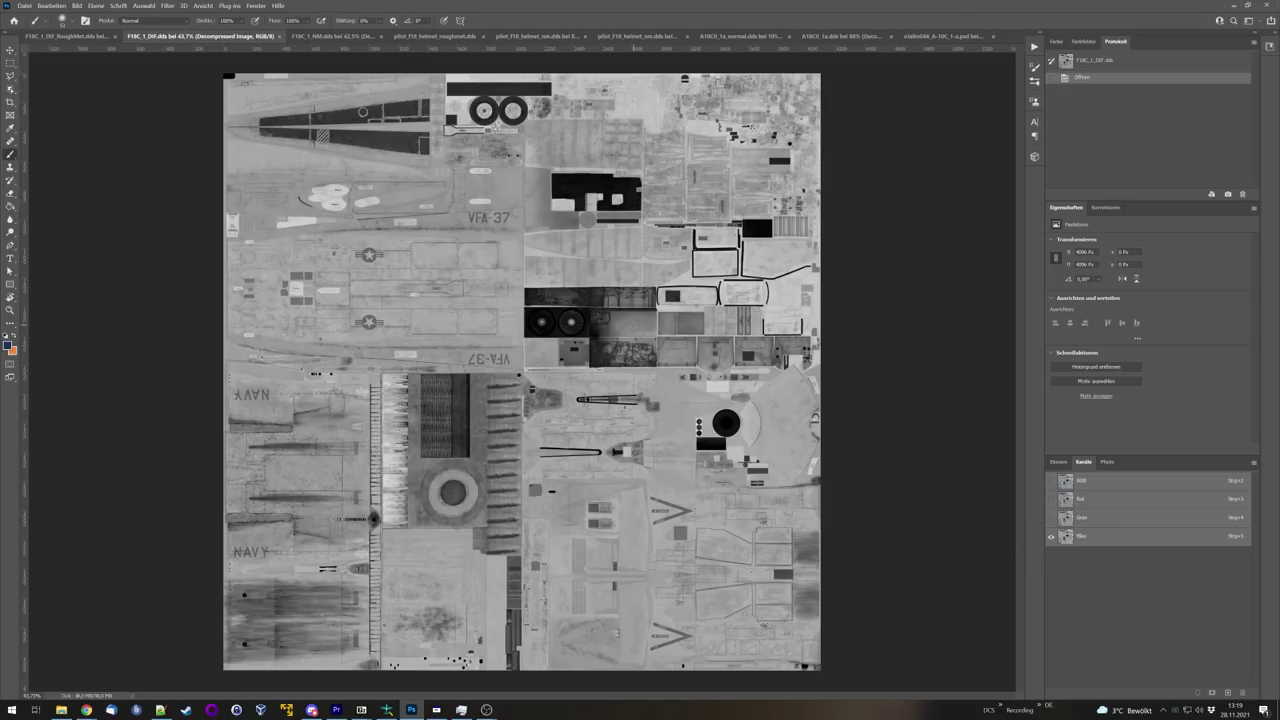
{"action": "left_click", "coordinate": [1051, 518]}
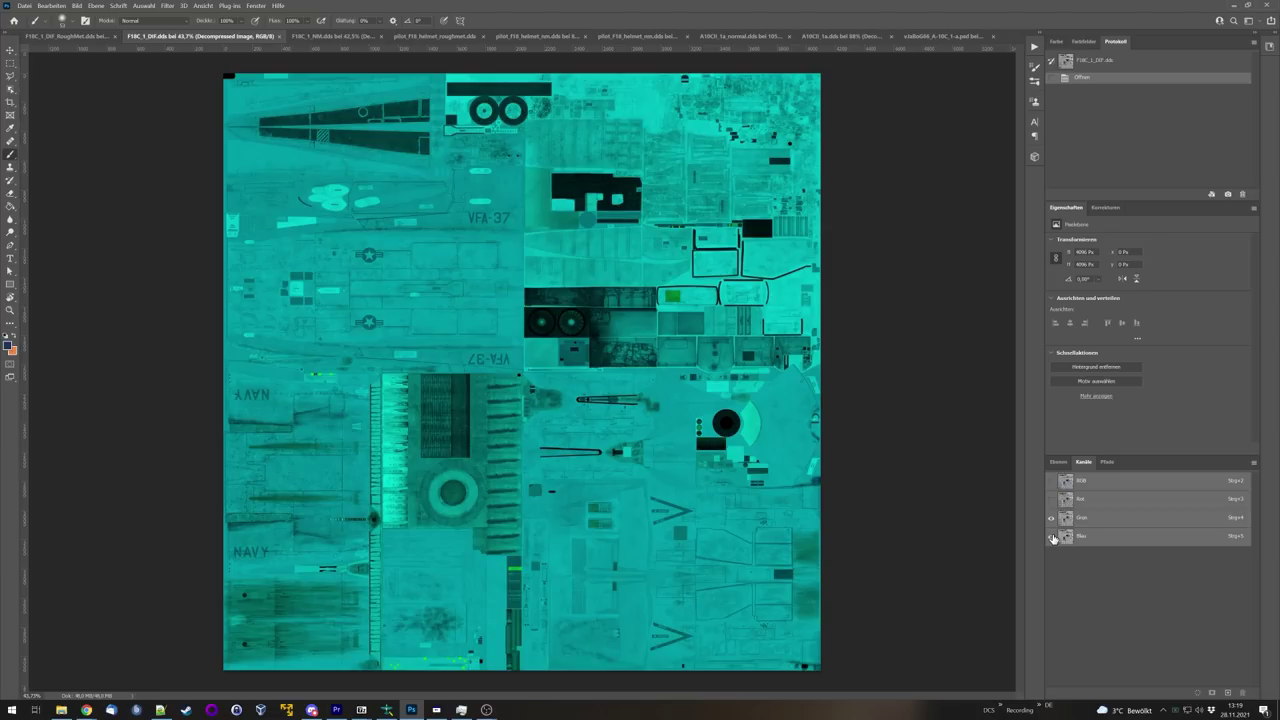
{"action": "left_click", "coordinate": [1051, 537]}
{"action": "left_click", "coordinate": [1051, 499]}
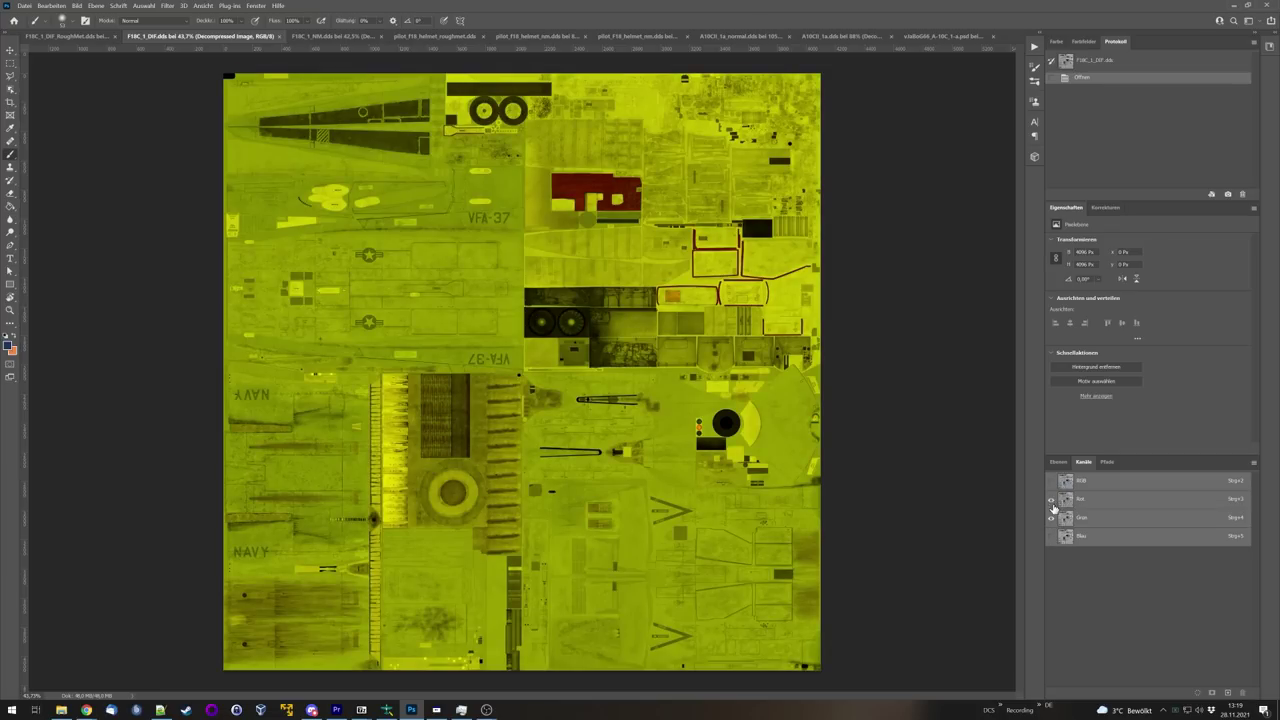
{"action": "left_click", "coordinate": [1051, 518]}
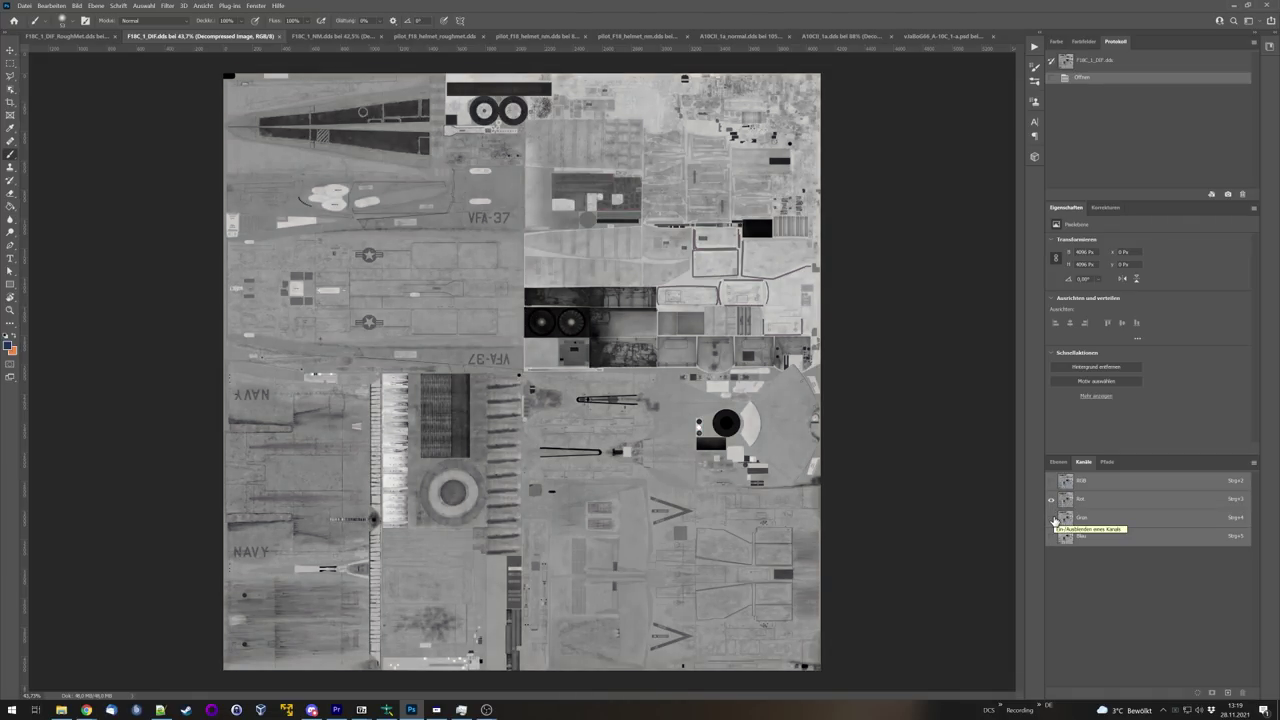
{"action": "left_click", "coordinate": [1051, 481]}
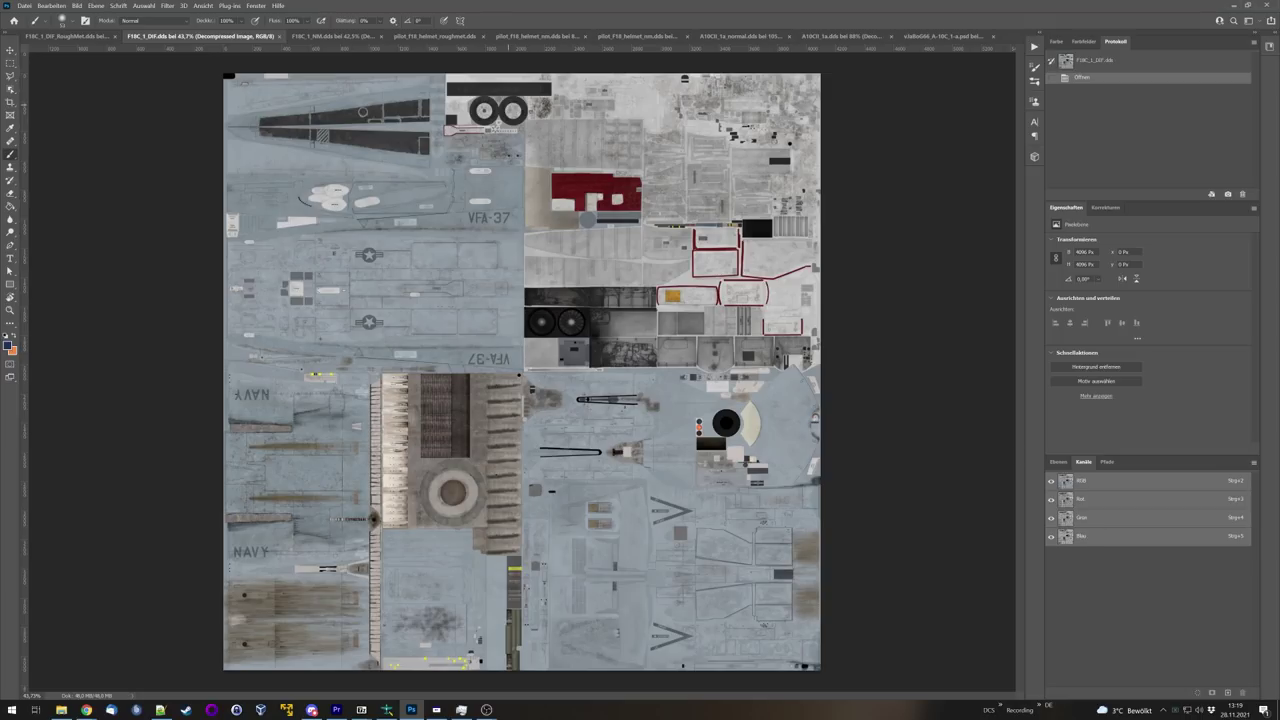
Step: Examine F18C_1_DIF_RoughMet.dds without its red channel and with the blue channel alone, and restore the full RGB view
{"action": "left_click", "coordinate": [65, 36]}
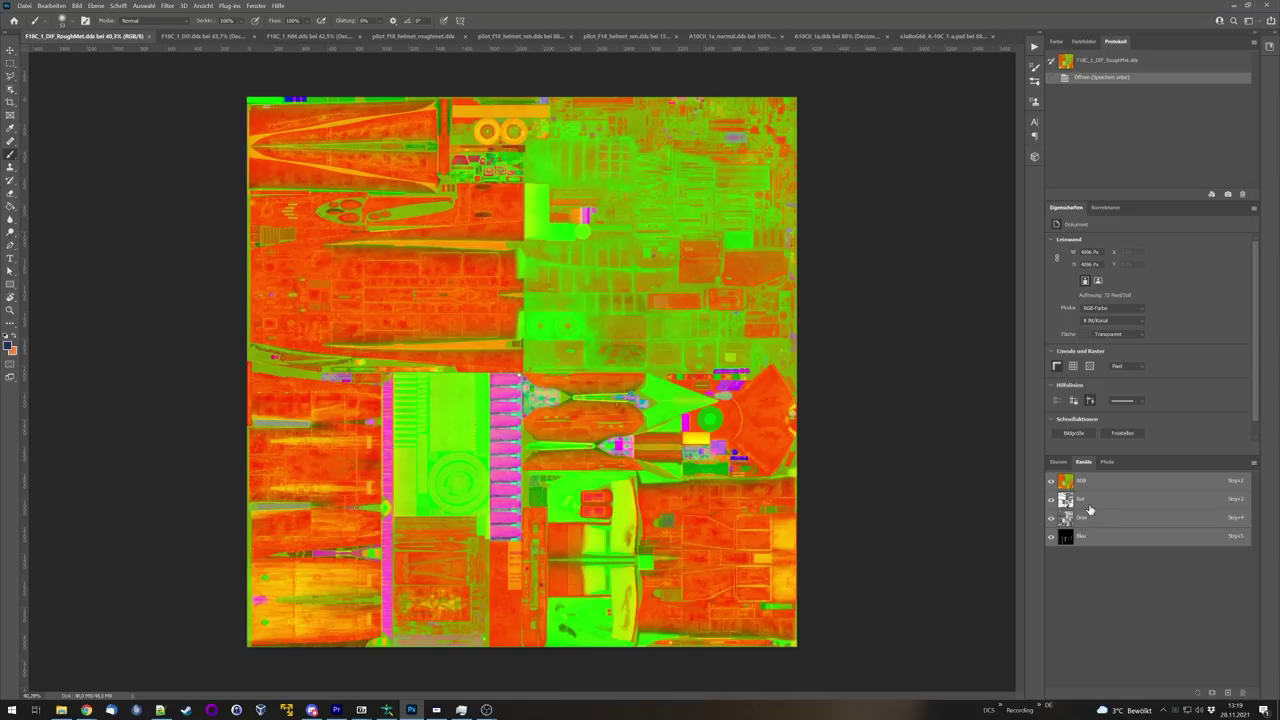
{"action": "left_click", "coordinate": [1051, 500]}
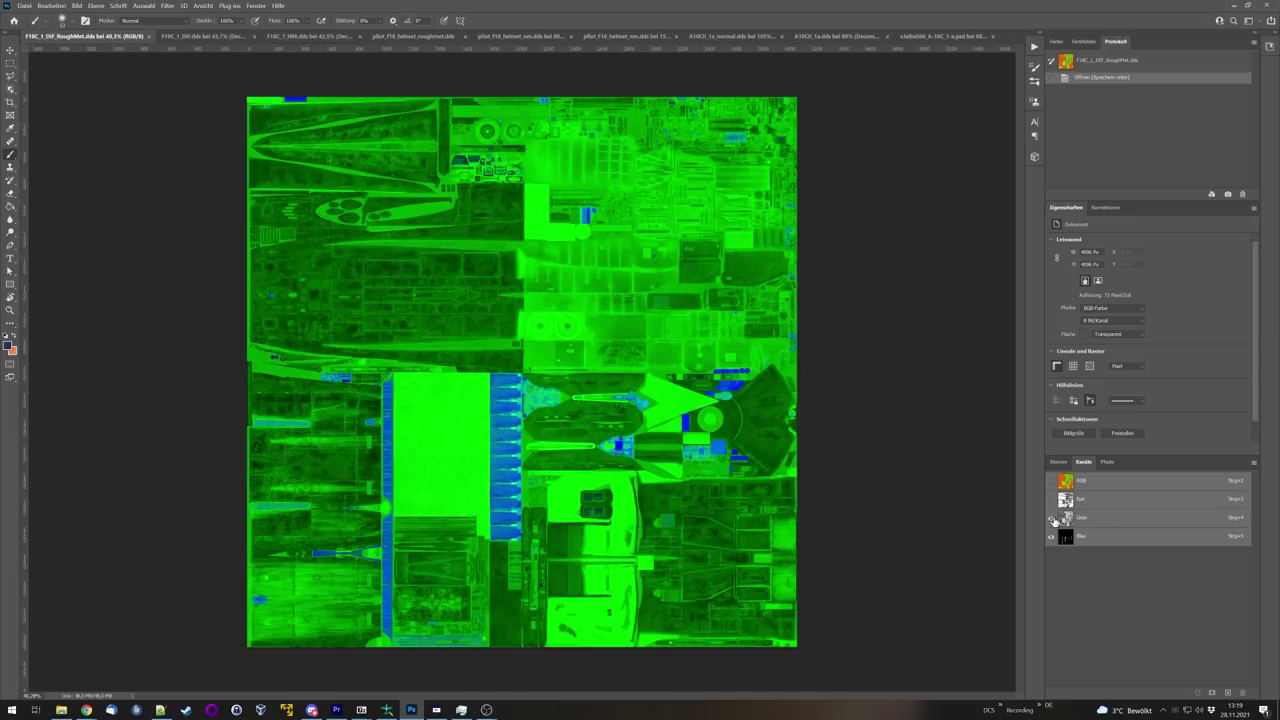
{"action": "left_click", "coordinate": [1052, 518]}
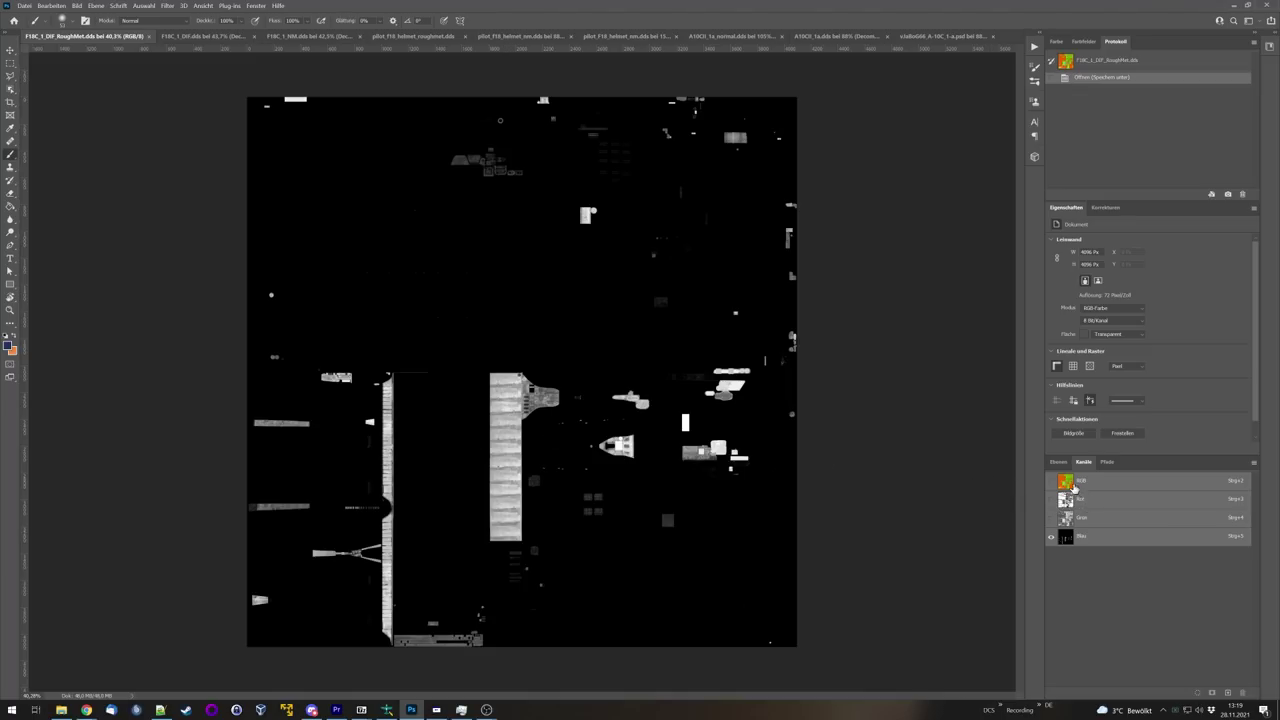
{"action": "left_click", "coordinate": [1058, 462]}
{"action": "left_click", "coordinate": [1084, 462]}
{"action": "left_click", "coordinate": [1051, 481]}
{"action": "left_click", "coordinate": [1058, 462]}
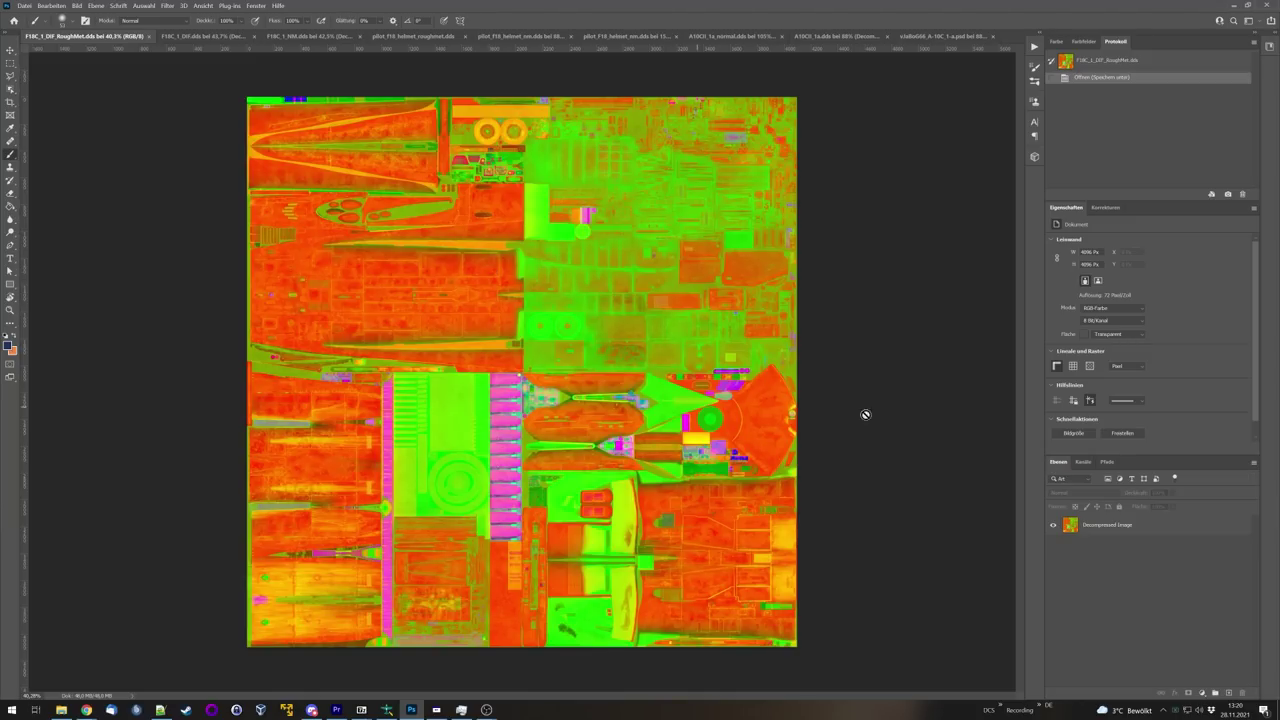
Step: Isolate the red channel of F18C_1_DIF_RoughMet.dds to examine its baked shading
{"action": "left_click", "coordinate": [1084, 462]}
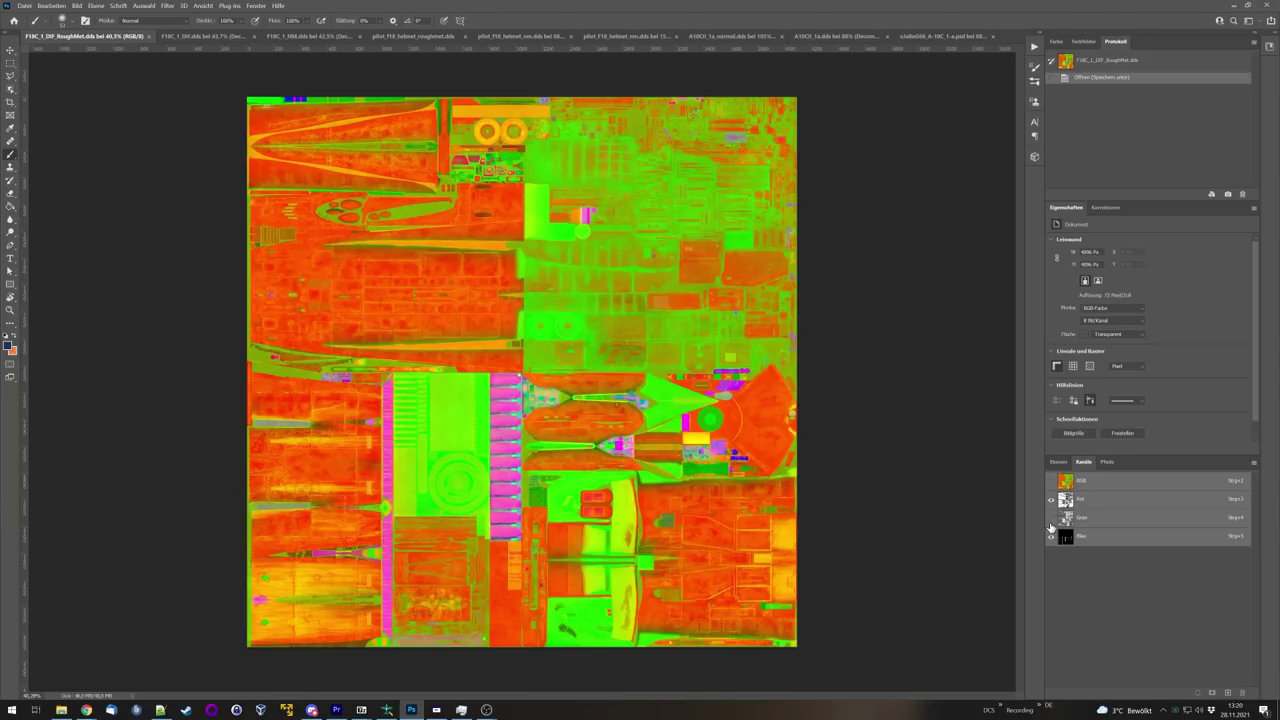
{"action": "left_click", "coordinate": [1051, 517]}
{"action": "left_click", "coordinate": [1051, 536]}
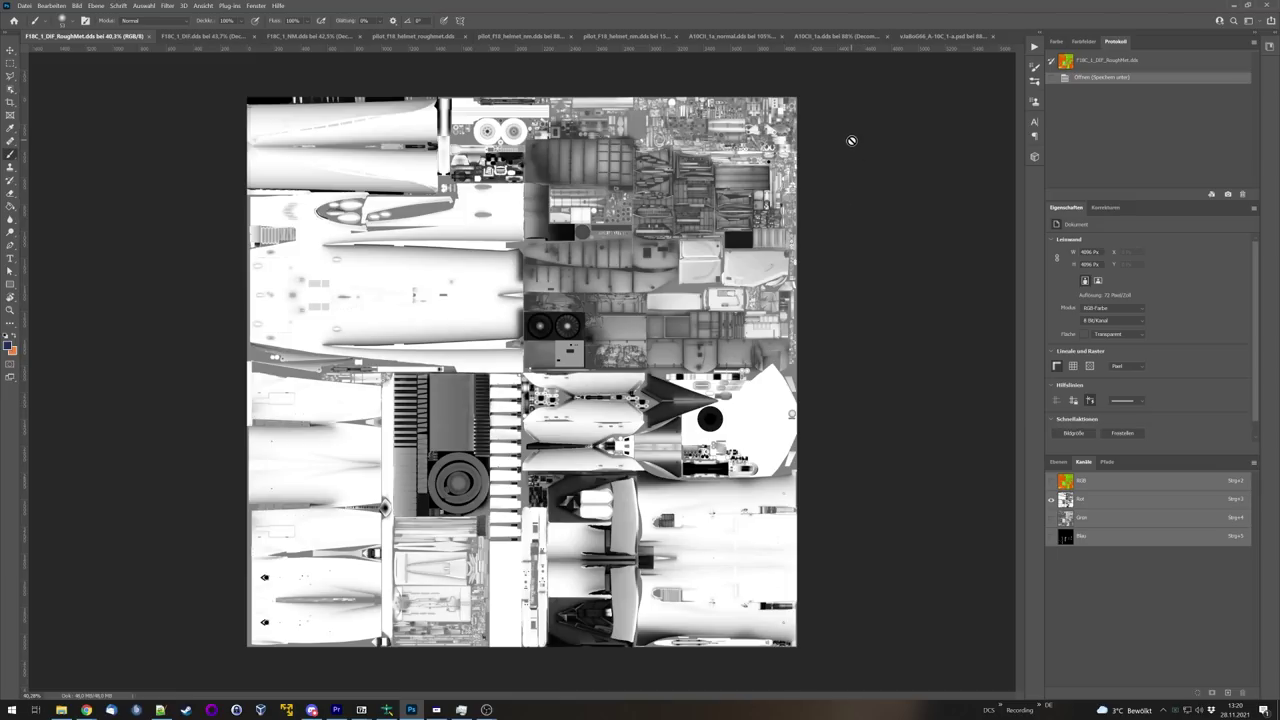
Step: Show the layers of the A-10C livery PSD and hide its Dirt layer
{"action": "left_click", "coordinate": [940, 36]}
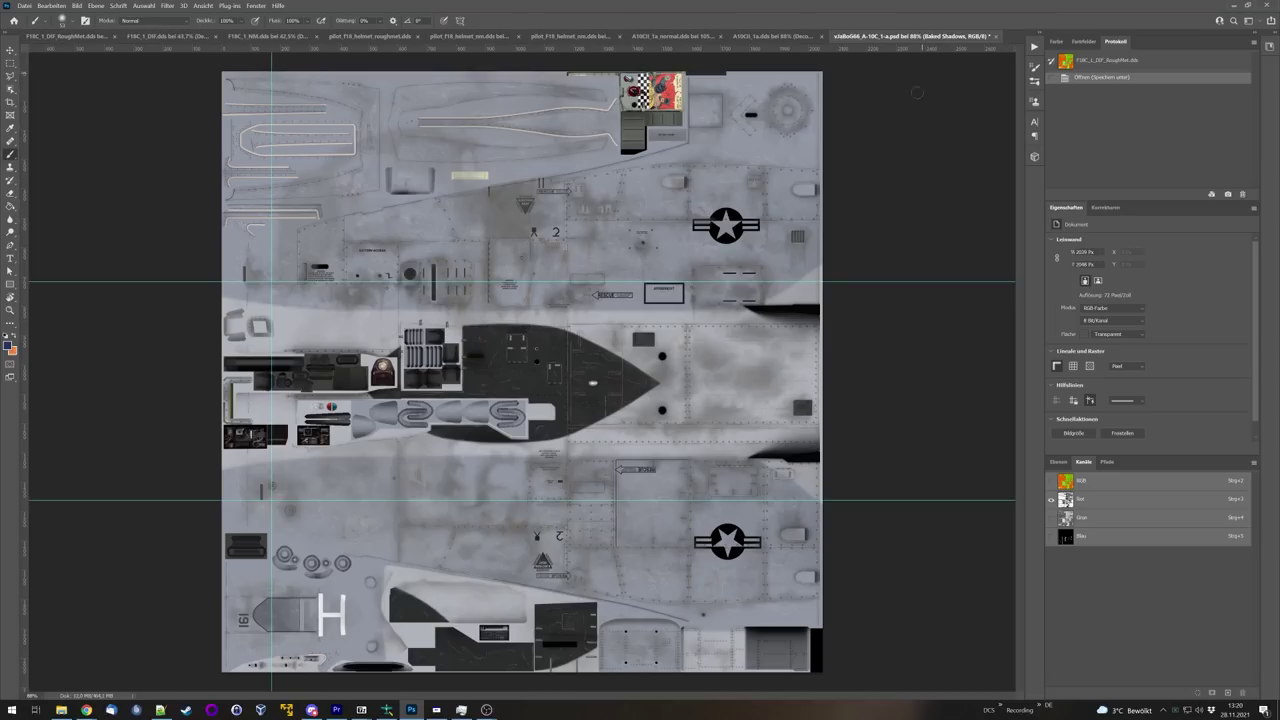
{"action": "left_click", "coordinate": [1057, 462]}
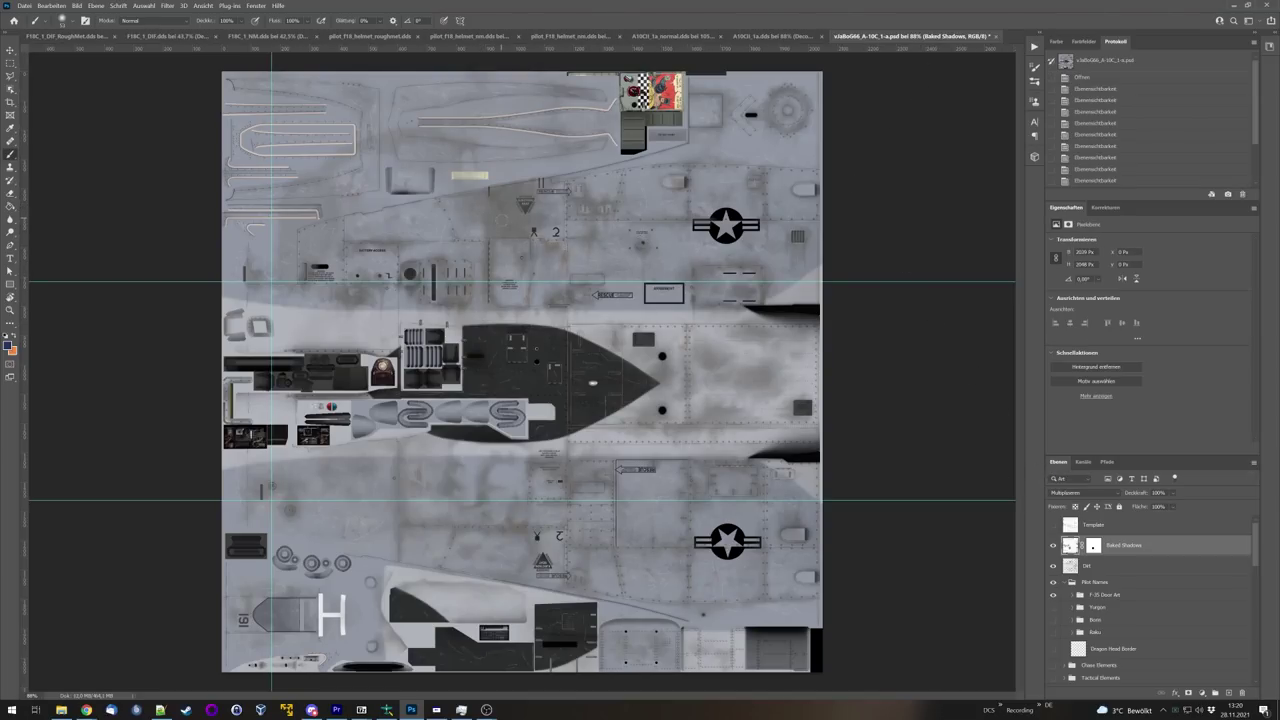
{"action": "left_click", "coordinate": [1052, 566]}
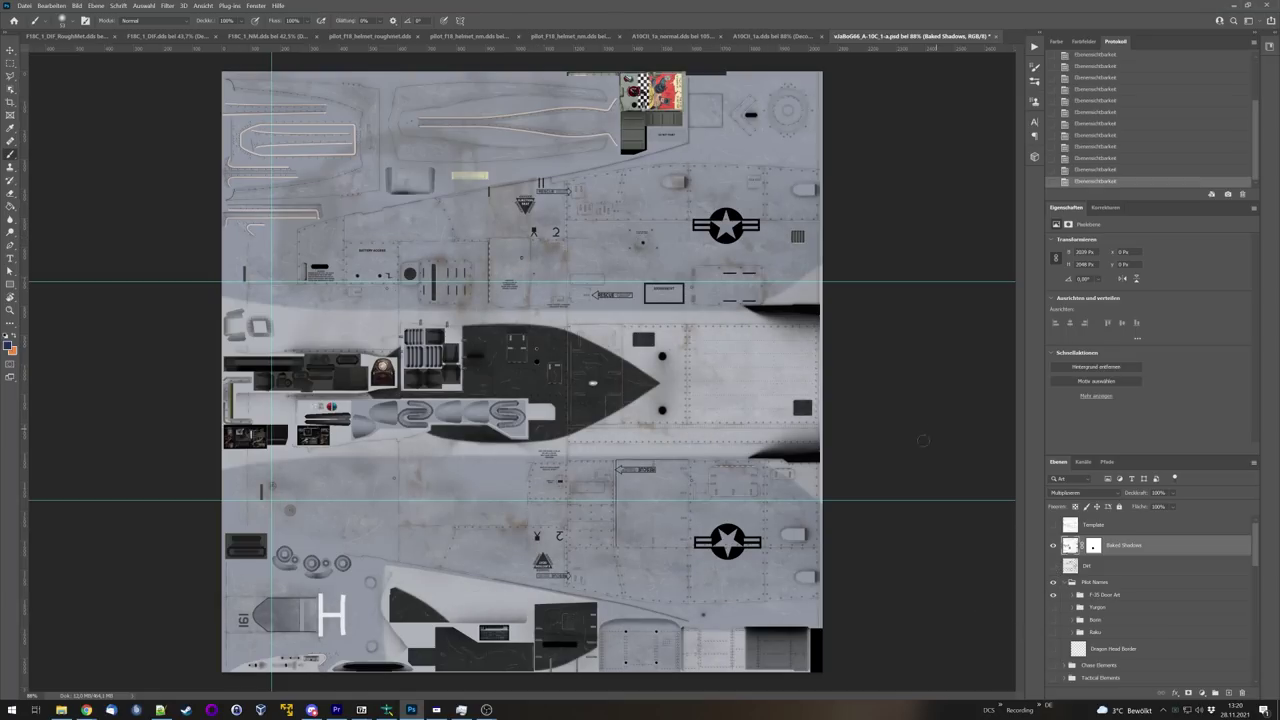
Step: Compare the A-10C livery with and without its Baked Shadows layer, leaving that layer visible
{"action": "left_click", "coordinate": [1053, 546]}
{"action": "left_click", "coordinate": [1053, 546]}
{"action": "left_click", "coordinate": [1053, 546]}
{"action": "left_click", "coordinate": [1053, 546]}
{"action": "left_click", "coordinate": [1053, 546]}
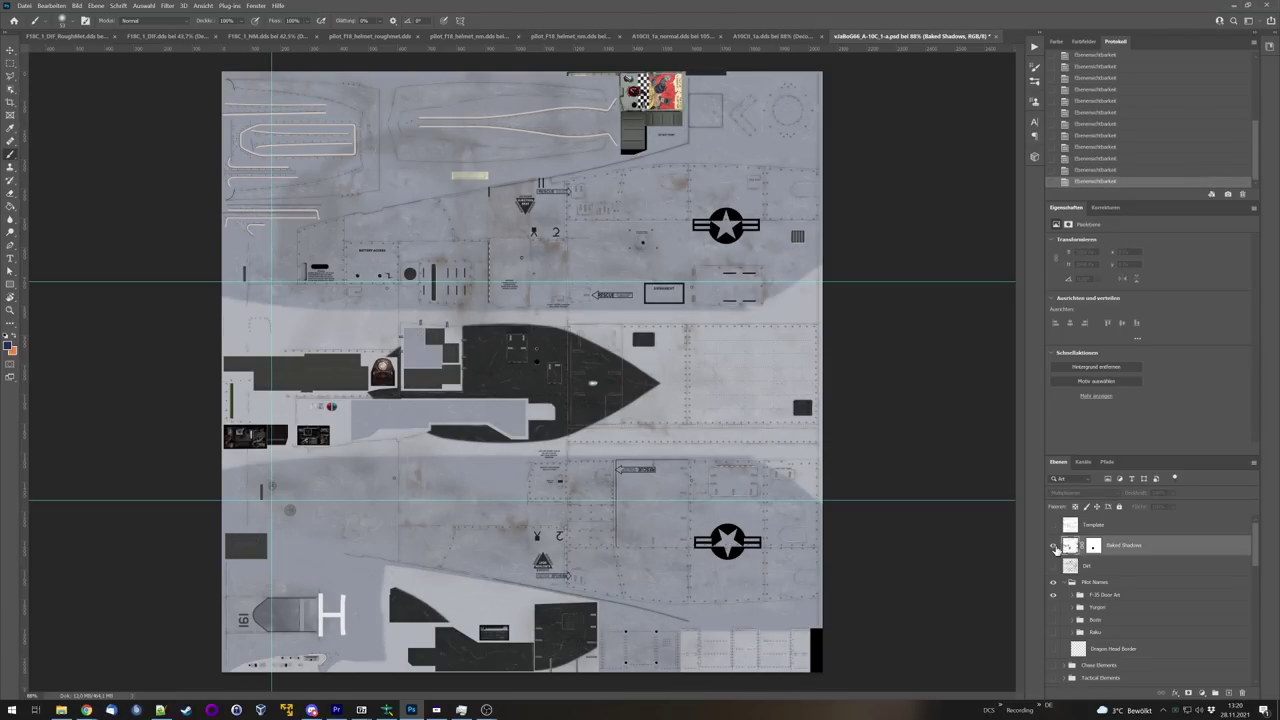
{"action": "left_click", "coordinate": [1053, 546]}
{"action": "left_click", "coordinate": [1053, 546]}
{"action": "left_click", "coordinate": [1053, 546]}
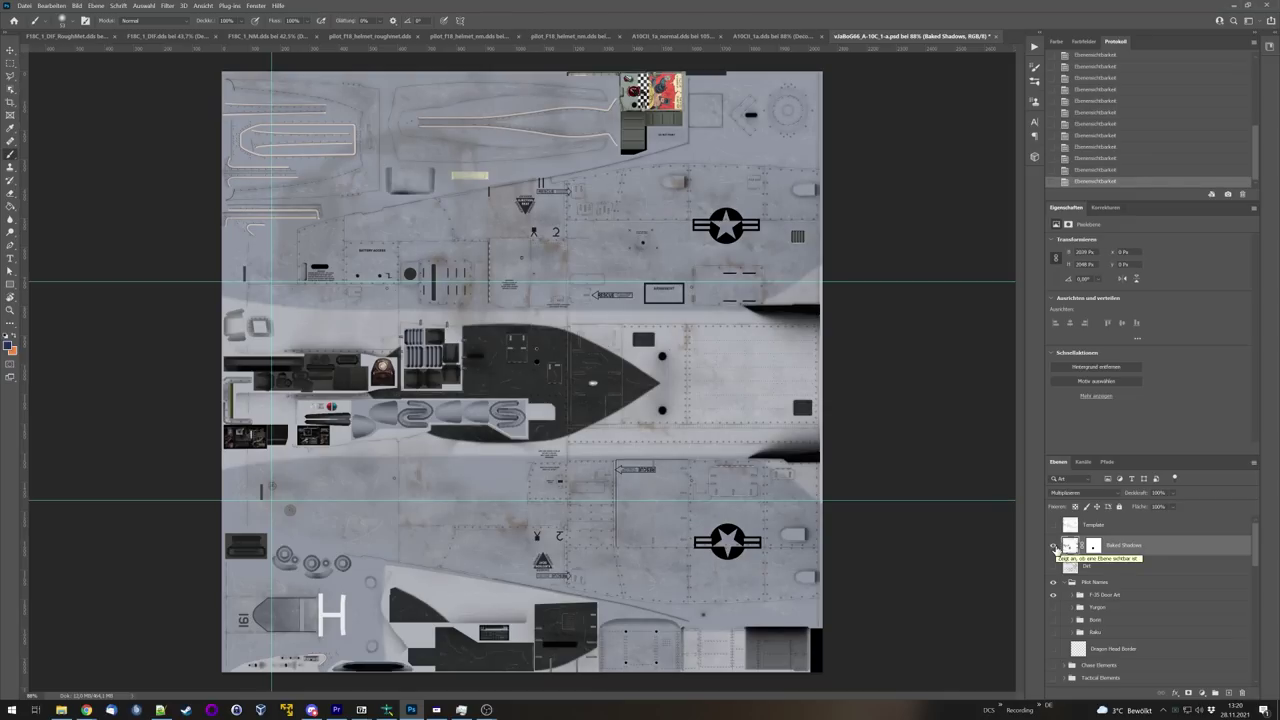
Step: Compare the RoughMet red channel with F18C_1_DIF.dds and examine the diffuse texture's stained panels near the NAVY lettering up close
{"action": "left_click", "coordinate": [80, 36]}
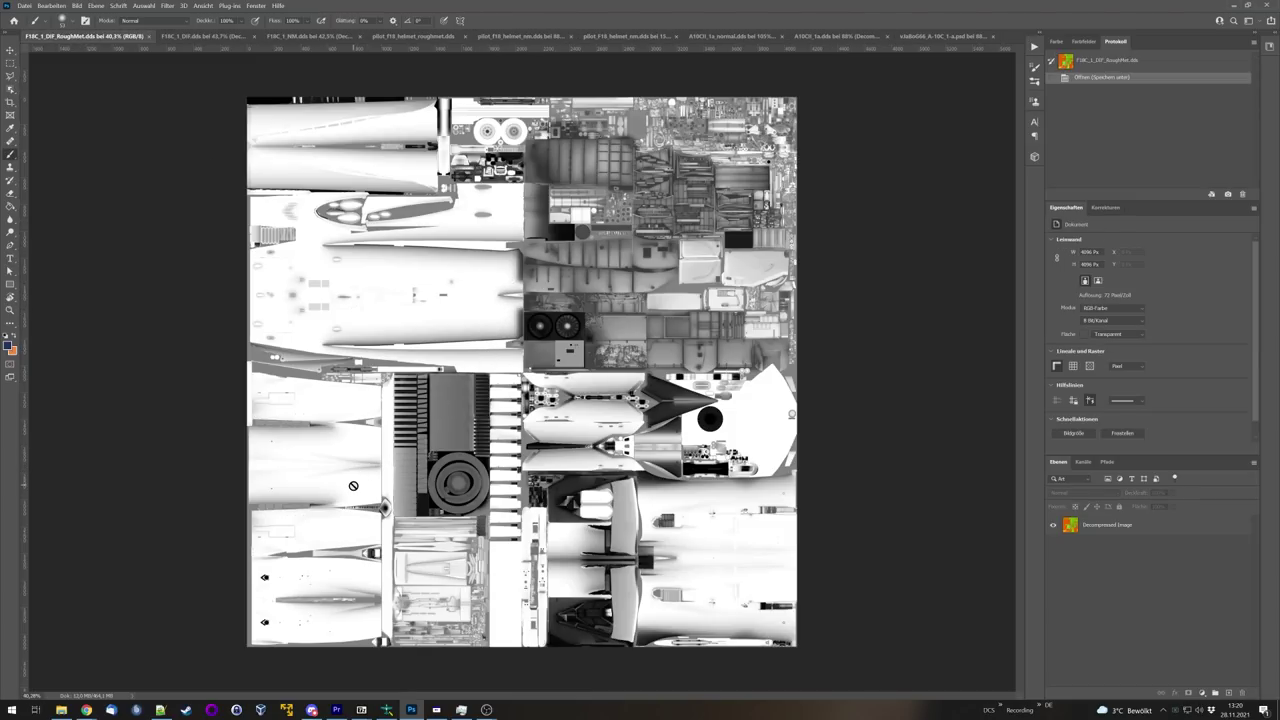
{"action": "left_click", "coordinate": [200, 37]}
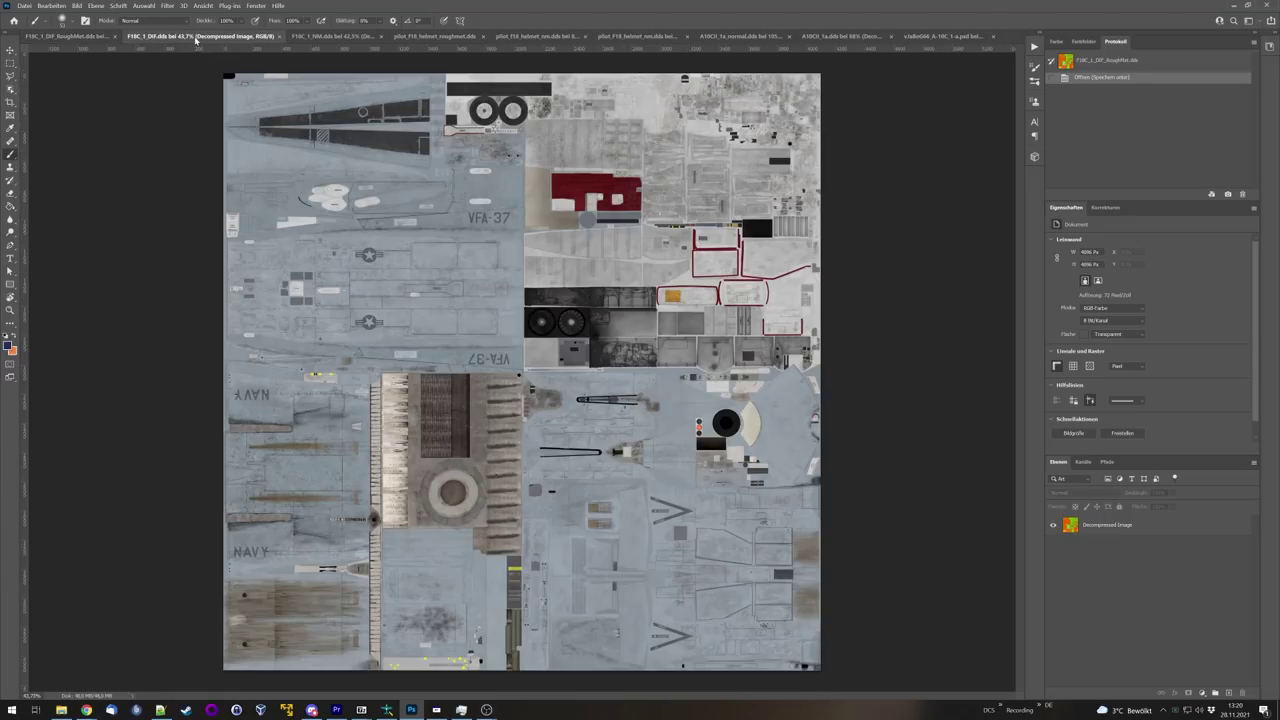
{"action": "scroll", "coordinate": [310, 544], "scroll_direction": "up", "scroll_amount": 5}
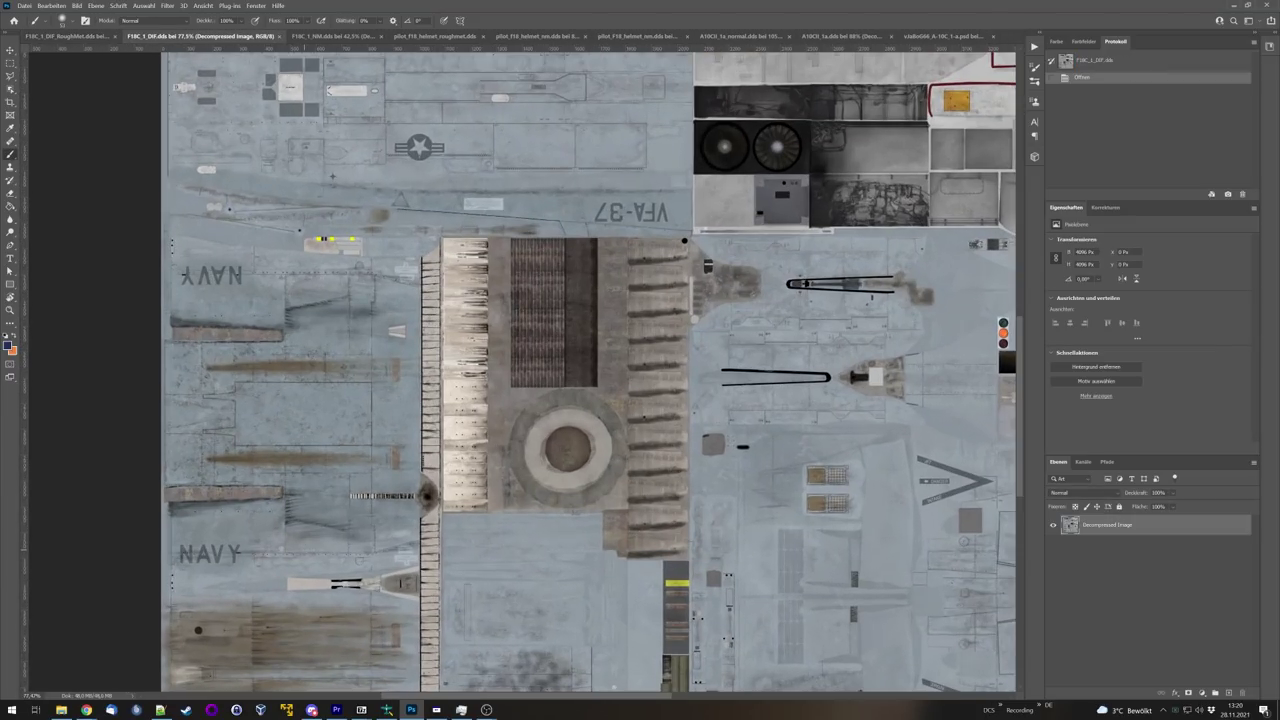
{"action": "scroll", "coordinate": [310, 544], "scroll_direction": "down", "scroll_amount": 2}
{"action": "scroll", "coordinate": [312, 560], "scroll_direction": "down", "scroll_amount": 1}
{"action": "scroll", "coordinate": [312, 560], "scroll_direction": "up", "scroll_amount": 3}
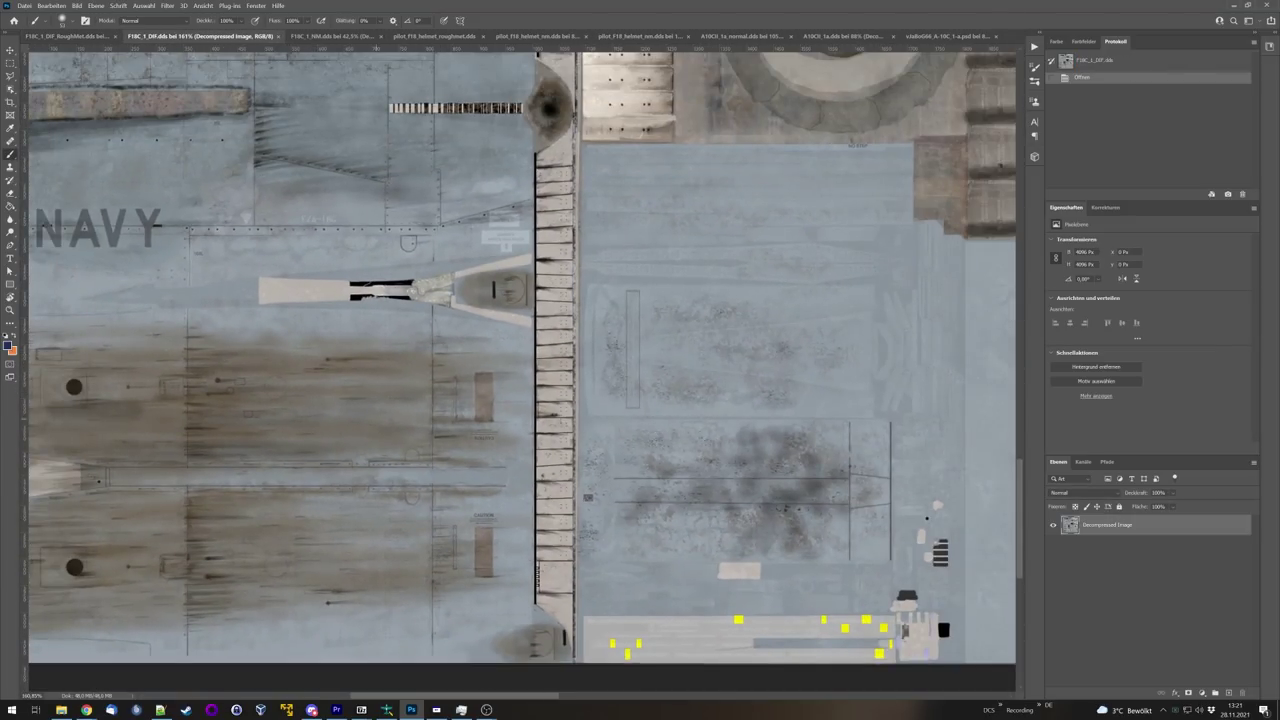
{"action": "key", "text": "v"}
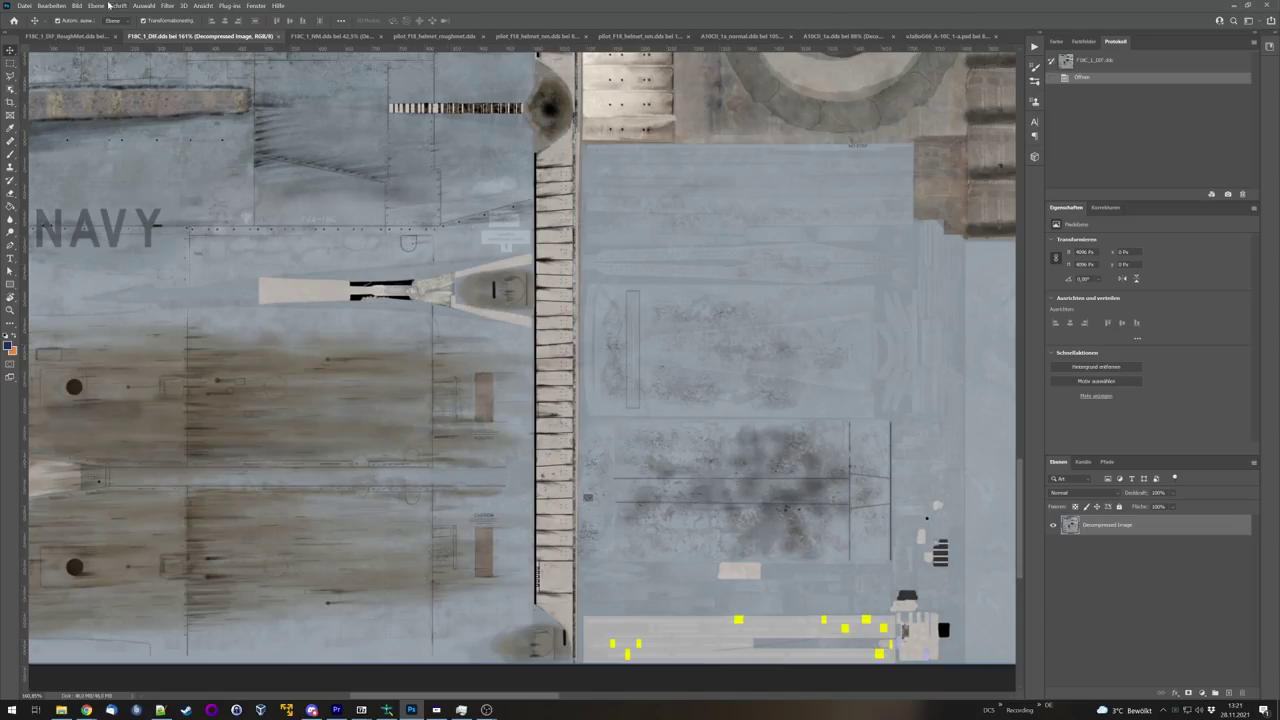
Step: Examine the baked shading of the same panels in the red channel of F18C_1_DIF_RoughMet.dds
{"action": "left_click", "coordinate": [65, 36]}
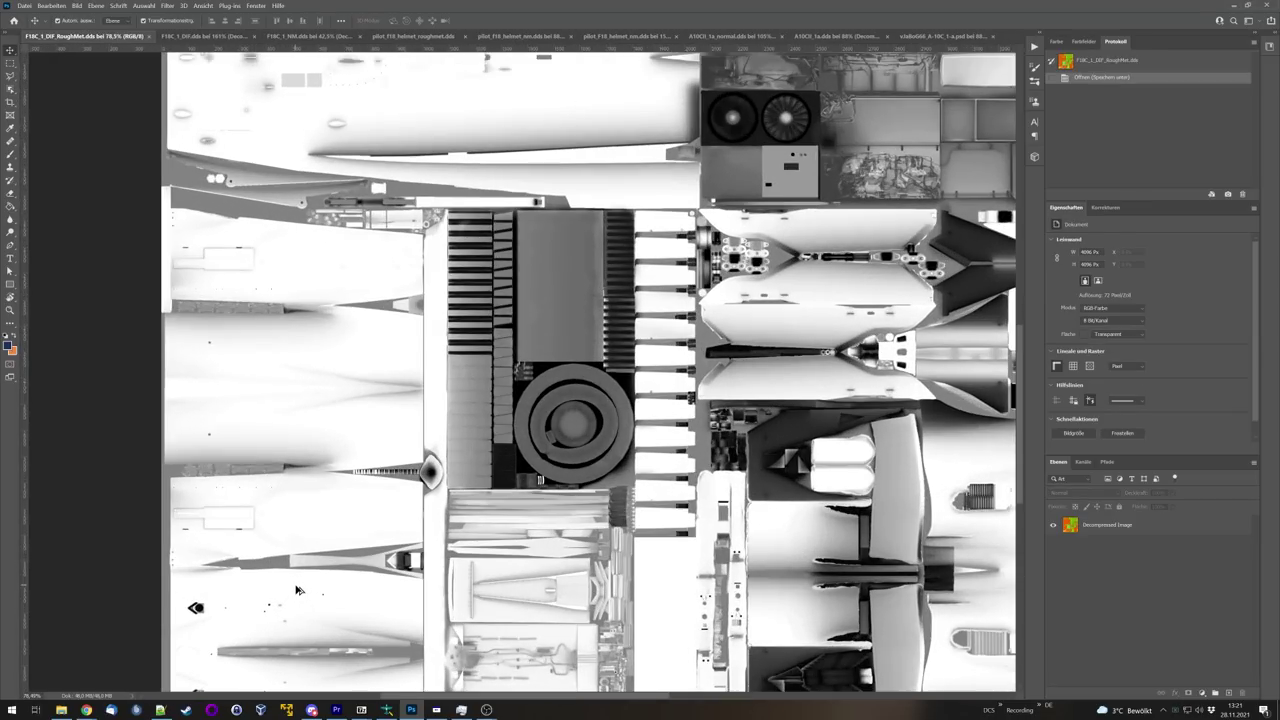
{"action": "scroll", "coordinate": [296, 590], "scroll_direction": "up", "scroll_amount": 5}
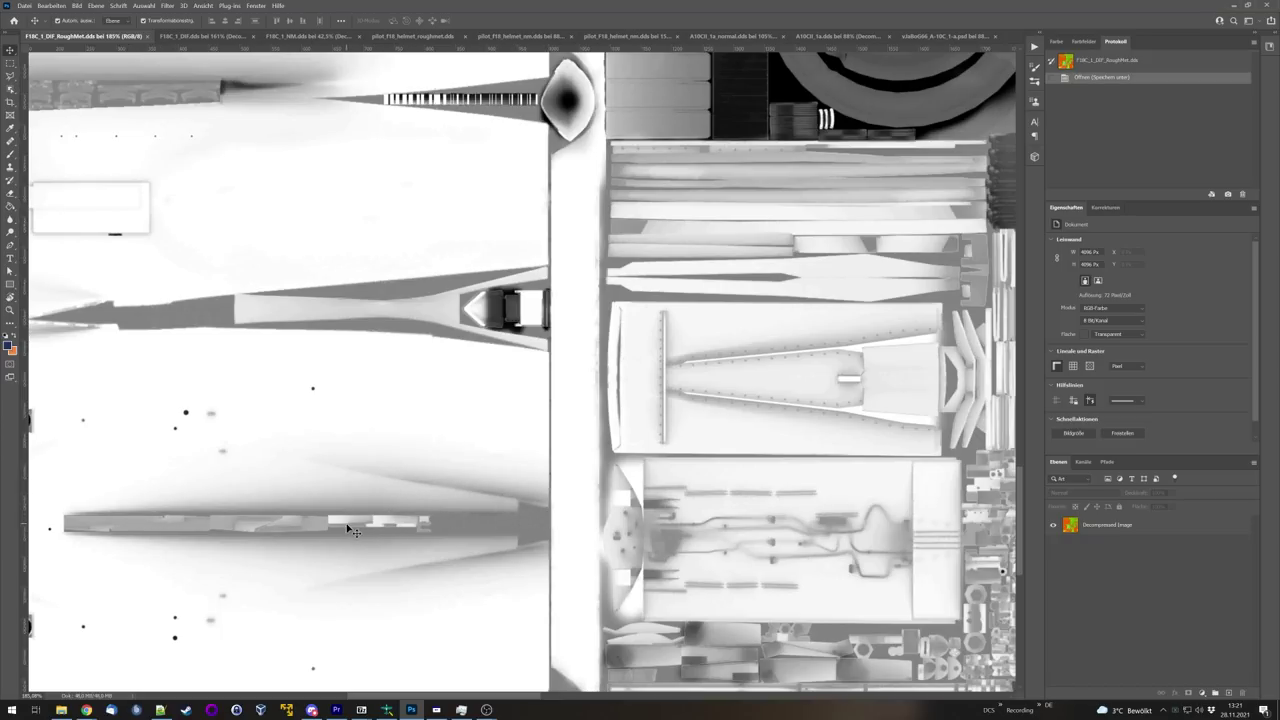
{"action": "scroll", "coordinate": [458, 460], "scroll_direction": "down", "scroll_amount": 6}
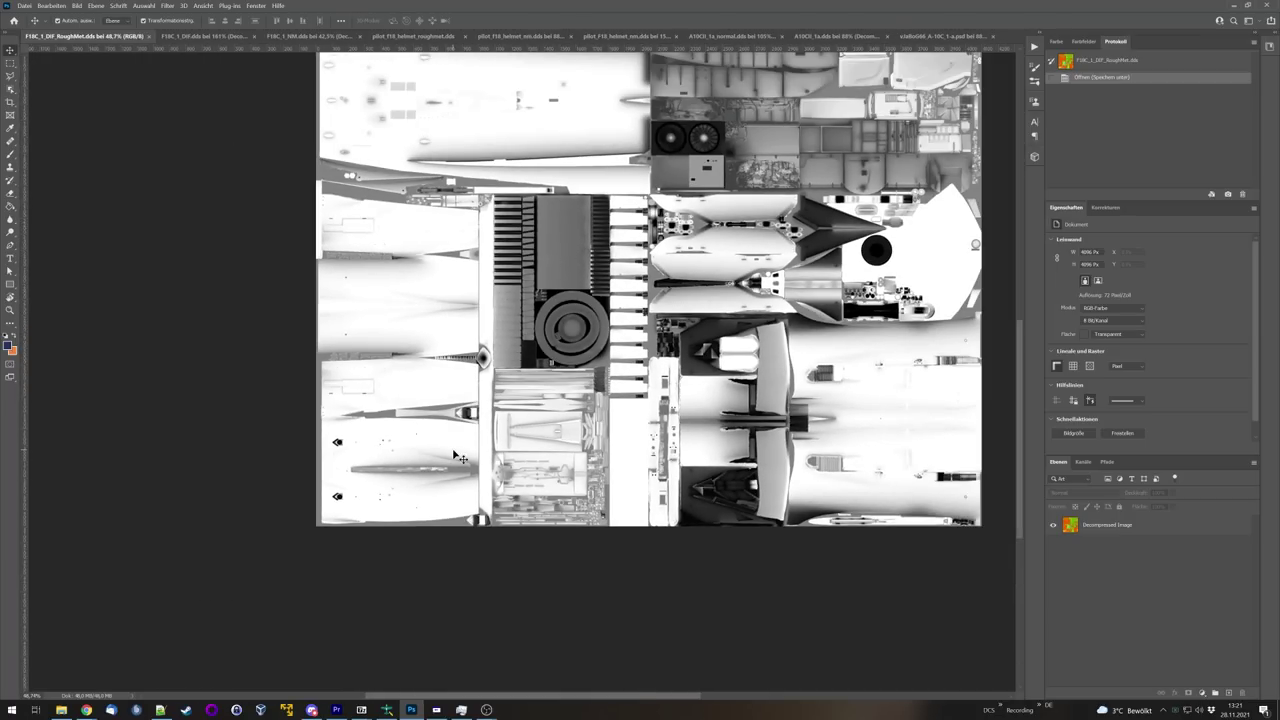
{"action": "scroll", "coordinate": [458, 460], "scroll_direction": "down", "scroll_amount": 2}
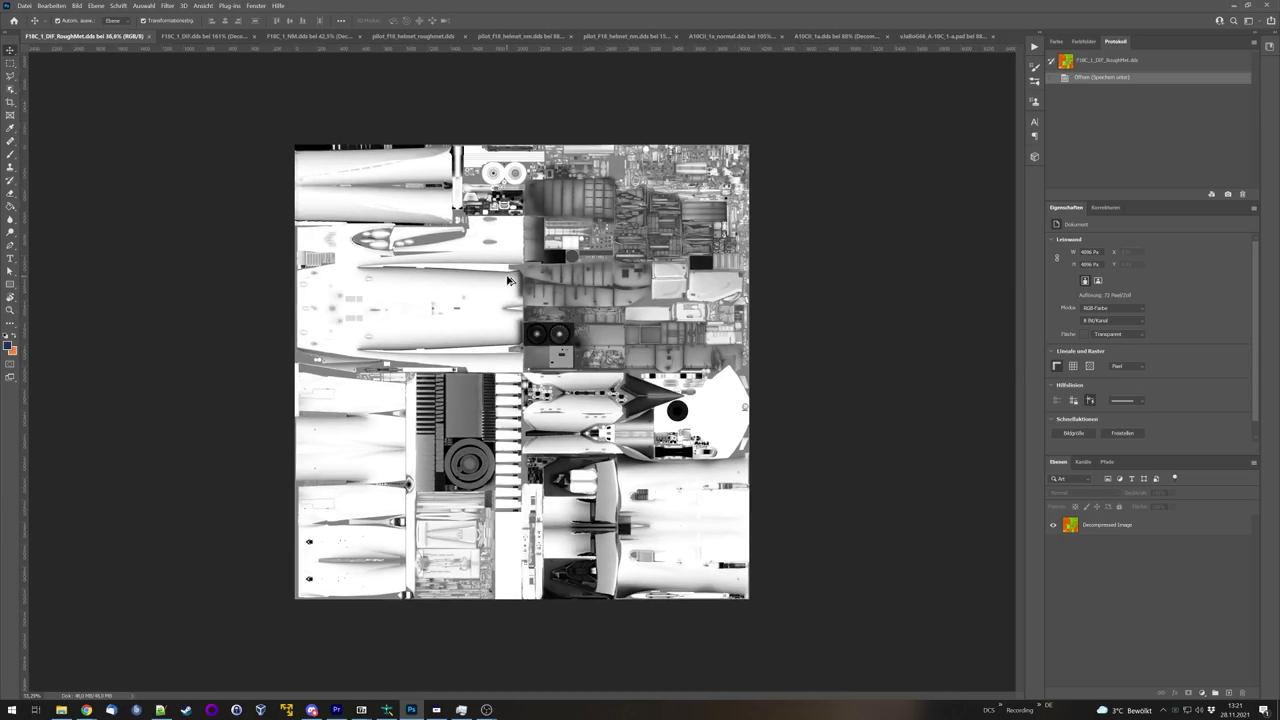
Step: Isolate the green channel of F18C_1_DIF_RoughMet.dds for examination, followed by the blue channel alone
{"action": "left_click", "coordinate": [1083, 461]}
{"action": "left_click", "coordinate": [1052, 515]}
{"action": "left_click", "coordinate": [1052, 516]}
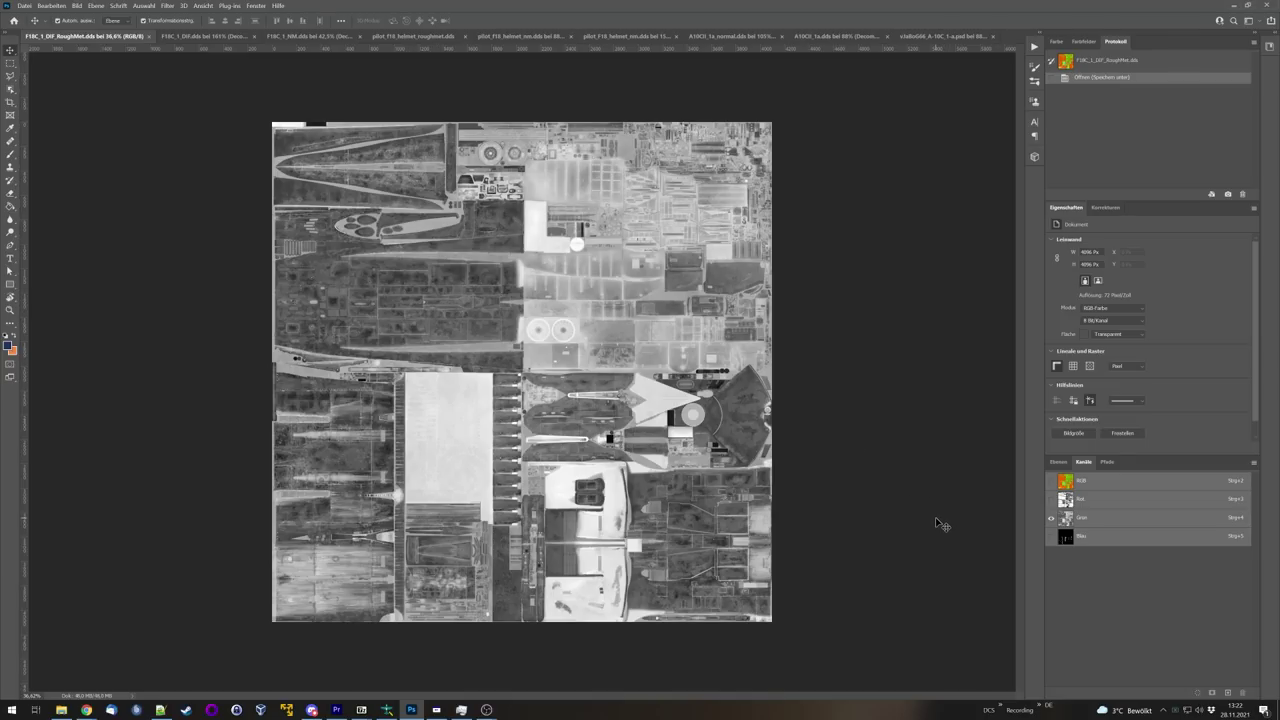
{"action": "left_click", "coordinate": [1050, 536]}
{"action": "left_click", "coordinate": [1050, 517]}
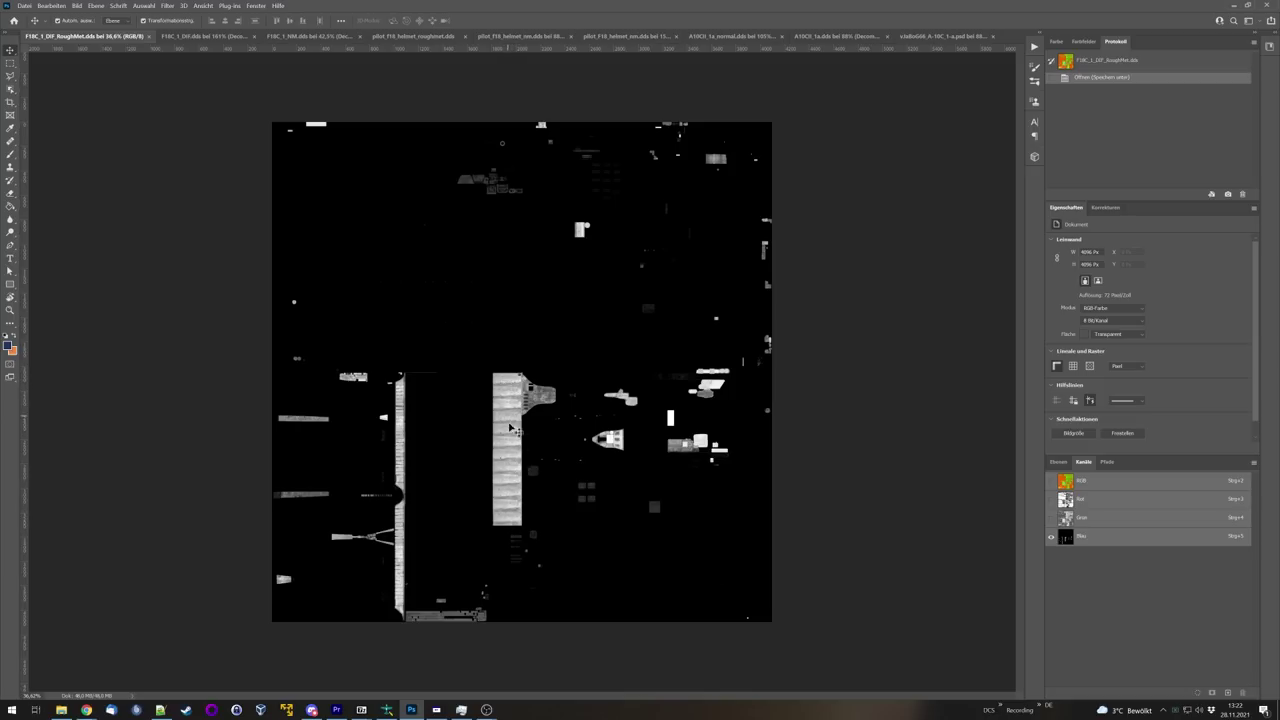
Step: Compare the metal exhaust parts in F18C_1_DIF.dds with the blue channel of F18C_1_DIF_RoughMet.dds
{"action": "left_click", "coordinate": [230, 36]}
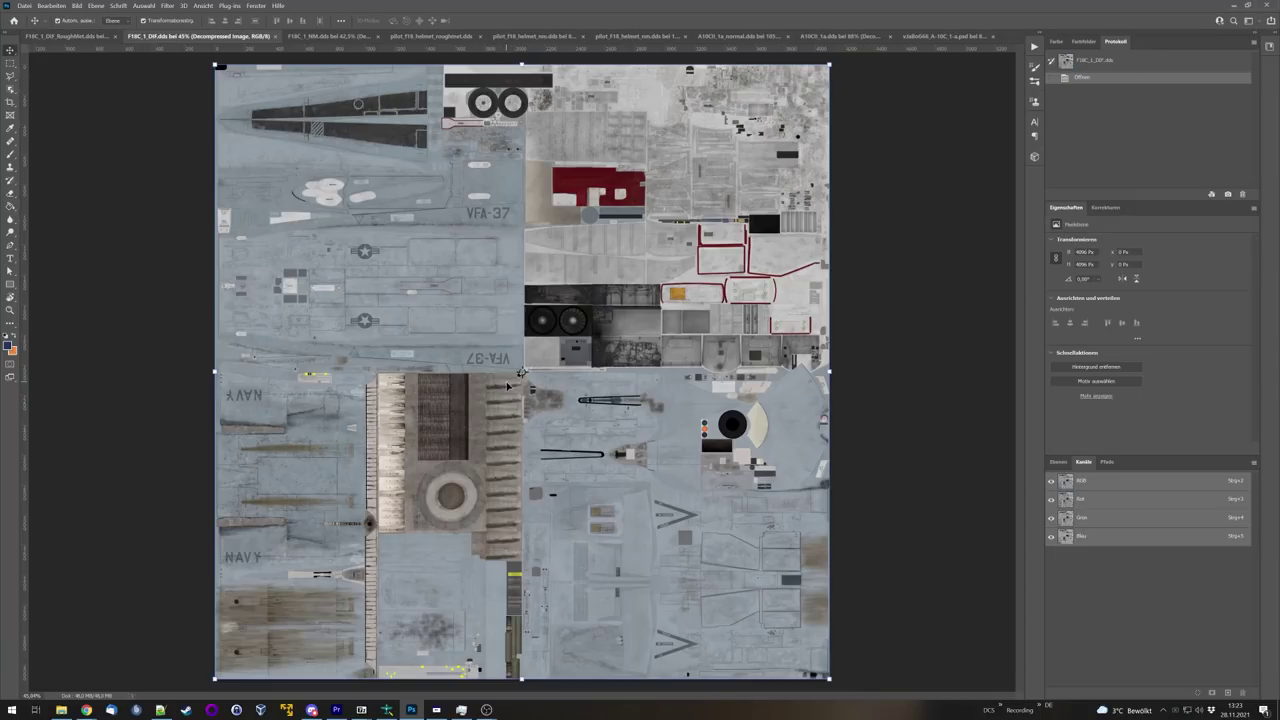
{"action": "scroll", "coordinate": [505, 552], "scroll_direction": "up", "scroll_amount": 5}
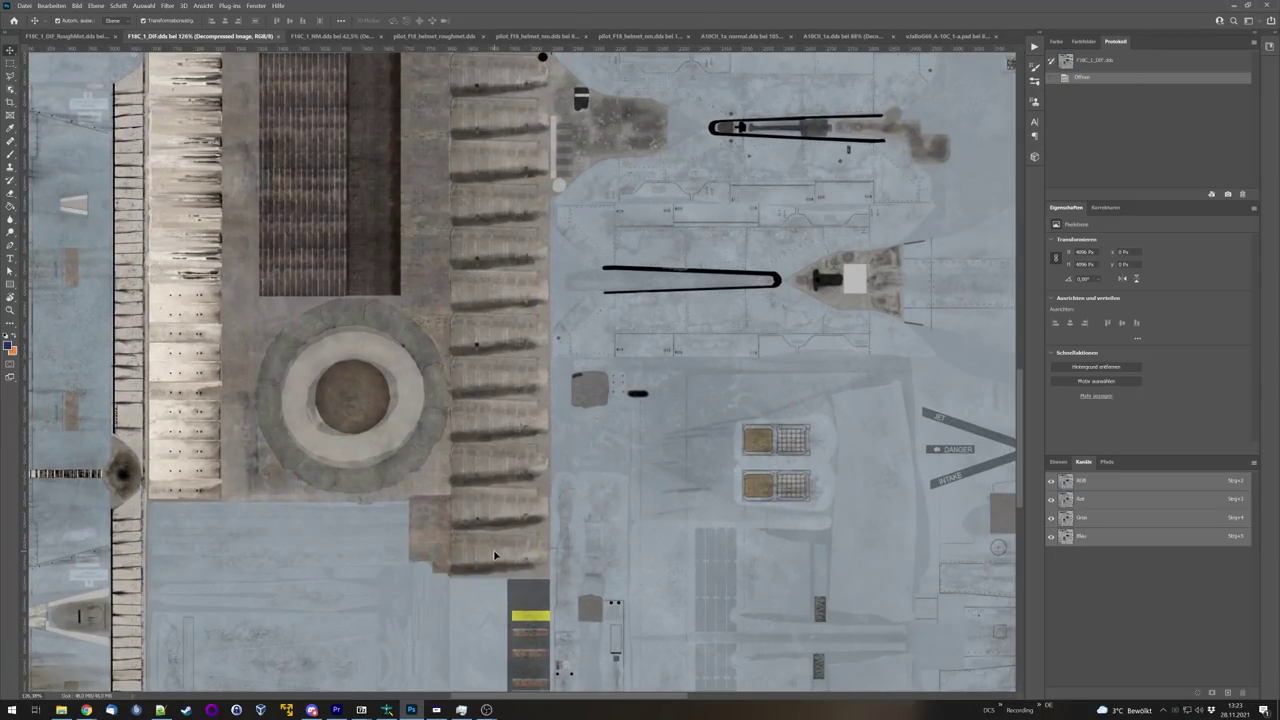
{"action": "scroll", "coordinate": [508, 236], "scroll_direction": "down", "scroll_amount": 5}
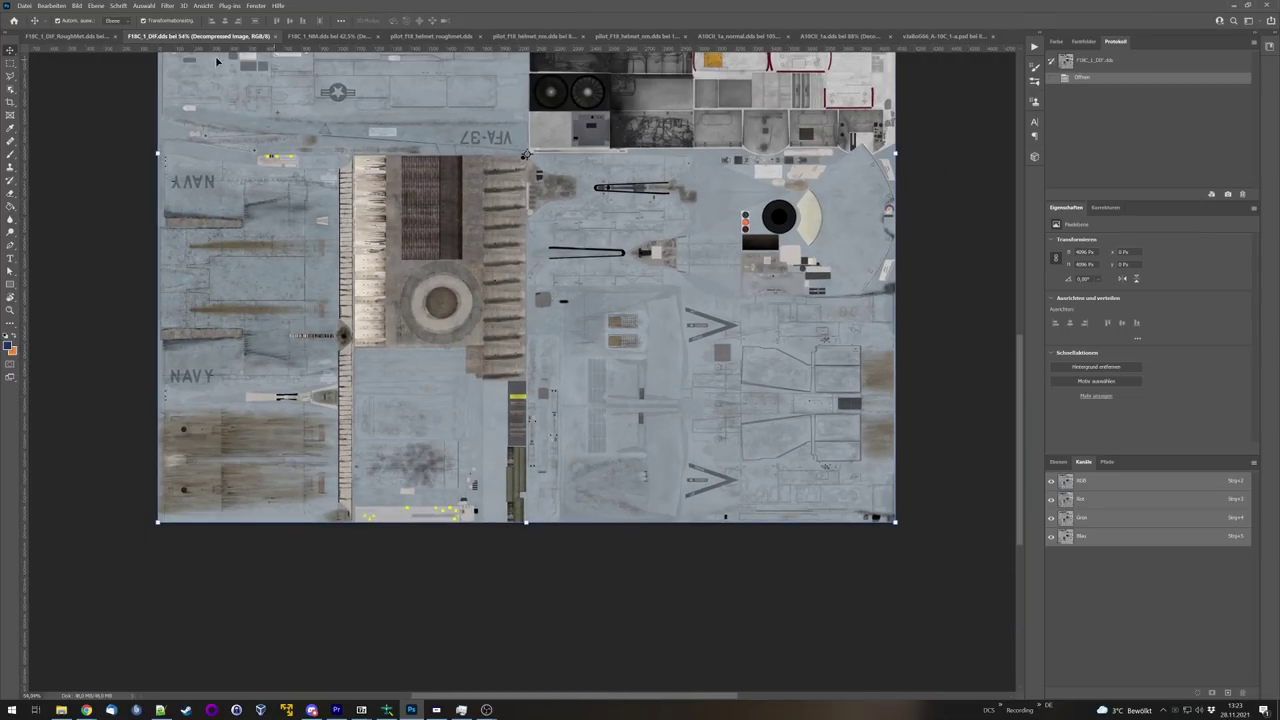
{"action": "left_click", "coordinate": [64, 36]}
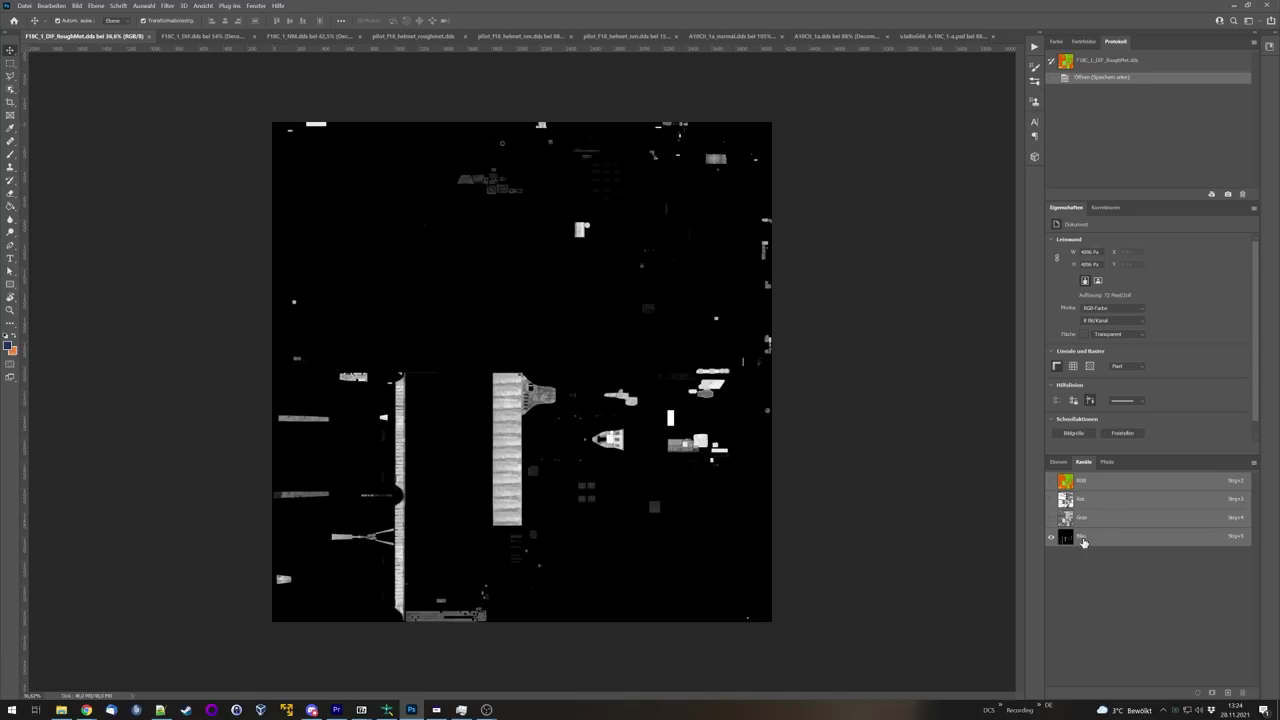
Step: Review the A-10C normal map, livery PSD and A10CII_1a.dds, examining the white H-shaped nose marking in the diffuse texture up close
{"action": "left_click", "coordinate": [738, 36]}
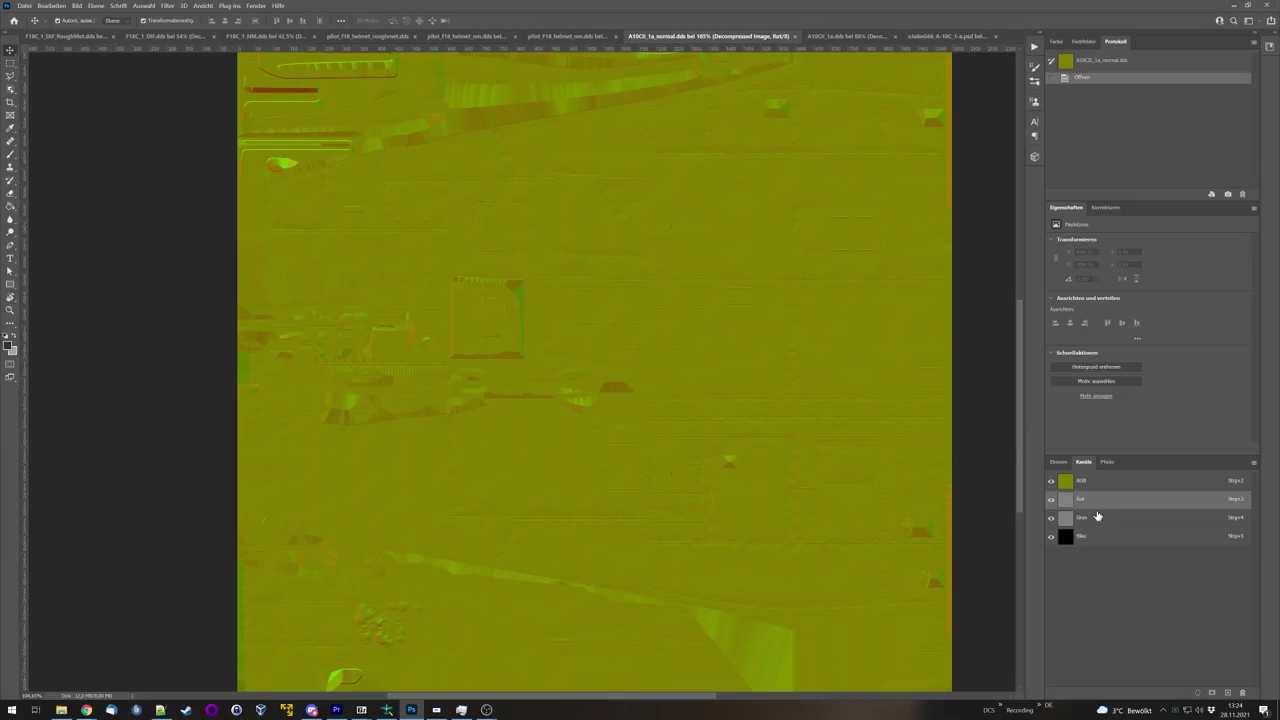
{"action": "left_click", "coordinate": [925, 38]}
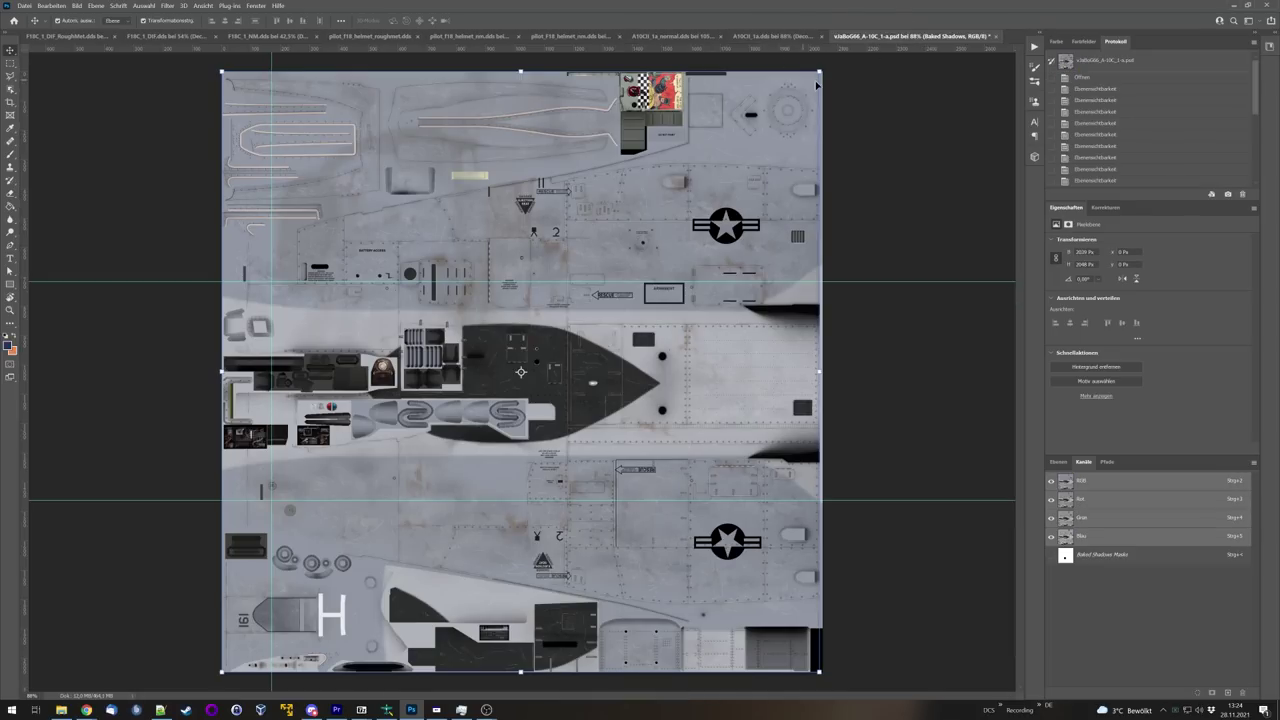
{"action": "left_click", "coordinate": [765, 37]}
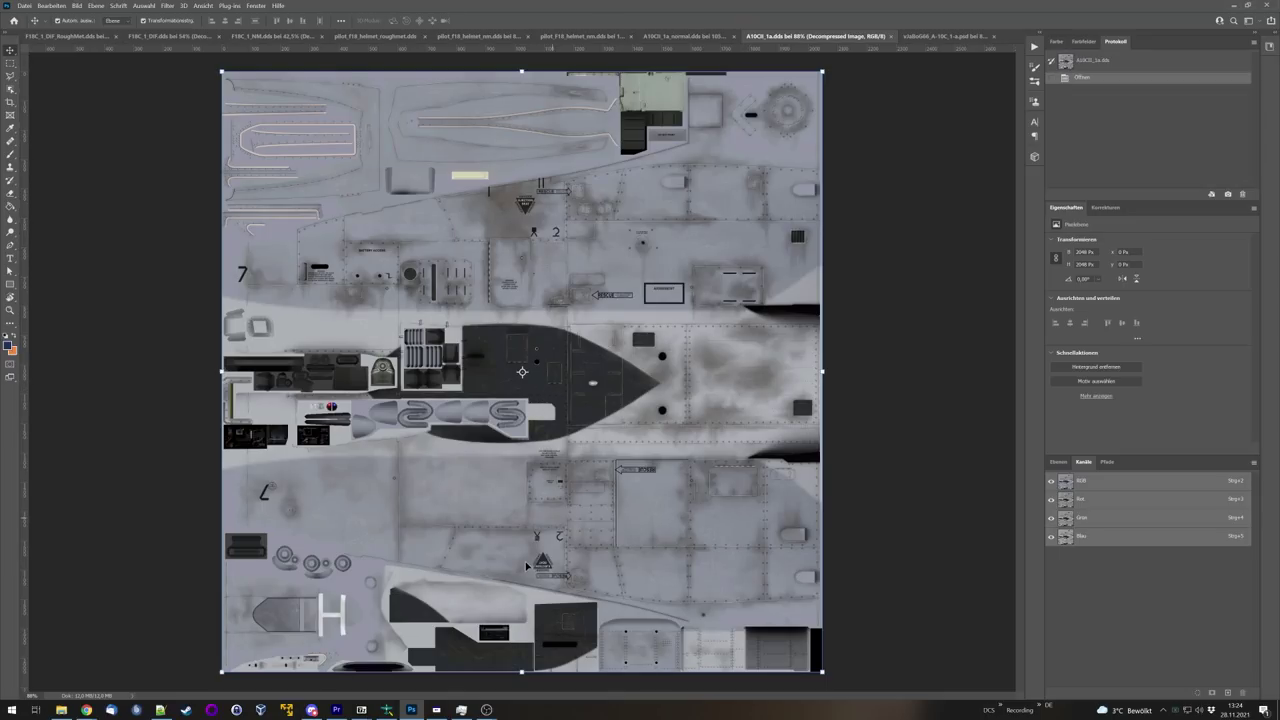
{"action": "scroll", "coordinate": [328, 632], "scroll_direction": "up", "scroll_amount": 8}
{"action": "scroll", "coordinate": [345, 523], "scroll_direction": "down", "scroll_amount": 2}
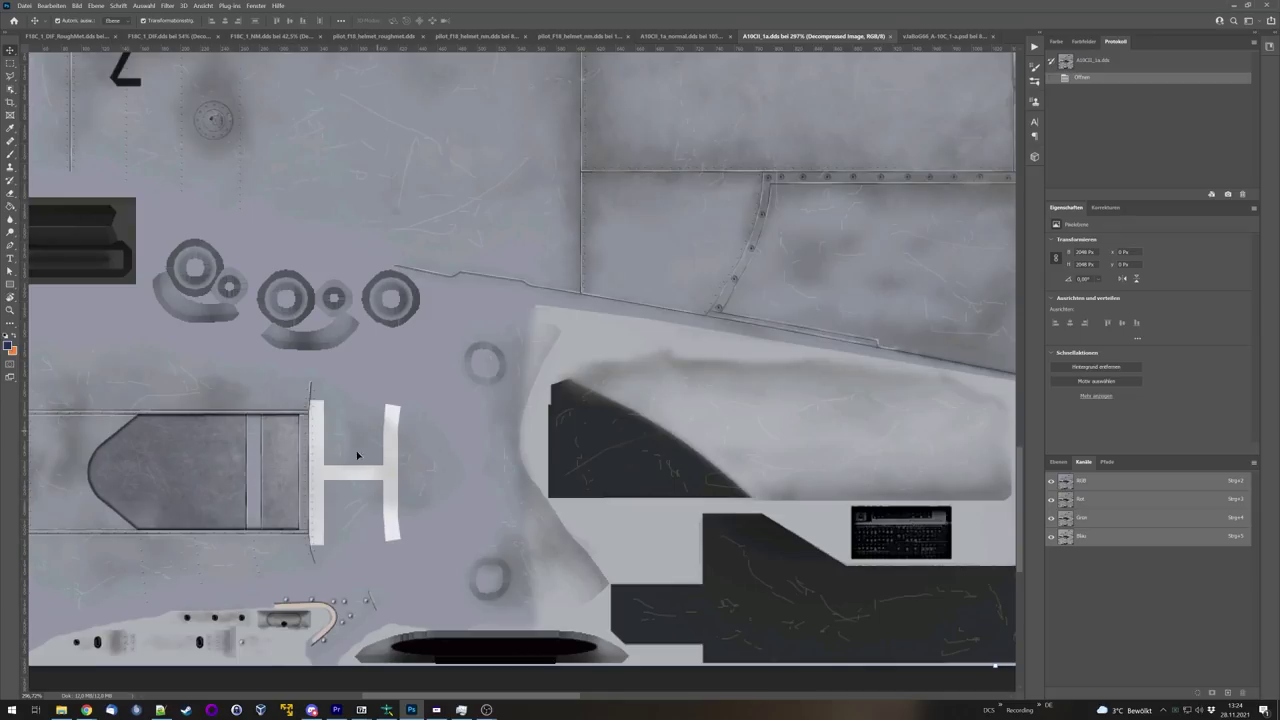
{"action": "scroll", "coordinate": [377, 459], "scroll_direction": "up", "scroll_amount": 5}
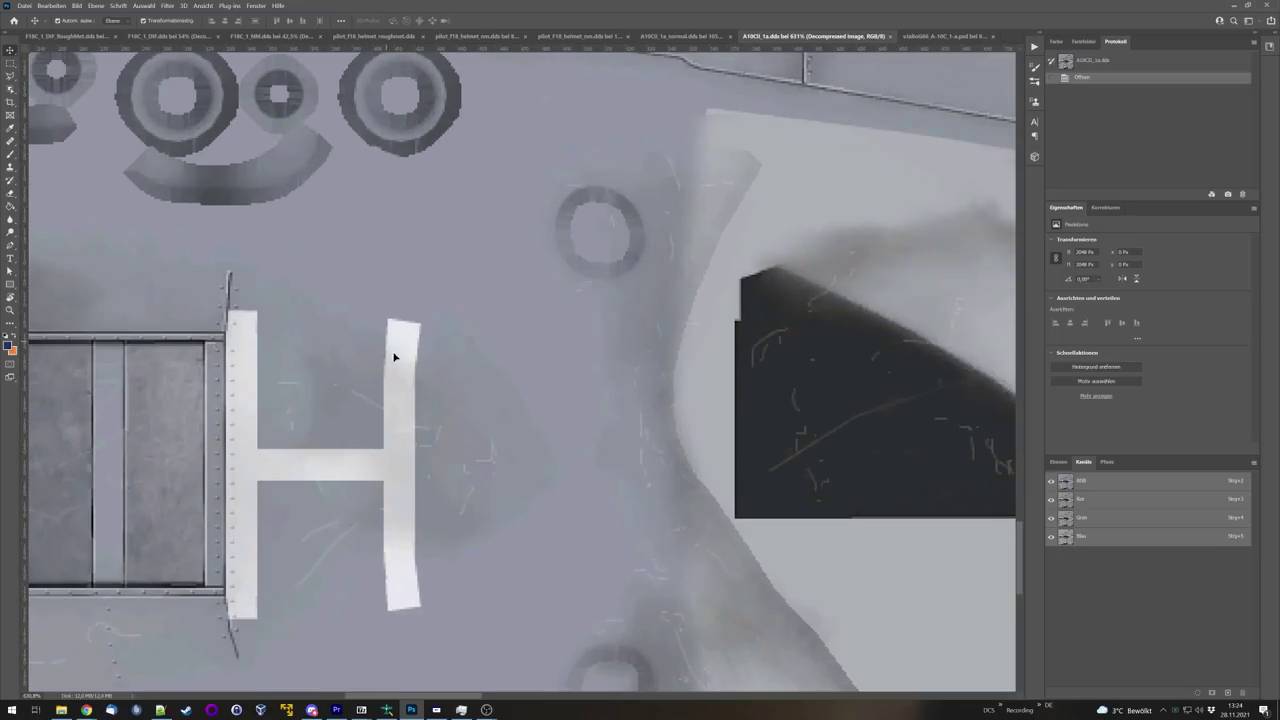
{"action": "scroll", "coordinate": [435, 470], "scroll_direction": "down", "scroll_amount": 7}
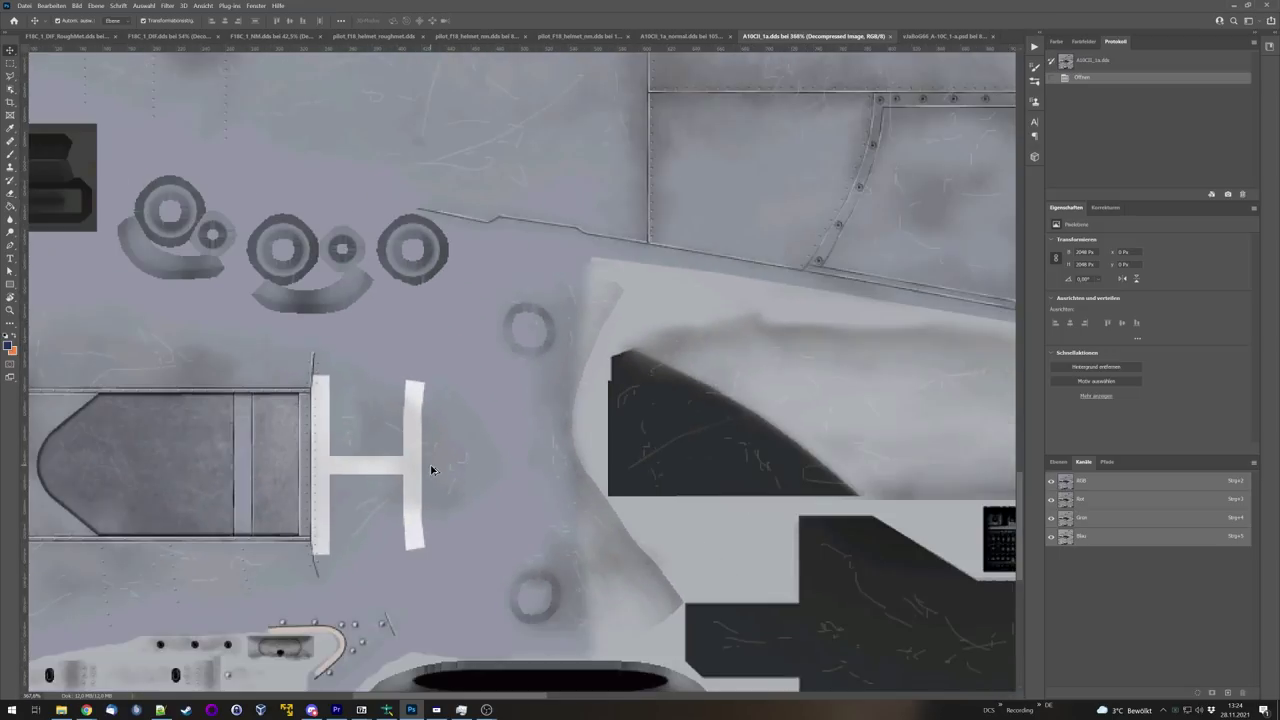
Step: Switch to ModelViewer2 and examine the white marking and access panel on the A-10 model's nose up close
{"action": "left_click", "coordinate": [436, 709]}
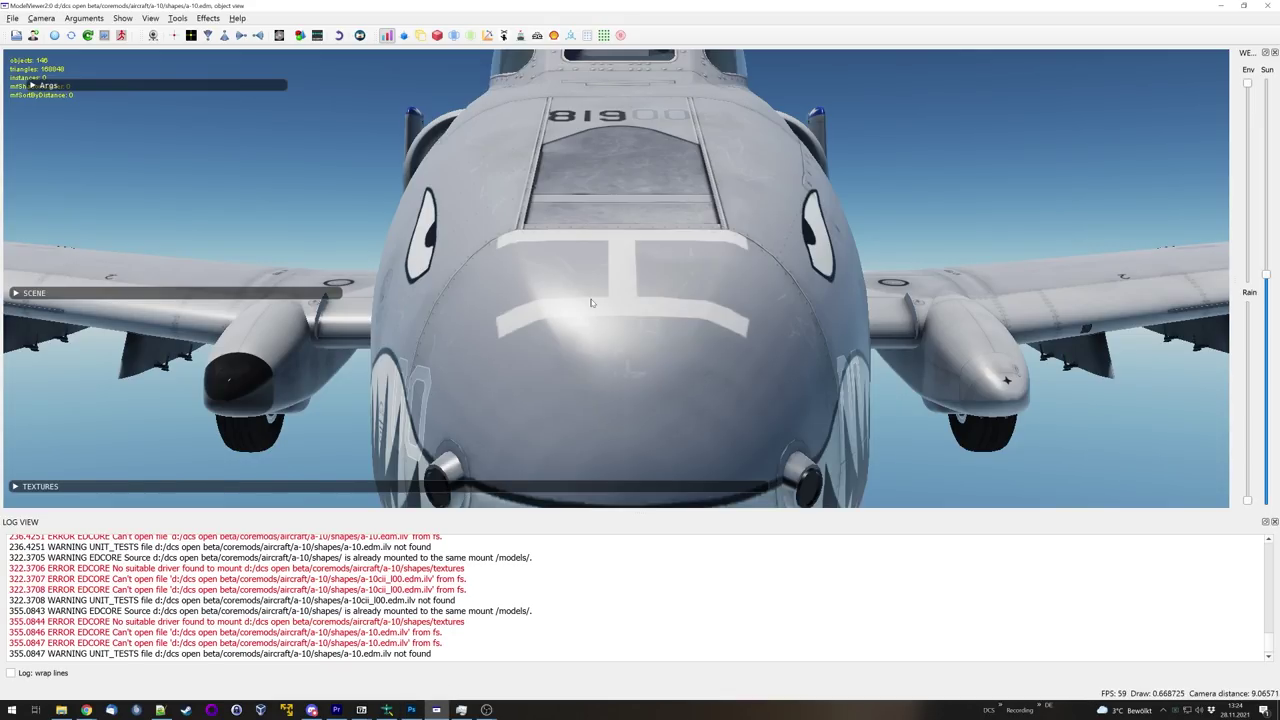
{"action": "left_click_drag", "start_coordinate": [603, 297], "coordinate": [611, 338]}
{"action": "left_click_drag", "start_coordinate": [617, 403], "coordinate": [583, 392]}
{"action": "left_click_drag", "start_coordinate": [679, 333], "coordinate": [665, 308]}
{"action": "mouse_move", "coordinate": [1267, 279]}
{"action": "left_mouse_down"}
{"action": "mouse_move", "coordinate": [1274, 370]}
{"action": "mouse_move", "coordinate": [1270, 108]}
{"action": "mouse_move", "coordinate": [1266, 420]}
{"action": "mouse_move", "coordinate": [1270, 280]}
{"action": "left_mouse_up"}
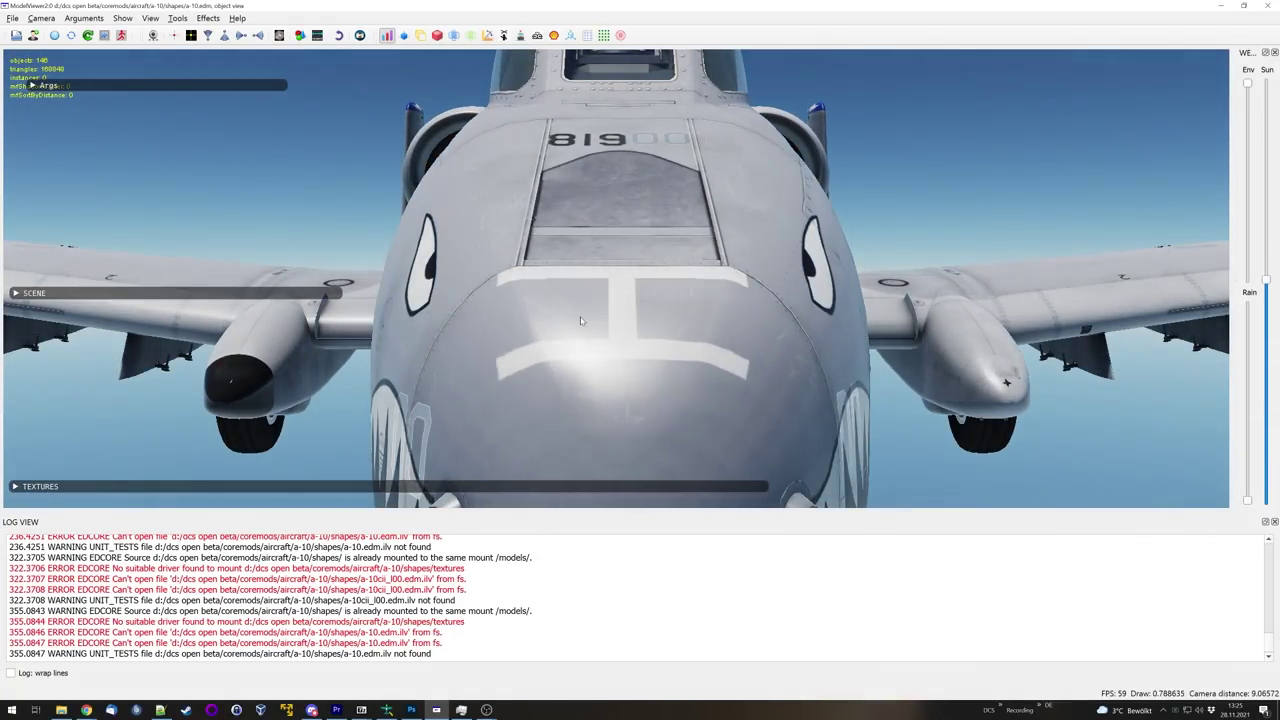
{"action": "left_click_drag", "start_coordinate": [623, 182], "coordinate": [542, 285]}
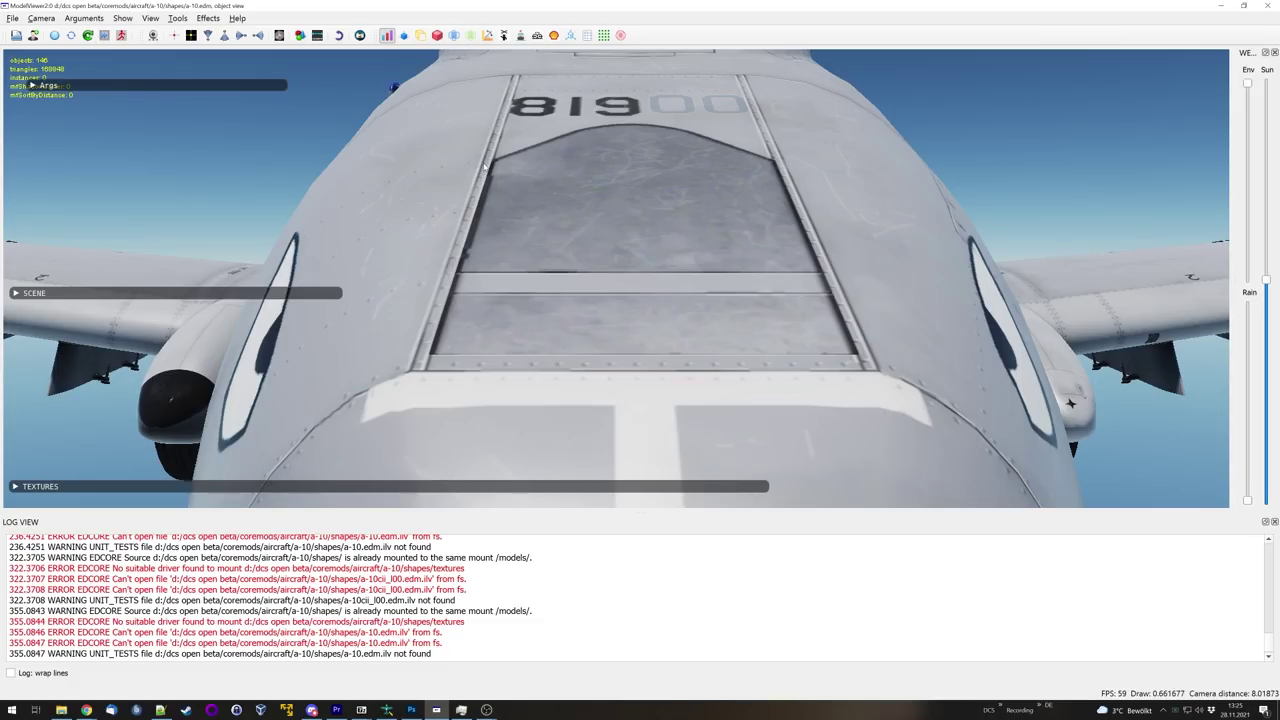
Step: Examine the A-10 nose shading under a much lower and a much higher sun setting
{"action": "mouse_move", "coordinate": [1266, 282]}
{"action": "left_mouse_down"}
{"action": "mouse_move", "coordinate": [1266, 132]}
{"action": "mouse_move", "coordinate": [1252, 425]}
{"action": "left_mouse_up"}
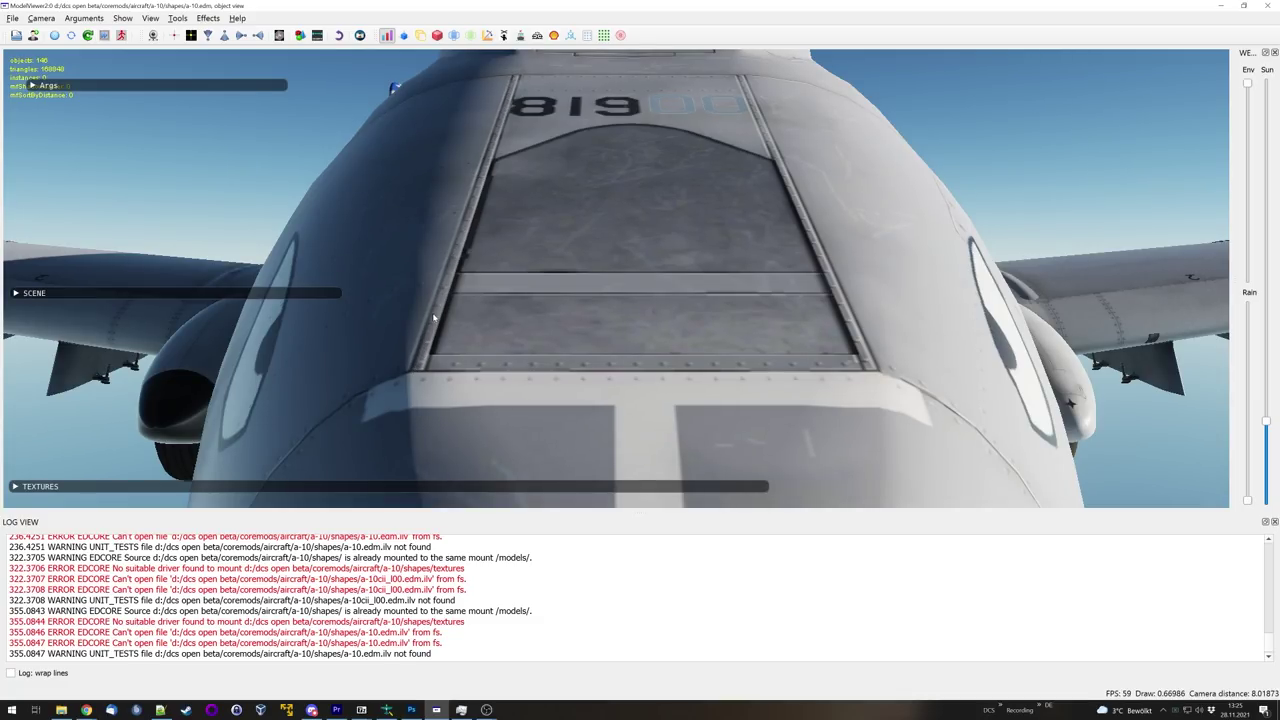
{"action": "left_click_drag", "start_coordinate": [1267, 427], "coordinate": [1275, 153]}
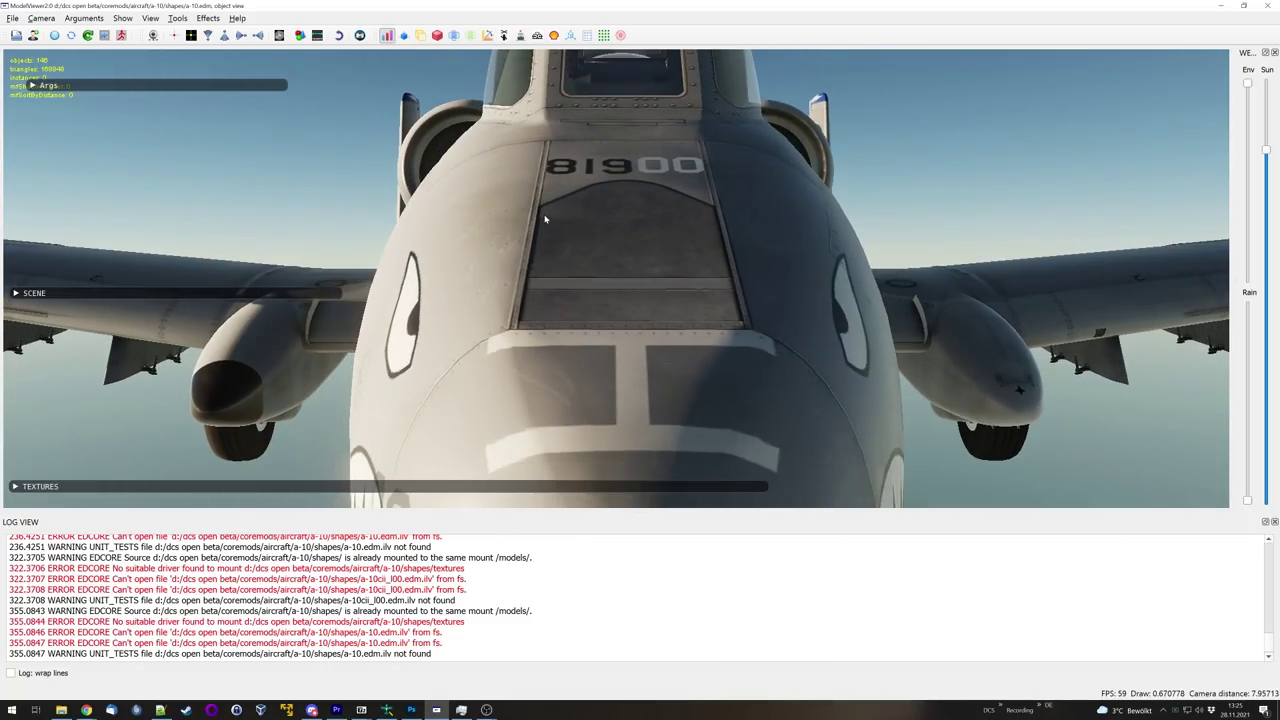
{"action": "left_click_drag", "start_coordinate": [545, 218], "coordinate": [475, 199]}
Step: Load the A-10CII_L00.EDM model from the A-10 Shapes folder and view it from the front
{"action": "left_click", "coordinate": [18, 19]}
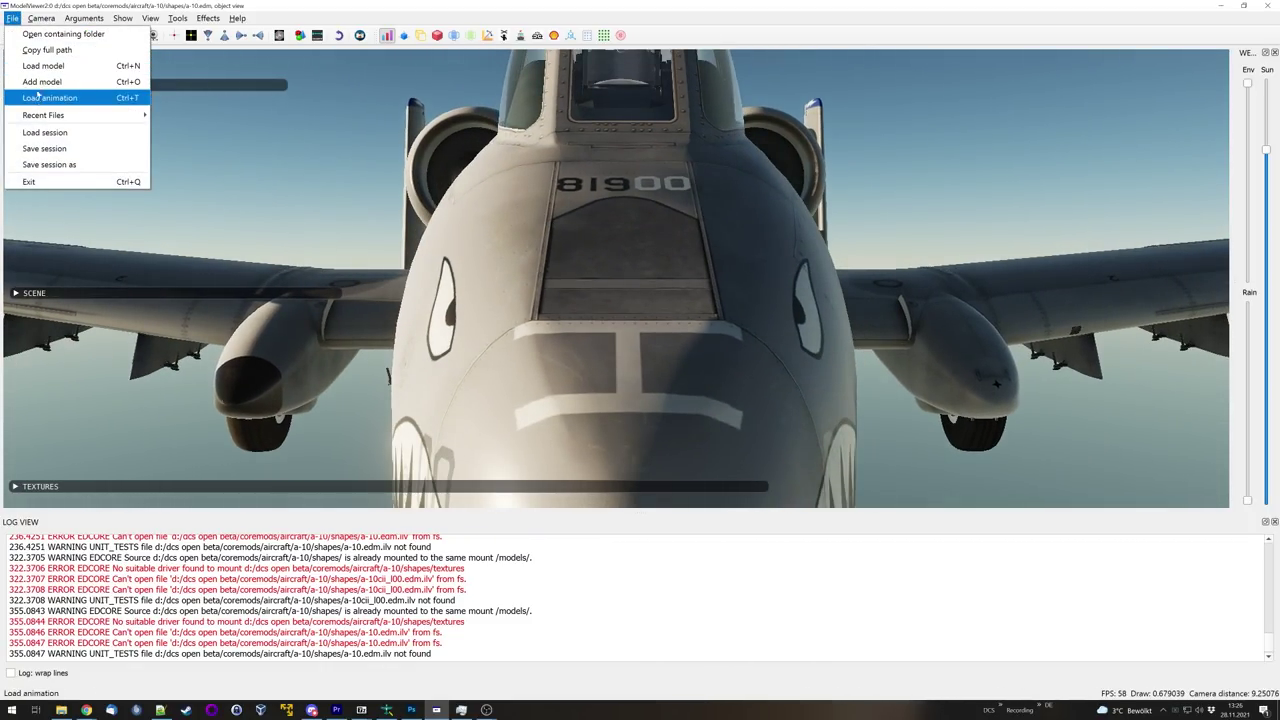
{"action": "left_click", "coordinate": [45, 66]}
{"action": "scroll", "coordinate": [565, 312], "scroll_direction": "down", "scroll_amount": 5}
{"action": "left_click", "coordinate": [565, 273]}
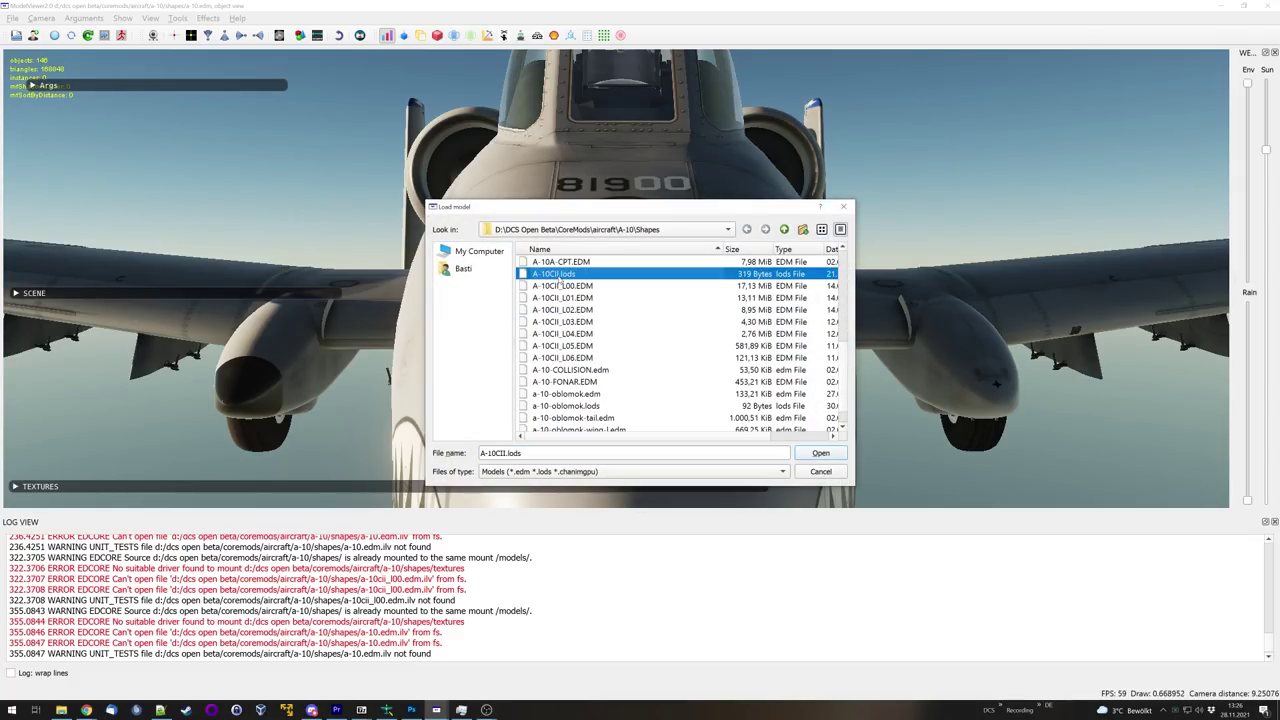
{"action": "left_click", "coordinate": [567, 286]}
{"action": "left_click", "coordinate": [820, 453]}
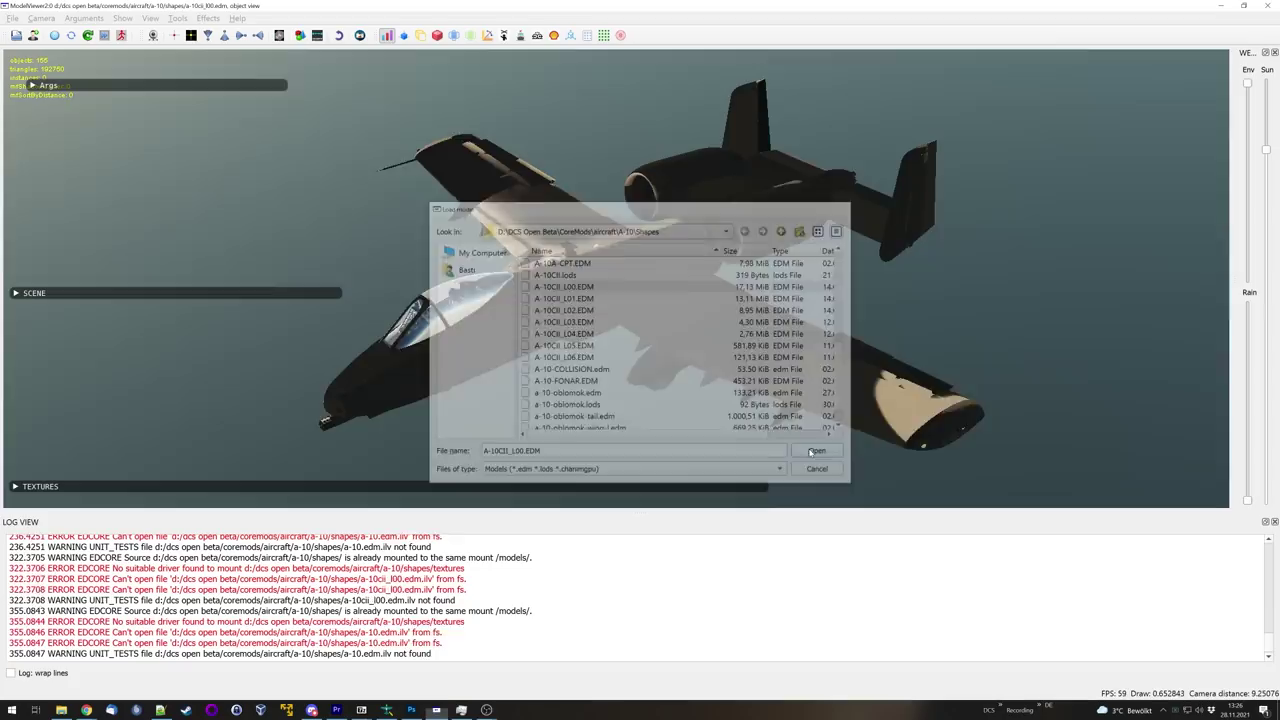
{"action": "scroll", "coordinate": [677, 158], "scroll_direction": "up", "scroll_amount": 5}
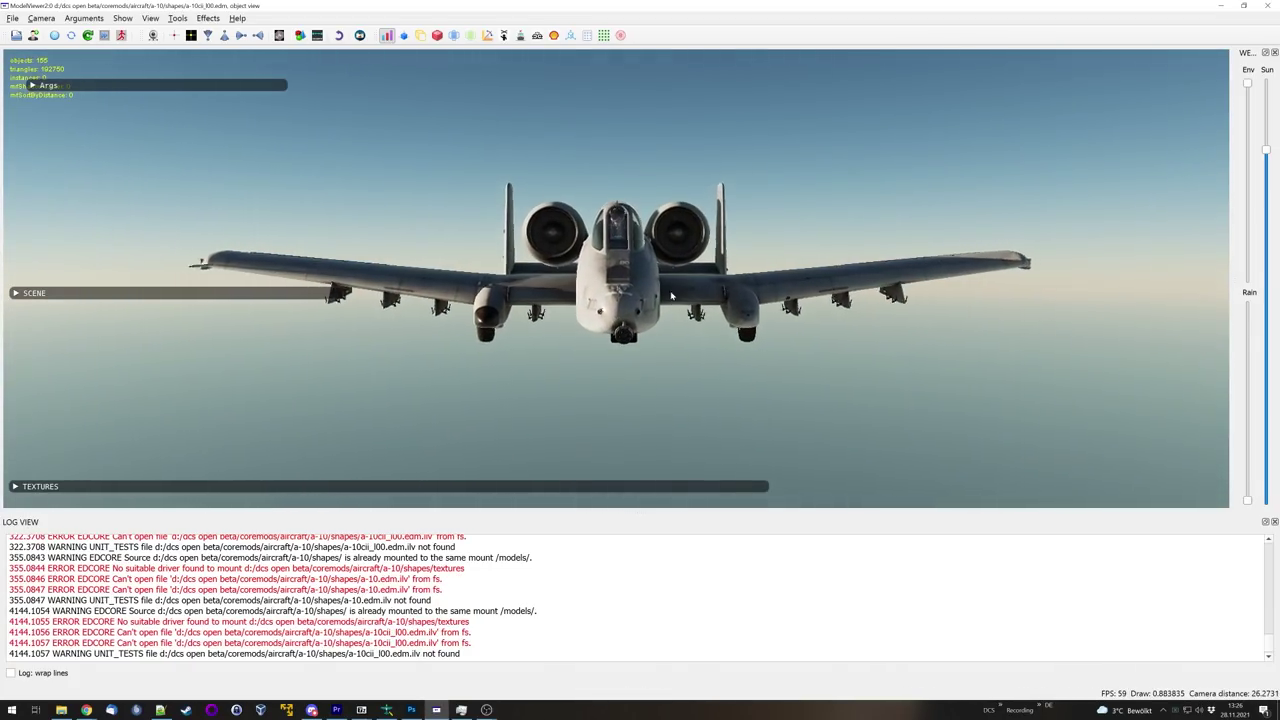
Step: Examine the white marking and access panel on the A-10CII nose up close under two changed sun settings
{"action": "scroll", "coordinate": [675, 175], "scroll_direction": "up", "scroll_amount": 5}
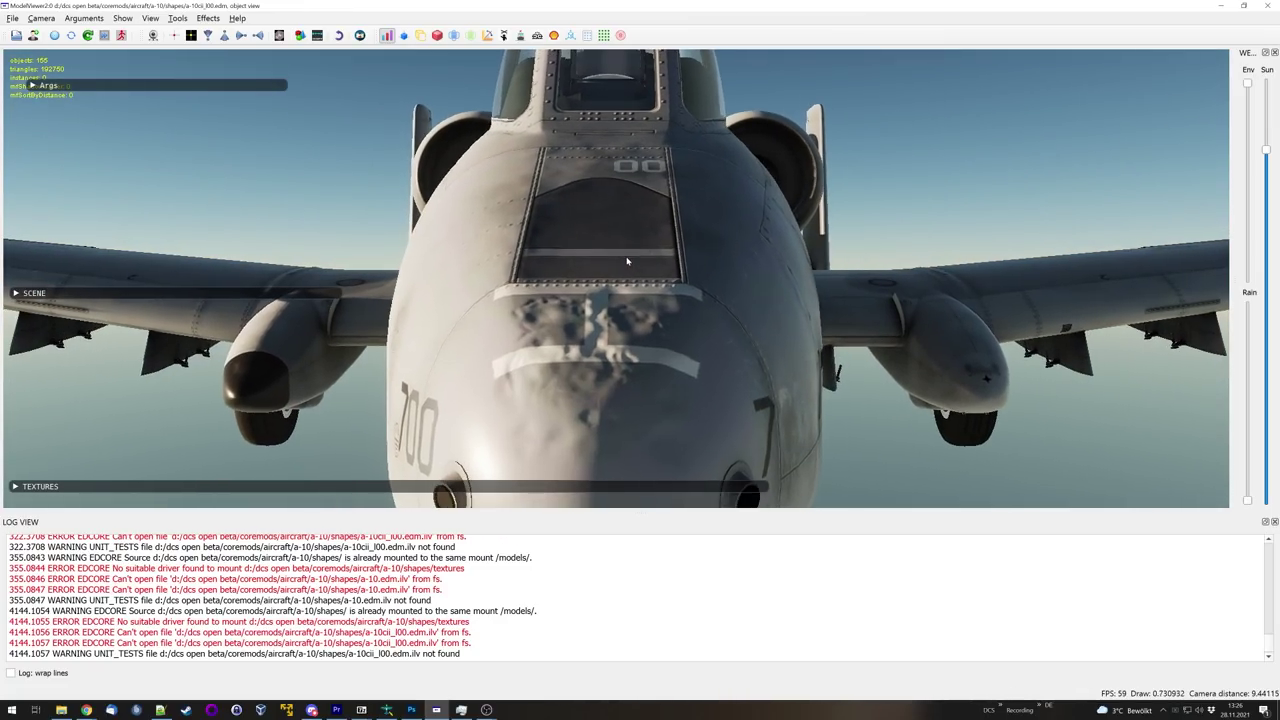
{"action": "scroll", "coordinate": [607, 243], "scroll_direction": "up", "scroll_amount": 2}
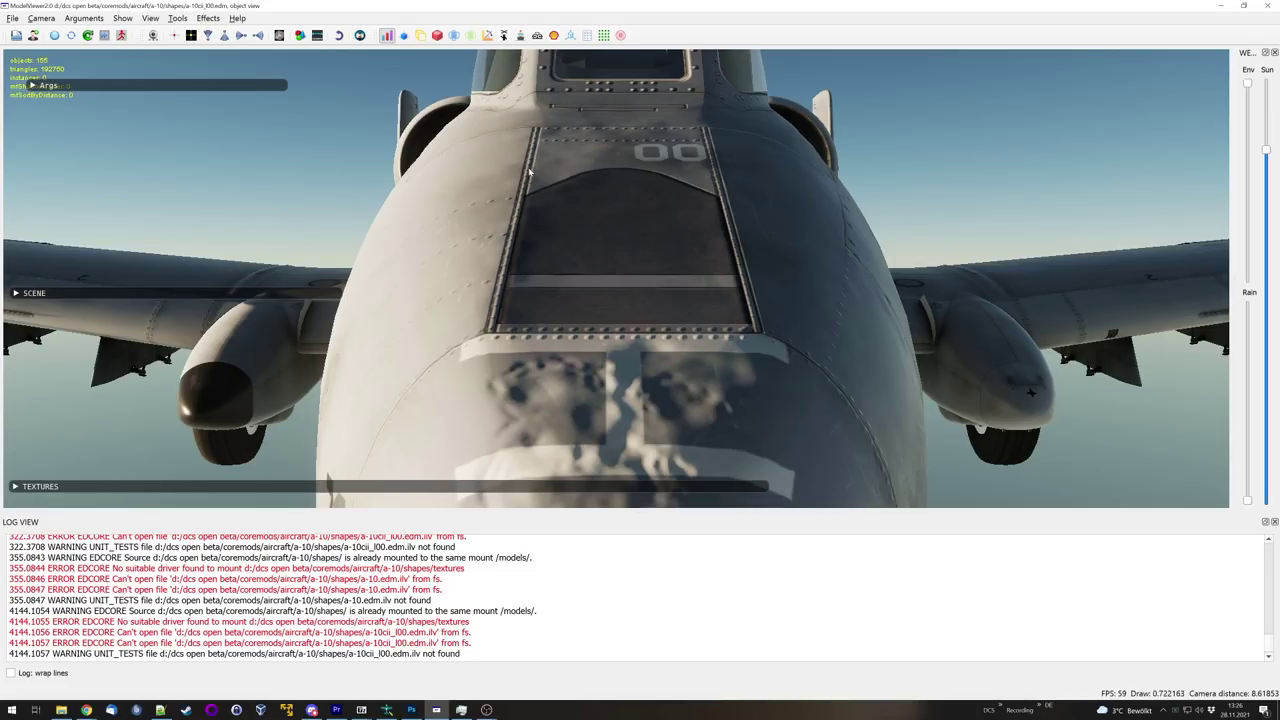
{"action": "left_click_drag", "start_coordinate": [1266, 150], "coordinate": [1267, 265]}
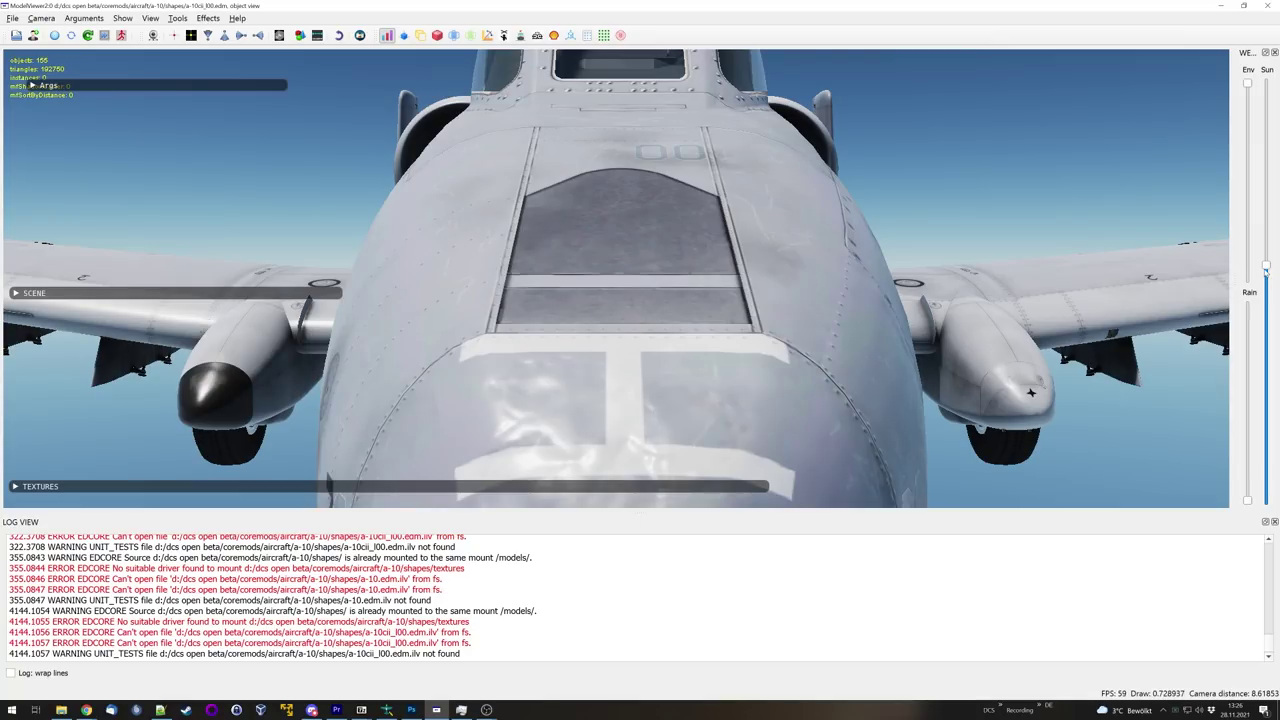
{"action": "left_click_drag", "start_coordinate": [1267, 266], "coordinate": [1272, 296]}
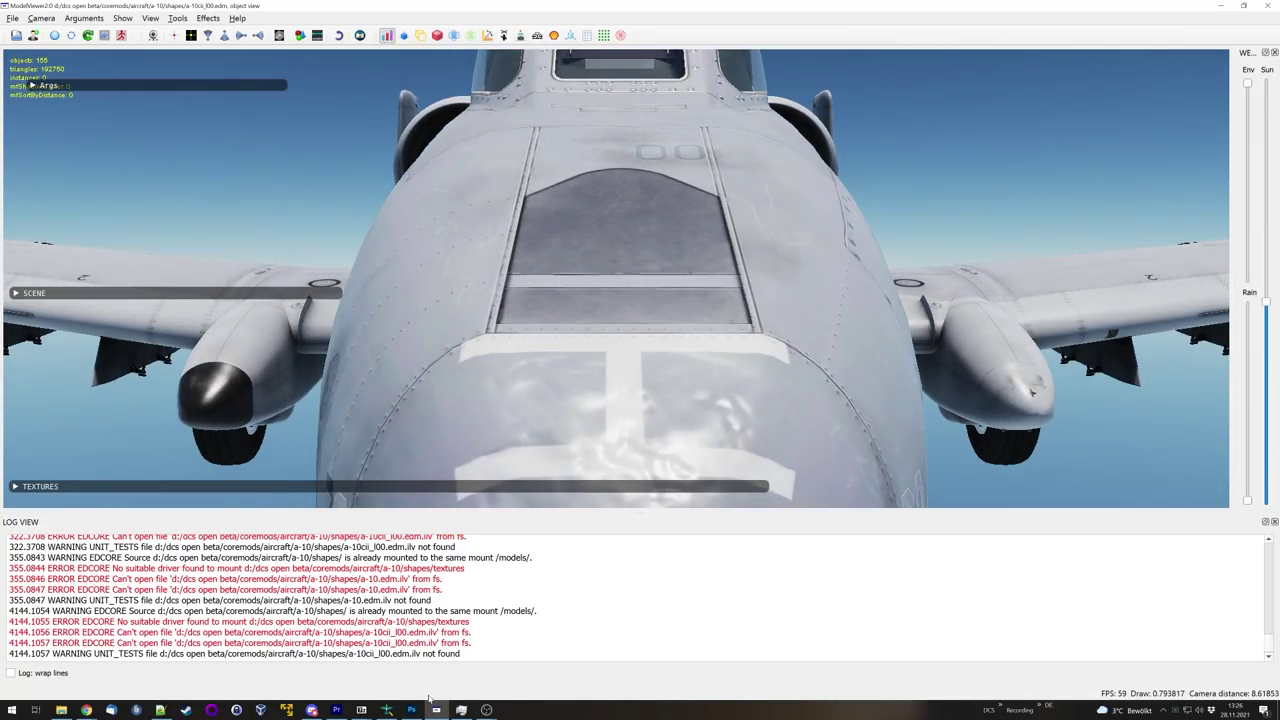
Step: Switch to Photoshop and compare the nose area in A10CII_1a.dds with the A10C_1a_normal.dds texture
{"action": "left_click", "coordinate": [411, 710]}
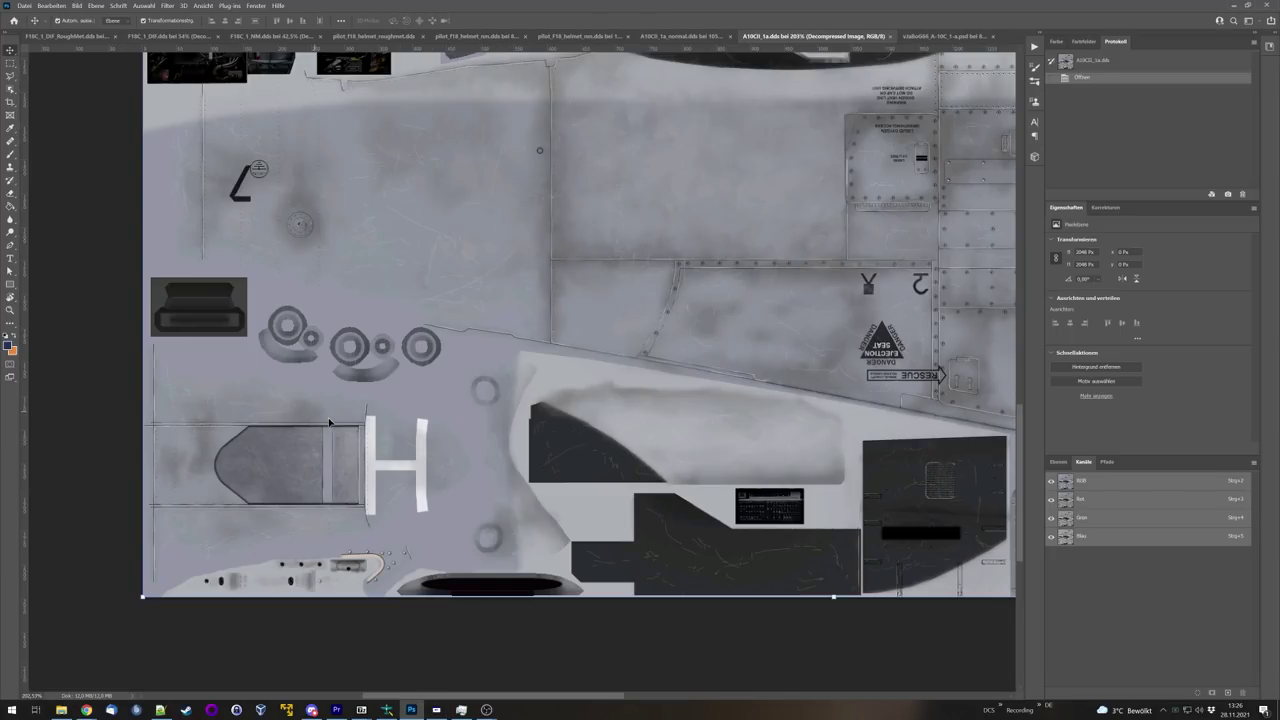
{"action": "left_click", "coordinate": [680, 36]}
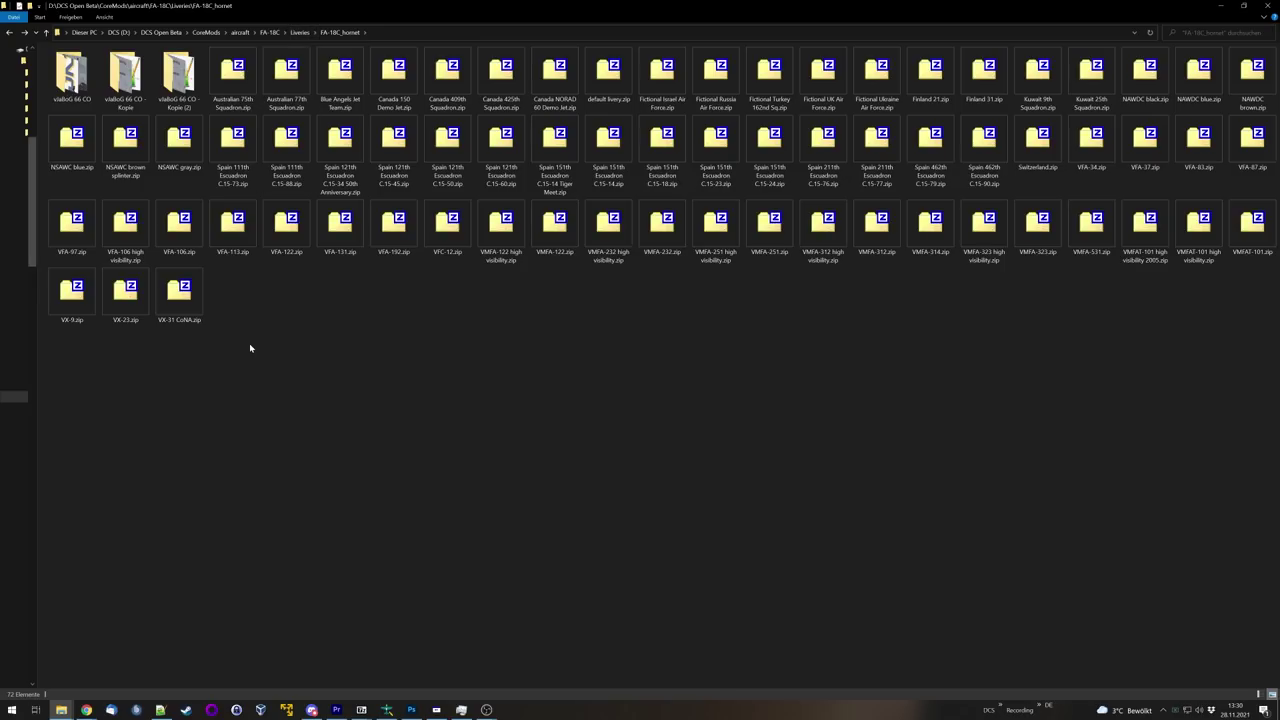
Step: Move the three vJaBoG 66 CO livery folders from the CoreMods liveries into Saved Games\DCS\Liveries\FA-18C_hornet, and return to the source folder
{"action": "left_click", "coordinate": [179, 75]}
{"action": "left_click", "coordinate": [74, 80], "text": "shift"}
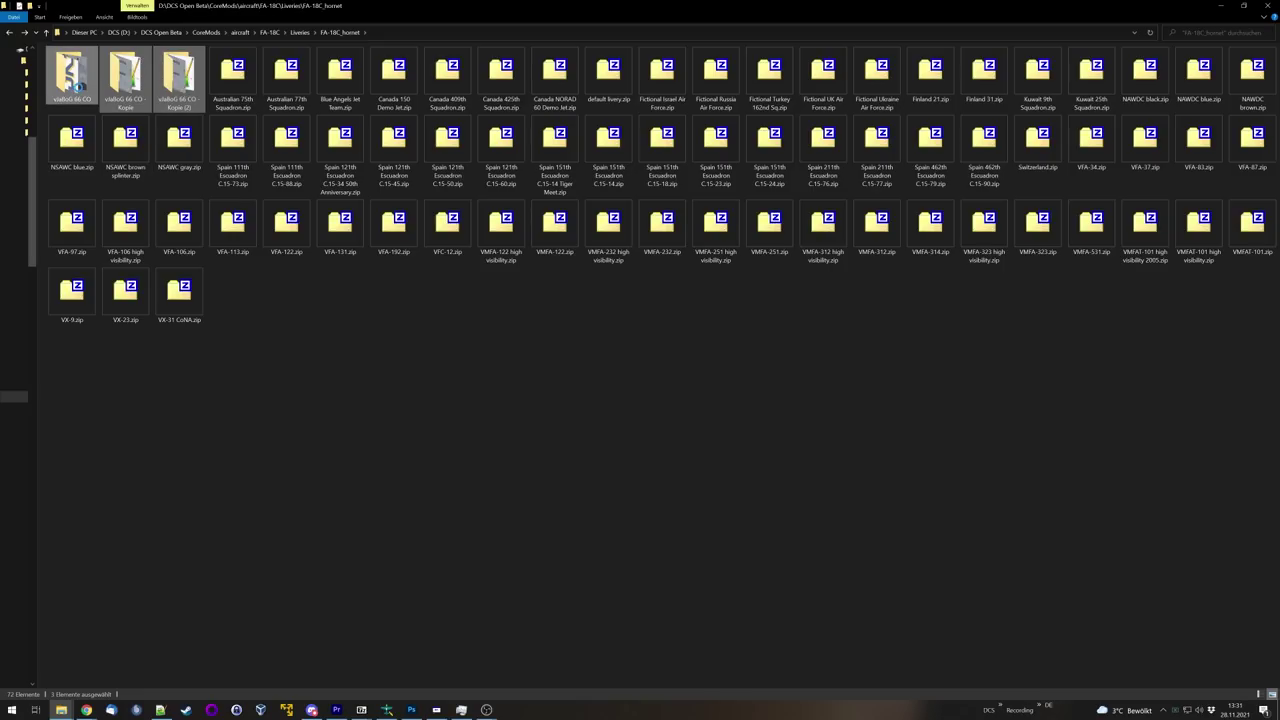
{"action": "right_click", "coordinate": [78, 87]}
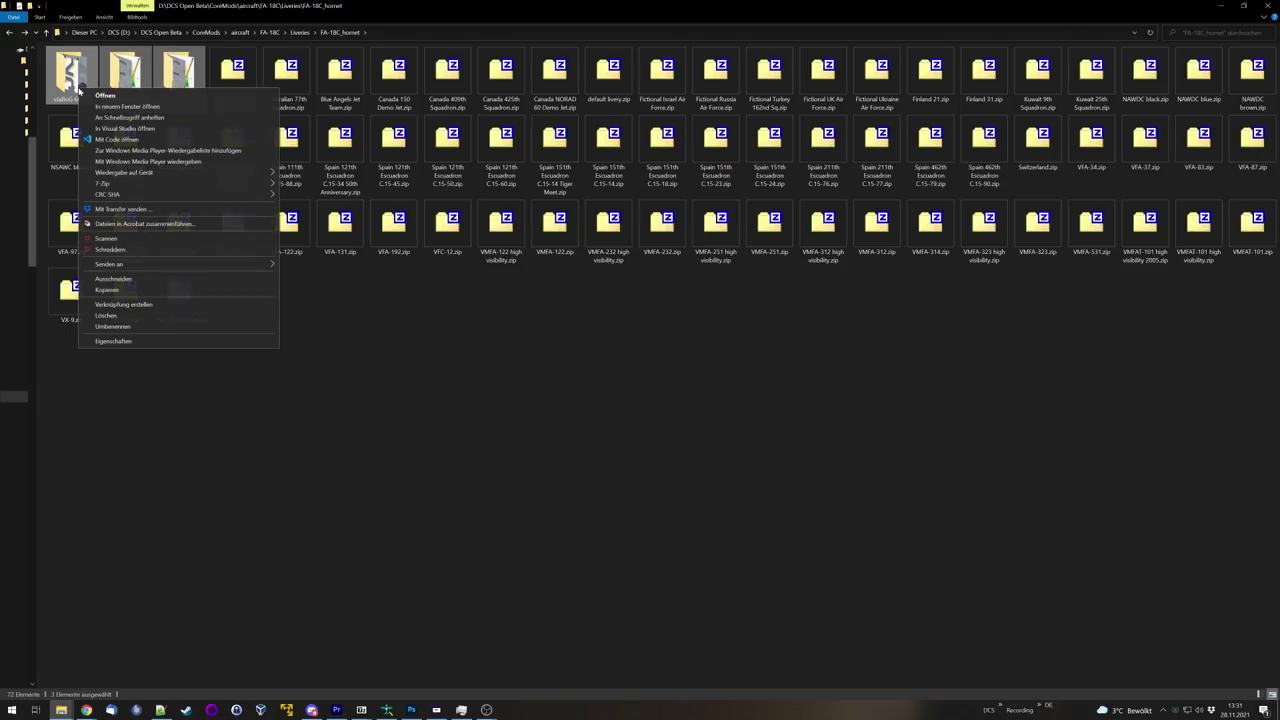
{"action": "left_click", "coordinate": [122, 290]}
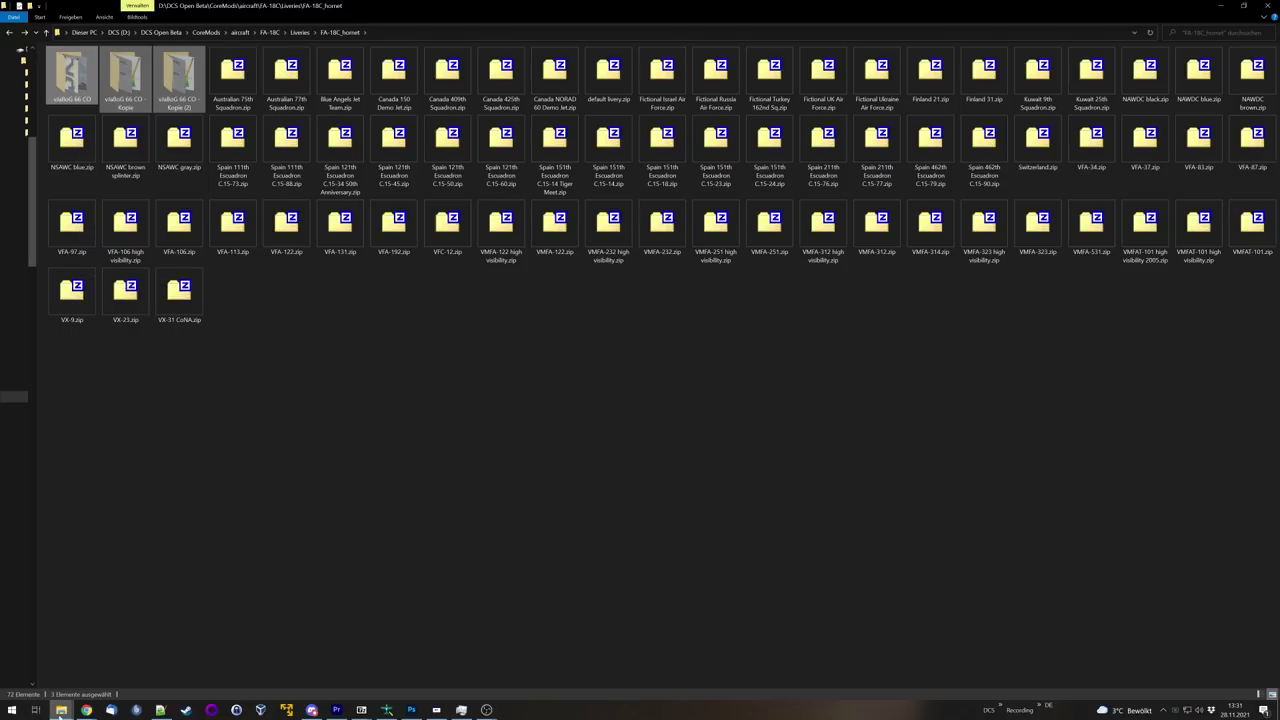
{"action": "mouse_move", "coordinate": [61, 710]}
{"action": "left_click", "coordinate": [169, 651]}
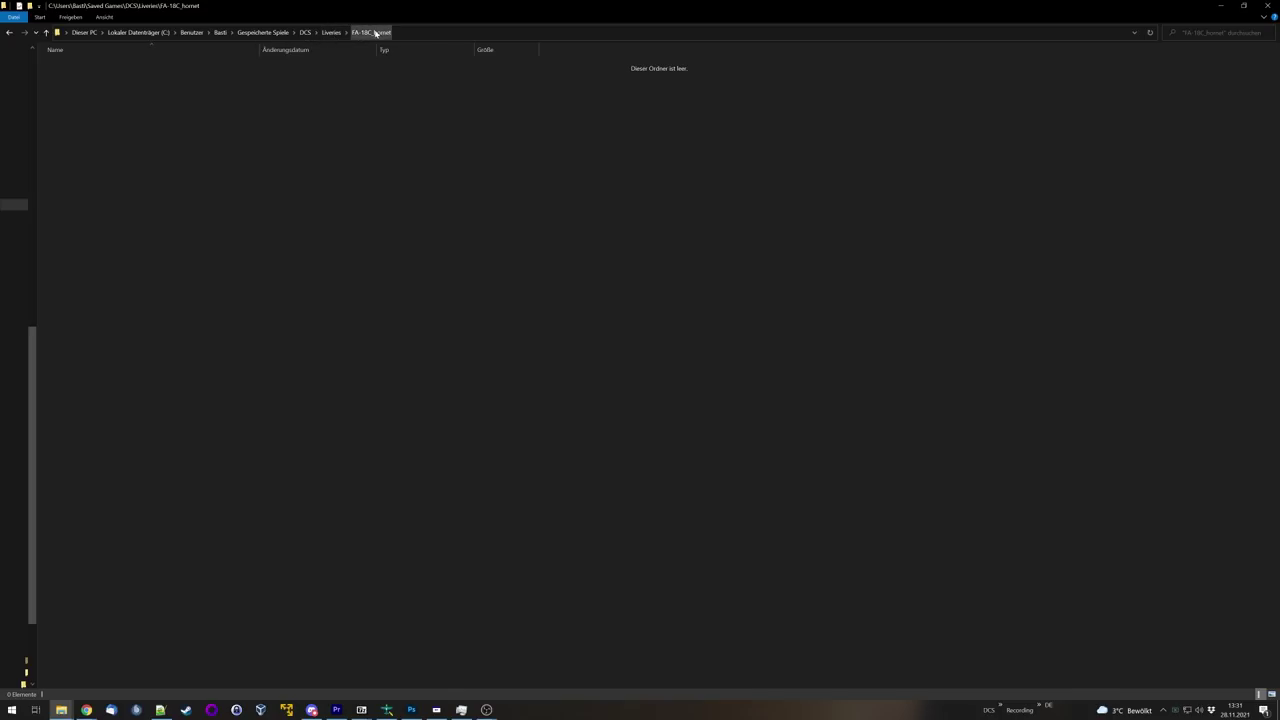
{"action": "right_click", "coordinate": [277, 128]}
{"action": "left_click", "coordinate": [309, 197]}
{"action": "left_click", "coordinate": [313, 190]}
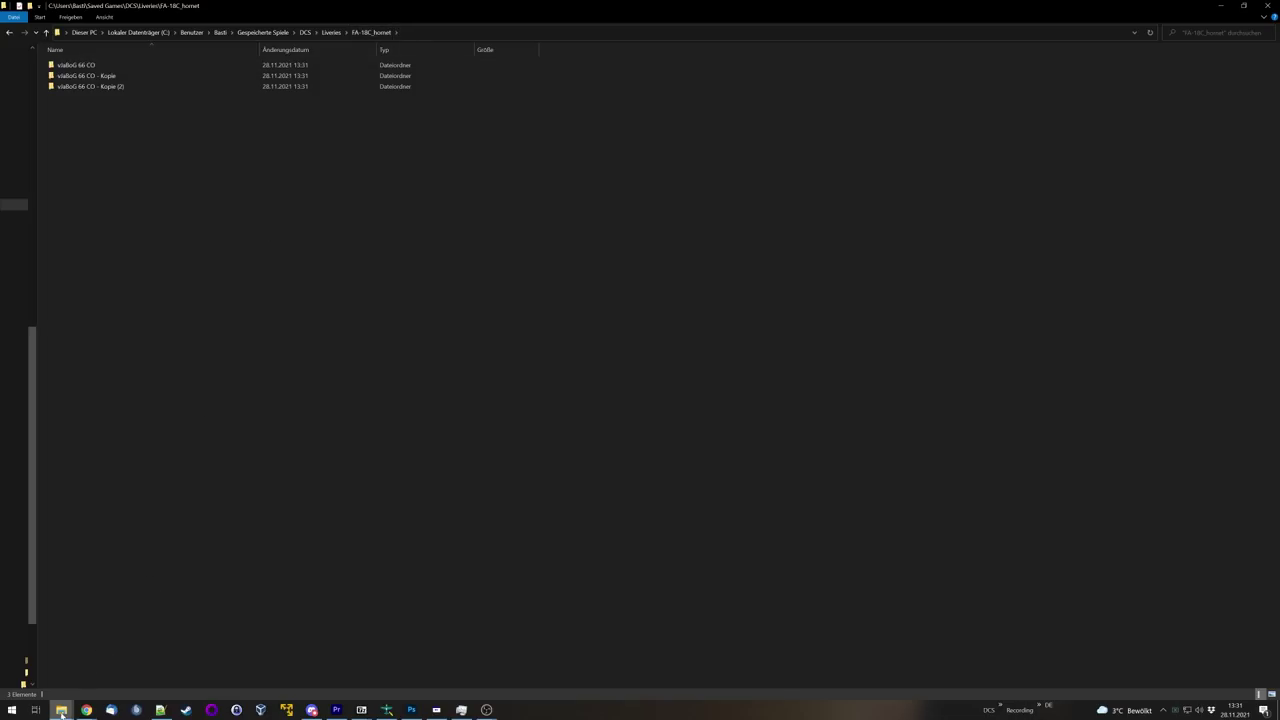
{"action": "mouse_move", "coordinate": [61, 708]}
{"action": "left_click", "coordinate": [64, 668]}
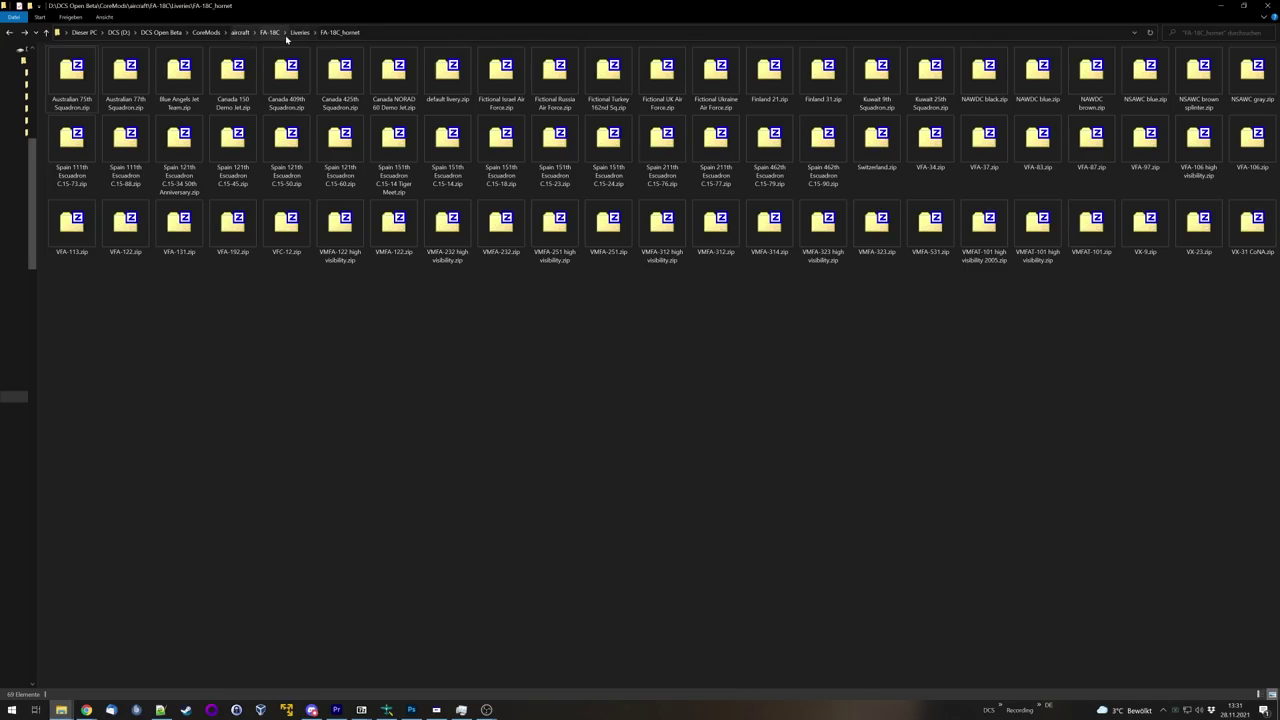